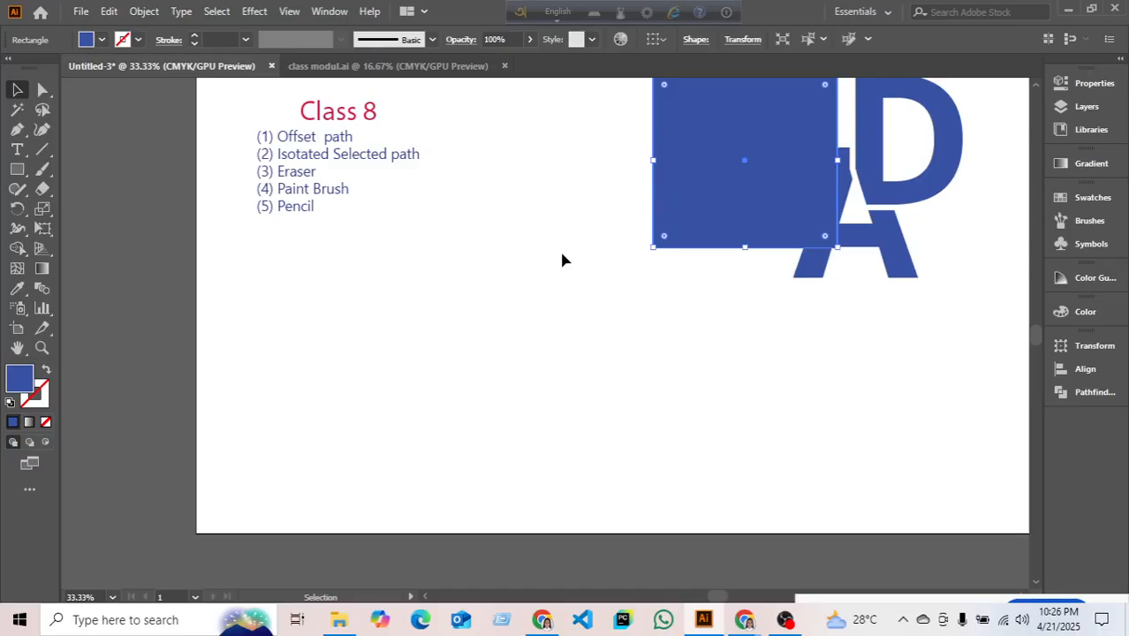
- Move the blue square off the letter A so it sits just left of the AD letters
left_click_drag(722, 198, 589, 198)
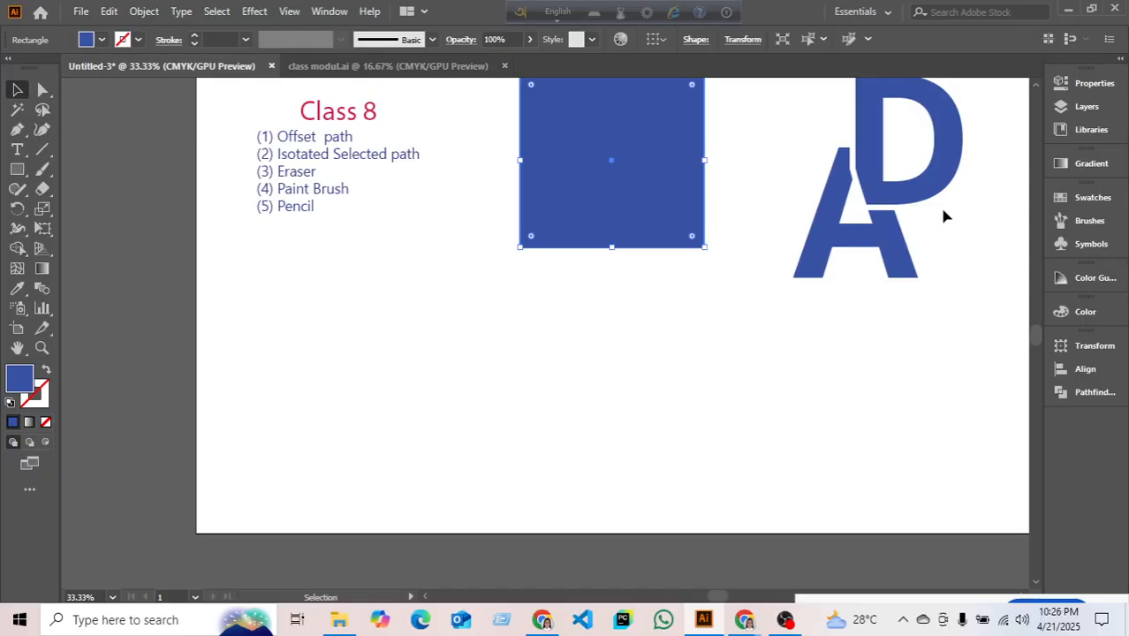
scroll(994, 521, "down", 1)
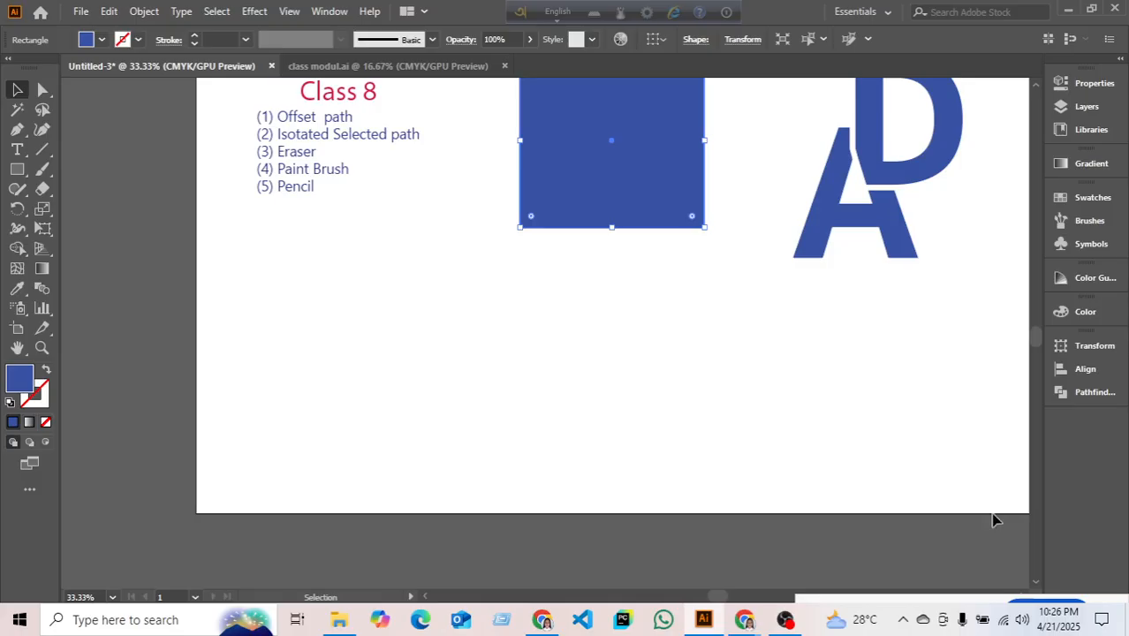
scroll(901, 581, "up", 2)
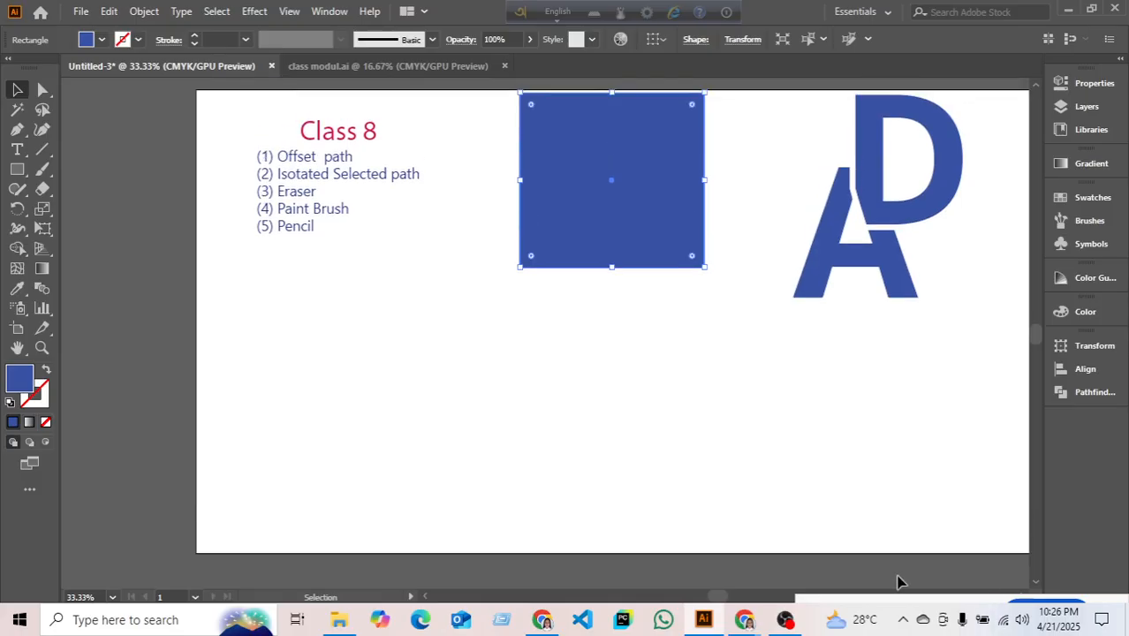
left_click_drag(641, 229, 706, 234)
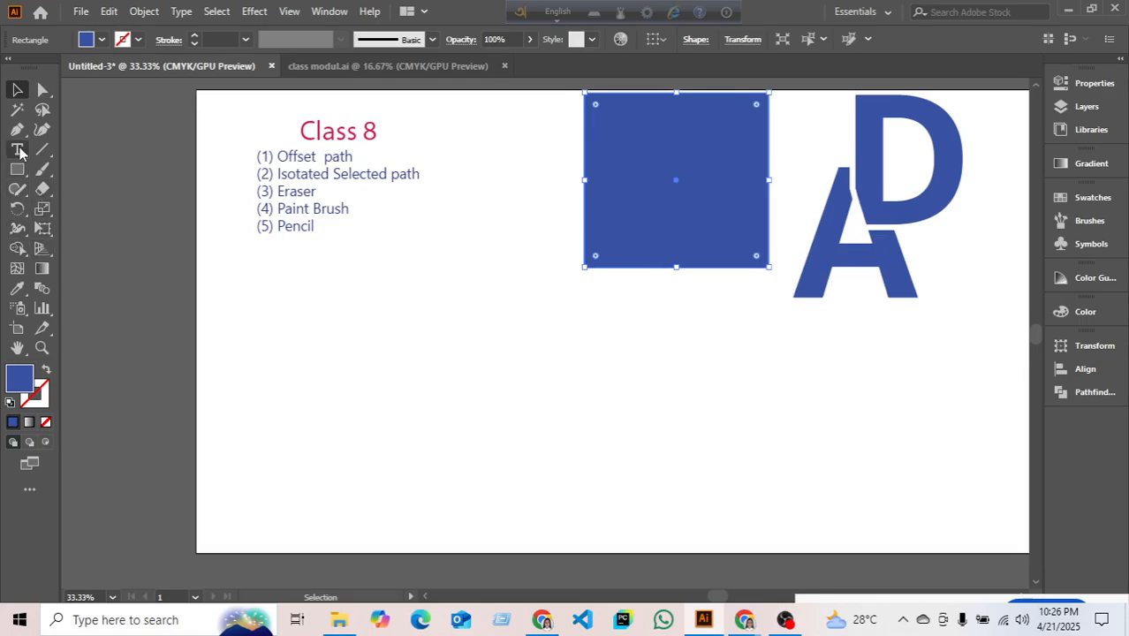
left_click(19, 133)
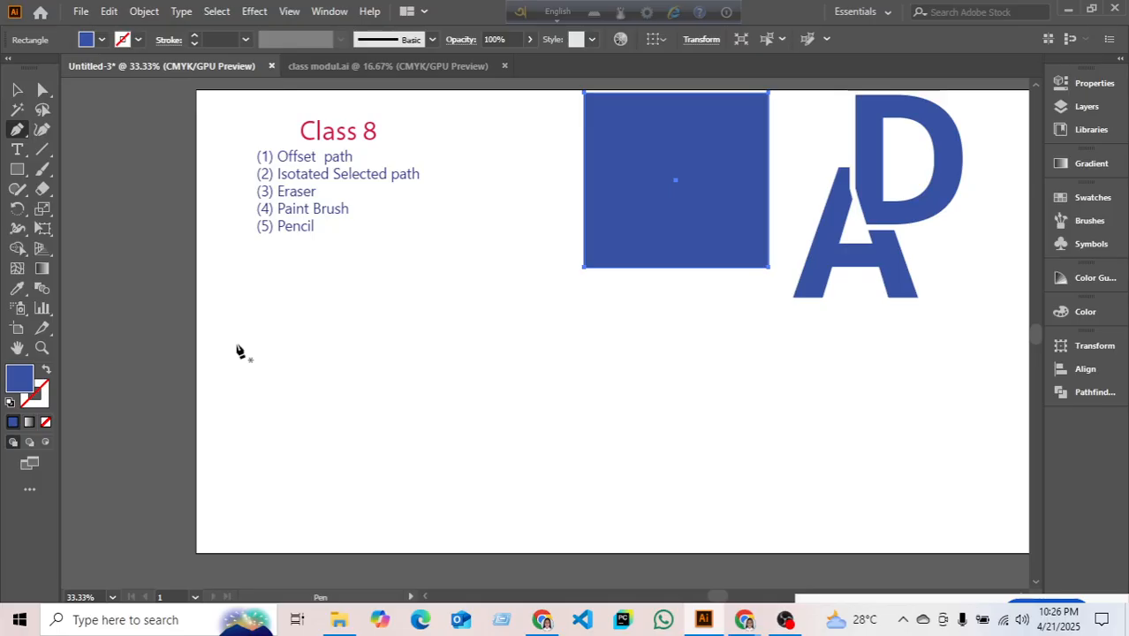
left_click(295, 371)
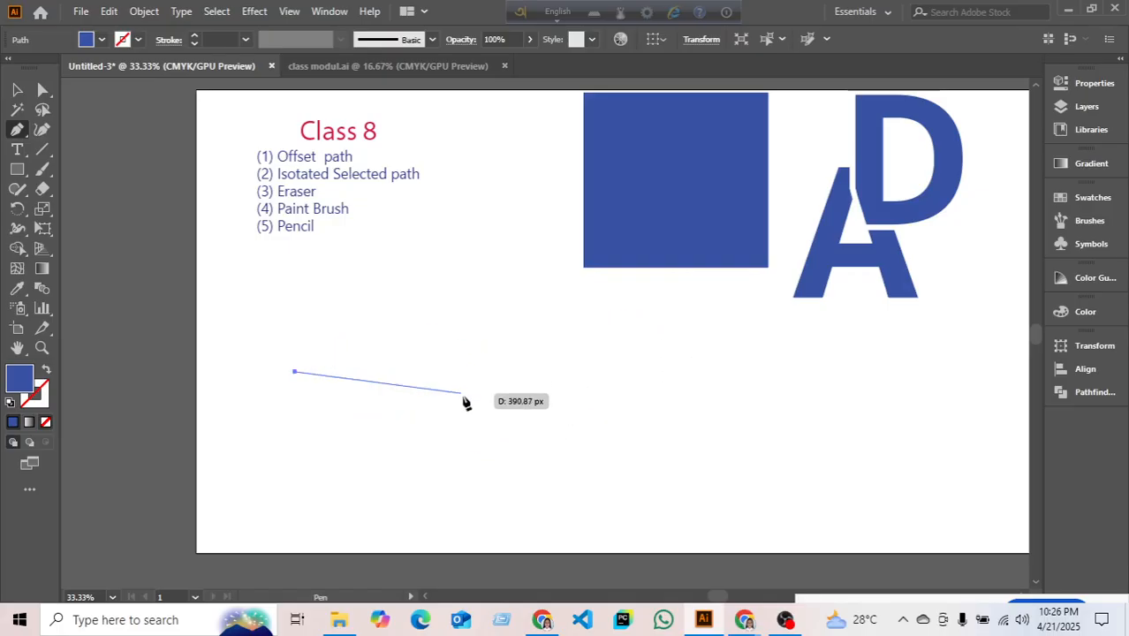
left_click(615, 383)
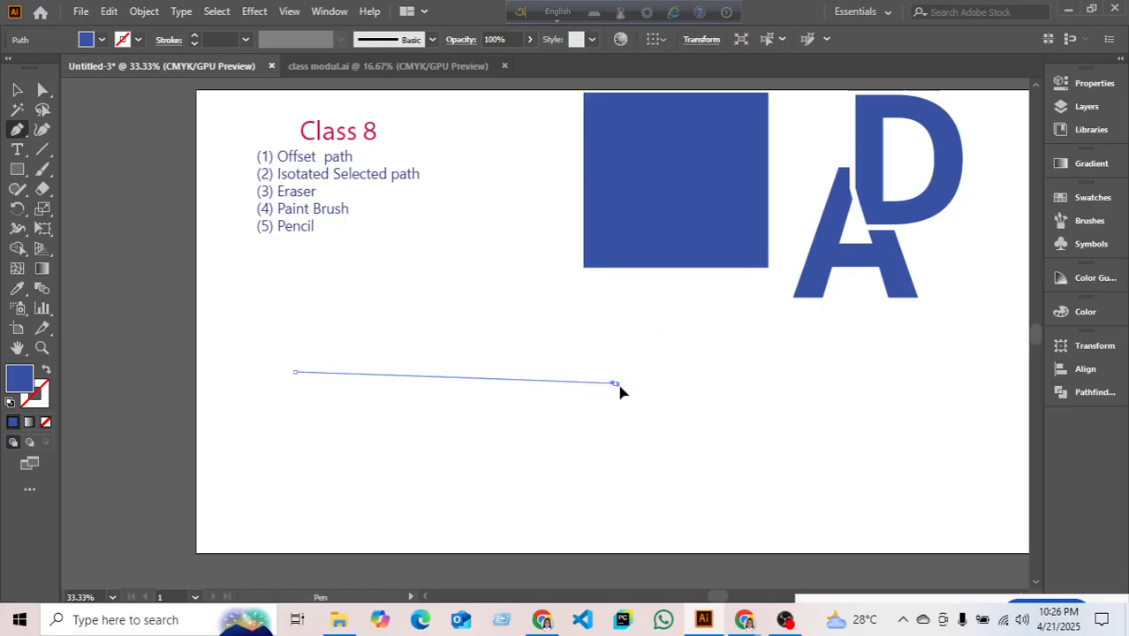
left_click_drag(619, 386, 806, 572)
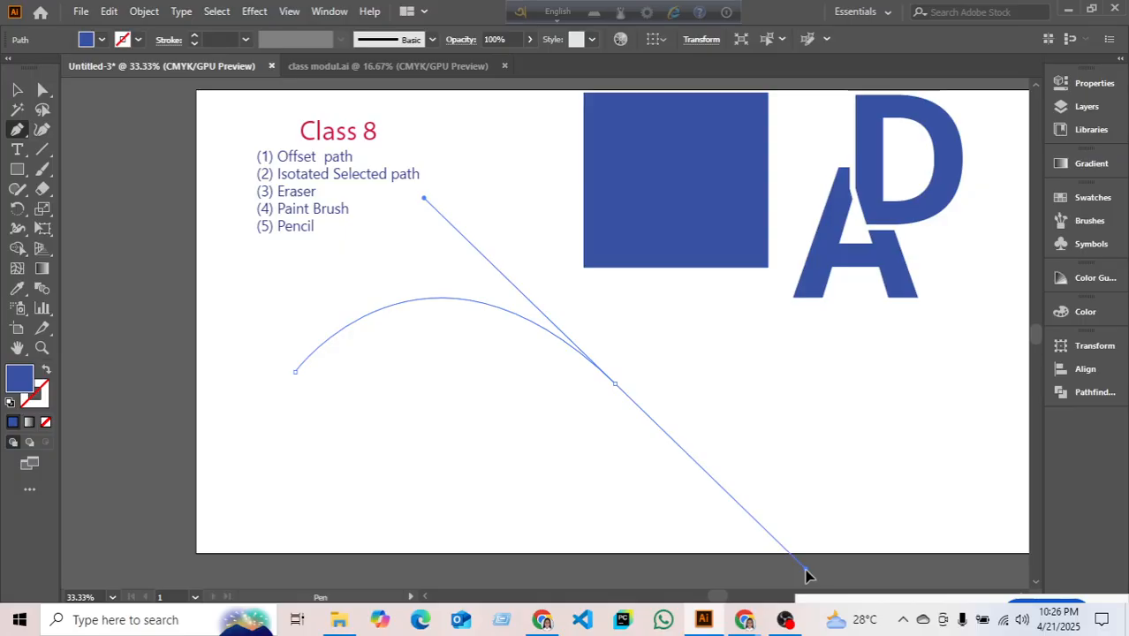
left_click_drag(805, 574, 662, 511)
left_click(18, 90)
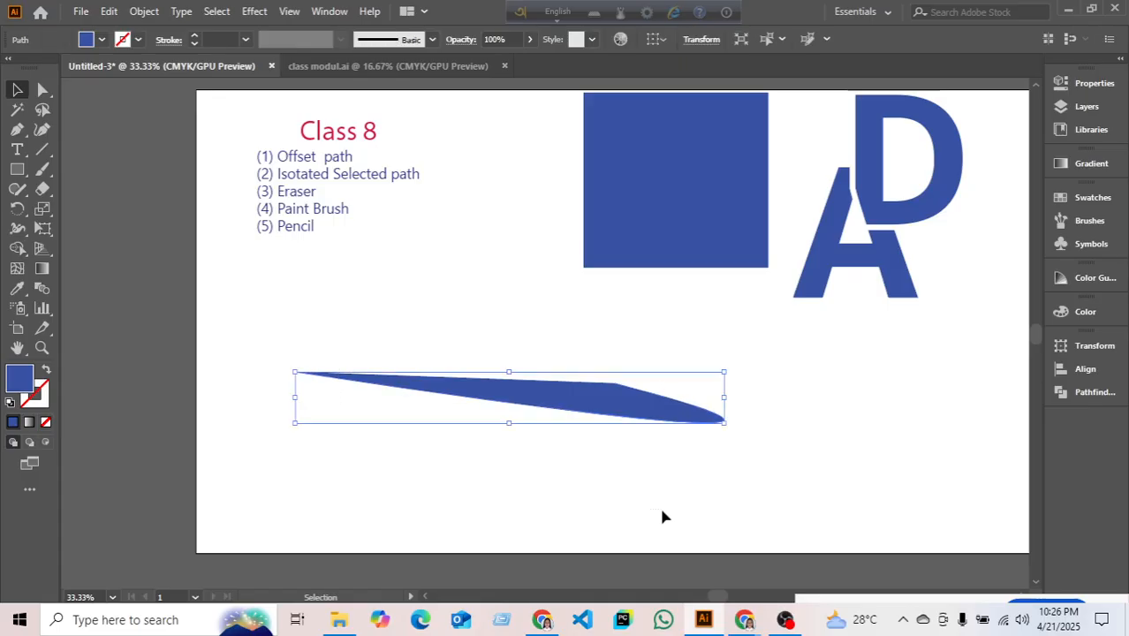
key("Delete")
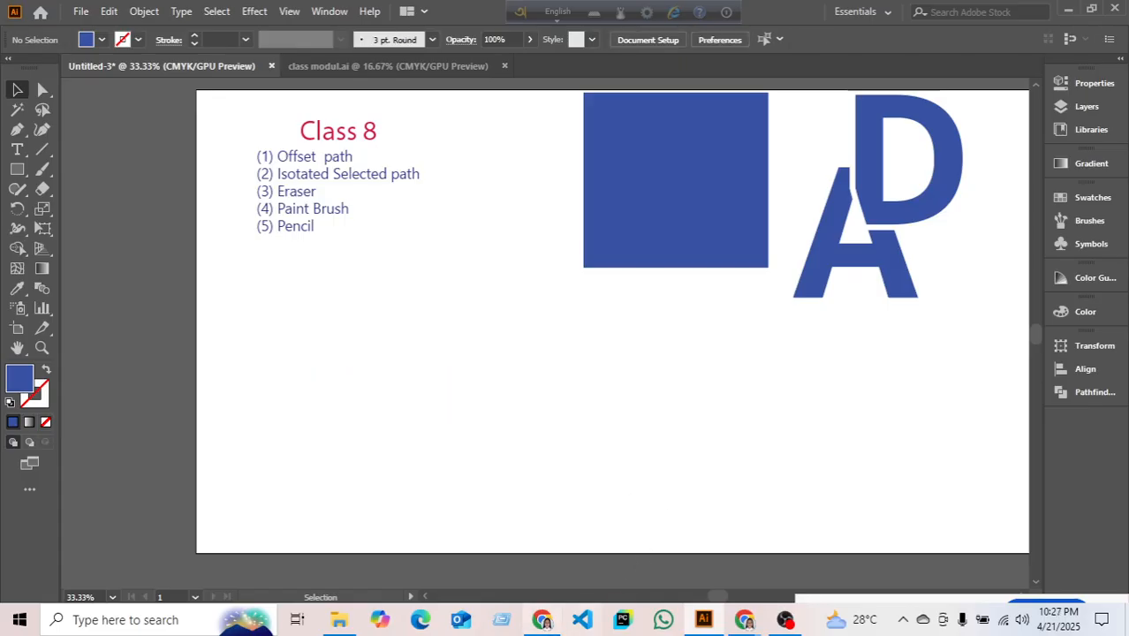
- Look over the Freepik logo design results
left_click(542, 621)
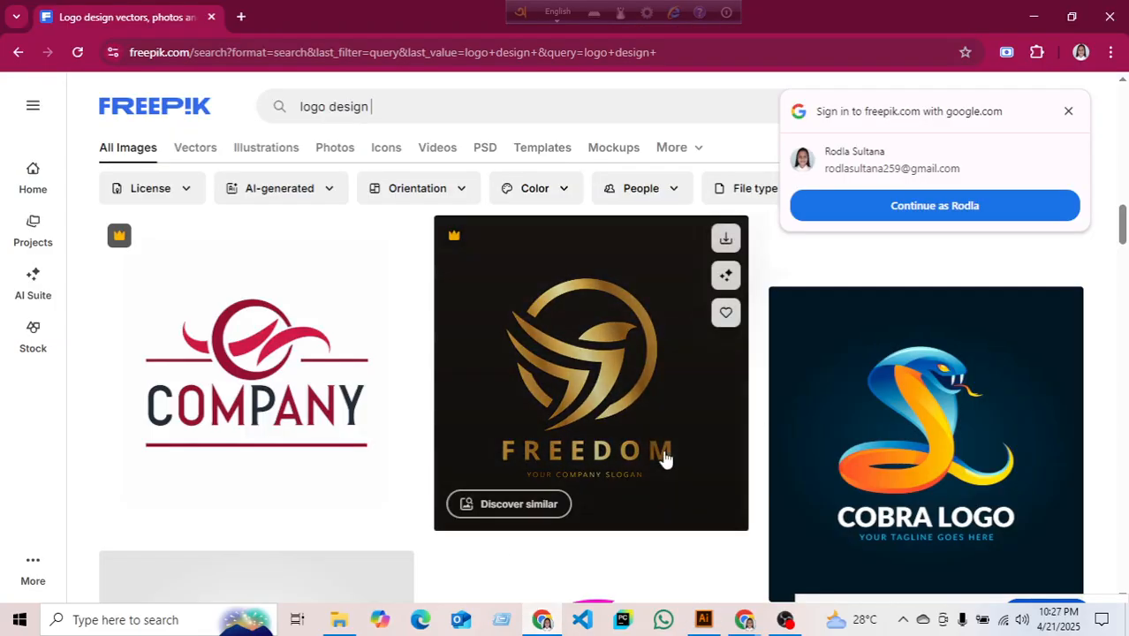
scroll(665, 456, "down", 3)
scroll(609, 476, "up", 1)
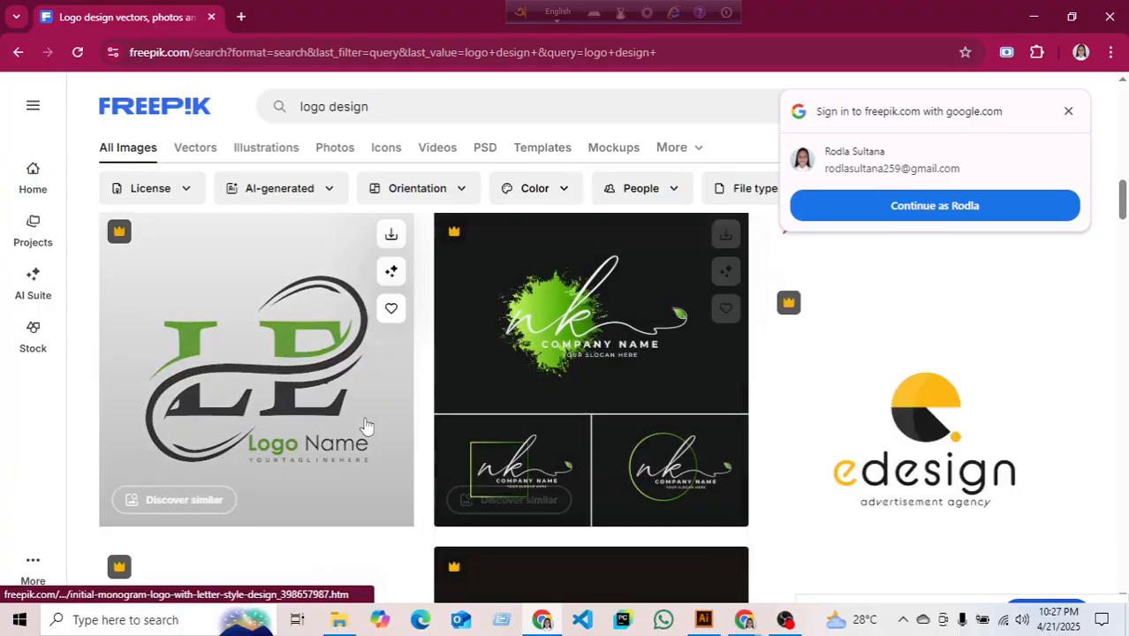
scroll(390, 459, "down", 4)
scroll(610, 442, "up", 4)
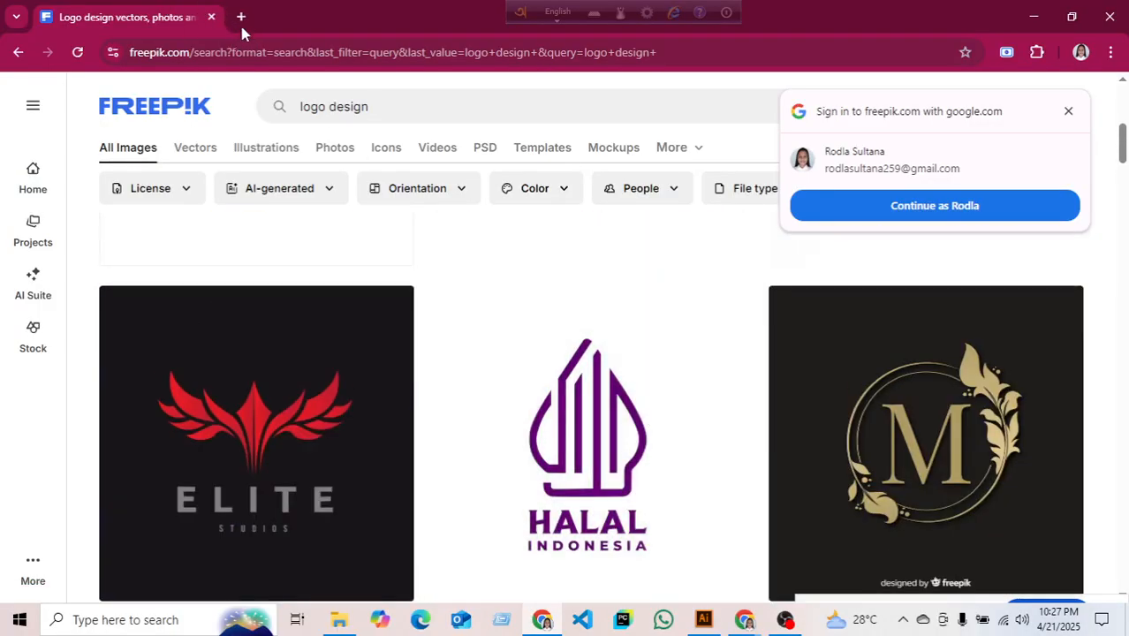
- Search Google for 'bird logo' in a new tab
left_click(240, 17)
left_click(161, 52)
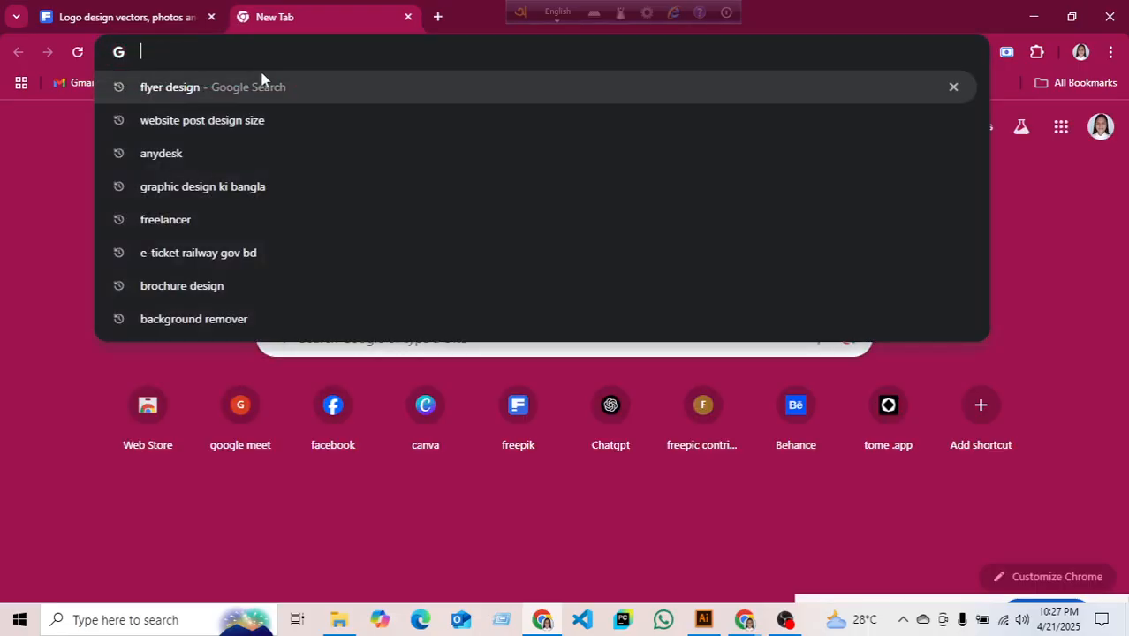
type("bi")
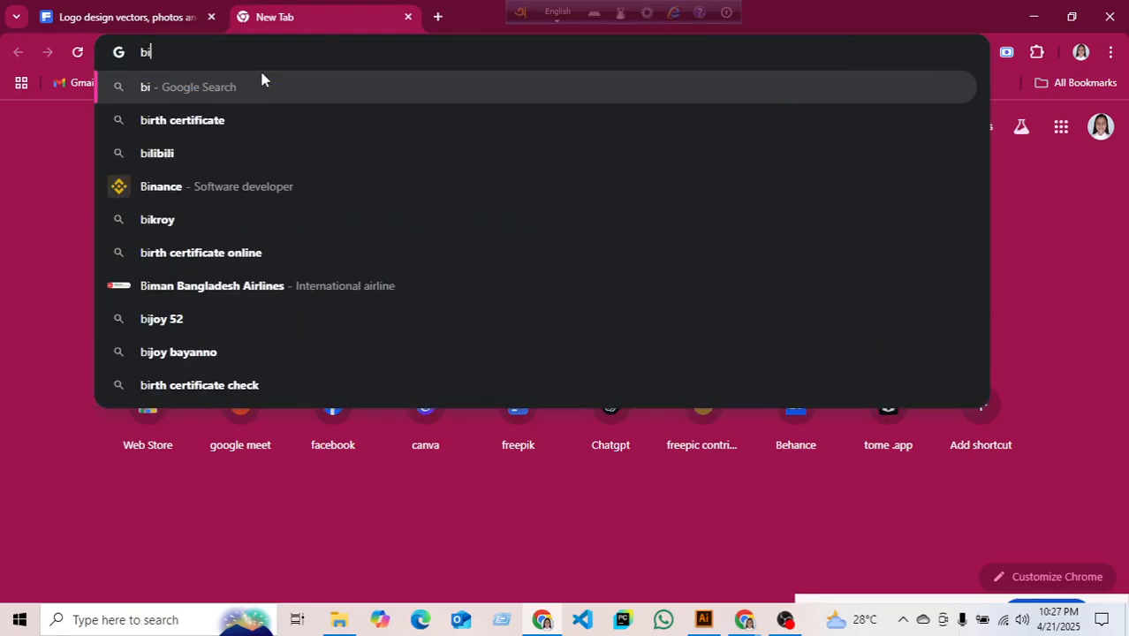
type("rd logo")
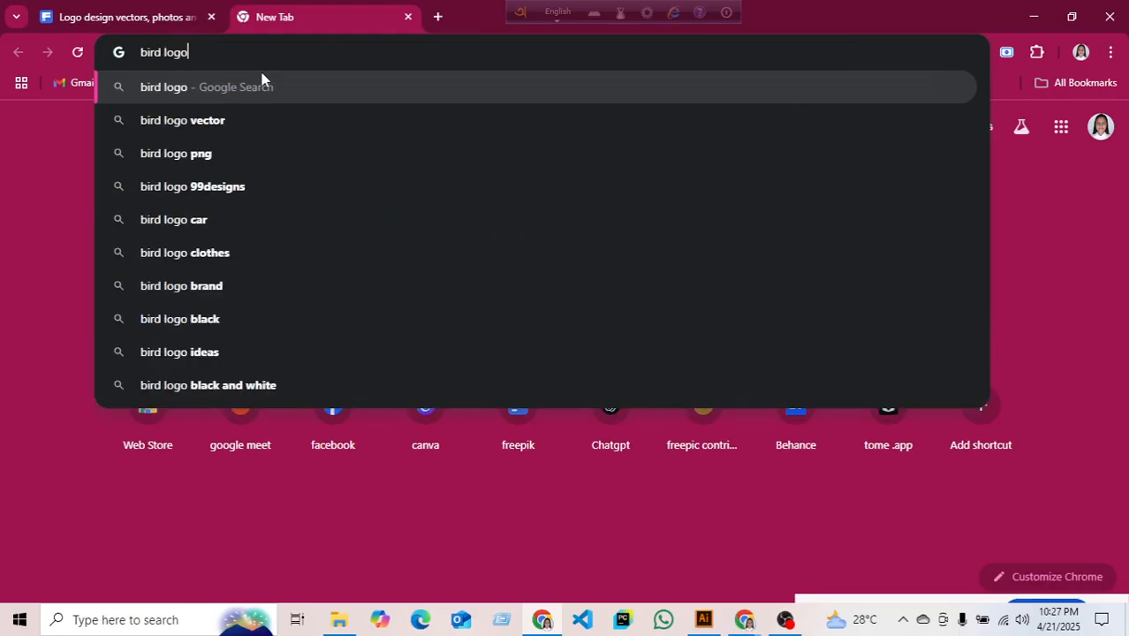
key("Return")
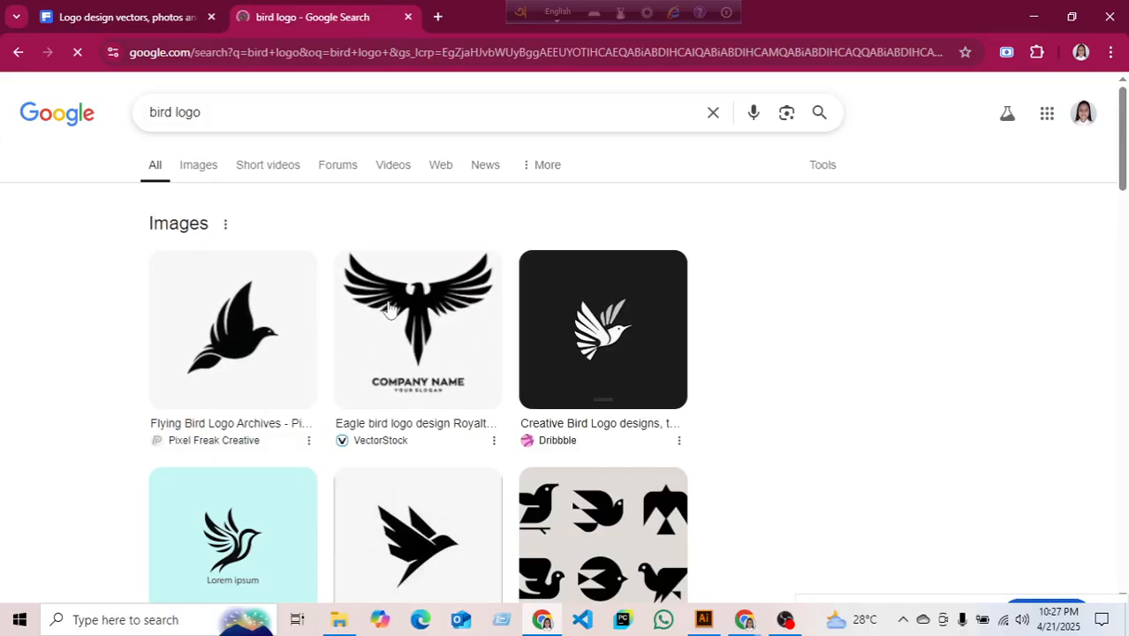
- Copy the Flying Bird logo image and return to Illustrator
left_click(260, 356)
right_click(936, 380)
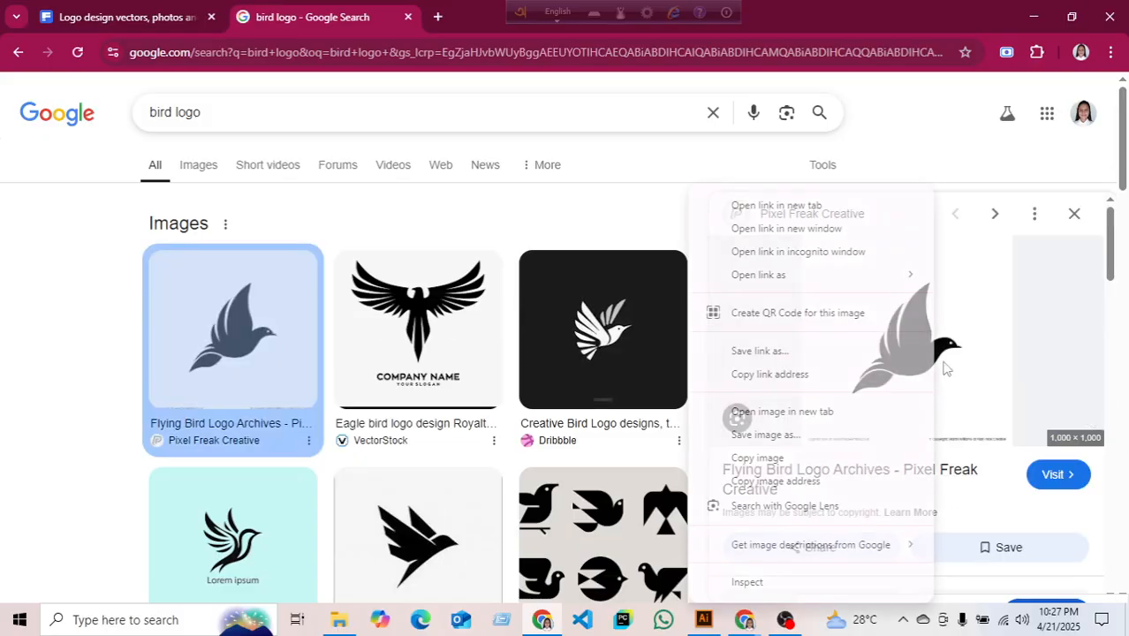
left_click(758, 458)
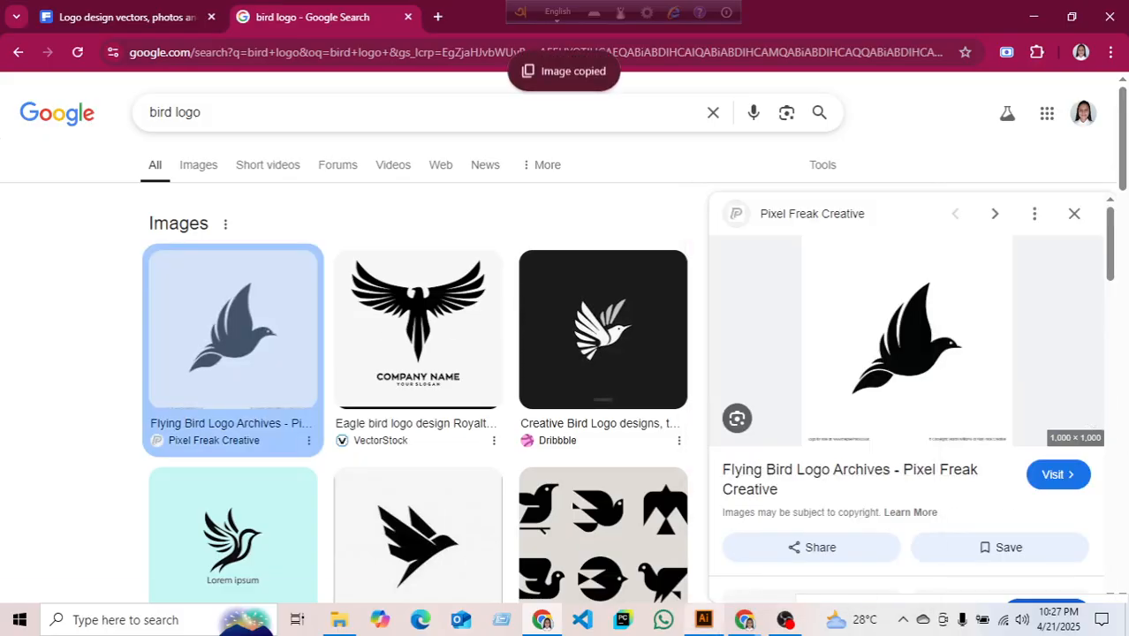
left_click(703, 620)
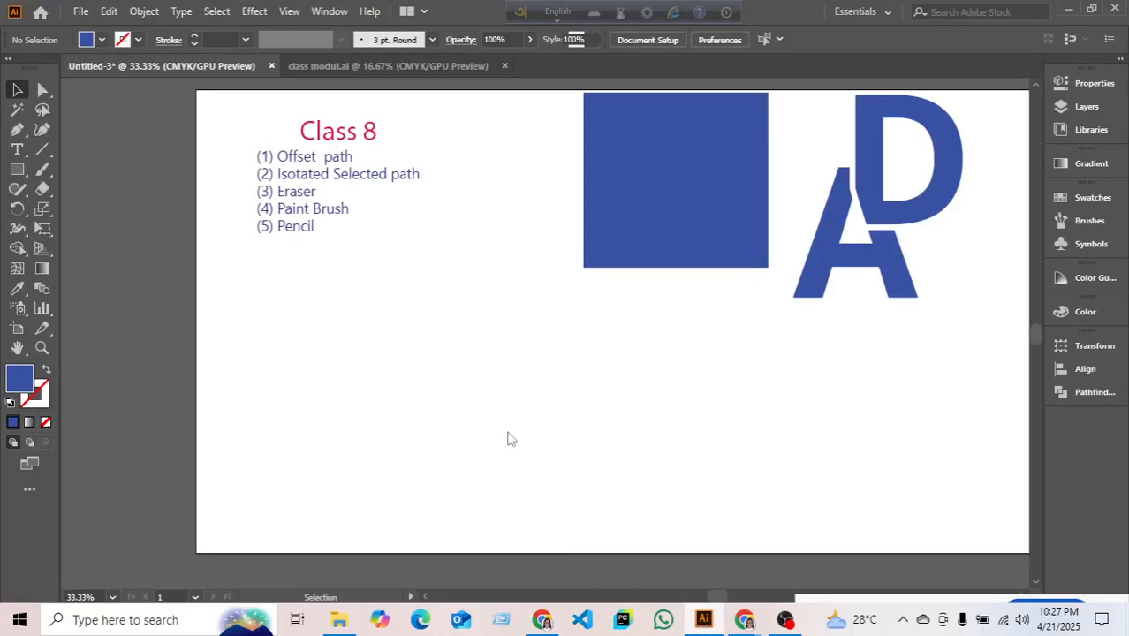
- Paste the bird logo image onto the artboard and shrink it
key("ctrl+v")
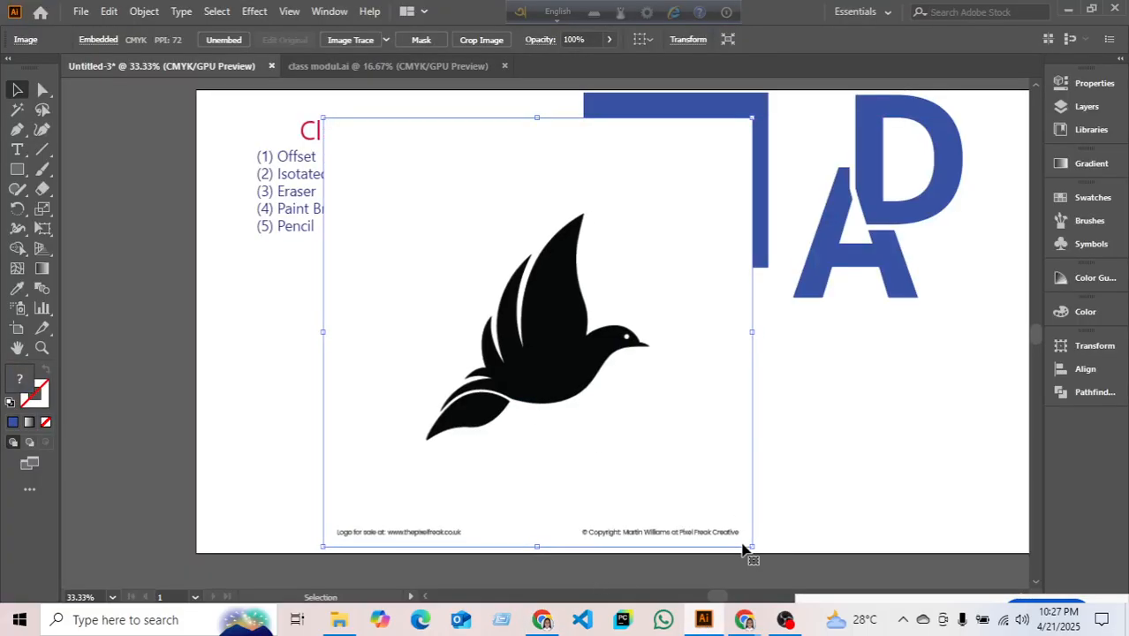
left_click_drag(751, 546, 710, 443)
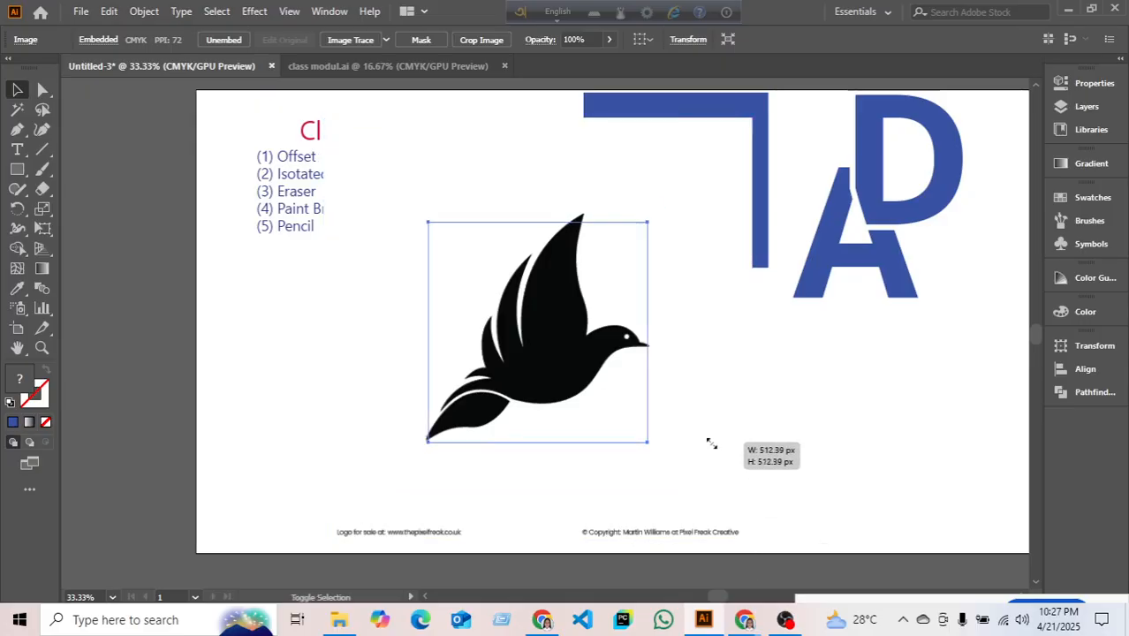
left_click_drag(576, 401, 454, 449)
- Move the blue square over the D and place the bird image under the class notes
left_click(650, 244)
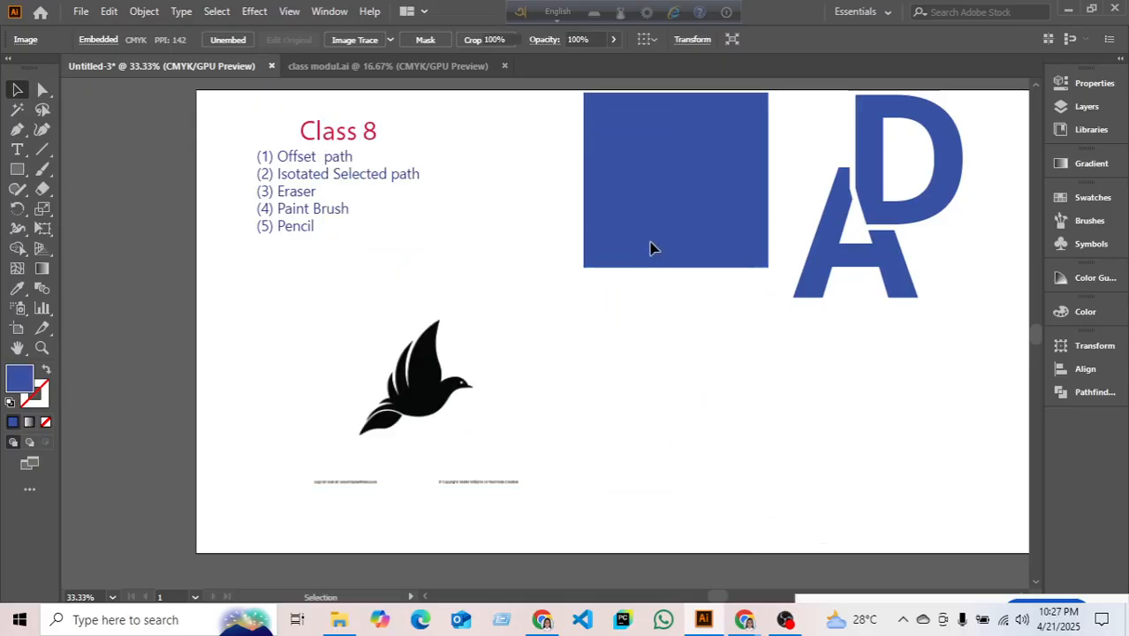
left_click_drag(650, 245, 768, 230)
left_click_drag(450, 330, 469, 282)
left_click(634, 356)
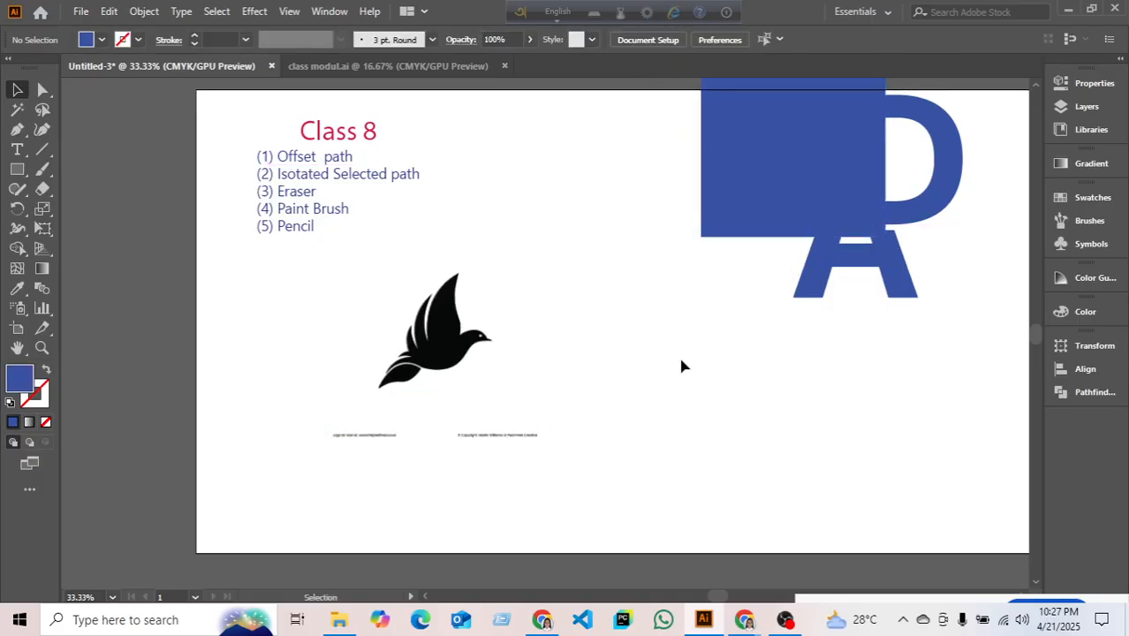
left_click(491, 374)
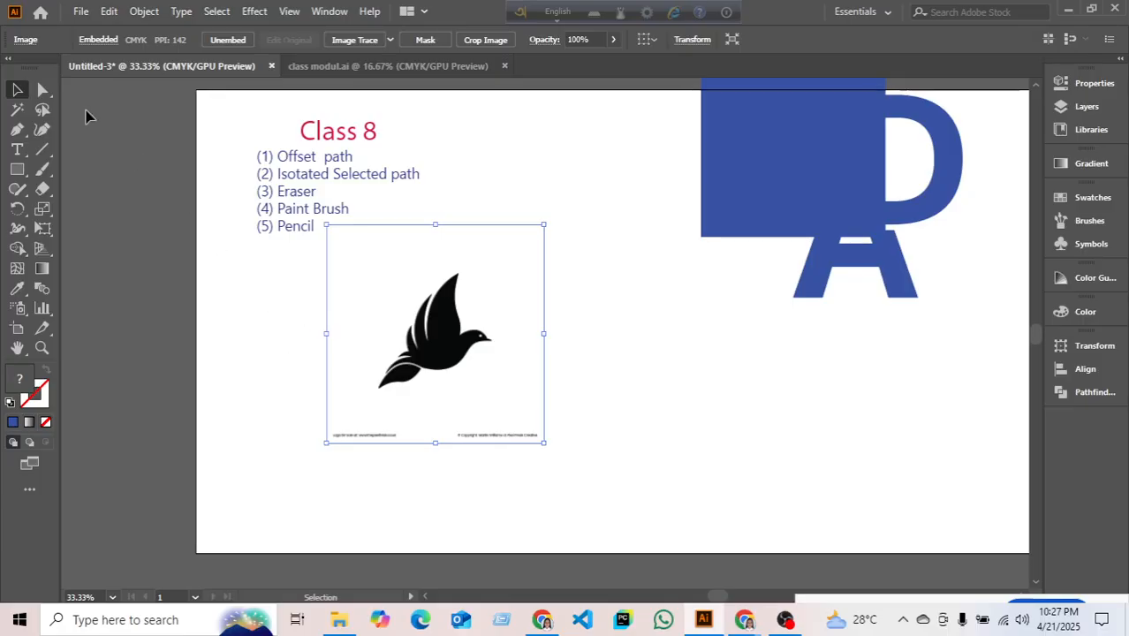
left_click(25, 115)
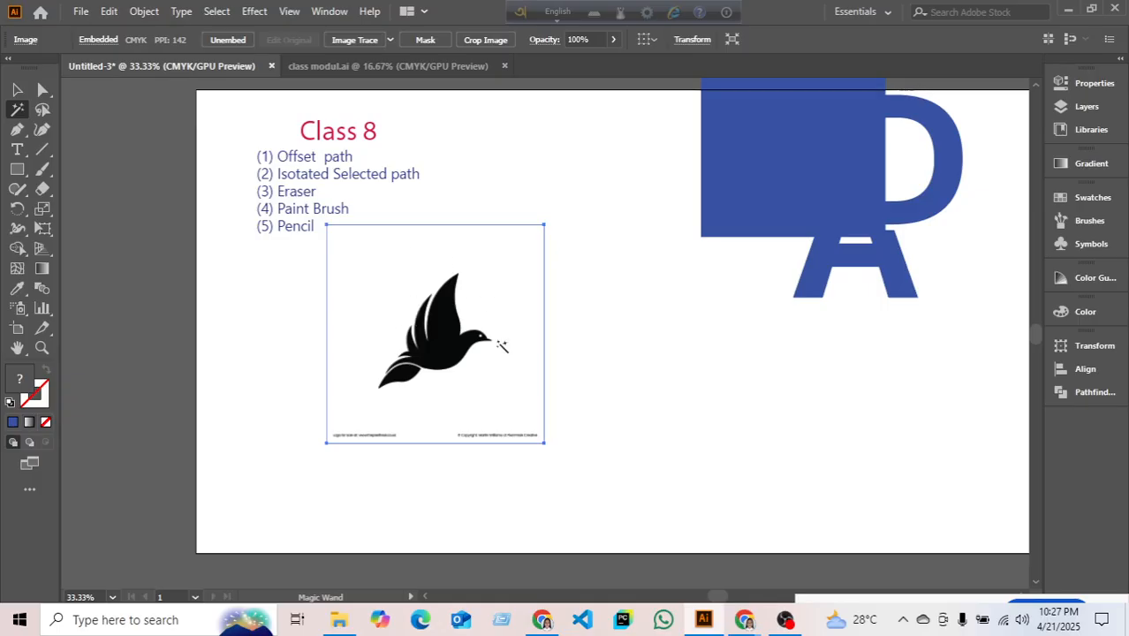
- Image Trace the bird image and expand it into editable paths
left_click(16, 89)
left_click(283, 355)
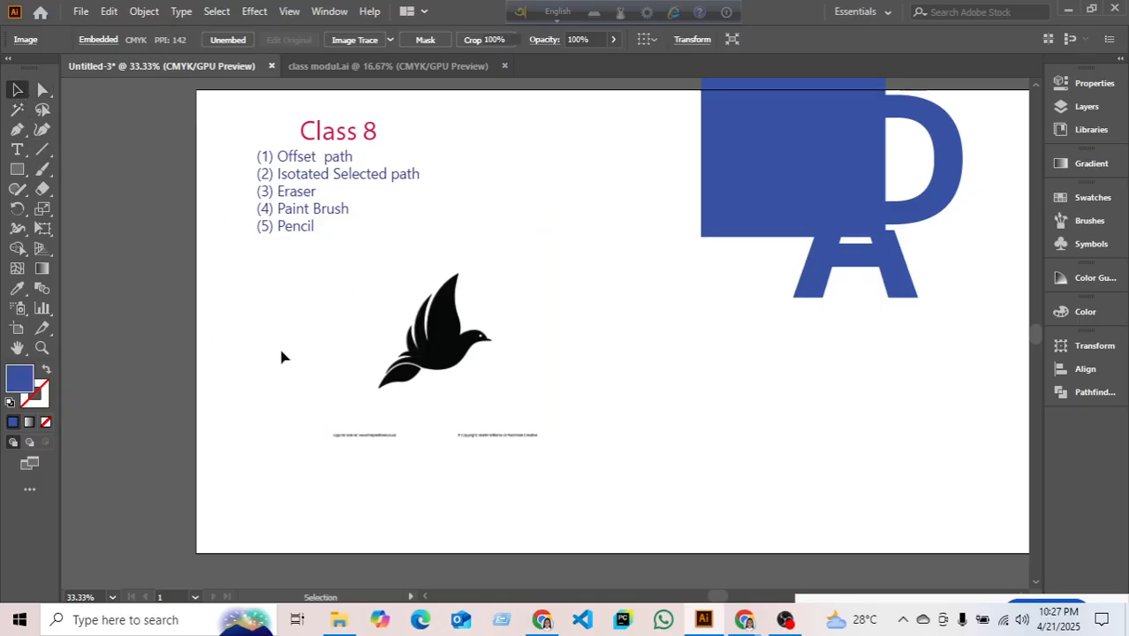
left_click(428, 333)
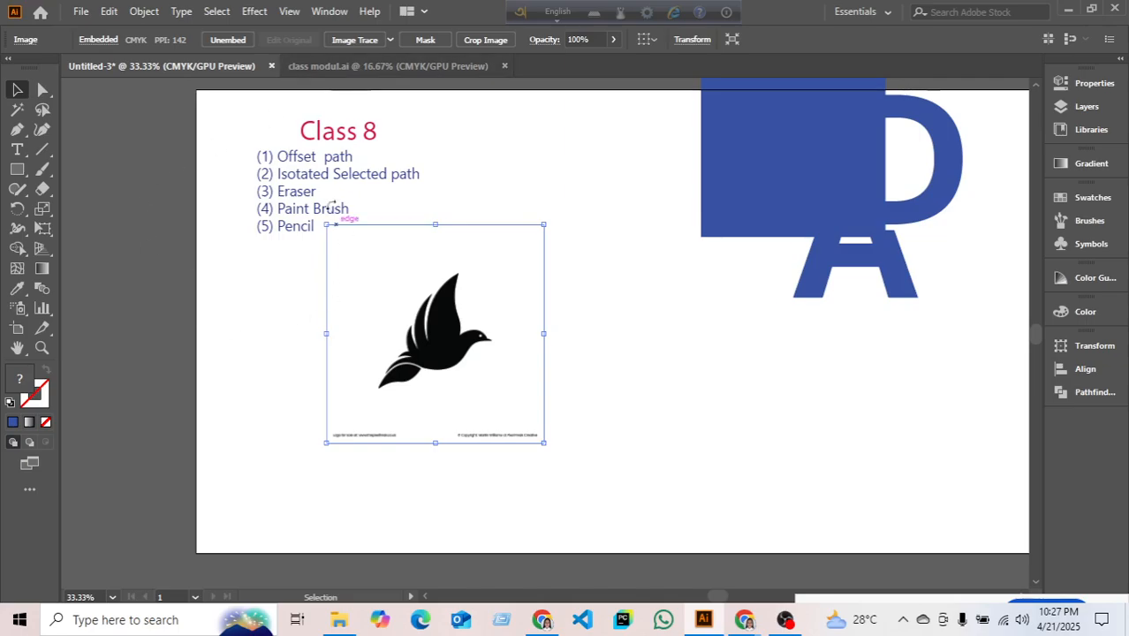
left_click(372, 43)
left_click(422, 40)
- Select the traced bird's white and black shapes, move the group and ungroup it
right_click(486, 255)
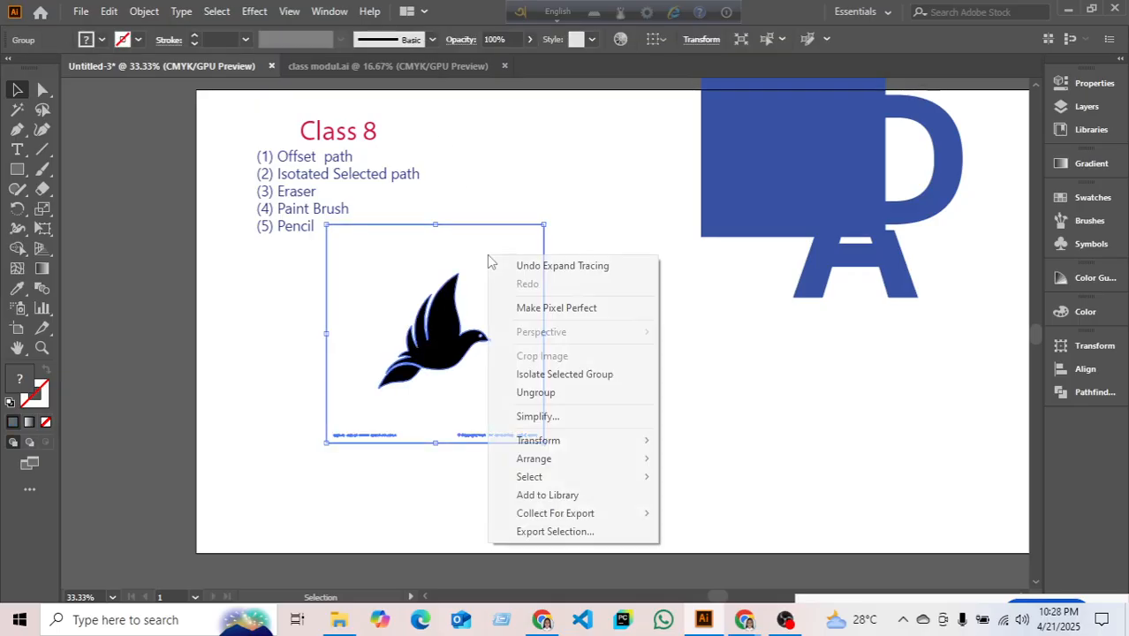
left_click(19, 112)
left_click(386, 343)
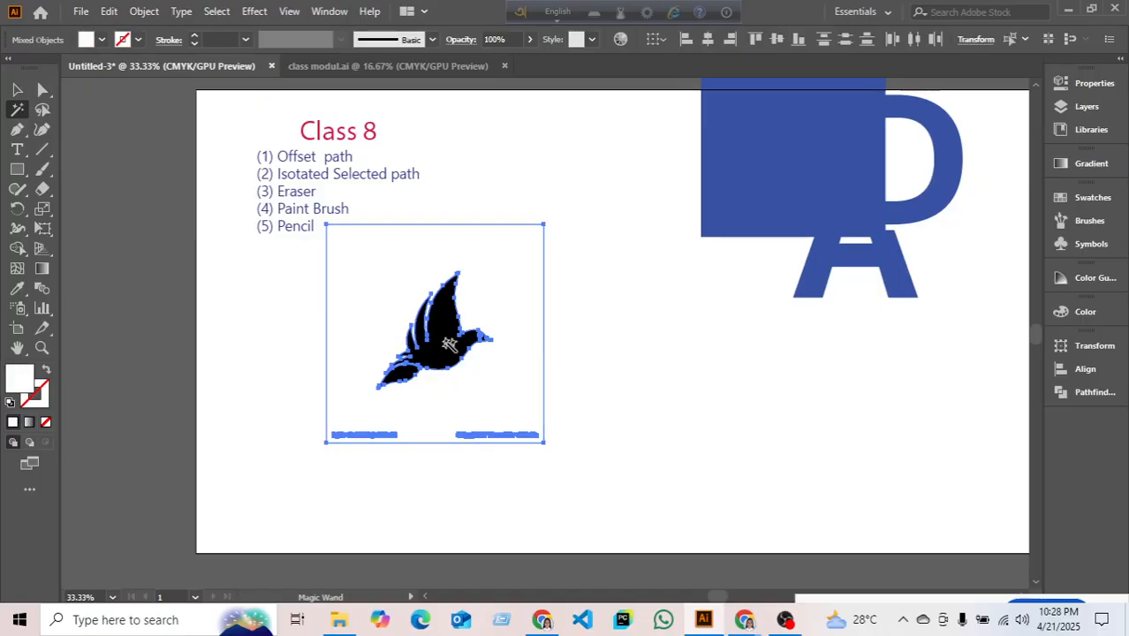
left_click(443, 329)
left_click(17, 90)
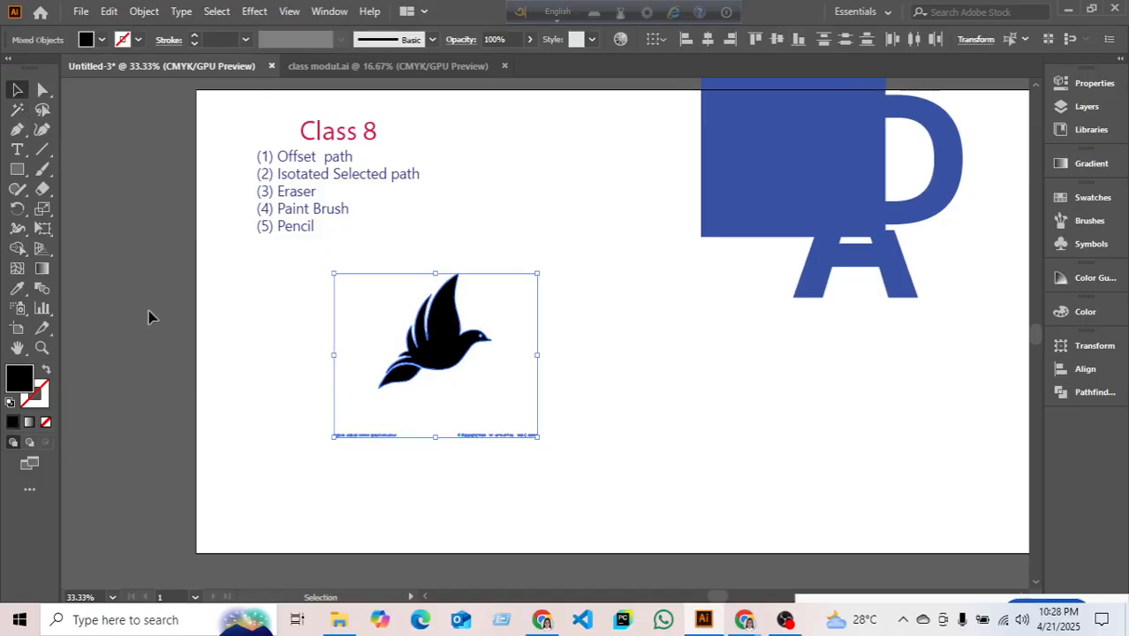
left_click_drag(485, 363, 299, 375)
right_click(609, 349)
left_click(654, 198)
left_click_drag(428, 279, 511, 403)
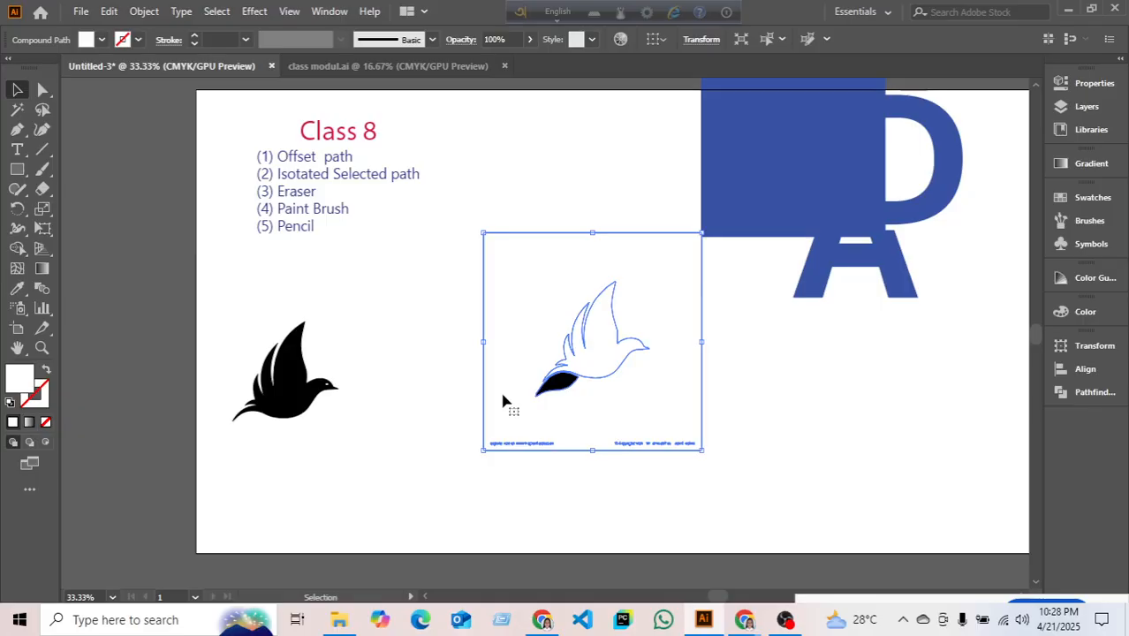
- Undo four times to restore the original embedded bird image
key("ctrl+z")
key("ctrl+z")
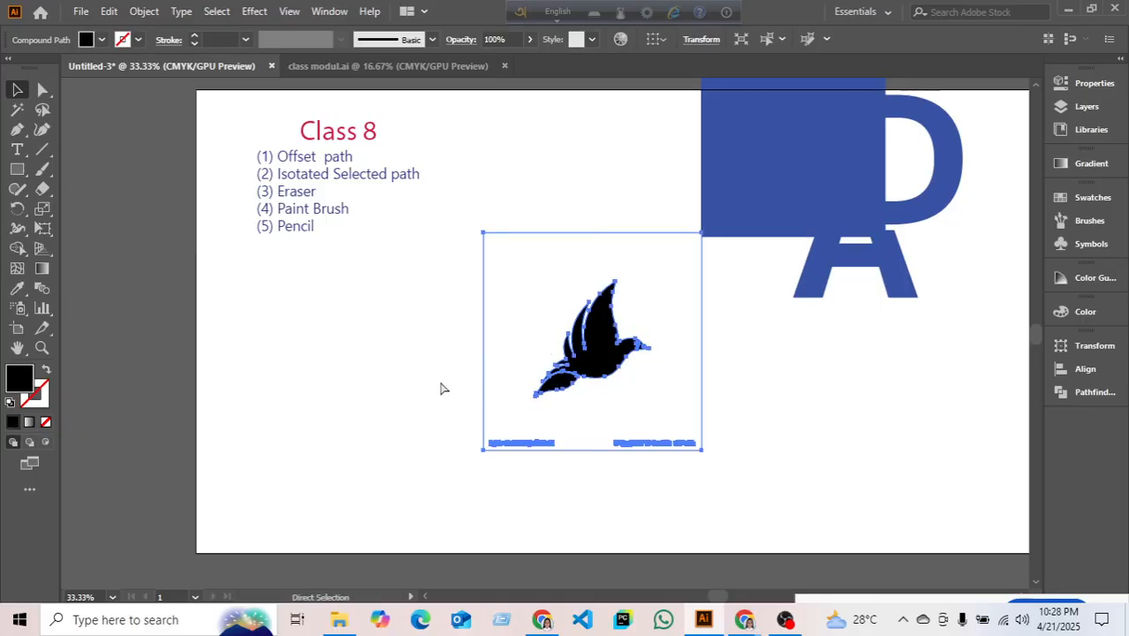
key("ctrl+z")
key("ctrl+z")
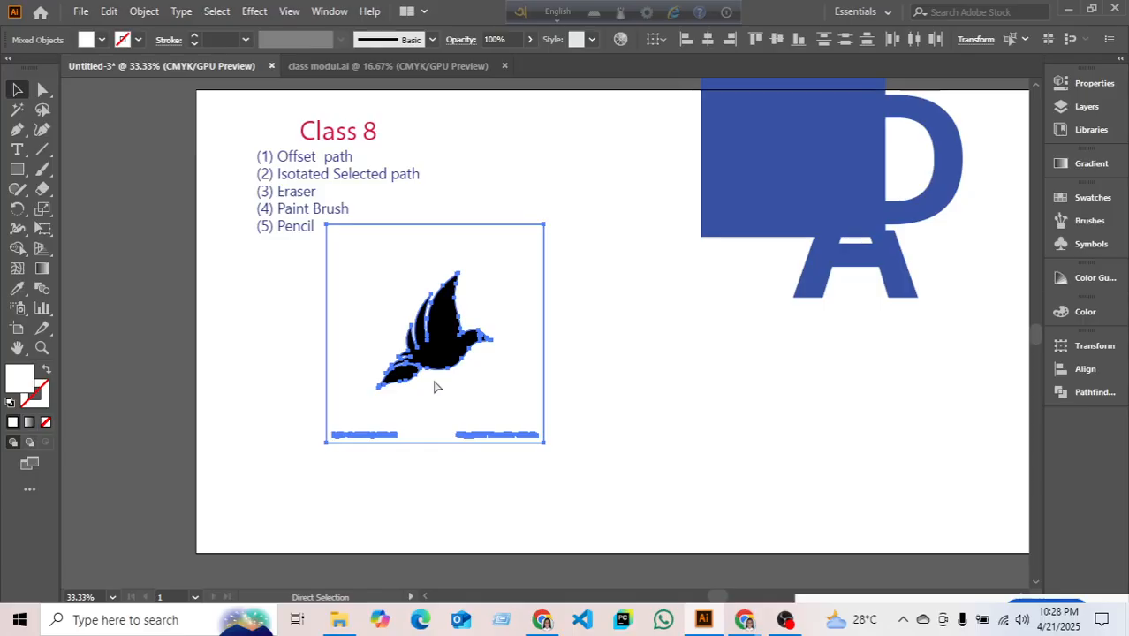
key("ctrl+z")
key("ctrl+z")
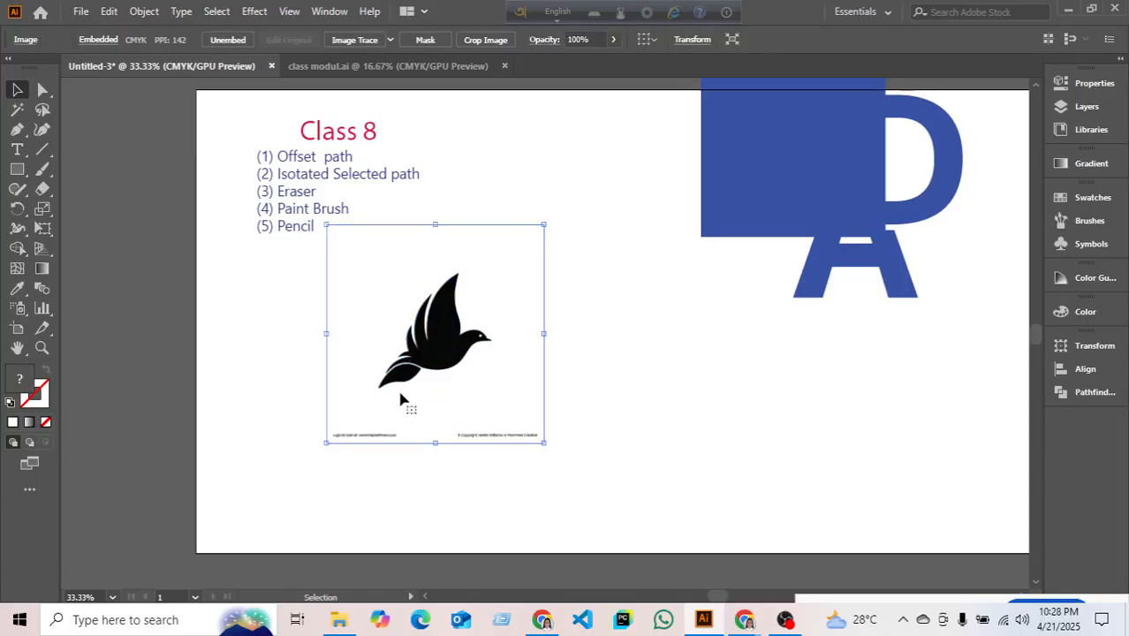
key("ctrl+z")
scroll(424, 427, "down", 1)
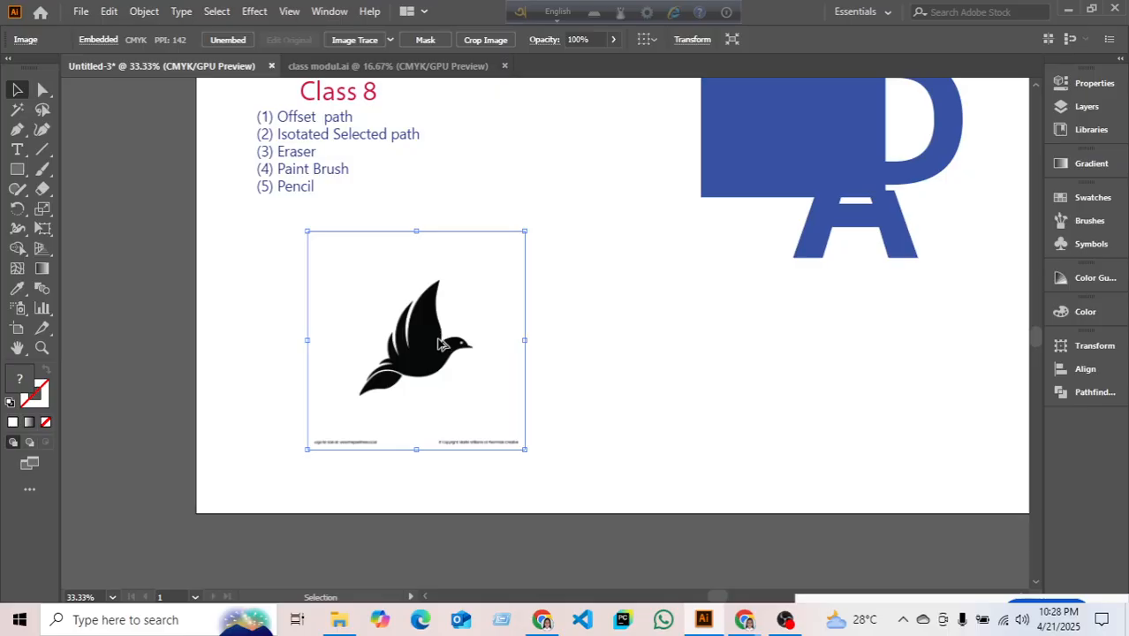
scroll(439, 338, "up", 2)
left_click_drag(493, 329, 520, 276)
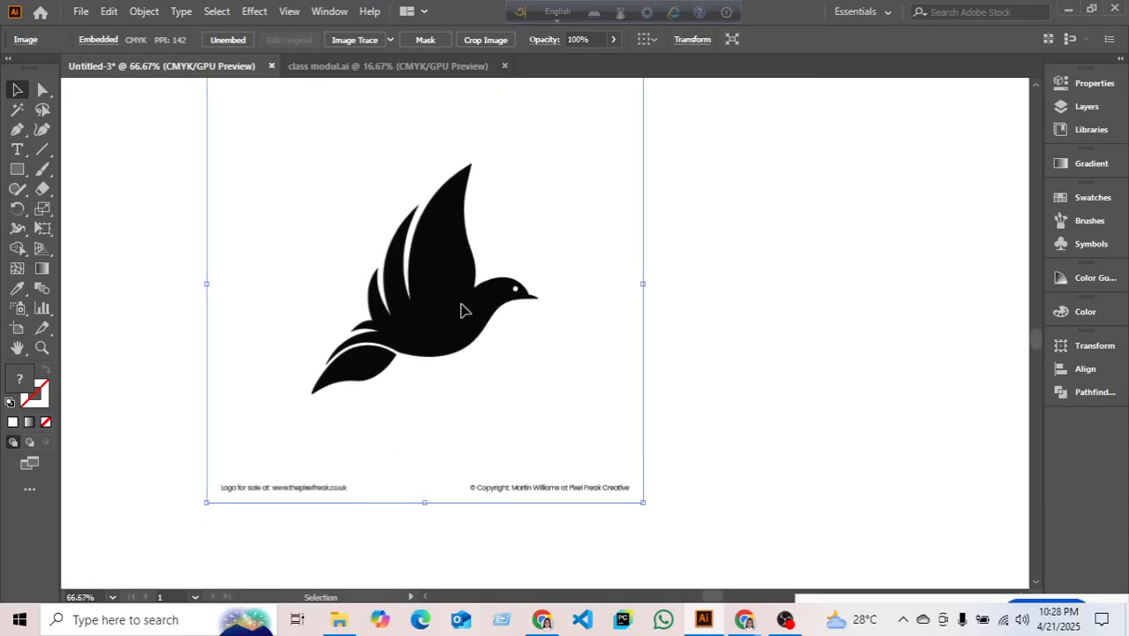
scroll(604, 285, "down", 1)
left_click(706, 210)
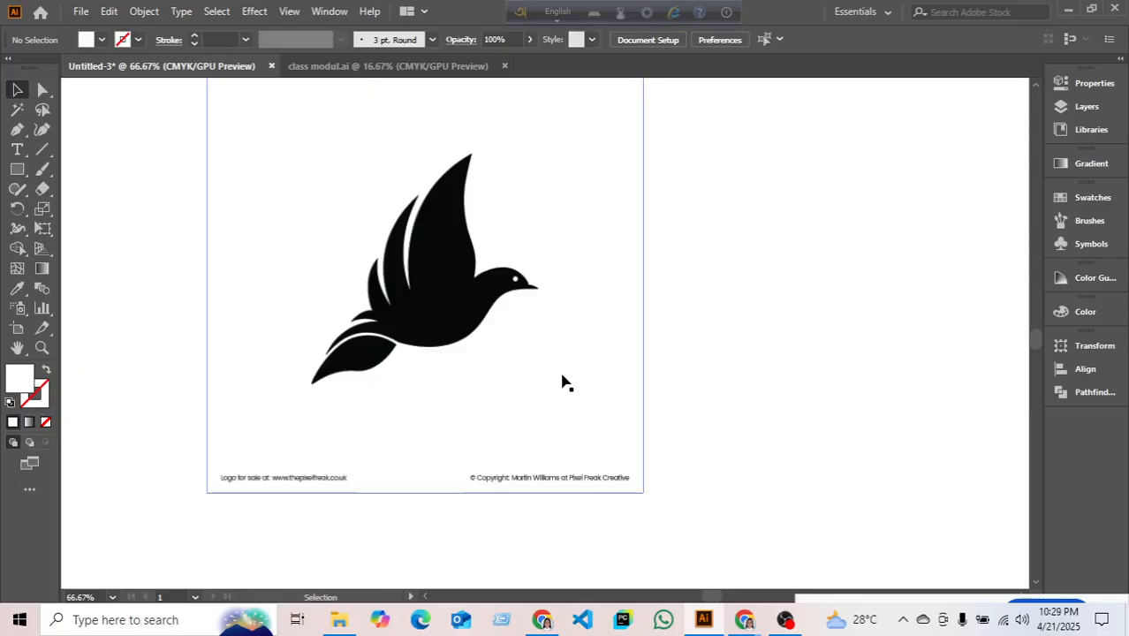
- Choose the Pen tool with fill set to None and a crimson 2 pt stroke
left_click(17, 129)
left_click(62, 134)
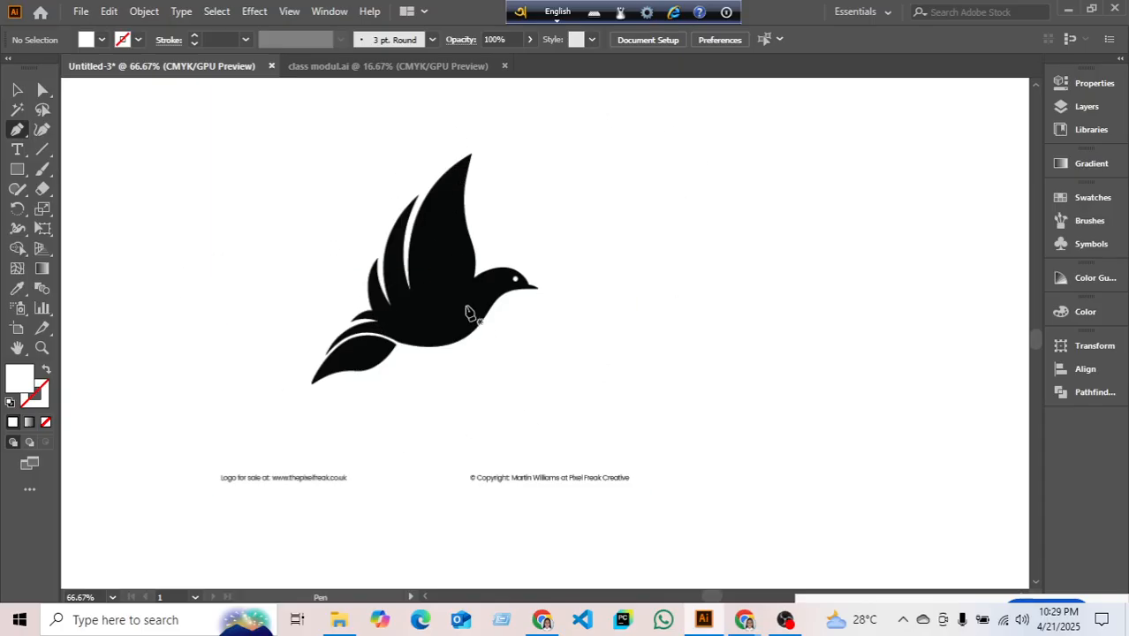
left_click(102, 39)
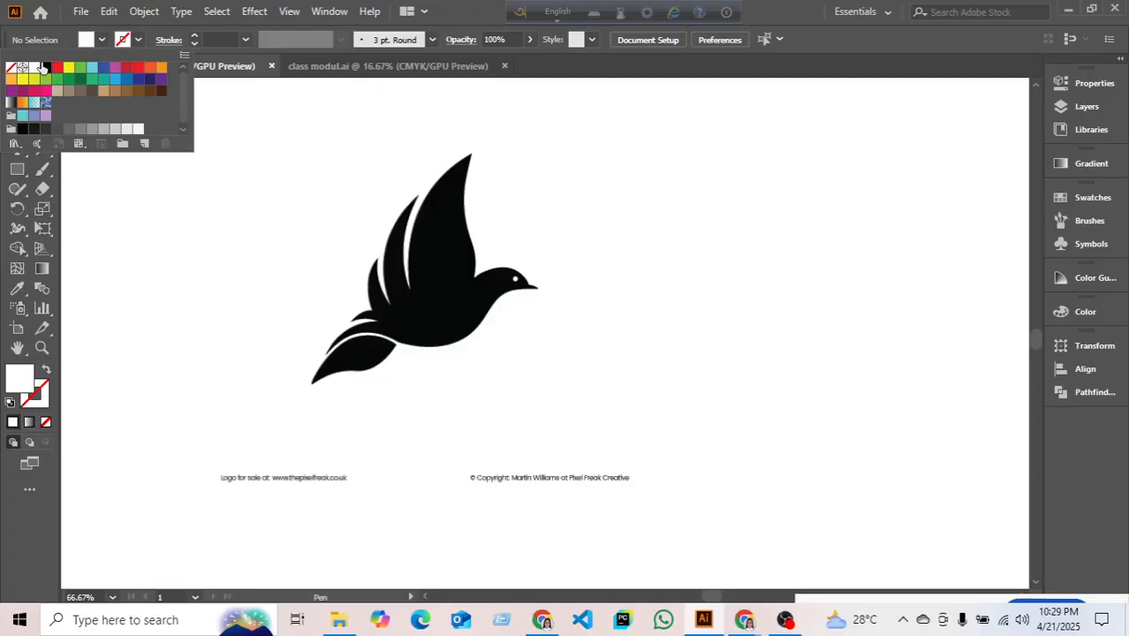
left_click(12, 67)
left_click(194, 36)
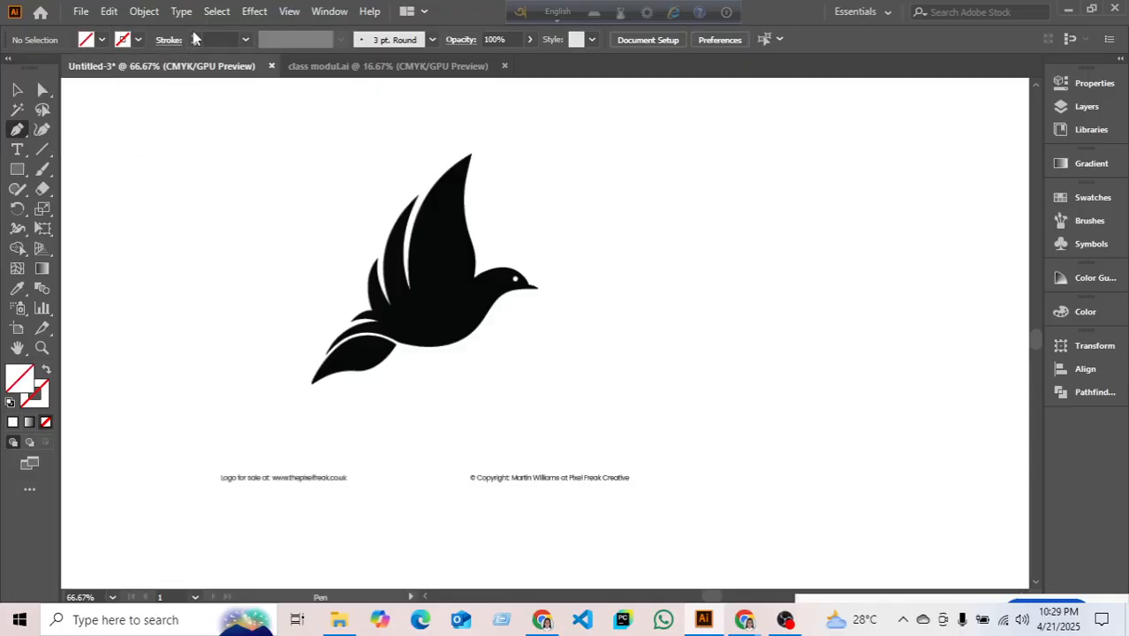
left_click(194, 36)
left_click(138, 40)
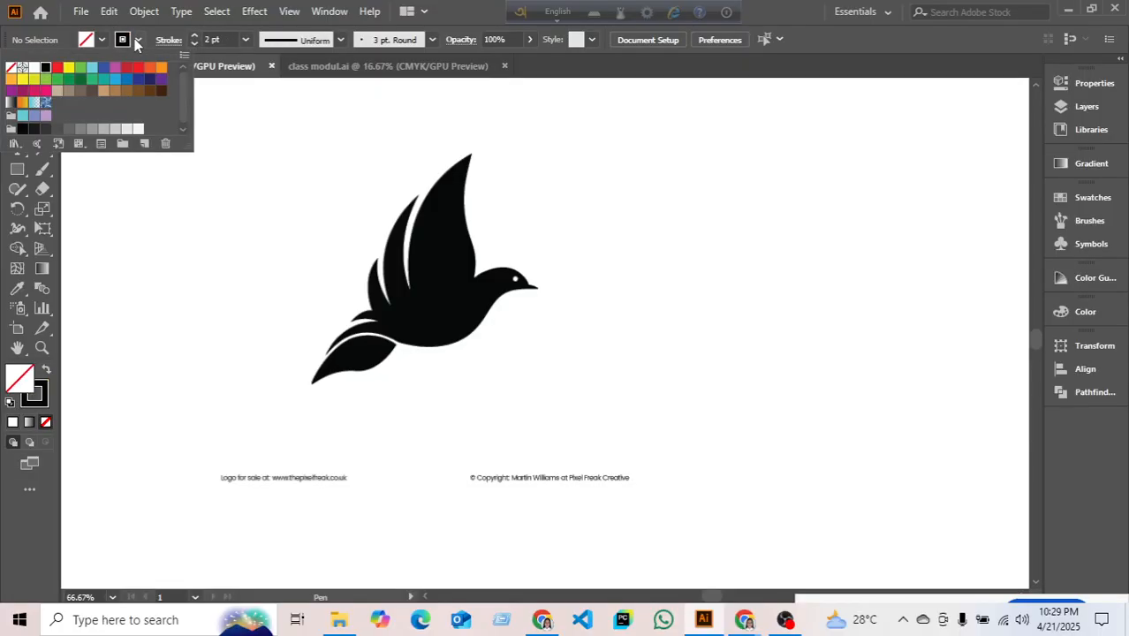
left_click(126, 68)
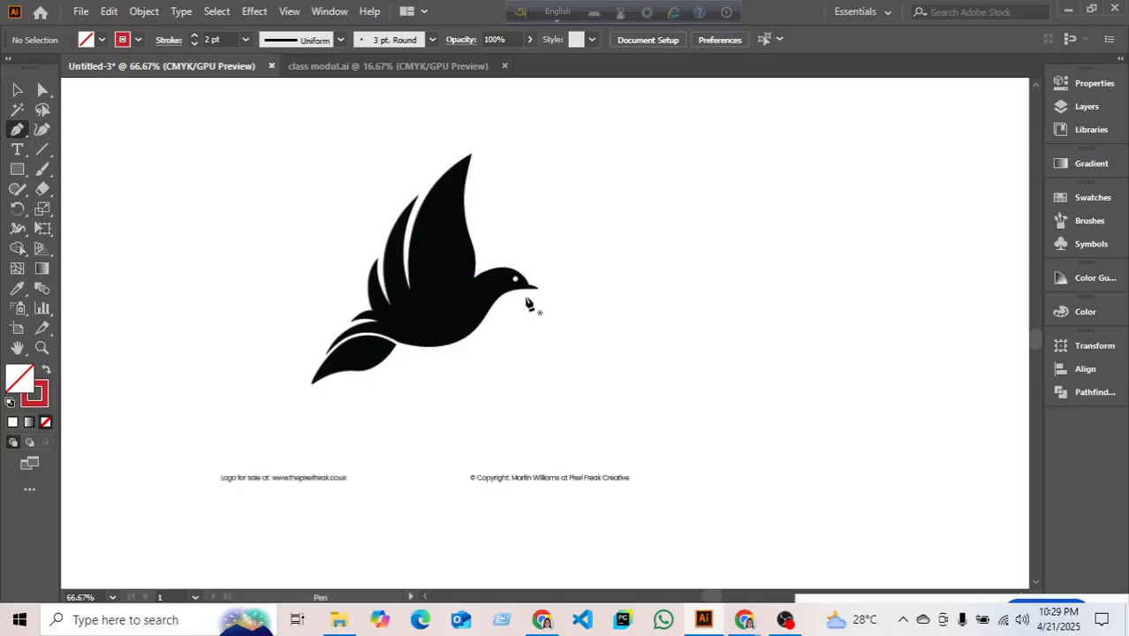
- Draw a red curved path from the beak tip down along the bird's throat and chest
scroll(519, 264, "up", 2)
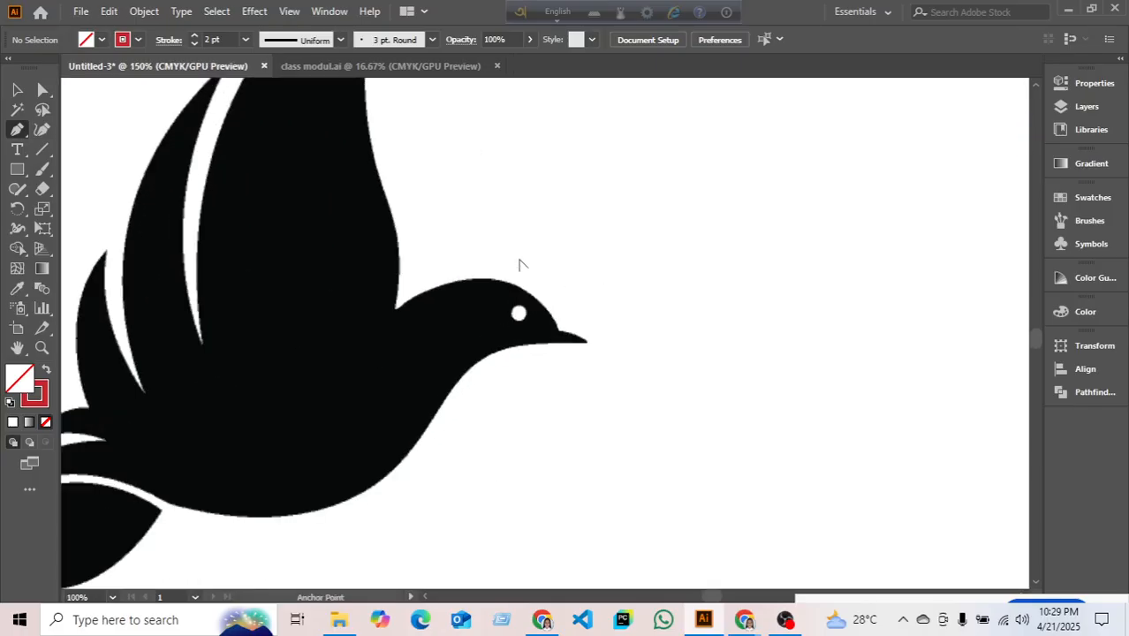
scroll(544, 374, "down", 2)
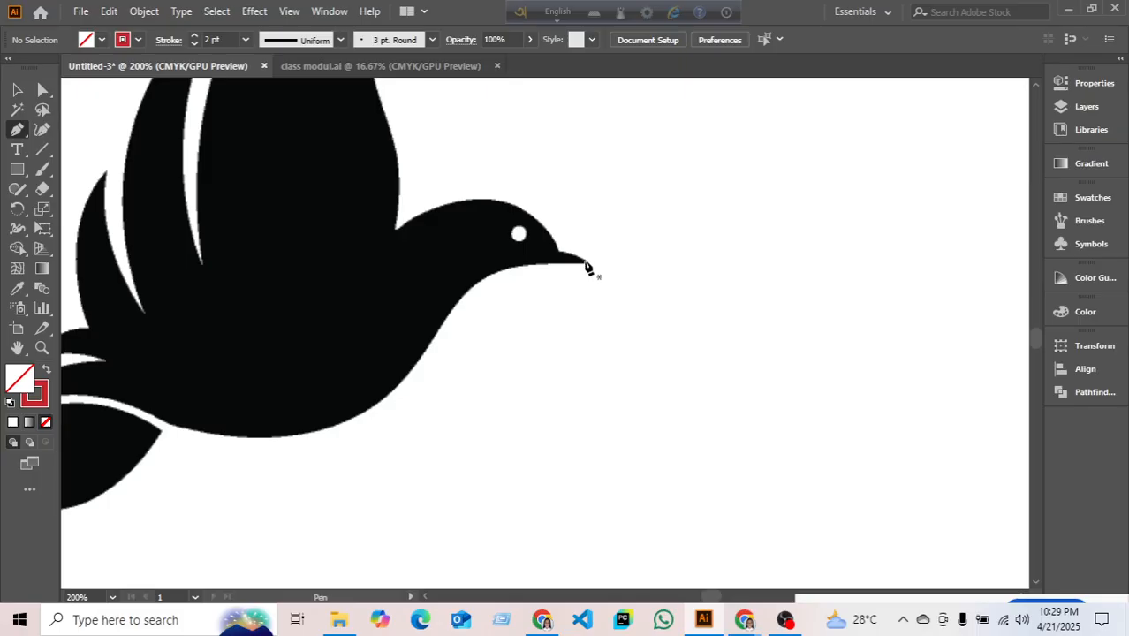
left_click(585, 262)
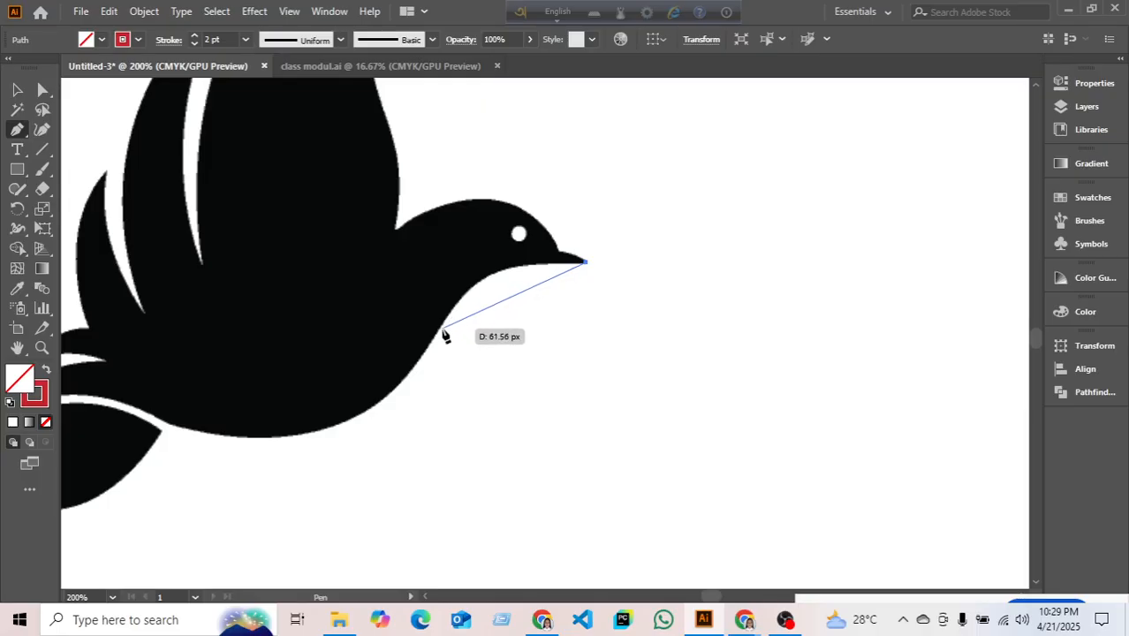
mouse_move(438, 330)
left_mouse_down()
mouse_move(421, 383)
mouse_move(386, 391)
mouse_move(401, 421)
mouse_move(415, 415)
mouse_move(378, 419)
mouse_move(421, 419)
mouse_move(405, 417)
left_mouse_up()
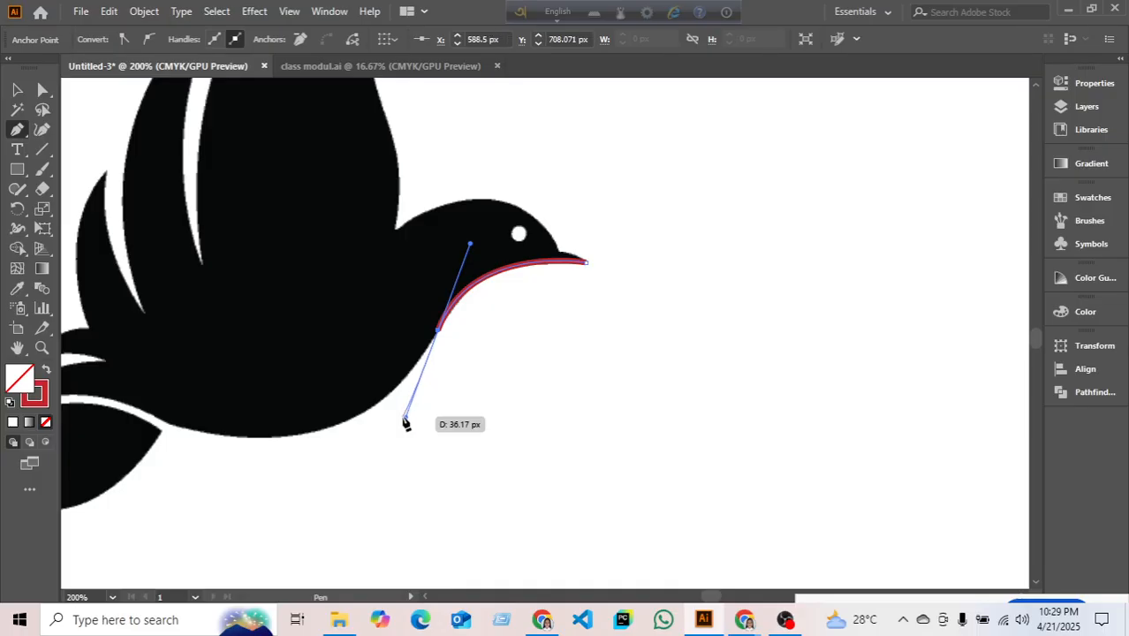
key("ctrl+z")
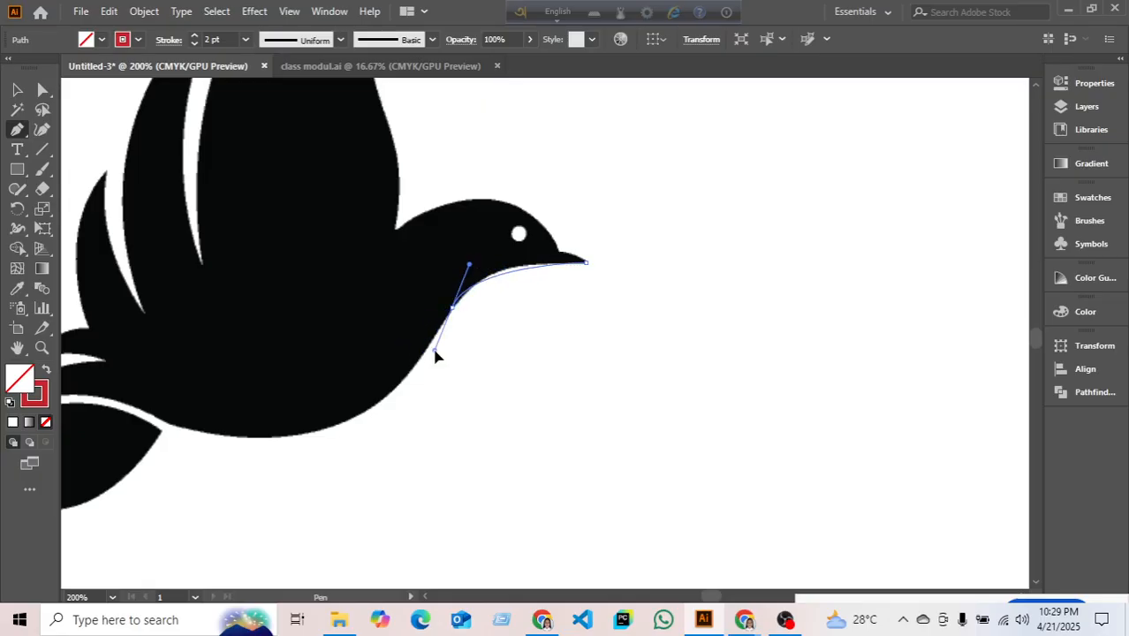
left_click_drag(421, 378, 404, 367)
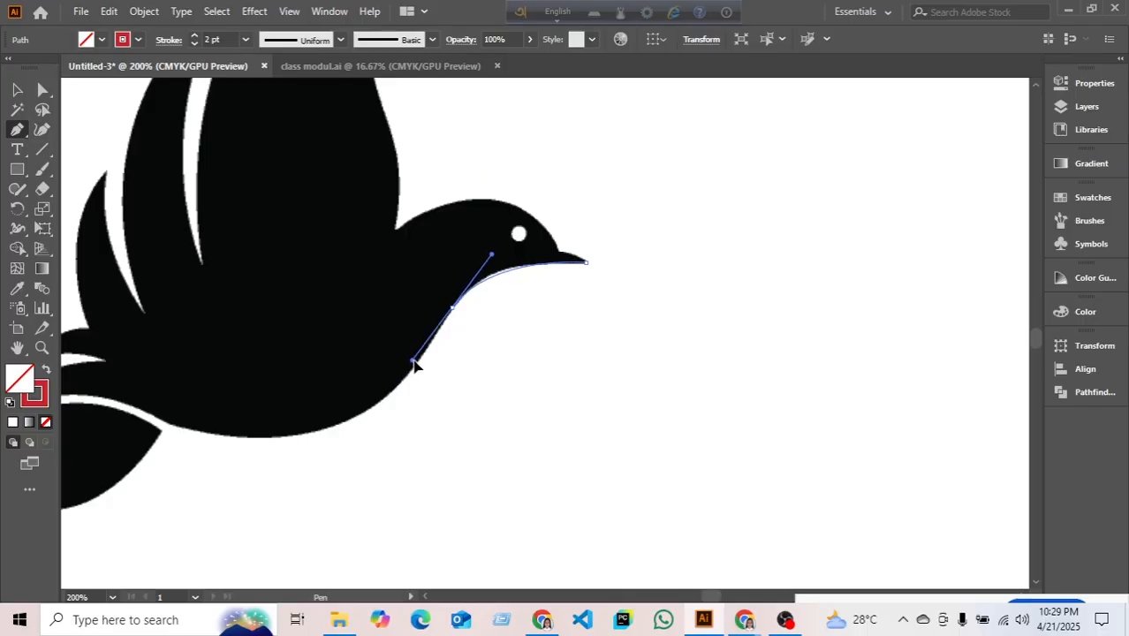
left_click_drag(412, 360, 415, 367)
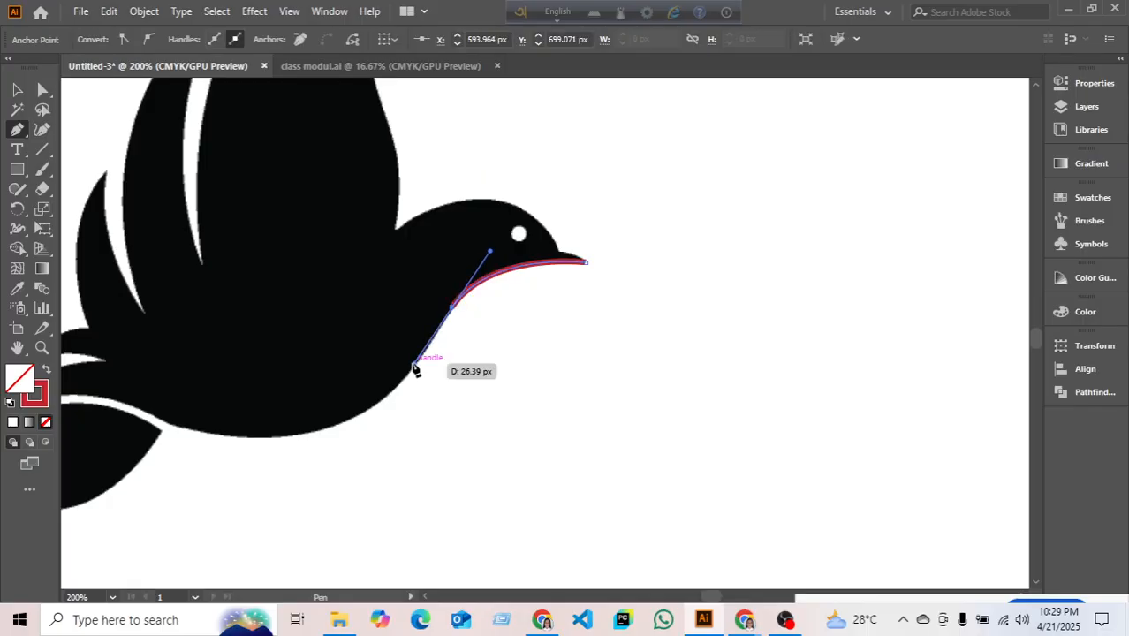
scroll(393, 428, "down", 1)
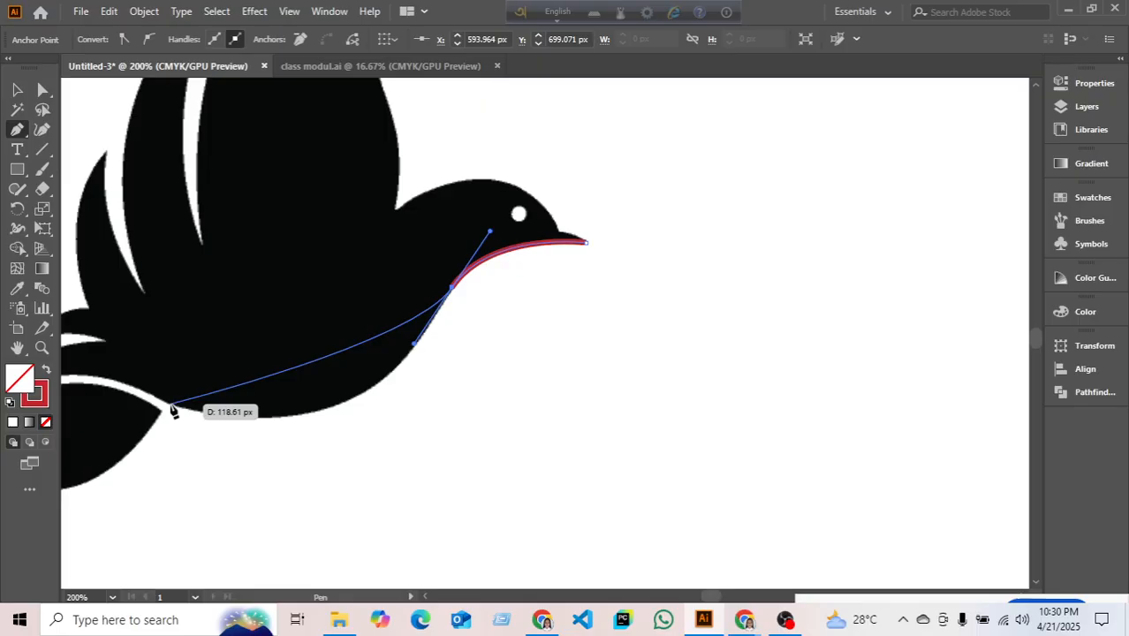
- Extend the red path along the bird's belly toward the tail, cornering the last anchor
mouse_move(171, 406)
left_mouse_down()
mouse_move(65, 356)
mouse_move(238, 369)
mouse_move(275, 337)
mouse_move(313, 333)
mouse_move(346, 333)
mouse_move(348, 355)
left_mouse_up()
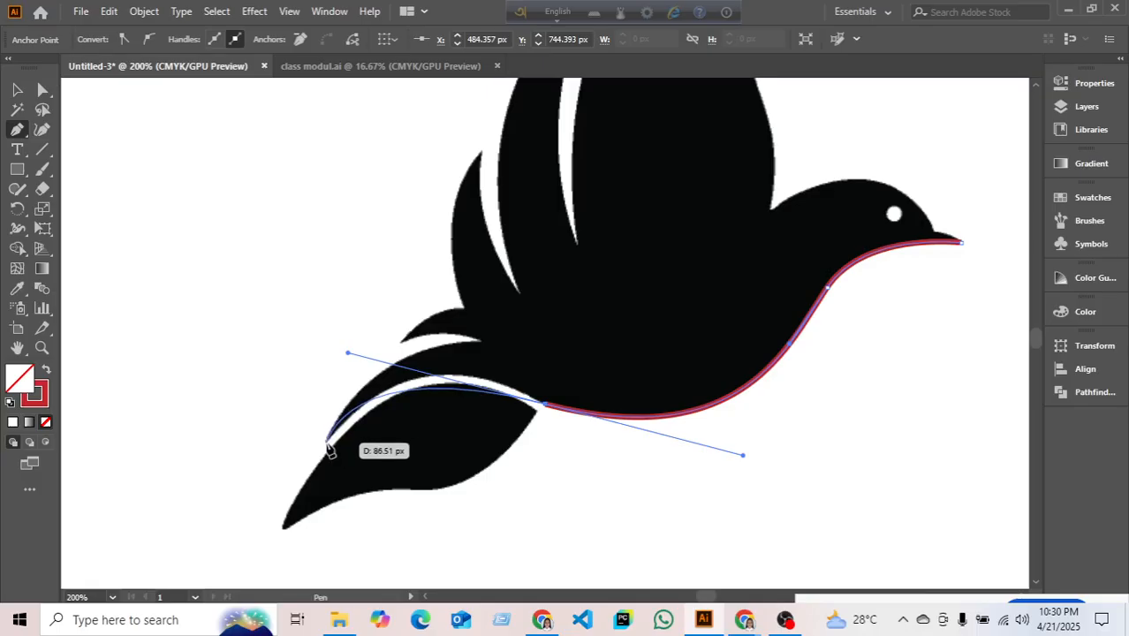
mouse_move(327, 442)
left_mouse_down()
mouse_move(302, 464)
mouse_move(249, 469)
mouse_move(269, 476)
mouse_move(265, 498)
left_mouse_up()
key("ctrl")
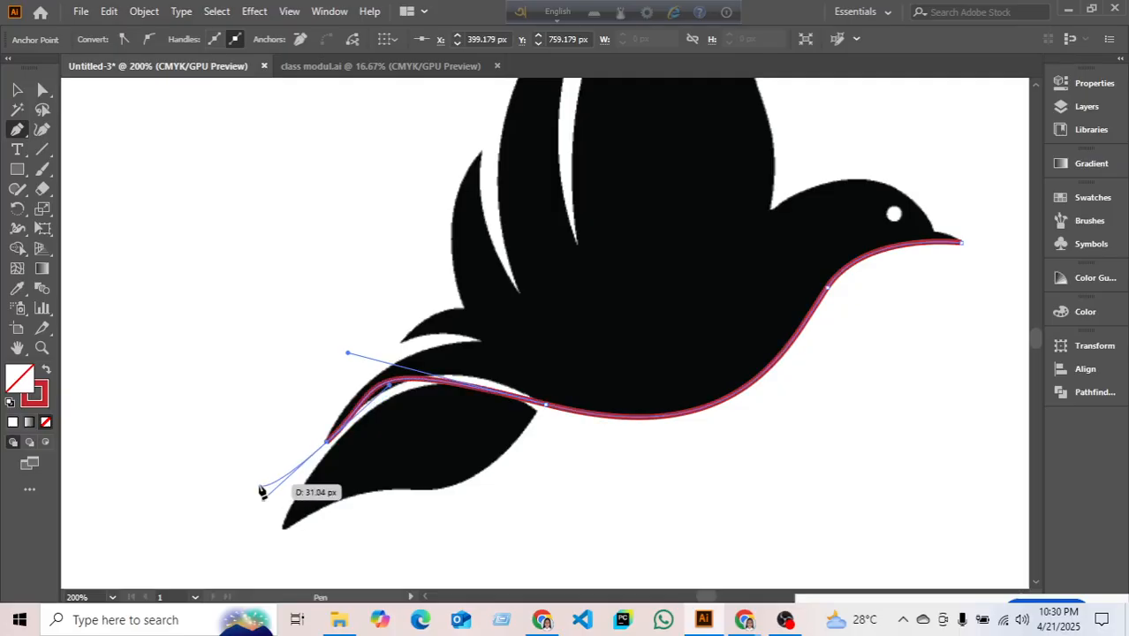
key("ctrl+z")
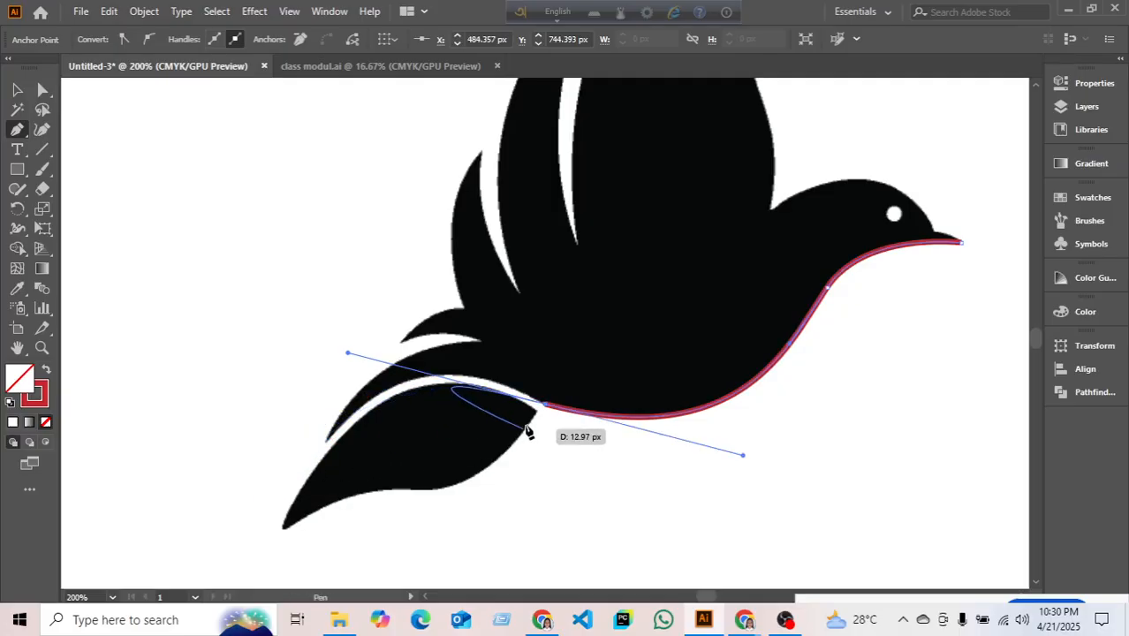
left_click(545, 405)
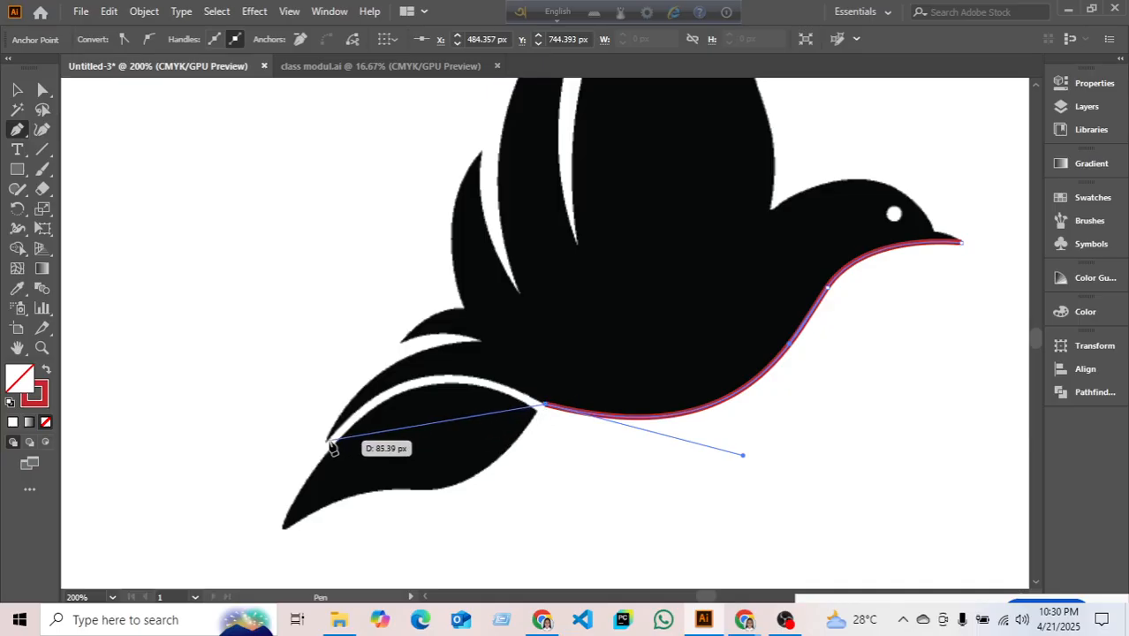
left_click_drag(328, 441, 234, 559)
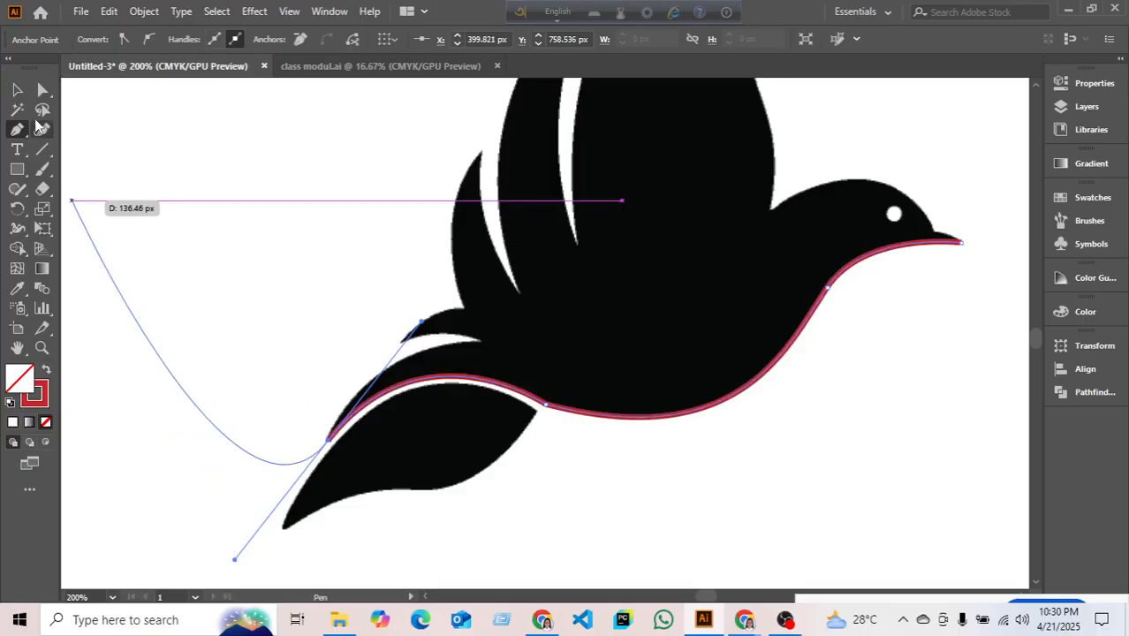
left_click(327, 444)
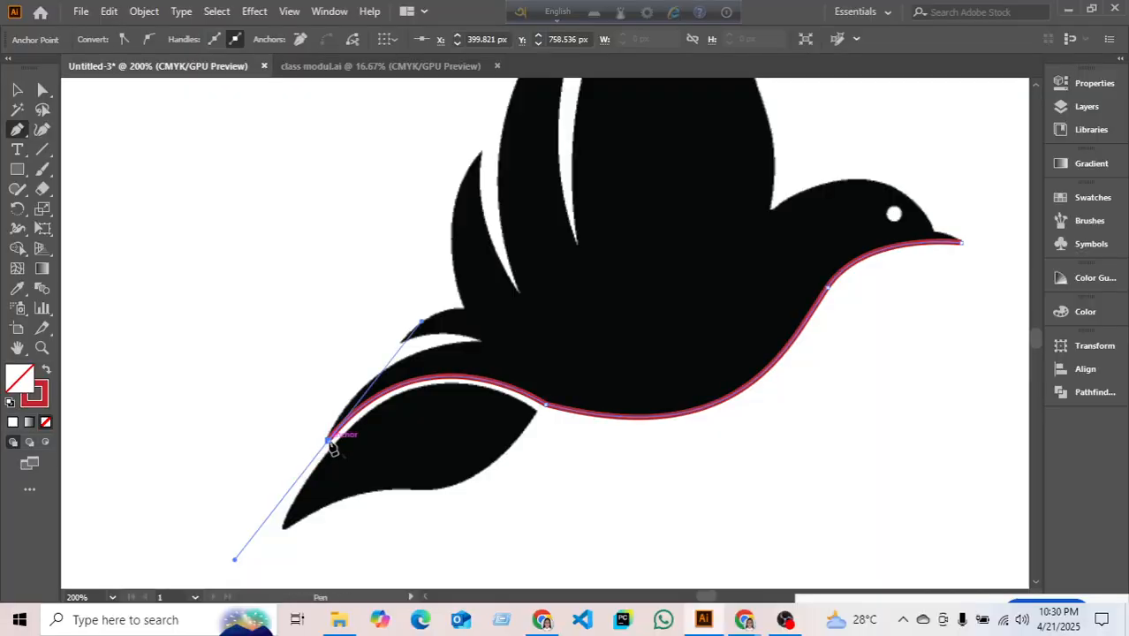
mouse_move(328, 444)
left_mouse_down()
mouse_move(417, 377)
mouse_move(487, 346)
mouse_move(55, 146)
mouse_move(484, 356)
mouse_move(479, 340)
mouse_move(562, 350)
mouse_move(637, 320)
mouse_move(632, 338)
mouse_move(579, 353)
mouse_move(609, 353)
mouse_move(591, 344)
left_mouse_up()
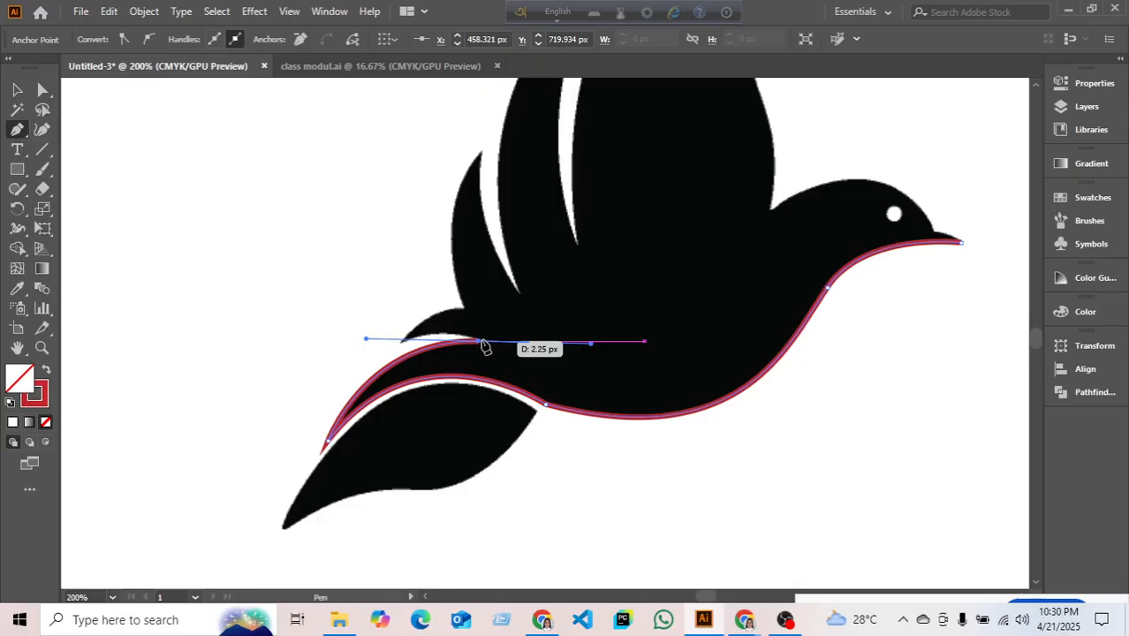
- Curve the red outline around the small tail feather, ending on a sharp corner
left_click(403, 343)
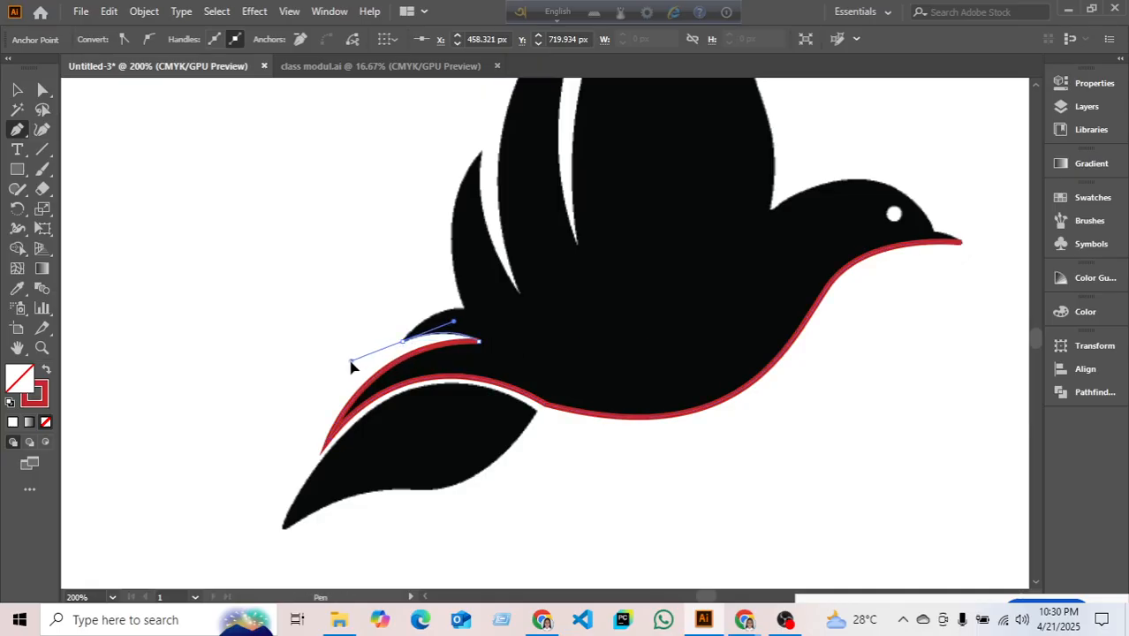
left_click_drag(350, 361, 351, 361)
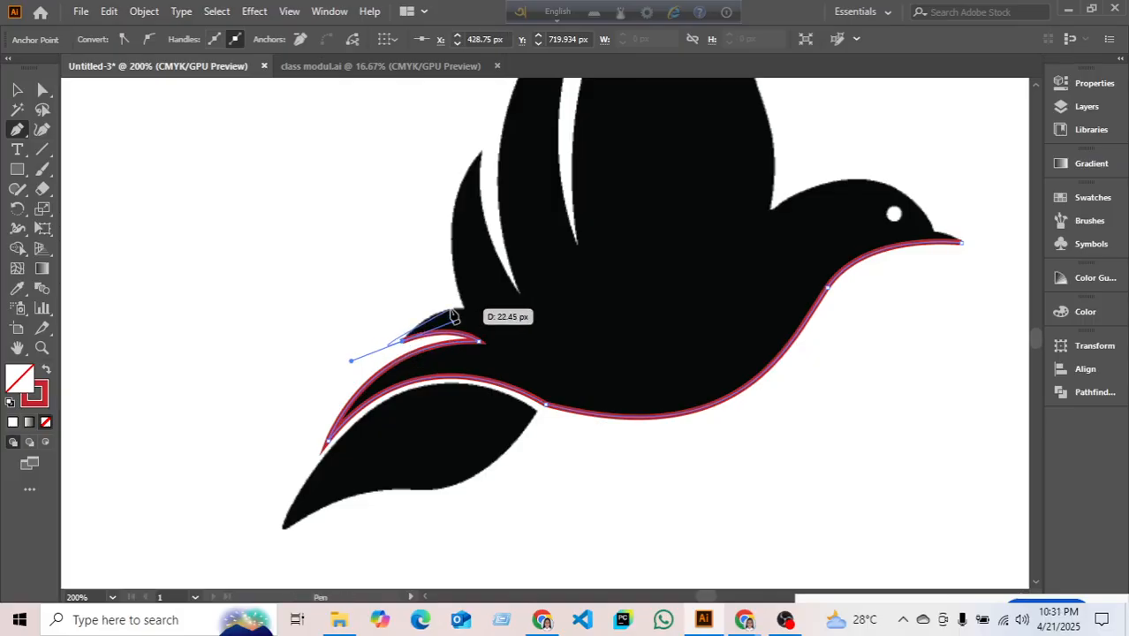
left_click(408, 346)
left_click_drag(408, 346, 474, 318)
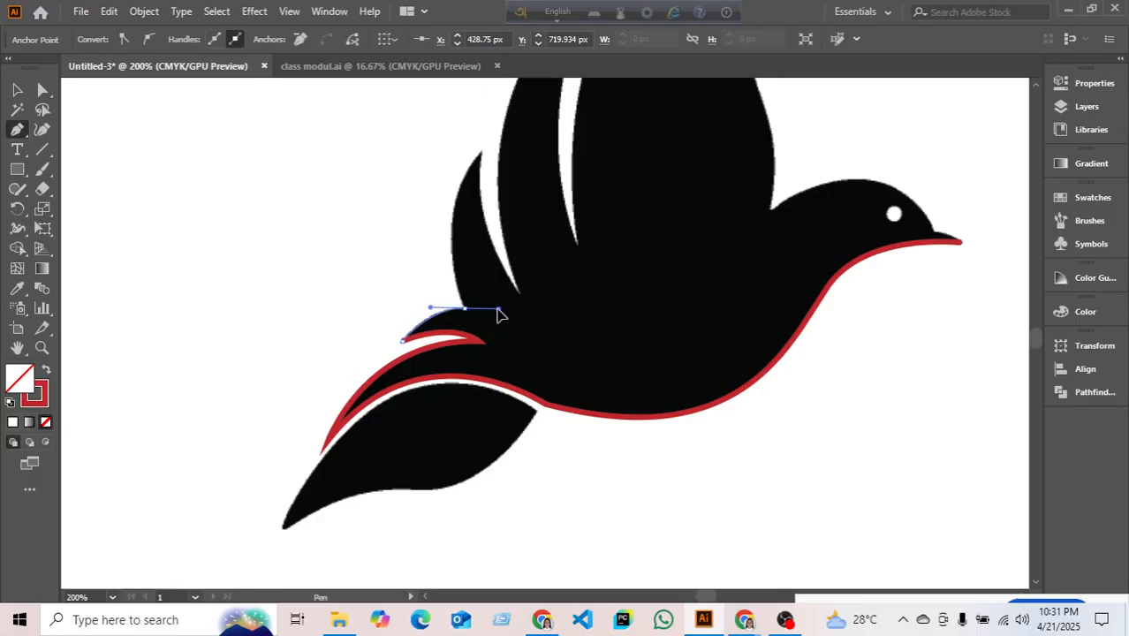
left_click_drag(499, 311, 499, 311)
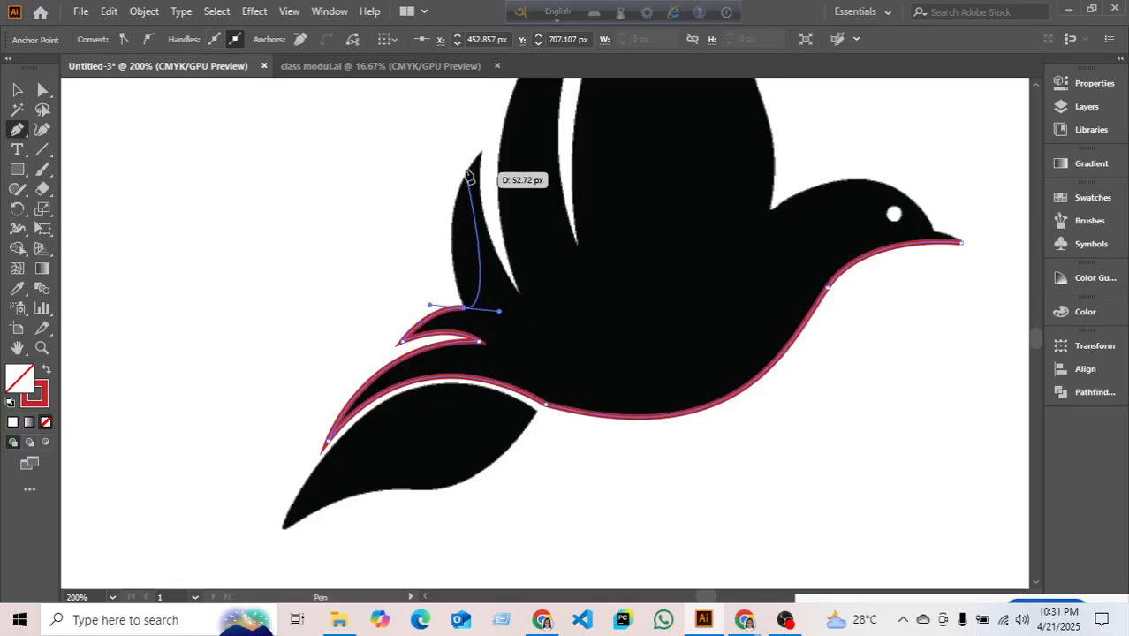
left_click(465, 309)
scroll(483, 226, "up", 2)
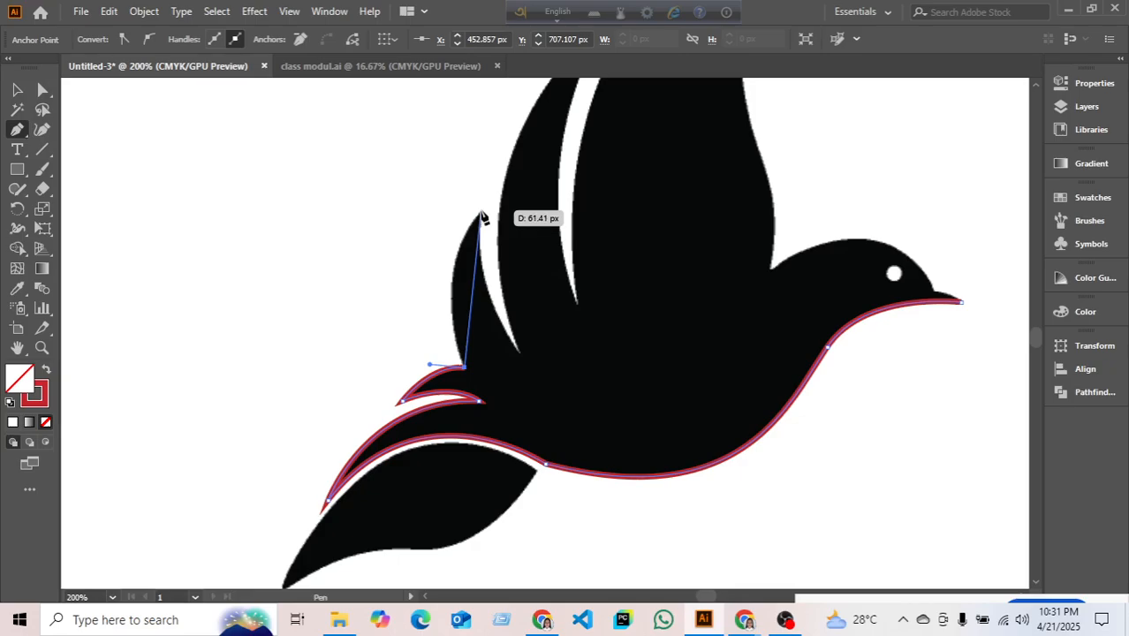
- Trace the rear wing up to its tip, down its inner edge, and toward the next wing
left_click_drag(482, 214, 540, 149)
left_click_drag(519, 354, 570, 427)
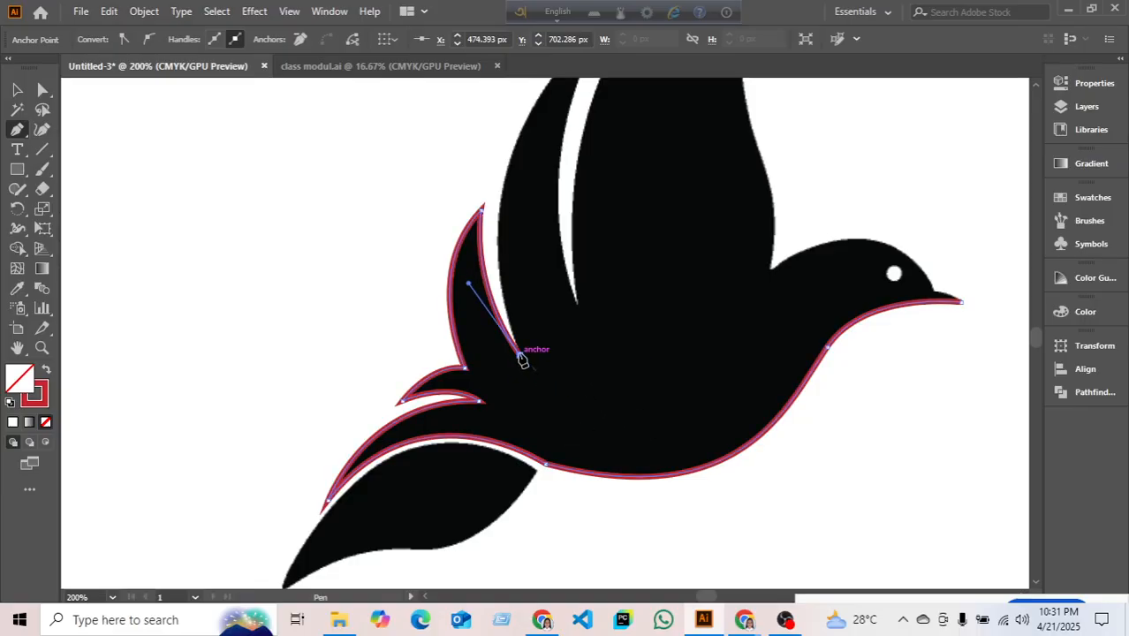
scroll(522, 358, "up", 5)
scroll(521, 346, "down", 1)
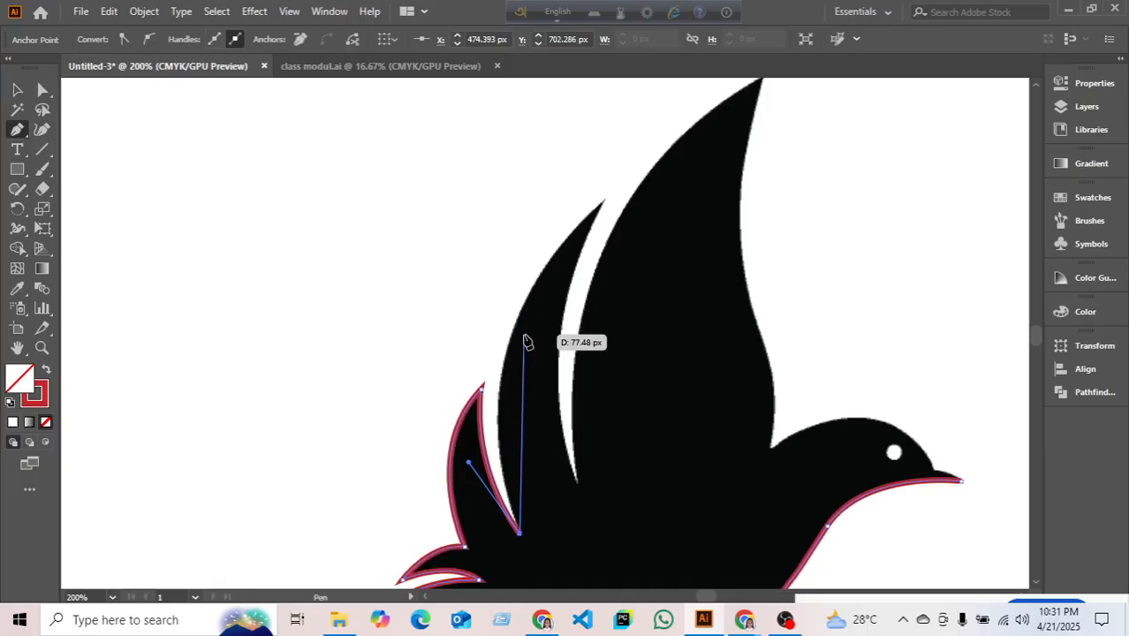
scroll(605, 212, "down", 1)
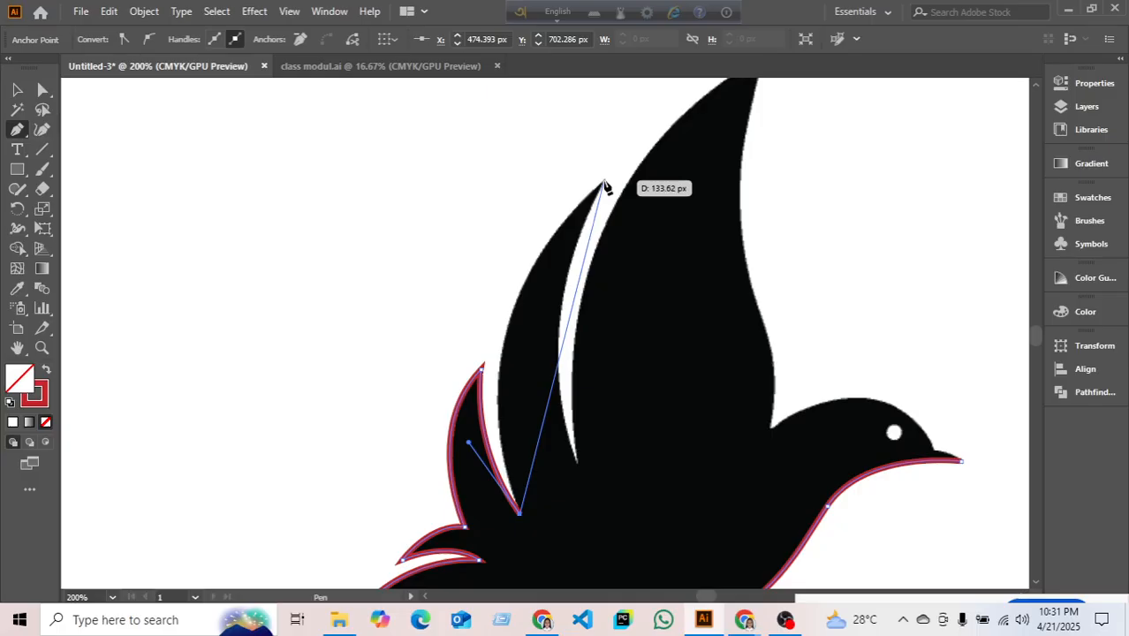
left_click_drag(604, 184, 779, 330)
- Carry the outline through the wing gap to the tallest wing's tip as a sharp corner
scroll(760, 86, "down", 5)
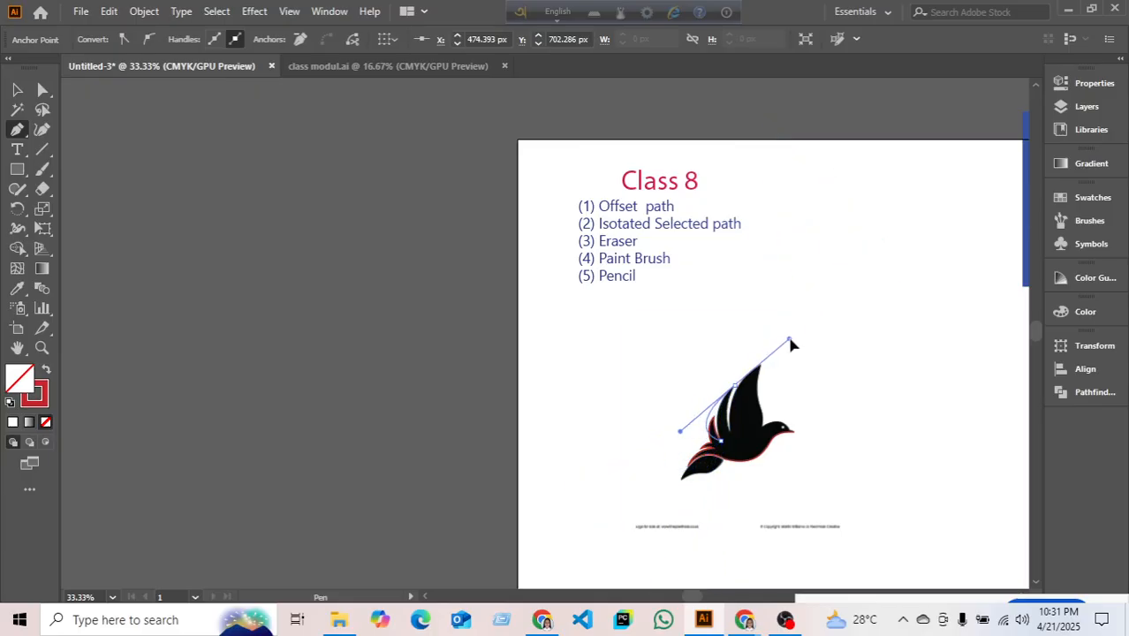
left_click_drag(764, 363, 763, 363)
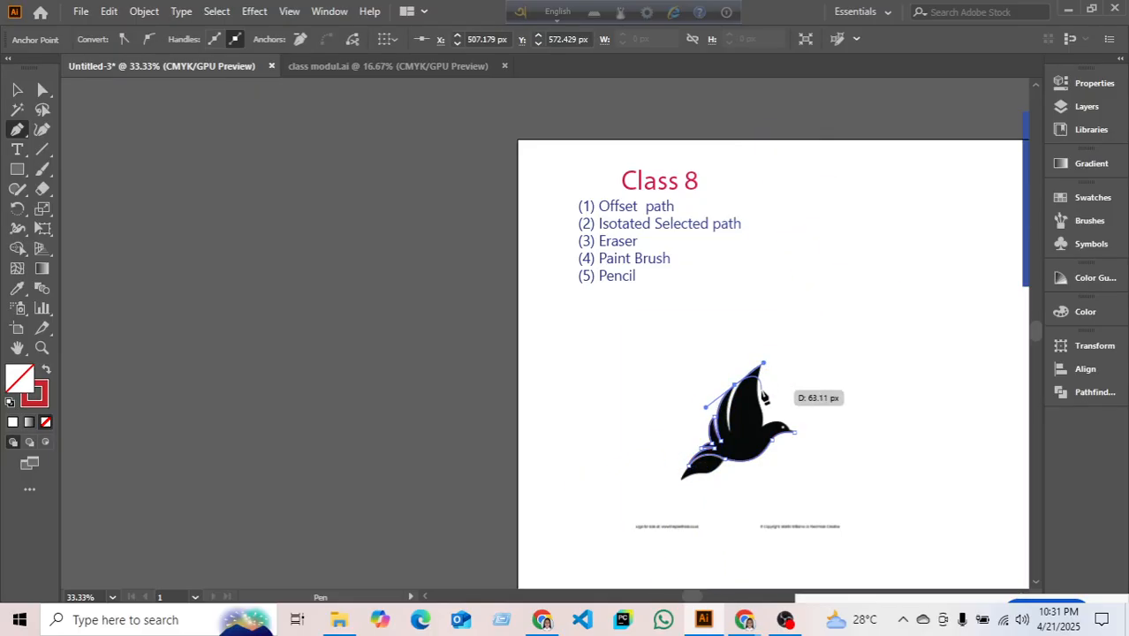
scroll(759, 395, "up", 4)
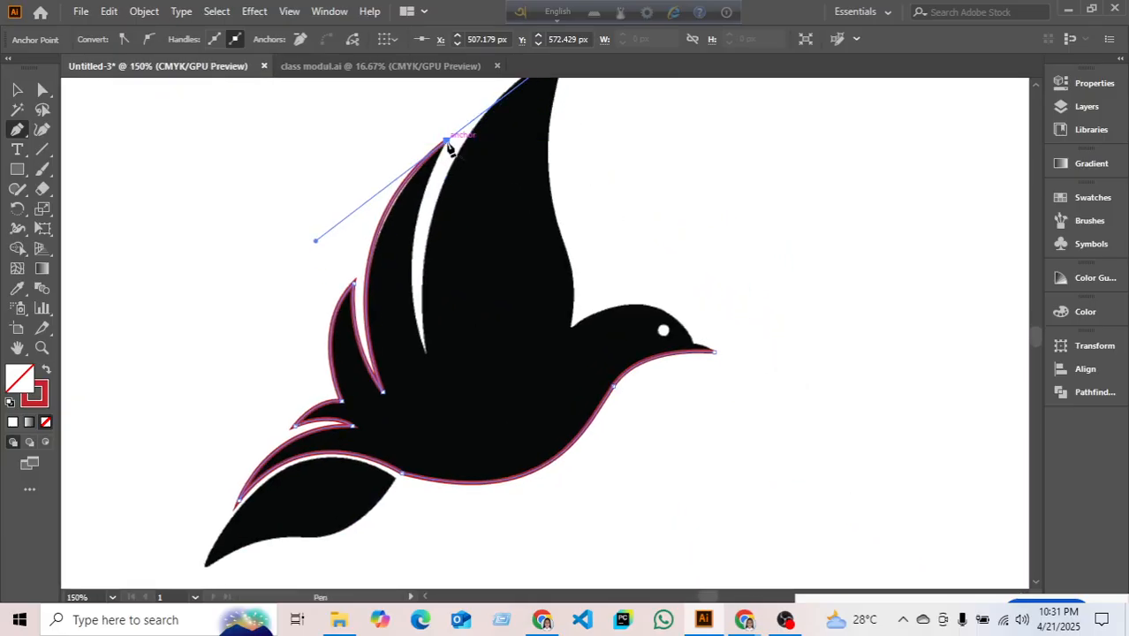
left_click_drag(446, 143, 429, 411)
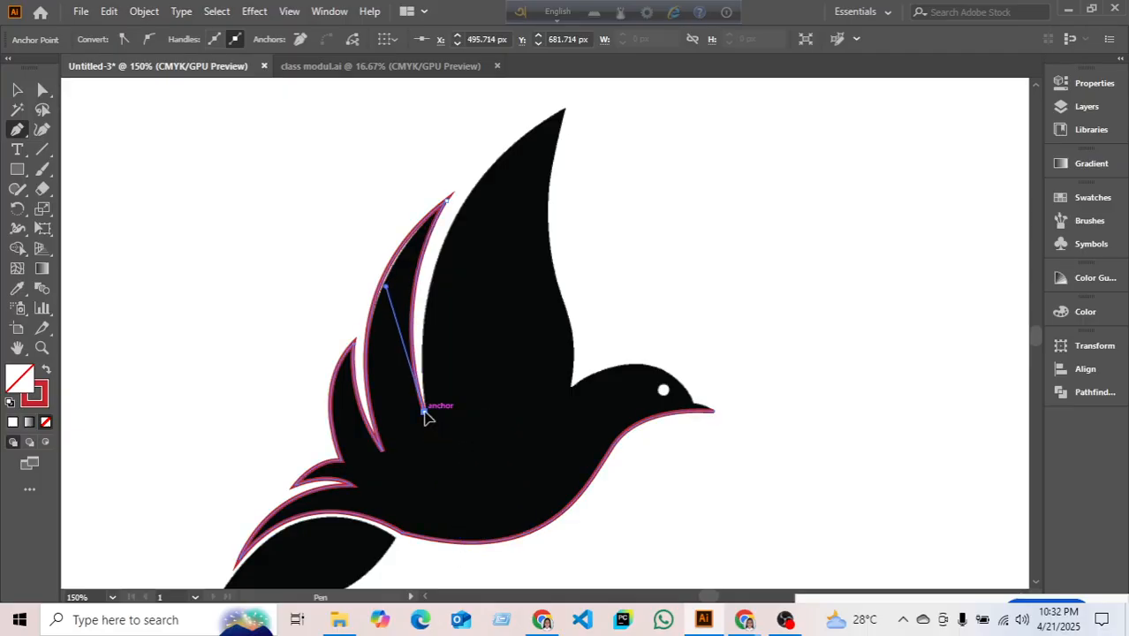
scroll(433, 396, "up", 3)
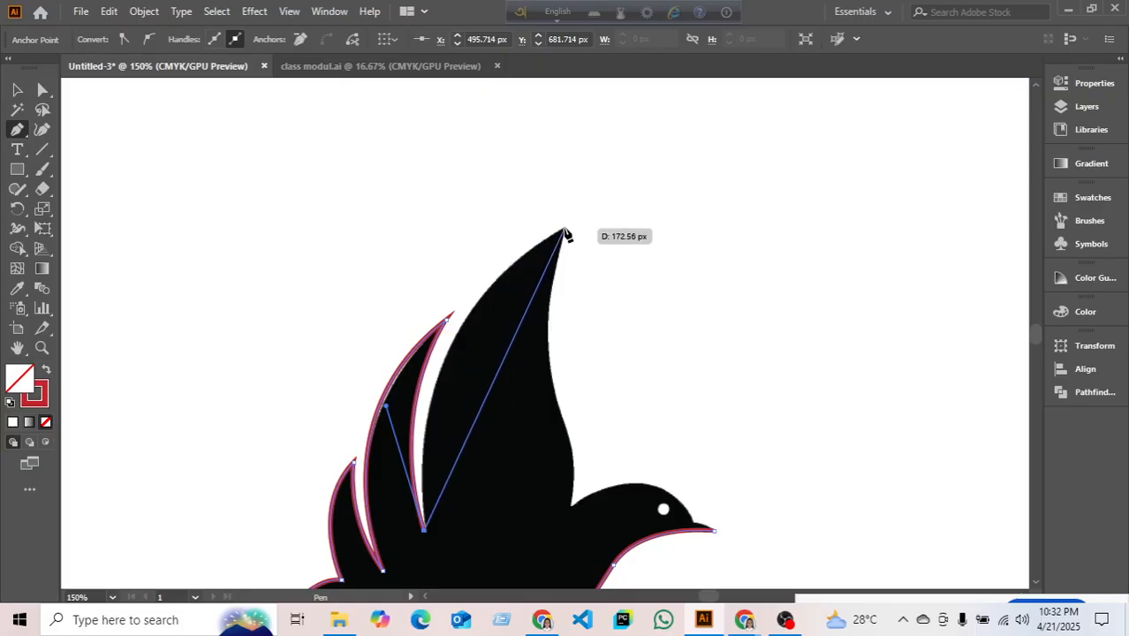
left_click_drag(564, 230, 745, 146)
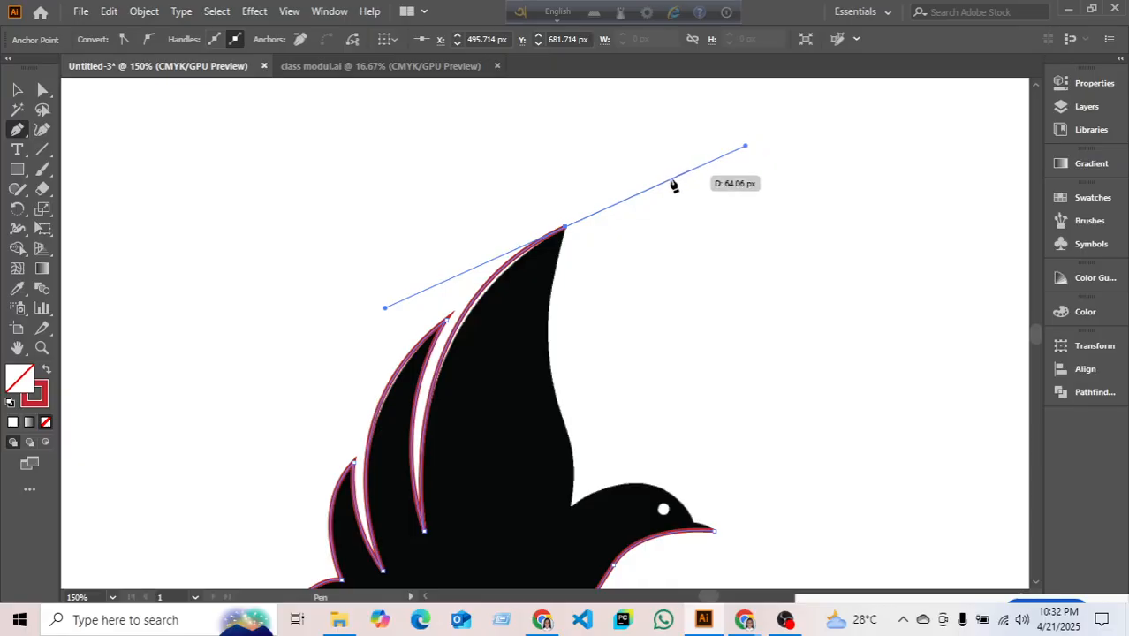
left_click(566, 232)
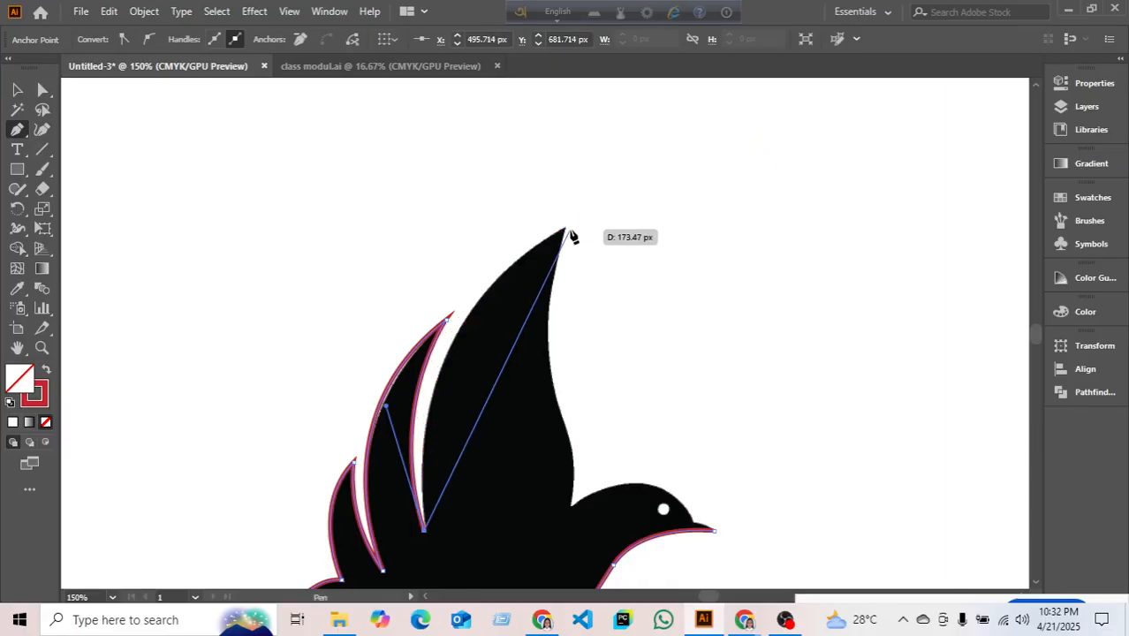
left_click(567, 232)
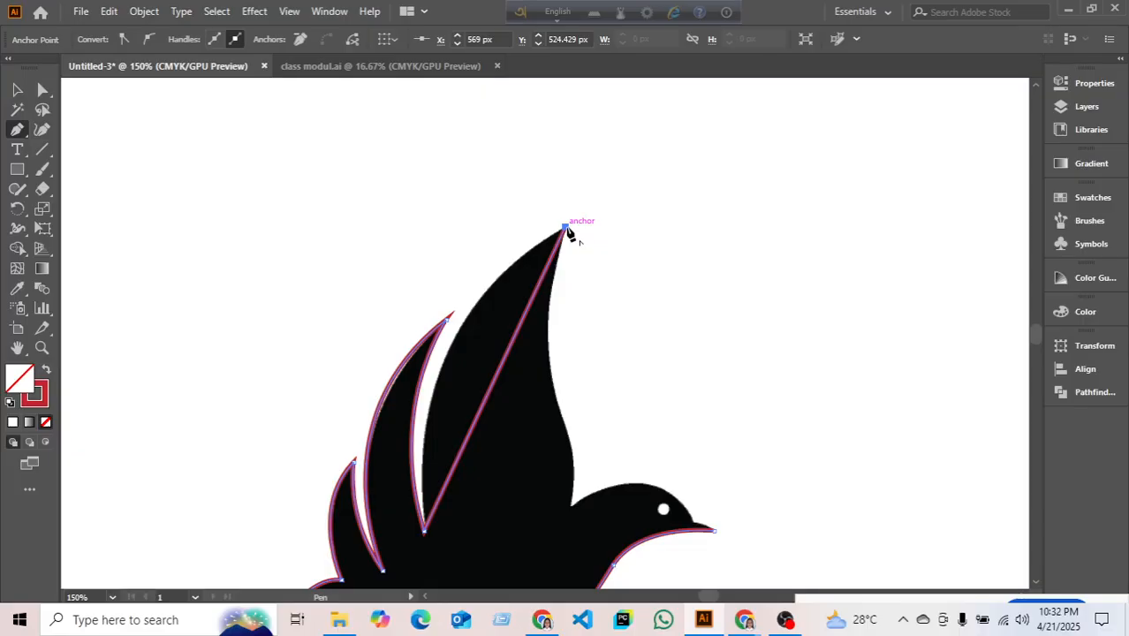
mouse_move(568, 233)
left_mouse_down()
mouse_move(623, 212)
mouse_move(661, 179)
mouse_move(683, 205)
mouse_move(706, 171)
mouse_move(731, 184)
mouse_move(742, 142)
left_mouse_up()
- Trace down the tallest wing's front edge to a sharp corner where it meets the head
left_click(566, 228)
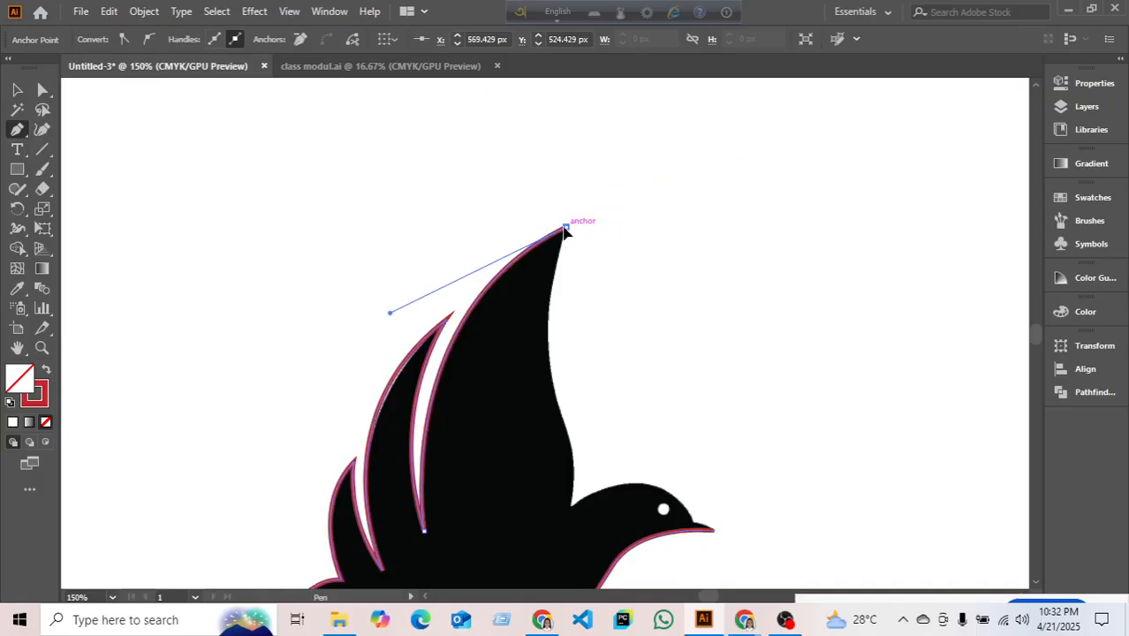
scroll(564, 227, "down", 3)
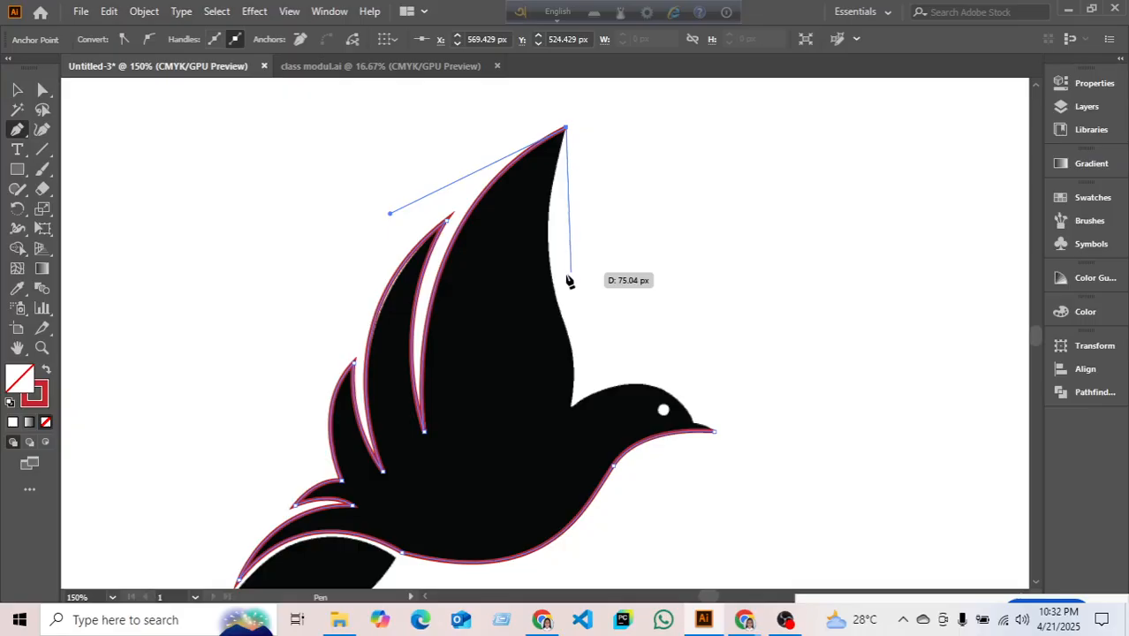
left_click_drag(550, 271, 550, 271)
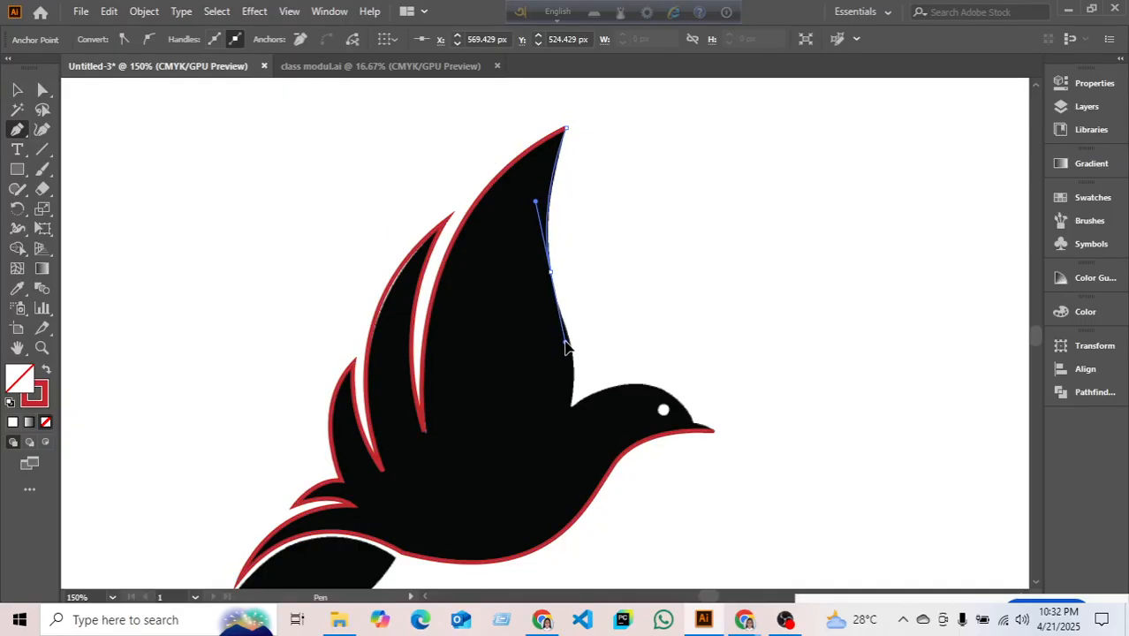
left_click_drag(566, 347, 565, 343)
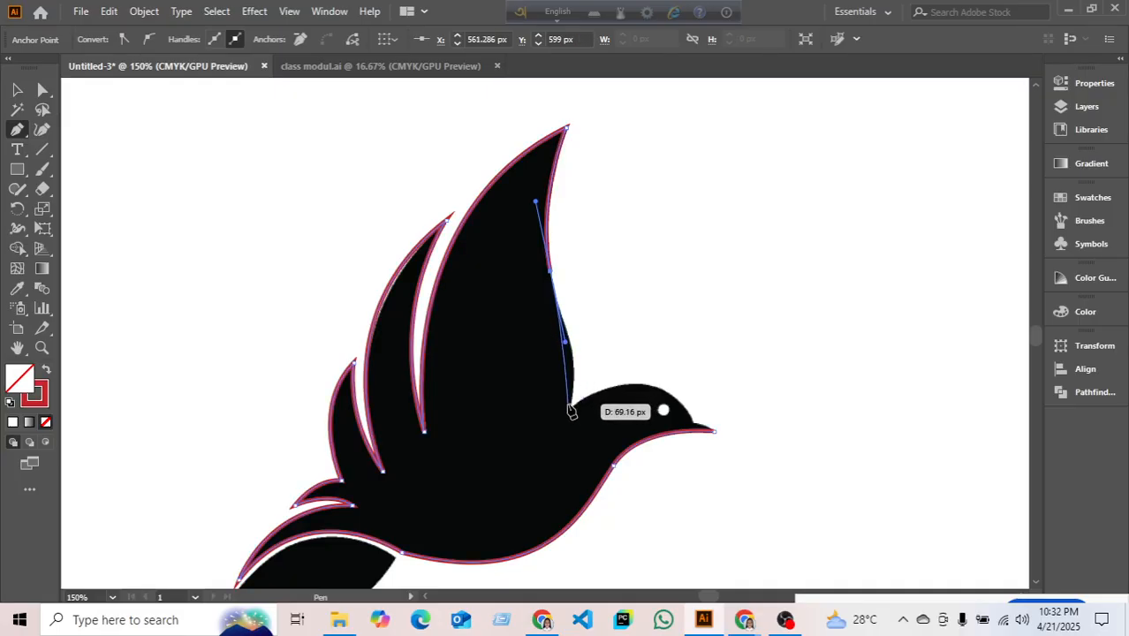
left_click(571, 408)
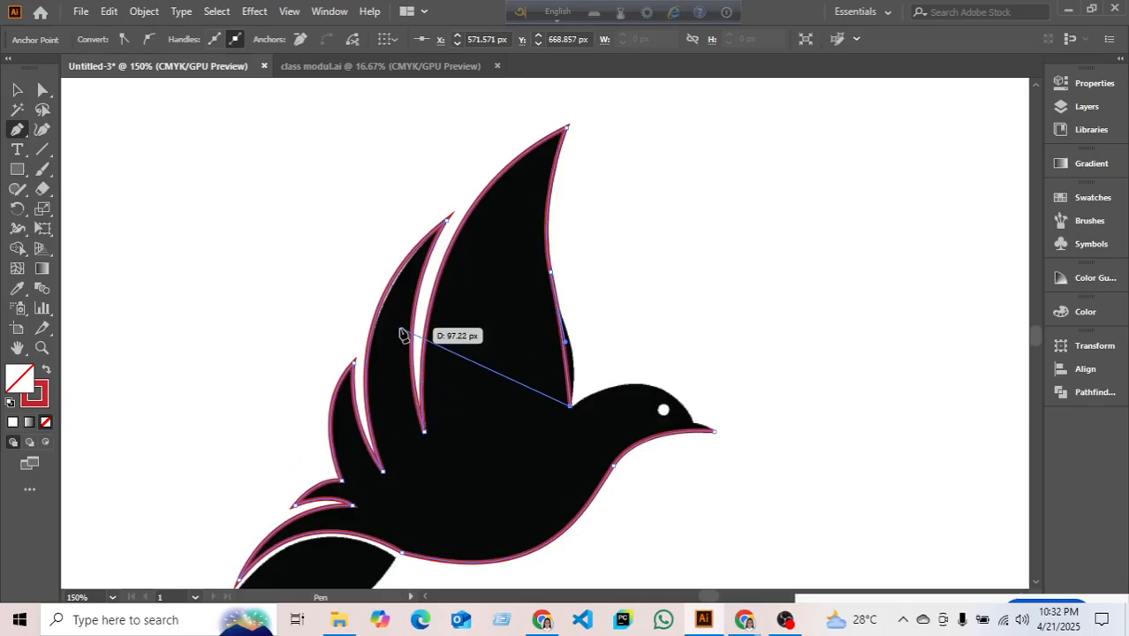
key("ctrl")
key("ctrl")
key("ctrl+z")
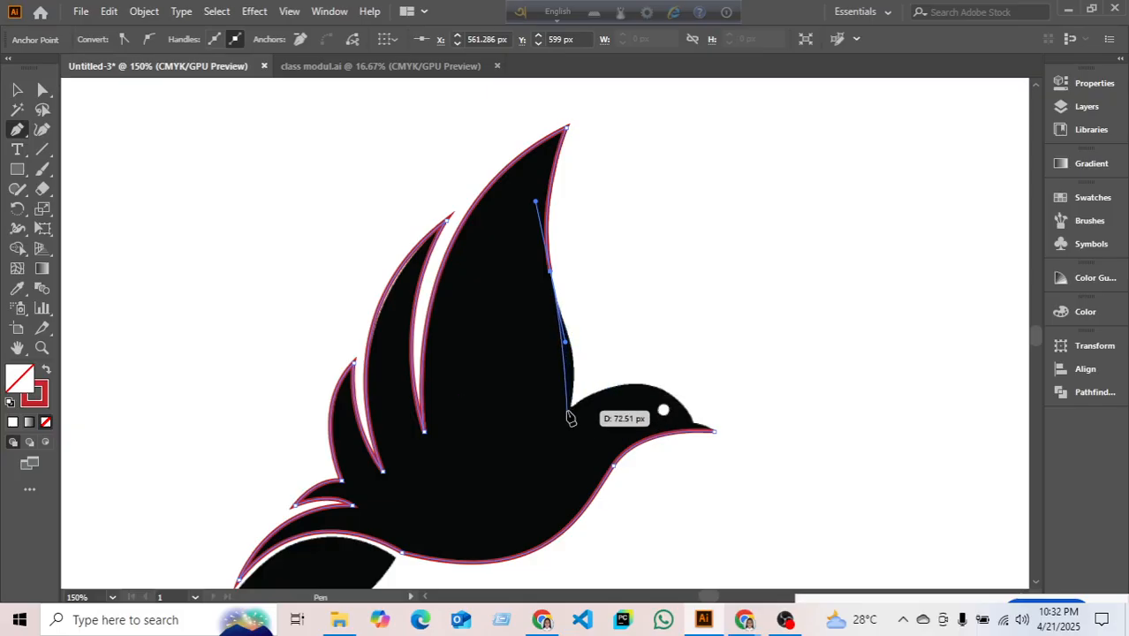
left_click(571, 407)
mouse_move(570, 407)
left_mouse_down()
mouse_move(549, 454)
mouse_move(557, 474)
left_mouse_up()
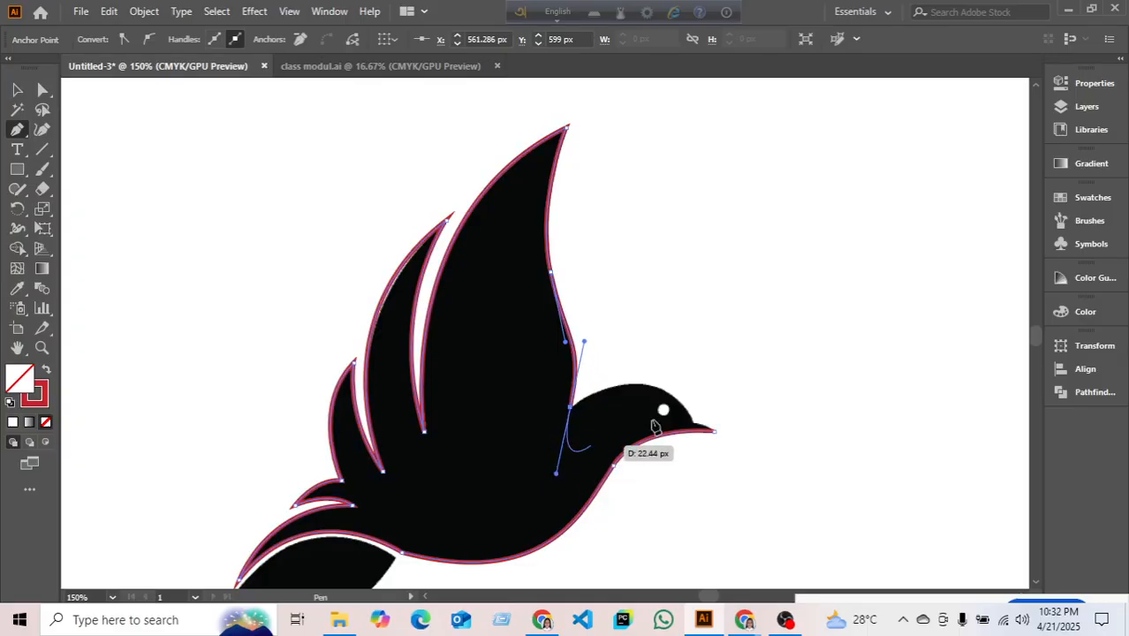
left_click(571, 407)
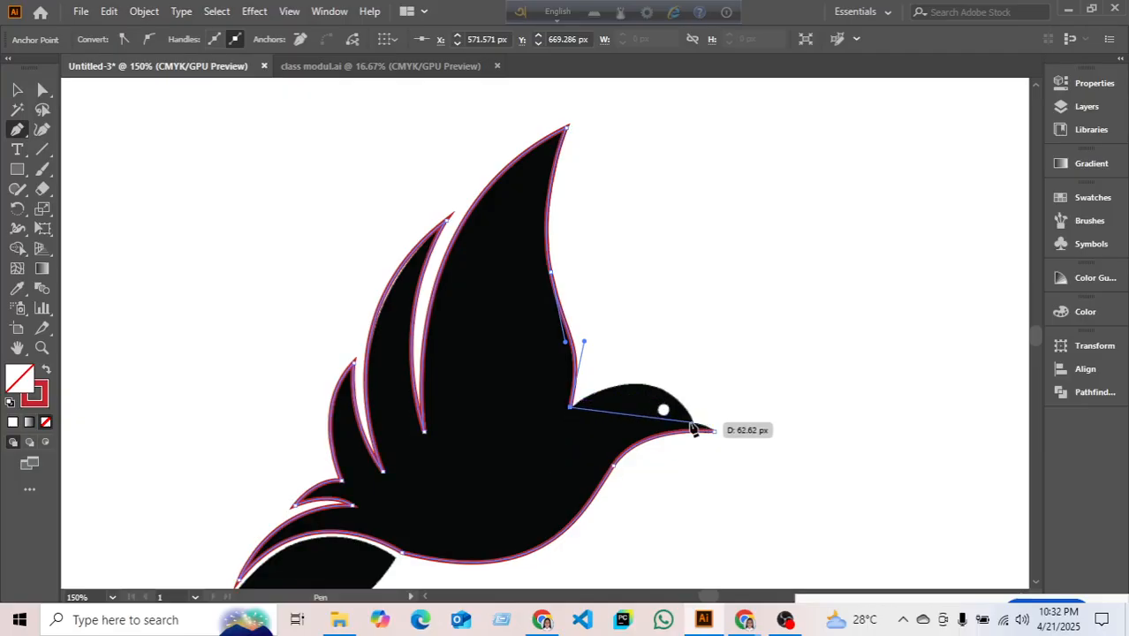
- Curve the outline over the head and close it at a sharp beak tip
scroll(695, 430, "down", 1)
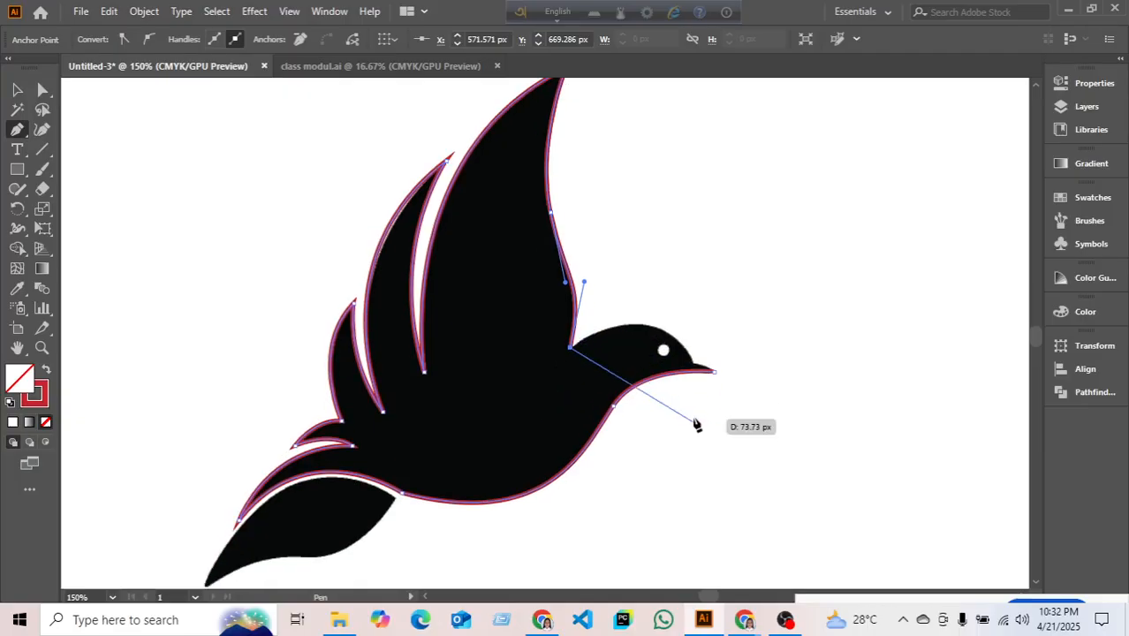
scroll(680, 385, "down", 1)
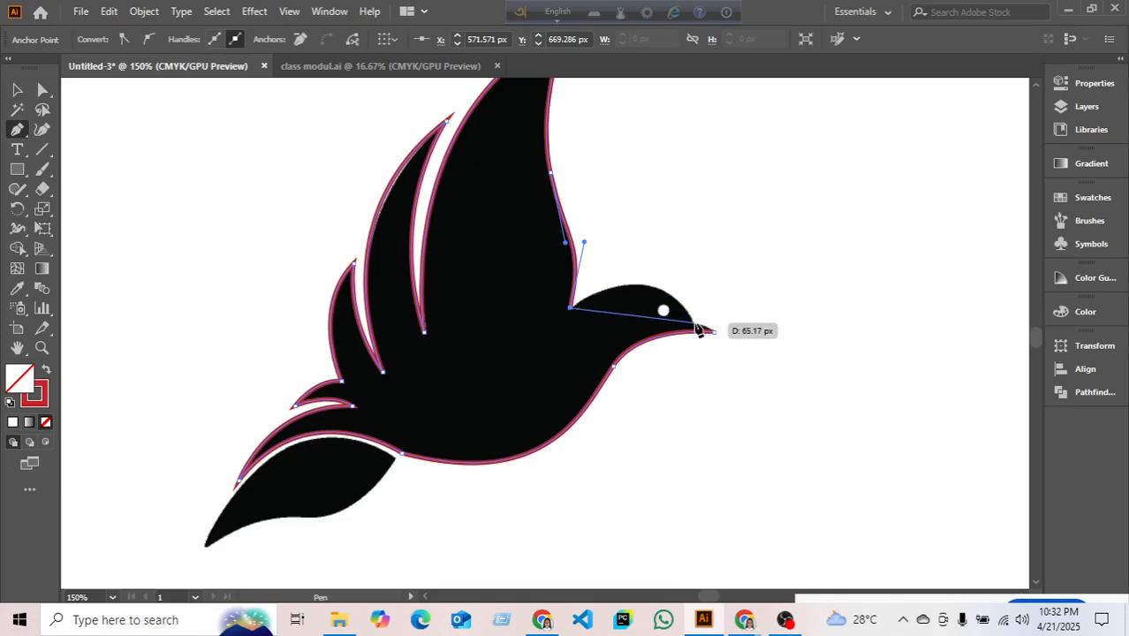
left_click_drag(695, 329, 744, 394)
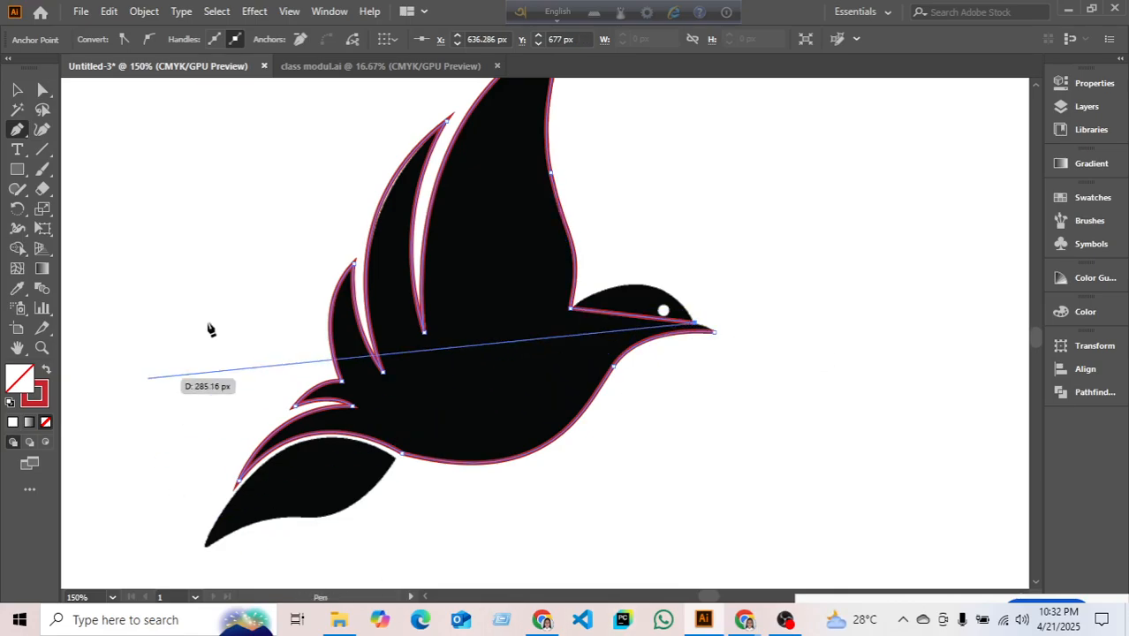
key("ctrl+z")
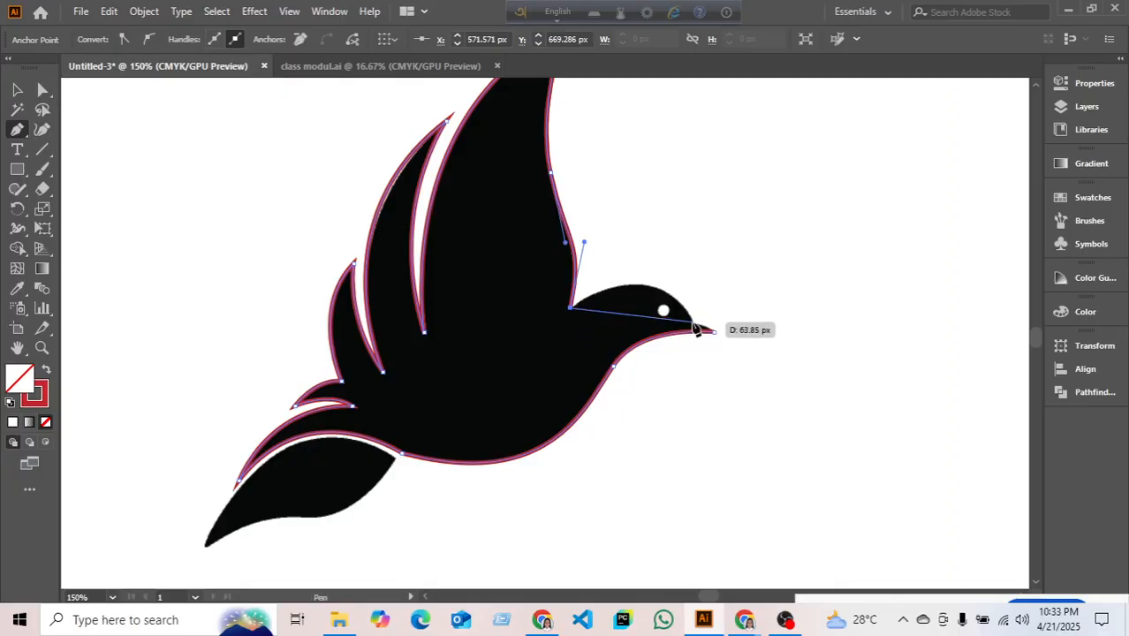
left_click_drag(697, 328, 733, 400)
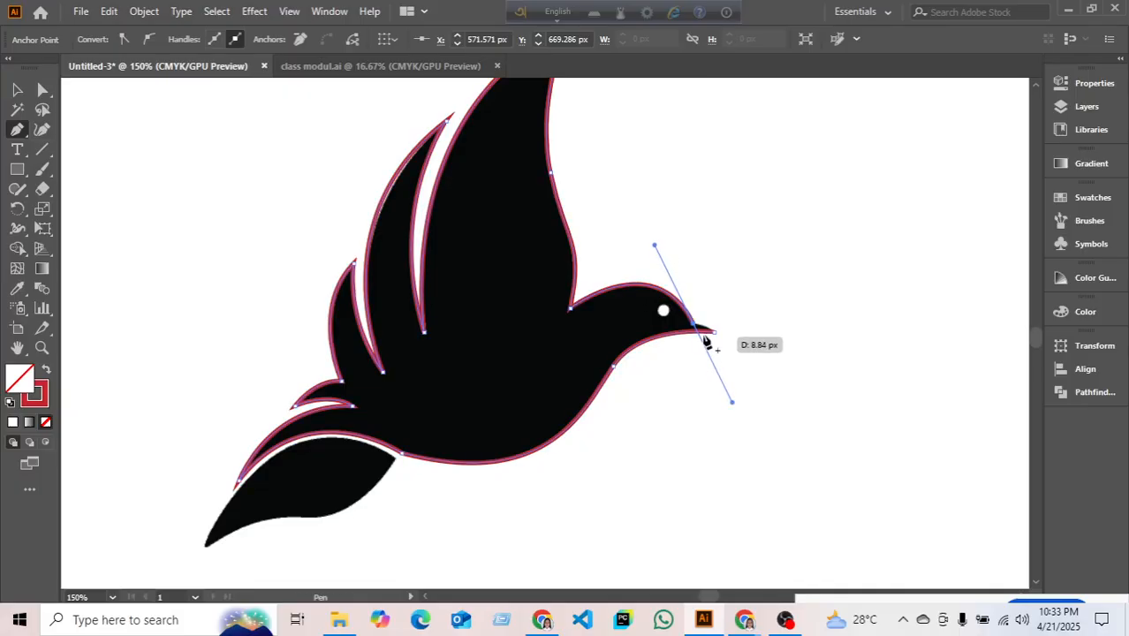
left_click(700, 328)
left_click_drag(716, 338, 724, 335)
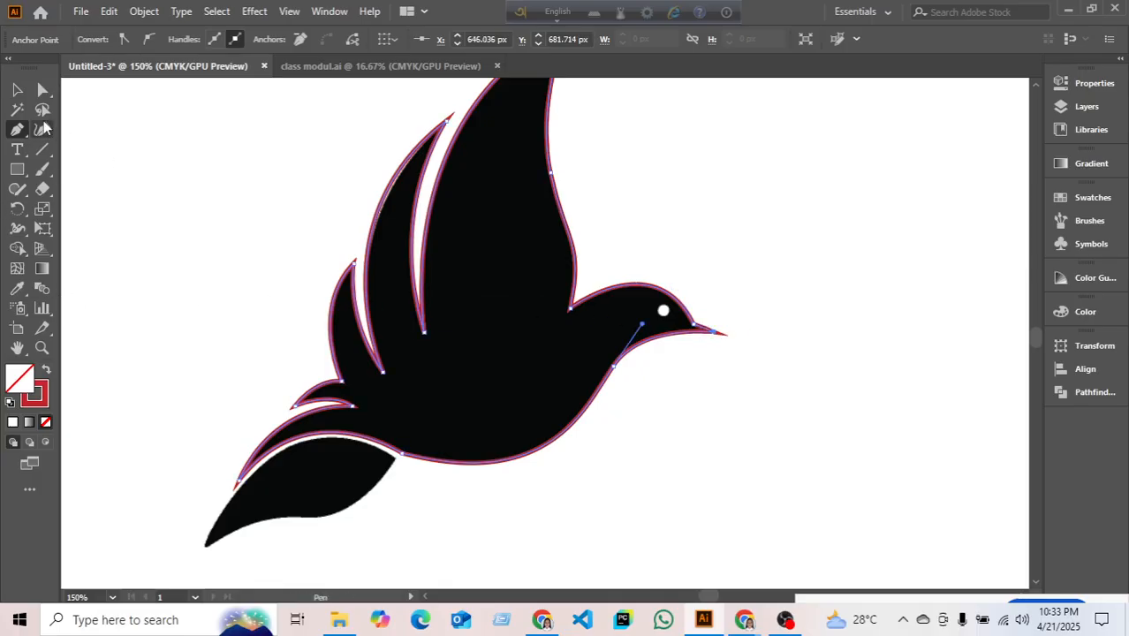
left_click(16, 89)
left_click(137, 207)
scroll(278, 282, "down", 2)
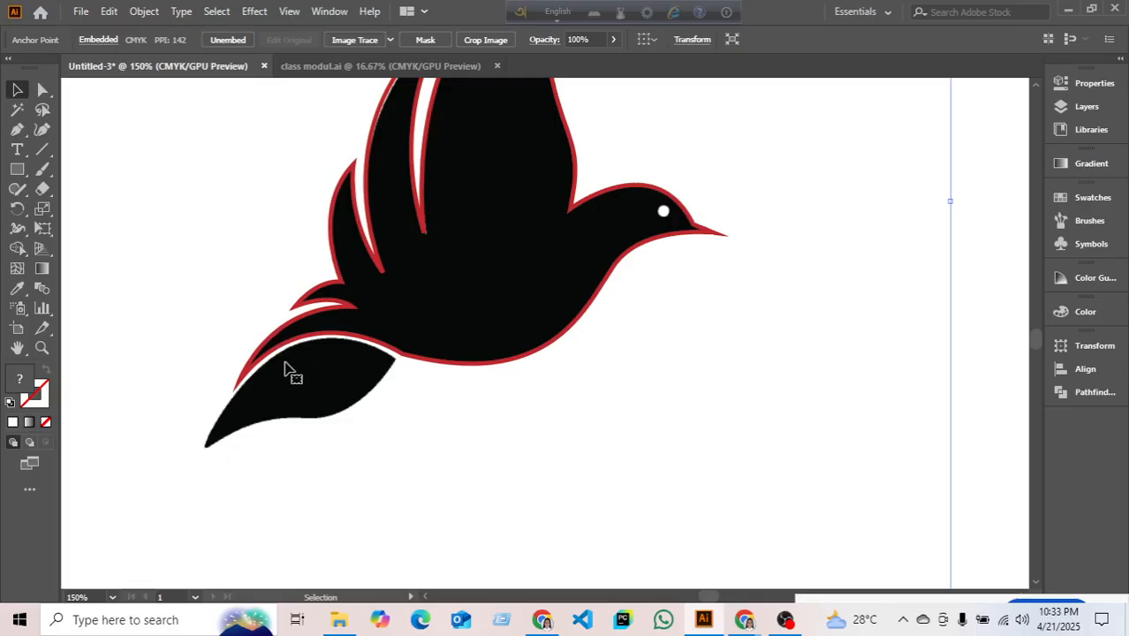
scroll(285, 374, "down", 2)
scroll(275, 310, "up", 2)
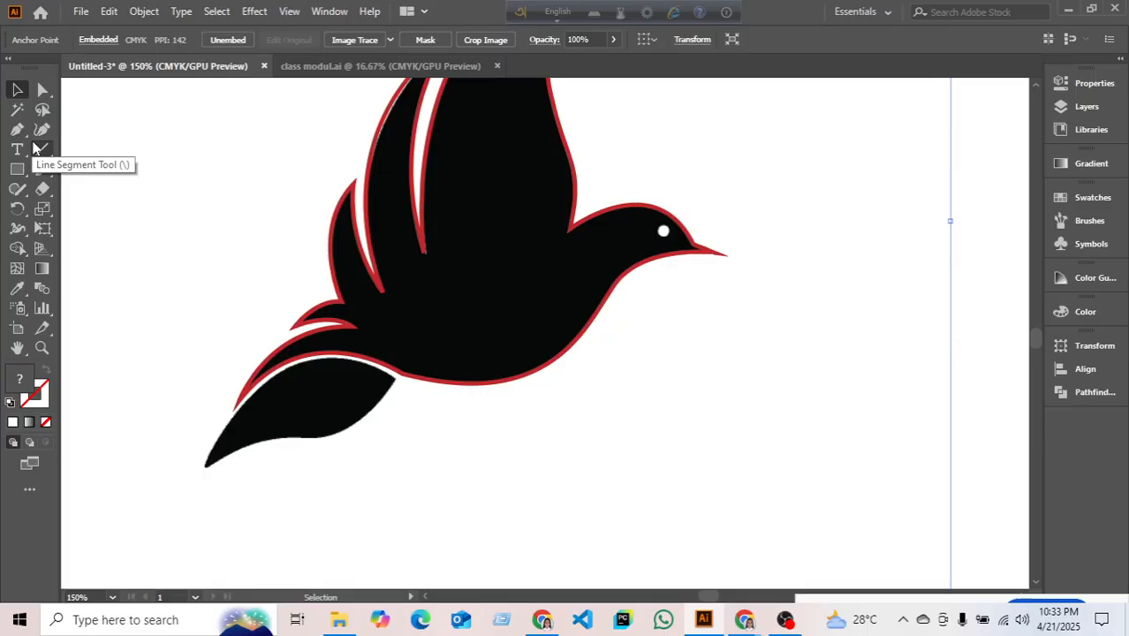
scroll(250, 251, "up", 2)
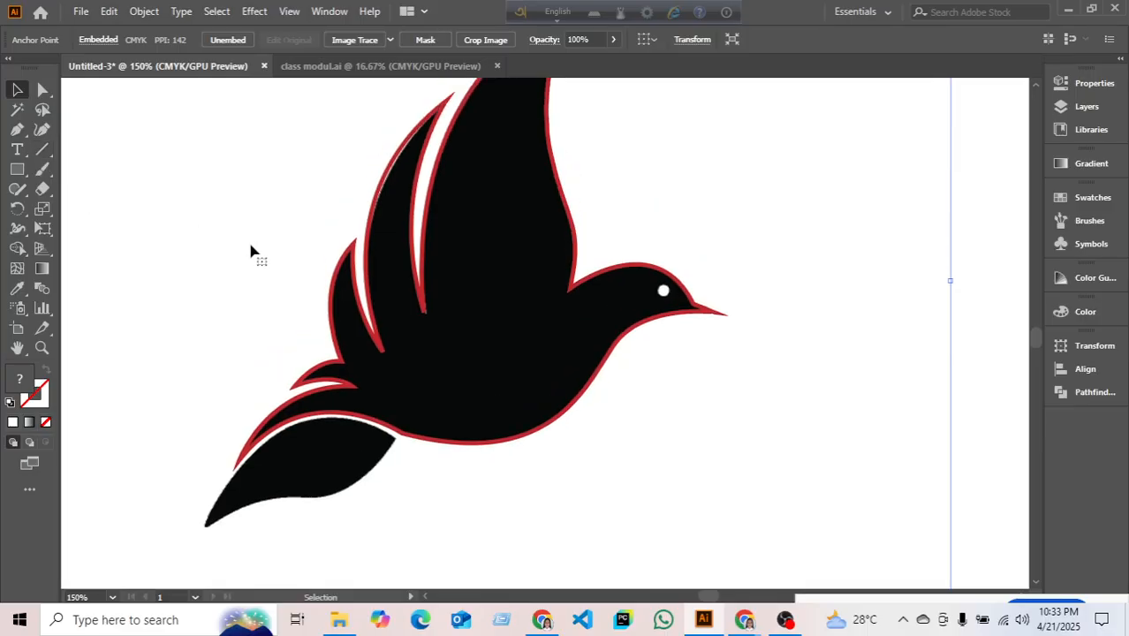
scroll(250, 251, "up", 2)
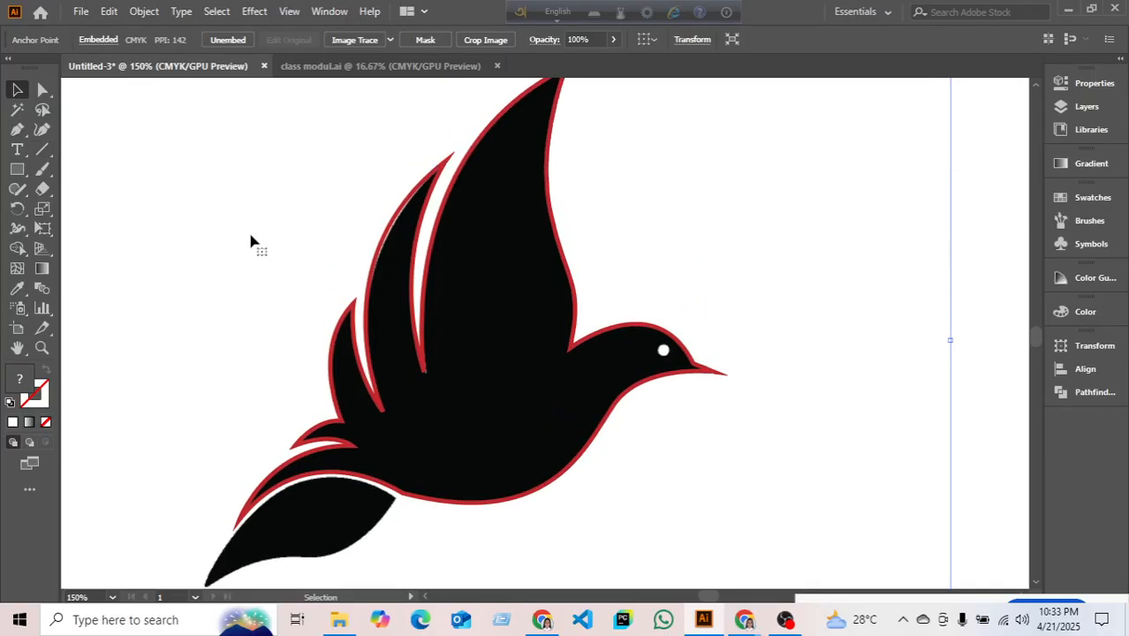
scroll(260, 226, "down", 2)
left_click_drag(226, 146, 290, 126)
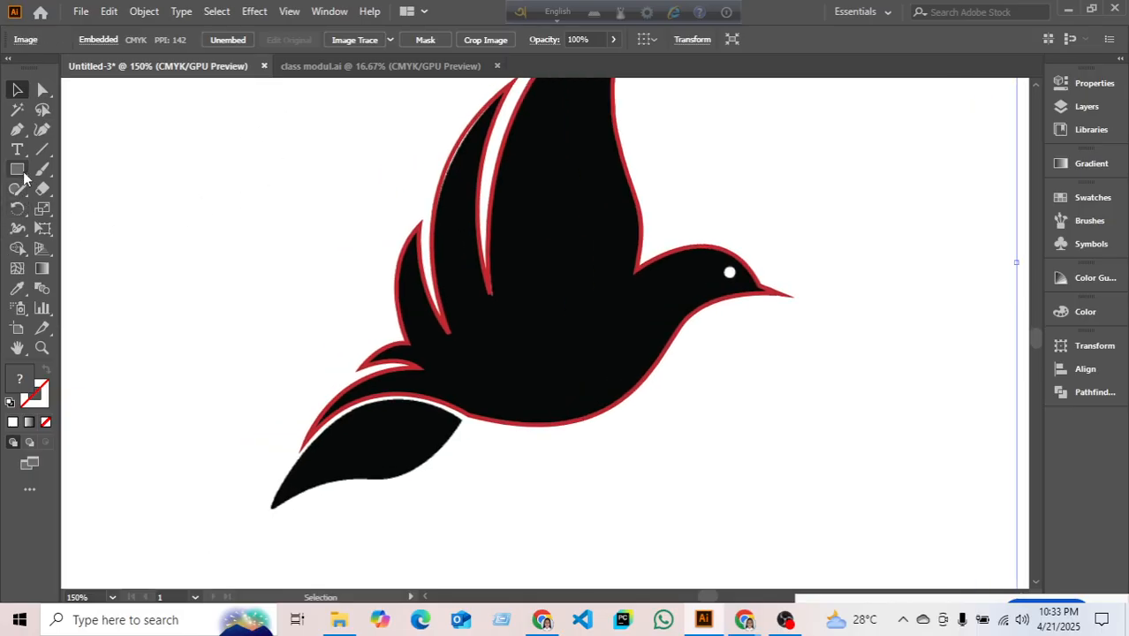
scroll(633, 200, "down", 1)
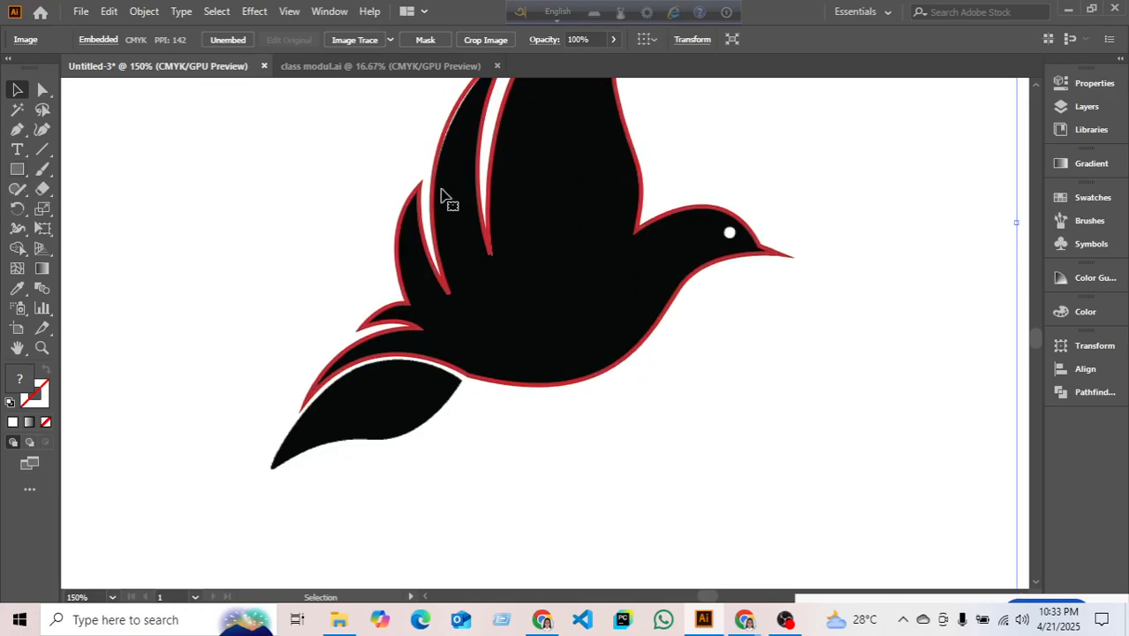
- Trace a closed Pen outline from the tail tip along the lower feather's upper edge and back underneath
left_click_drag(17, 129, 99, 132)
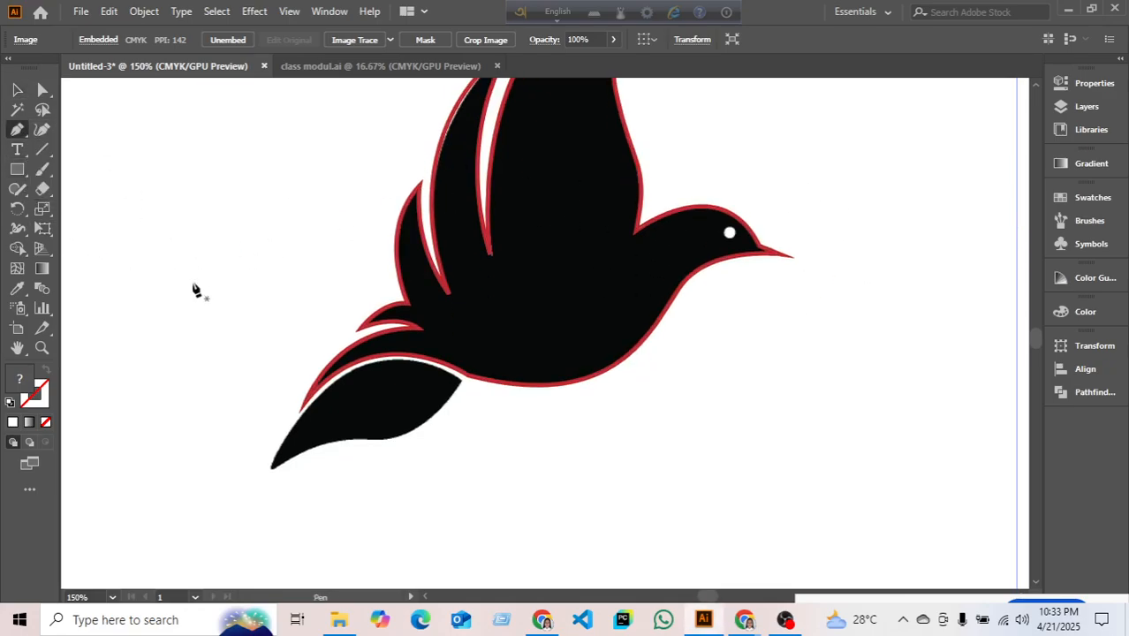
left_click(271, 466)
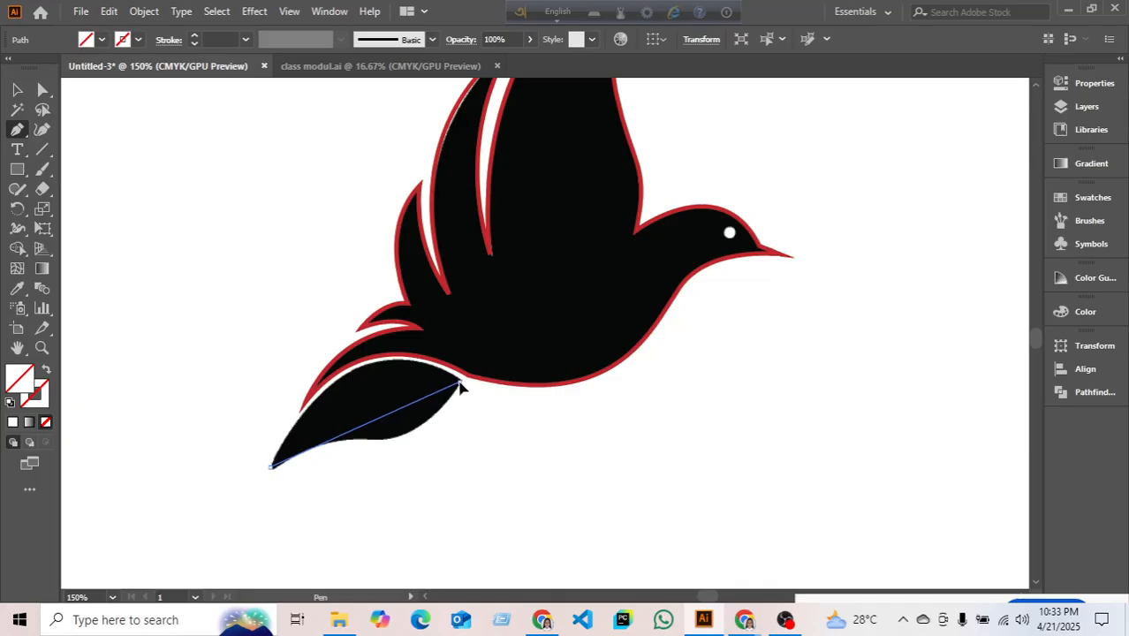
left_click_drag(460, 385, 587, 463)
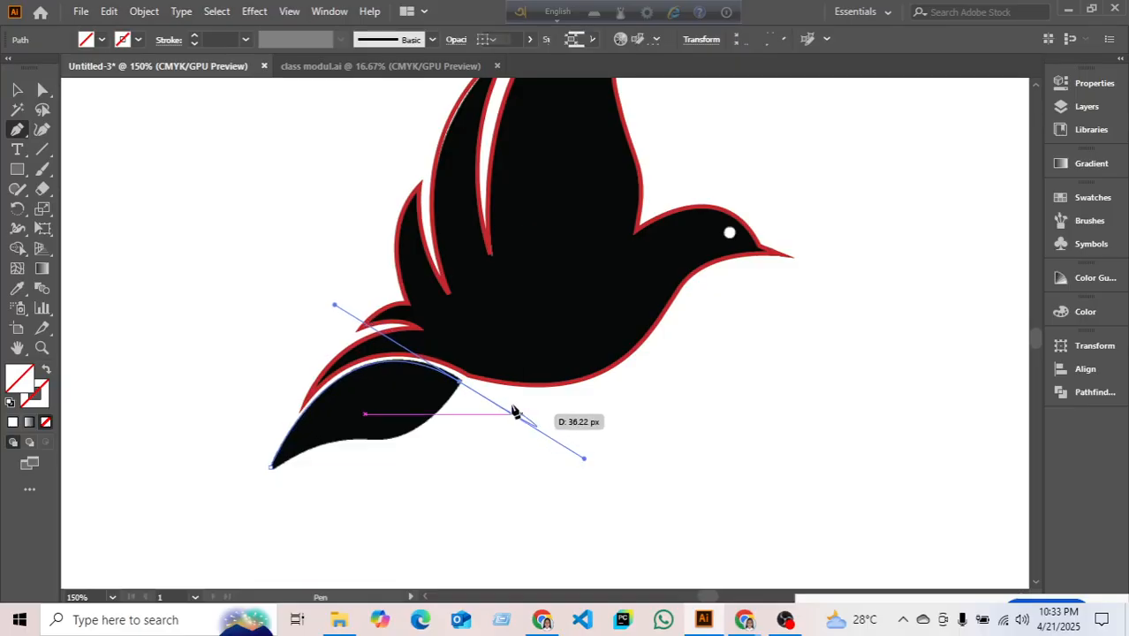
left_click(460, 385)
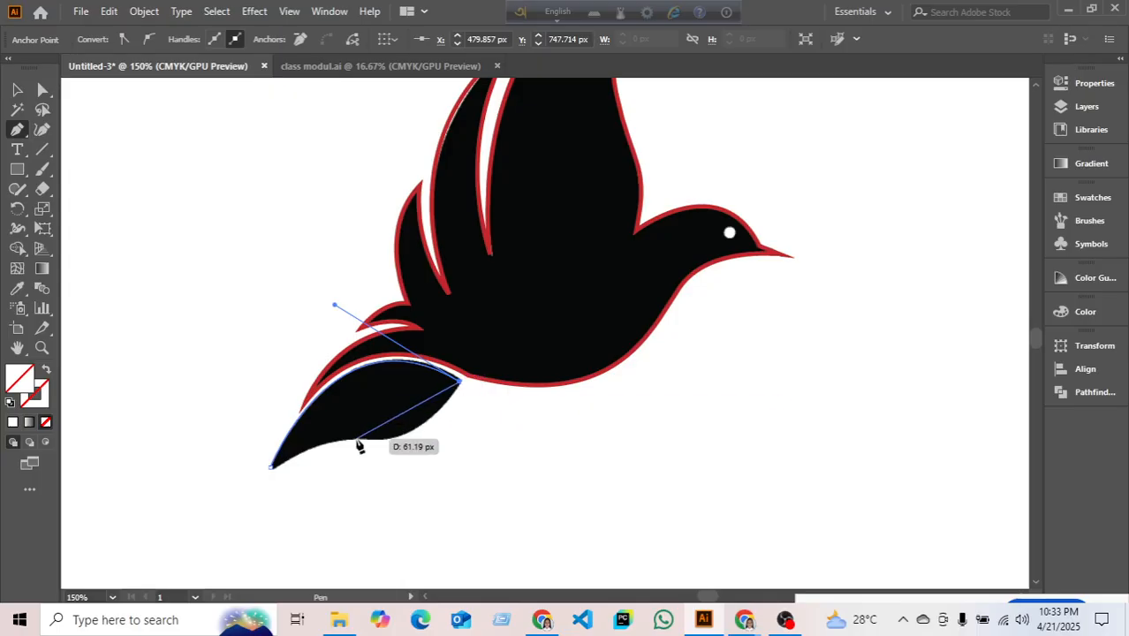
left_click_drag(357, 439, 279, 431)
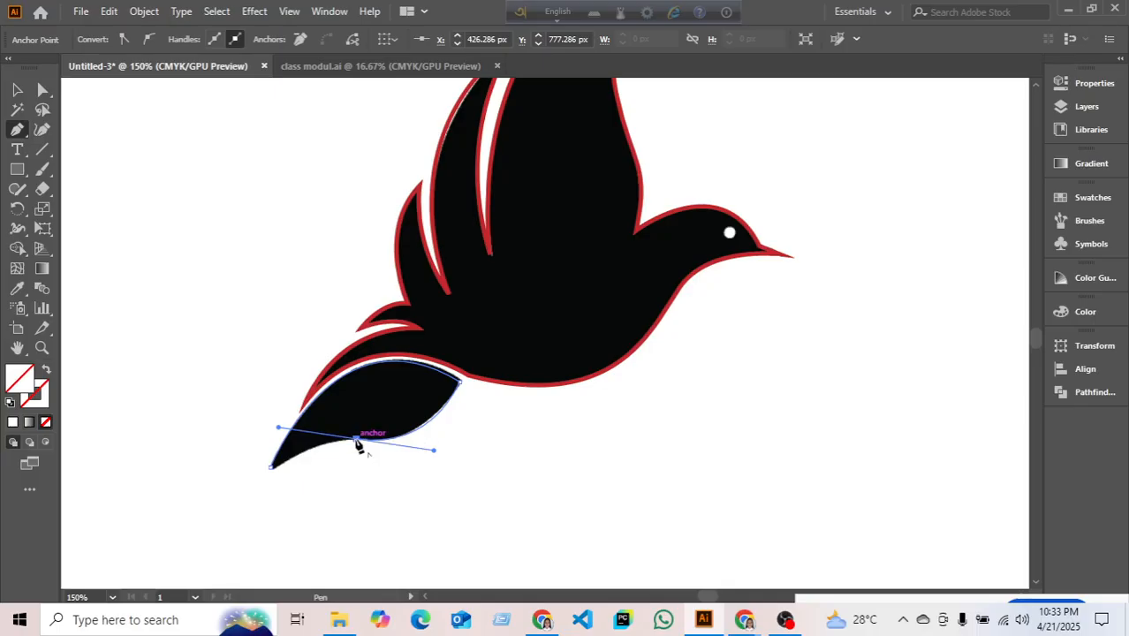
left_click(273, 467)
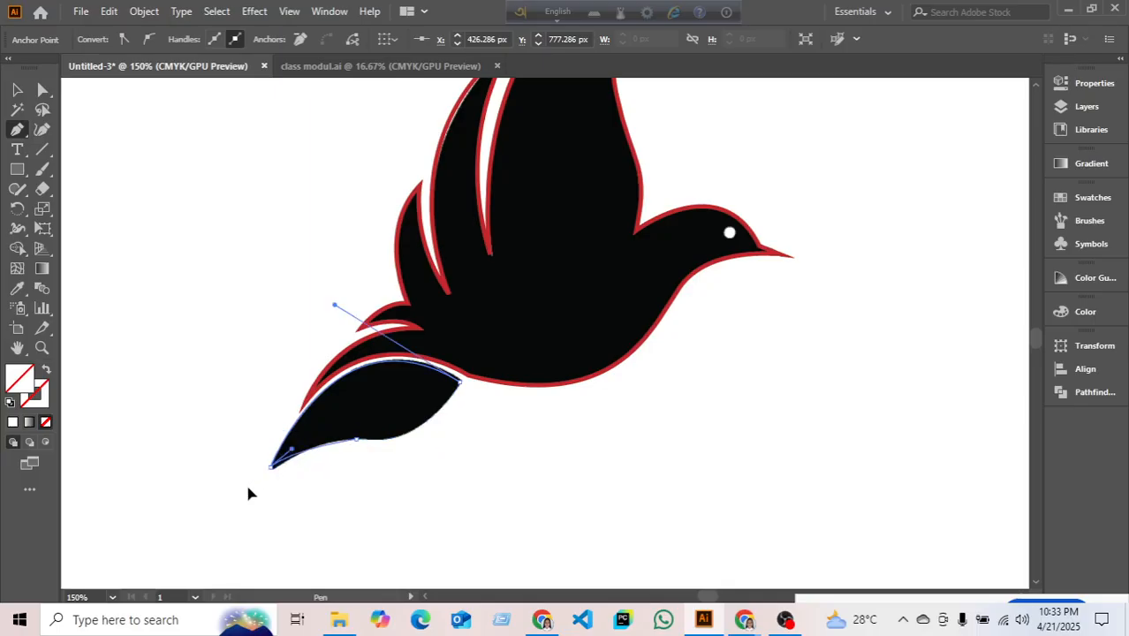
mouse_move(228, 496)
left_mouse_down()
mouse_move(208, 497)
mouse_move(242, 496)
left_mouse_up()
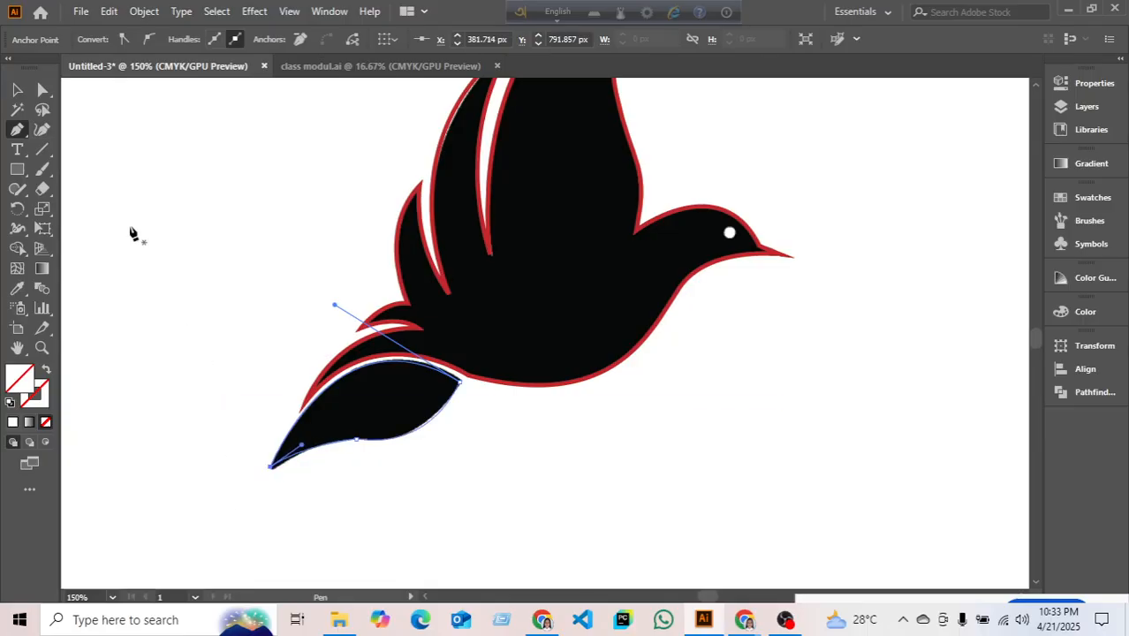
- Move the black bird image off to the right and fill the traced bird outline yellow
left_click(18, 92)
left_click(191, 295)
scroll(209, 292, "down", 5)
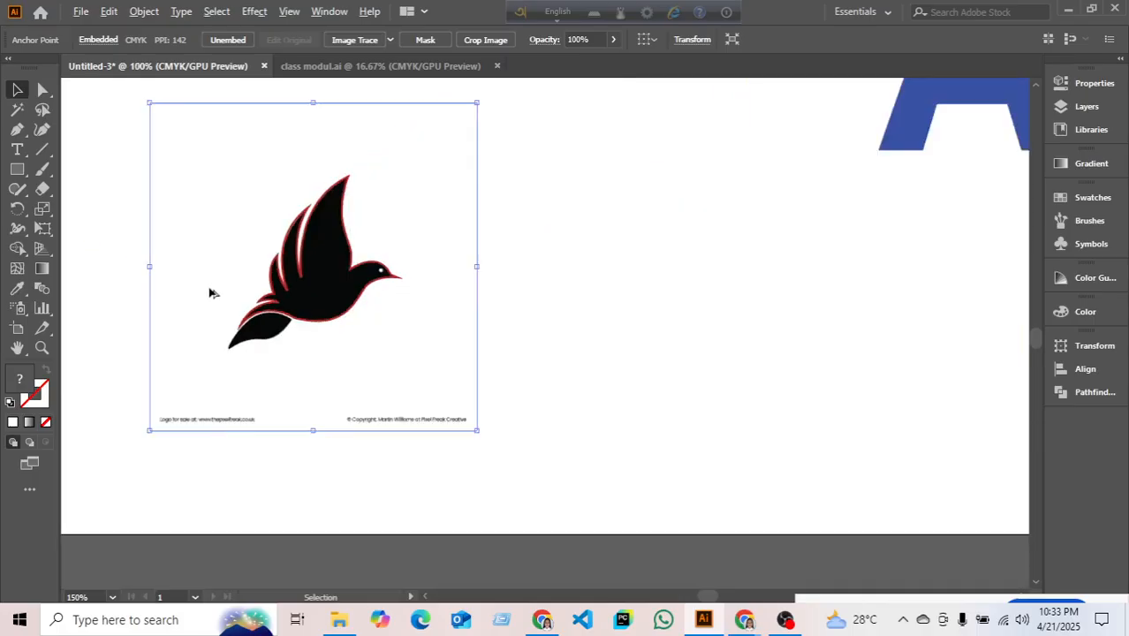
left_click_drag(290, 321, 915, 396)
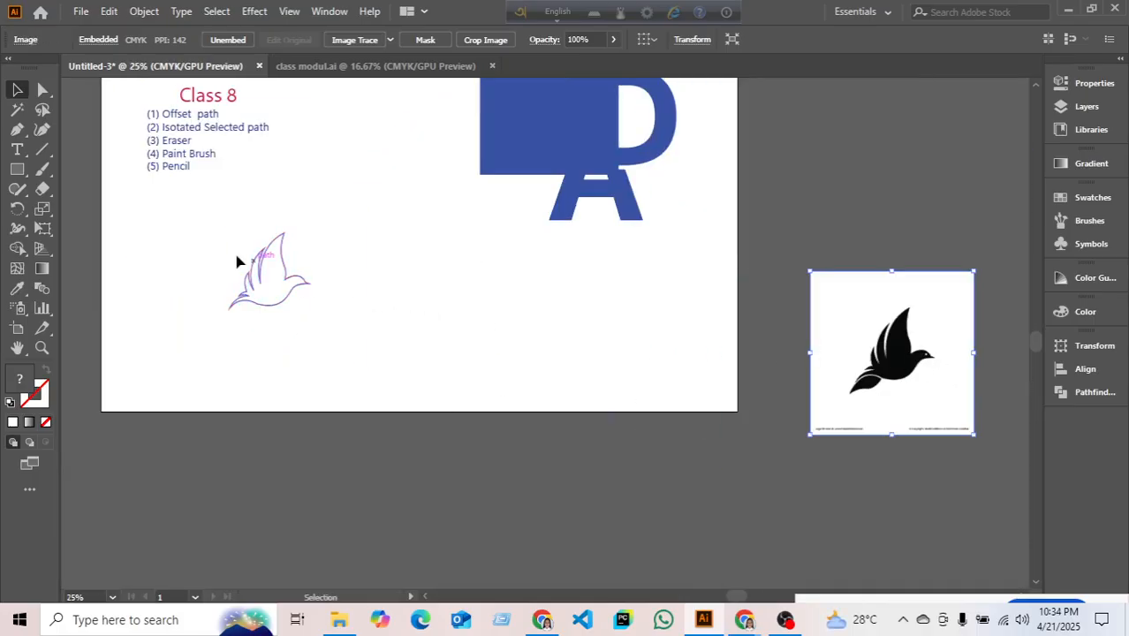
left_click_drag(218, 233, 446, 405)
left_click(103, 40)
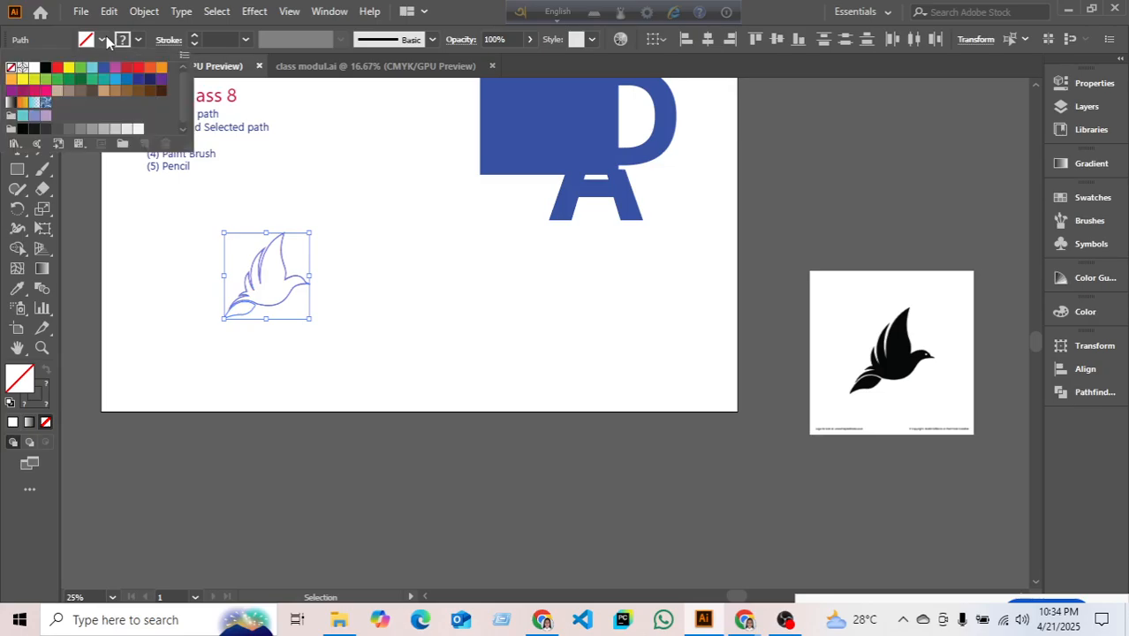
left_click(68, 68)
- Lay the black bird image over the yellow bird to compare, then move it back aside
key("Escape")
left_click(501, 335)
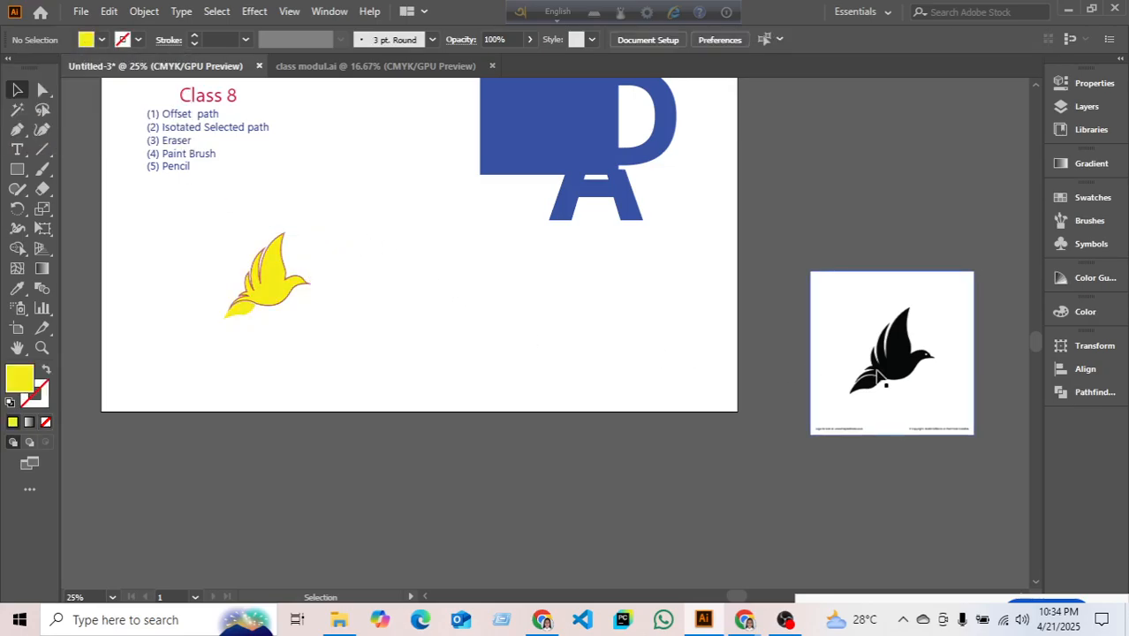
left_click_drag(887, 369, 584, 409)
left_click_drag(547, 399, 248, 273)
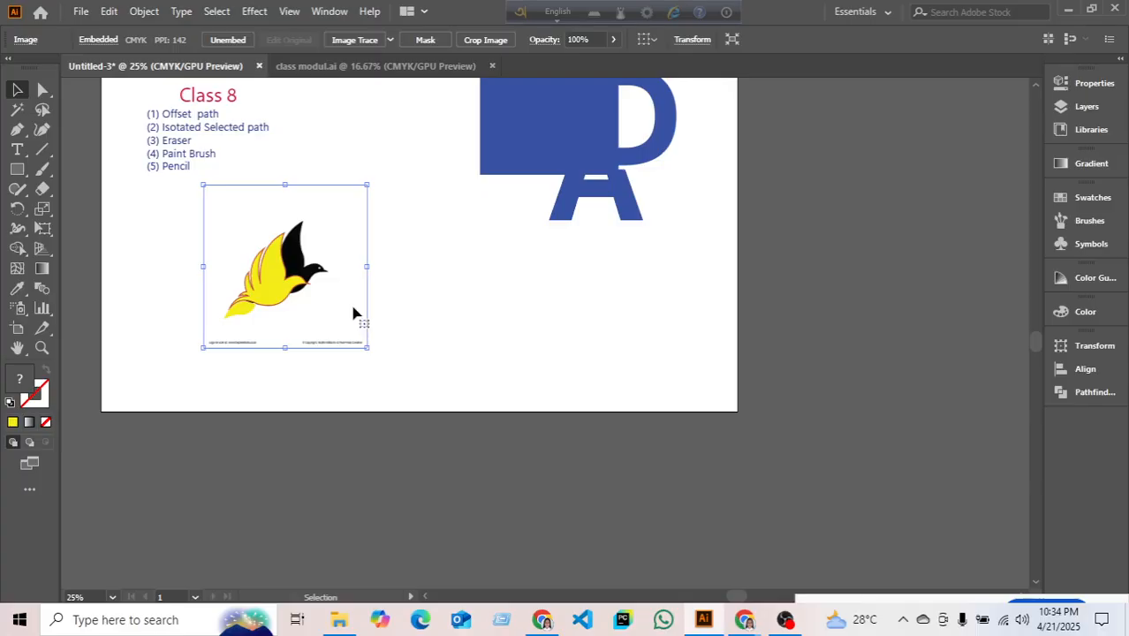
left_click_drag(351, 309, 770, 423)
- Remove the purple stroke from the yellow bird's body path, setting Stroke to None
scroll(350, 378, "up", 2)
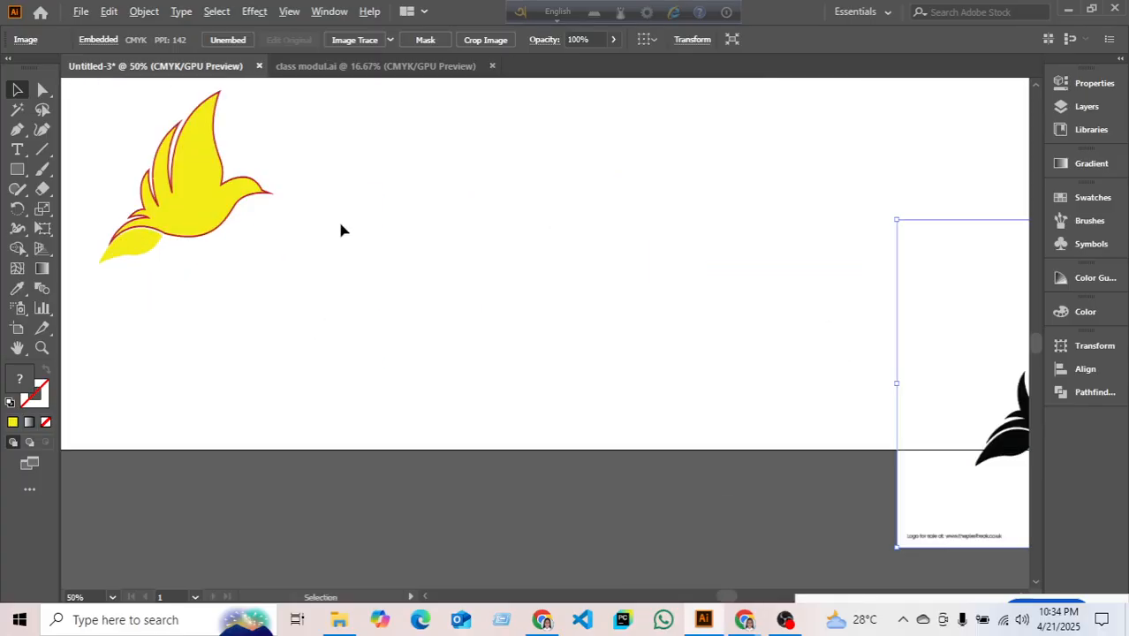
left_click_drag(341, 224, 624, 287)
left_click_drag(346, 195, 574, 358)
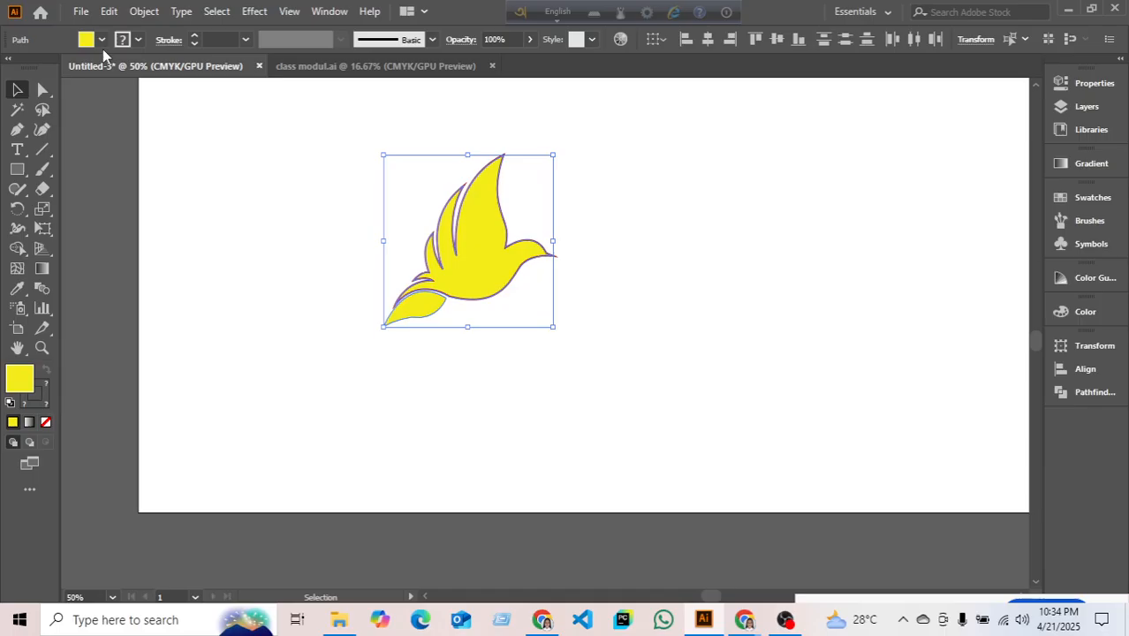
left_click(199, 183)
left_click(511, 240)
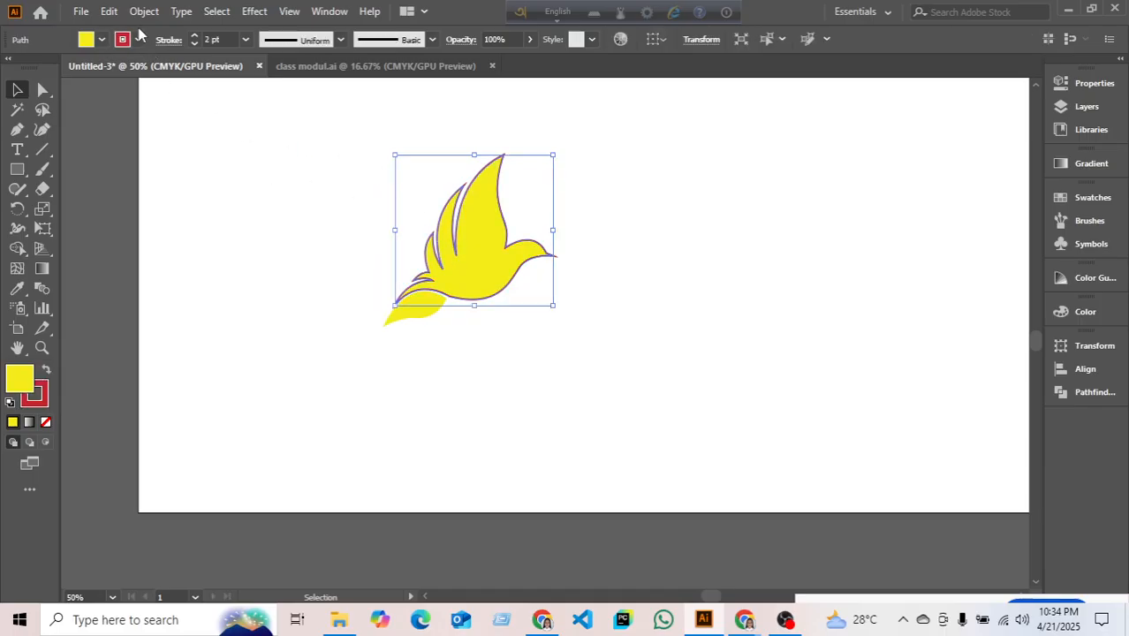
left_click(139, 35)
left_click(10, 68)
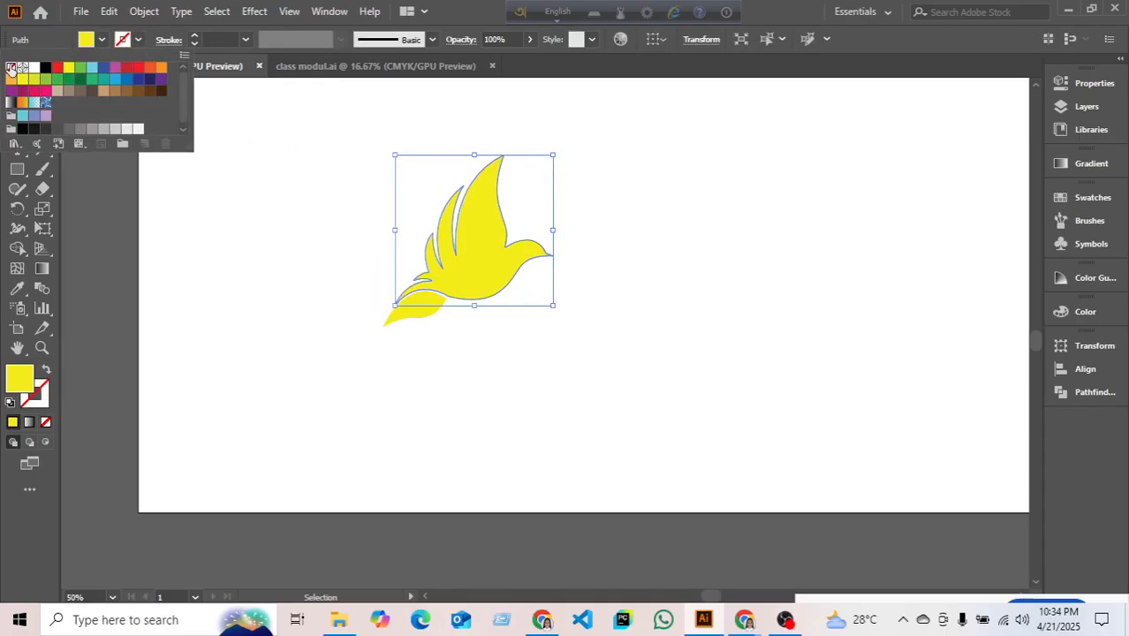
left_click(308, 318)
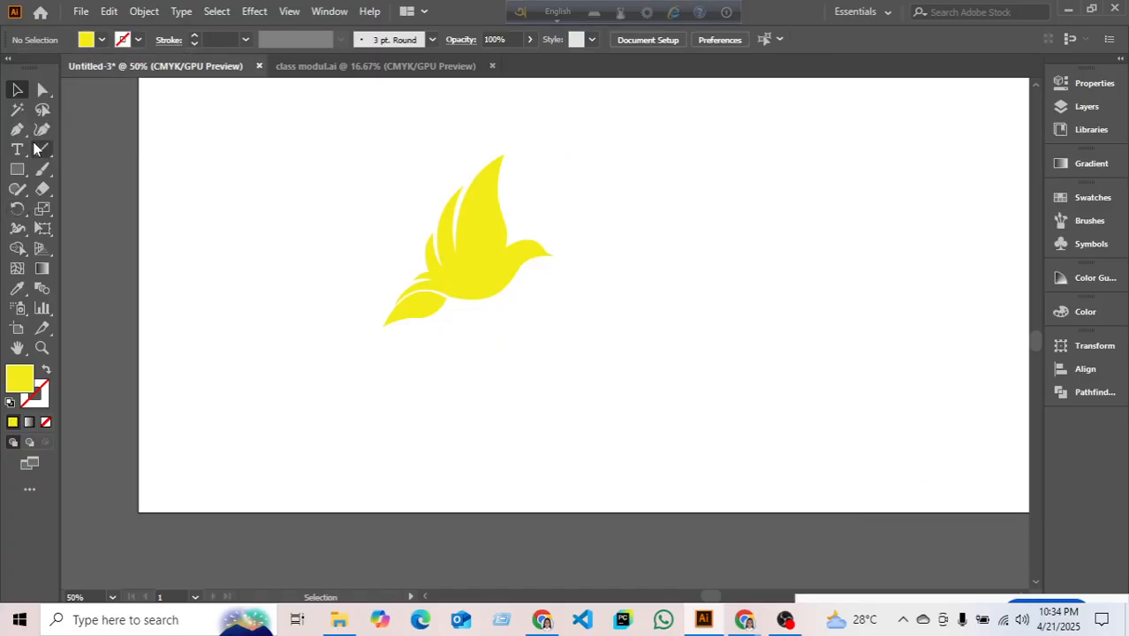
- Draw a small white ellipse on the bird's head as its eye
left_click_drag(17, 170, 86, 185)
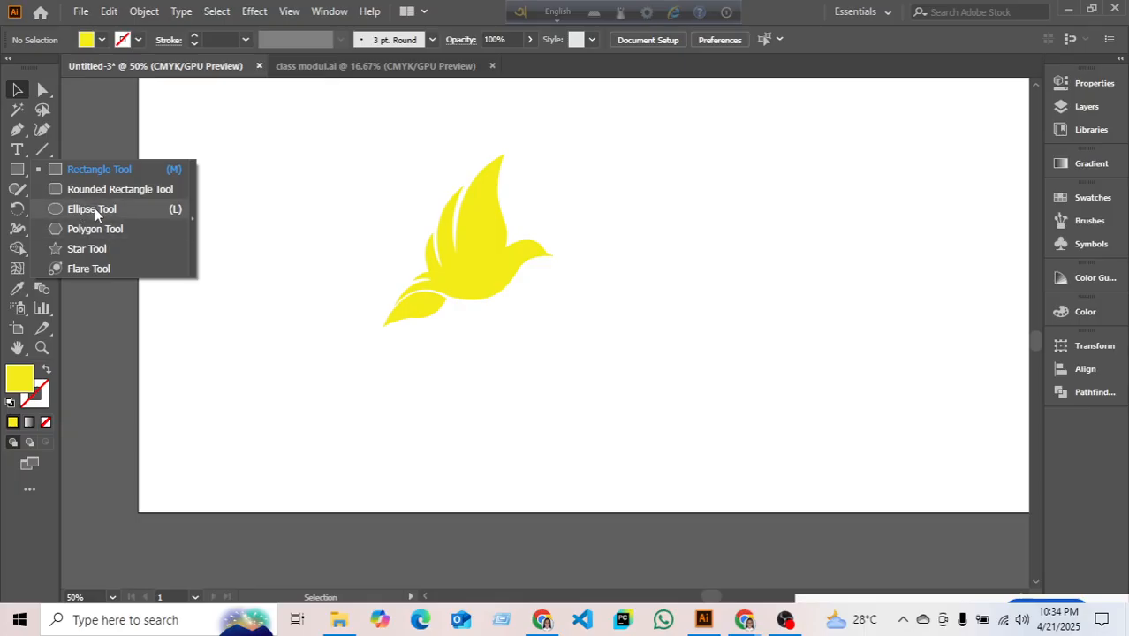
left_click(94, 208)
scroll(523, 272, "up", 2)
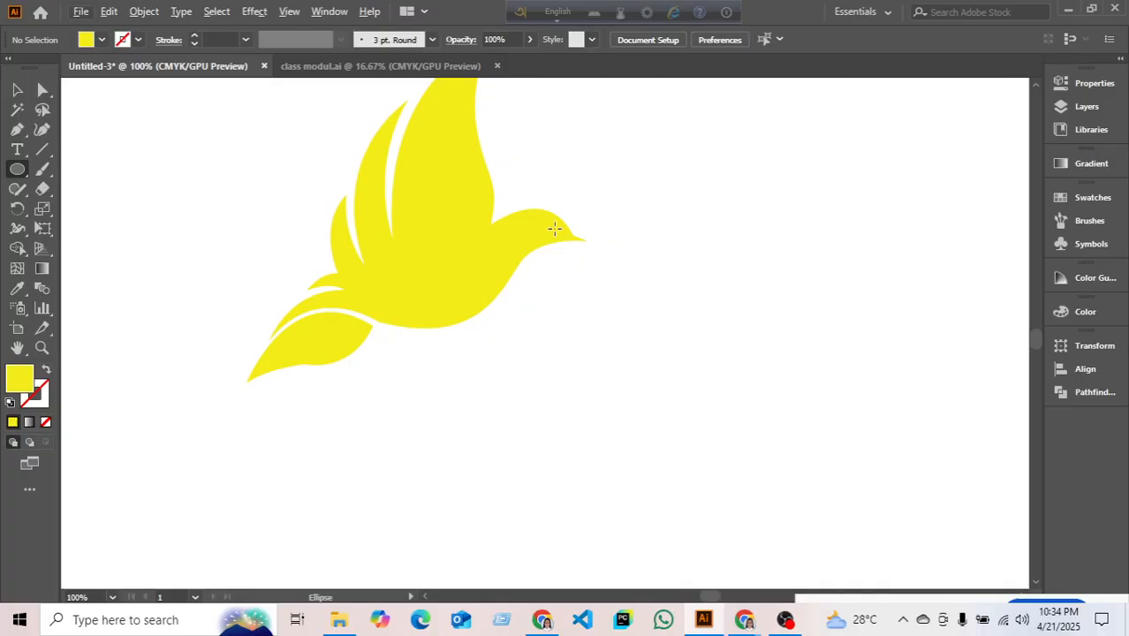
left_click_drag(554, 228, 565, 237)
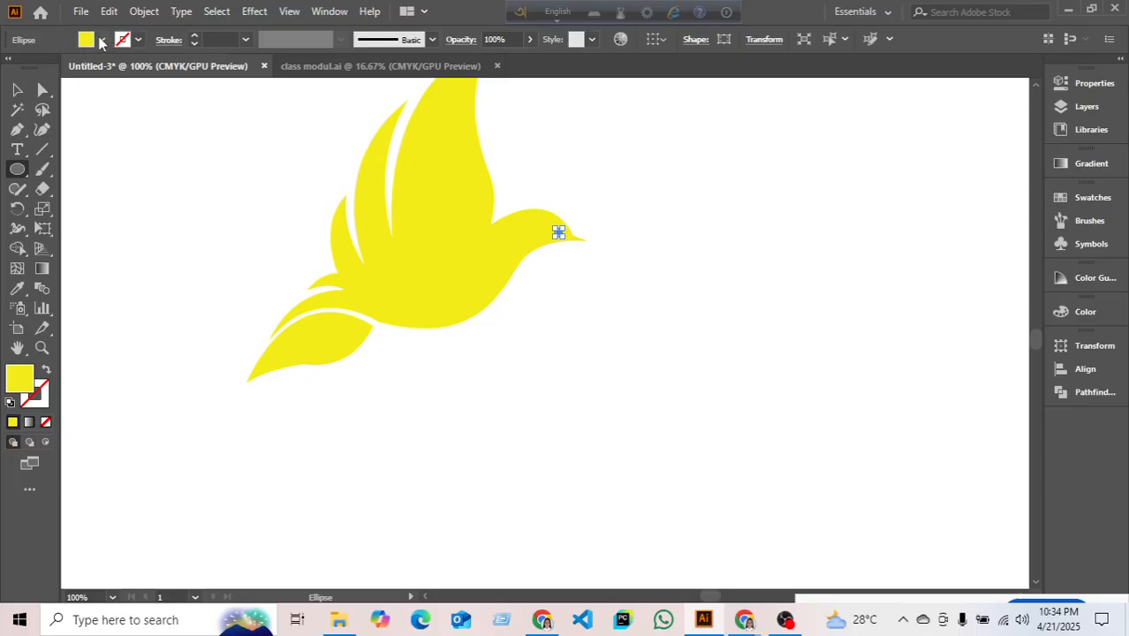
left_click(101, 42)
left_click(24, 78)
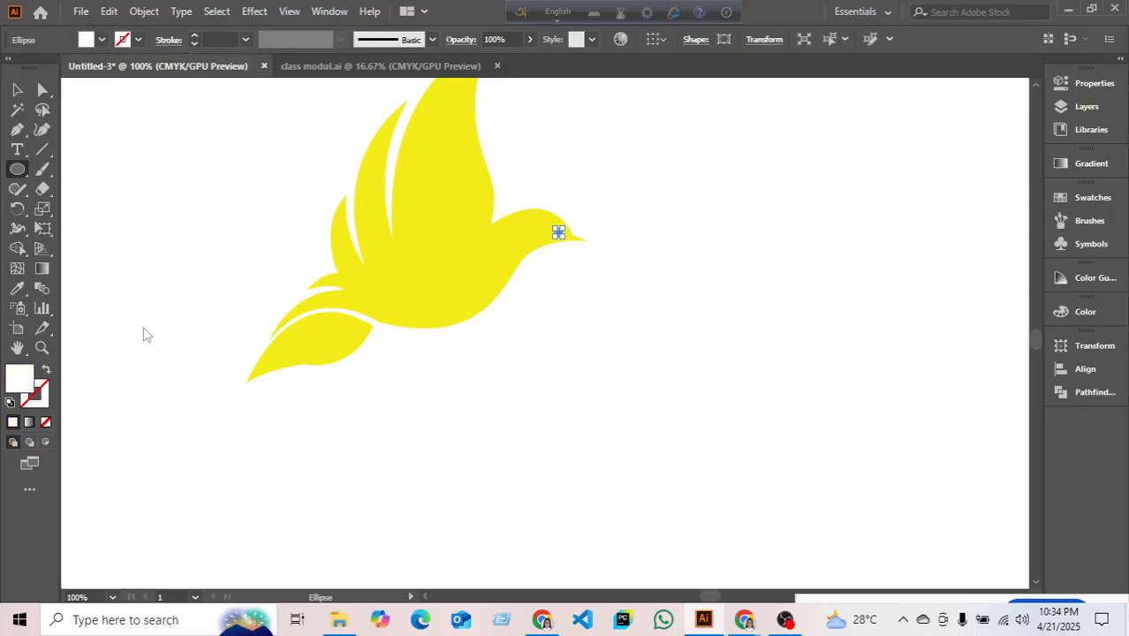
left_click(667, 395)
left_click(599, 336)
- Nudge the white eye a few pixels left and up on the head
left_click(17, 89)
left_click(209, 131)
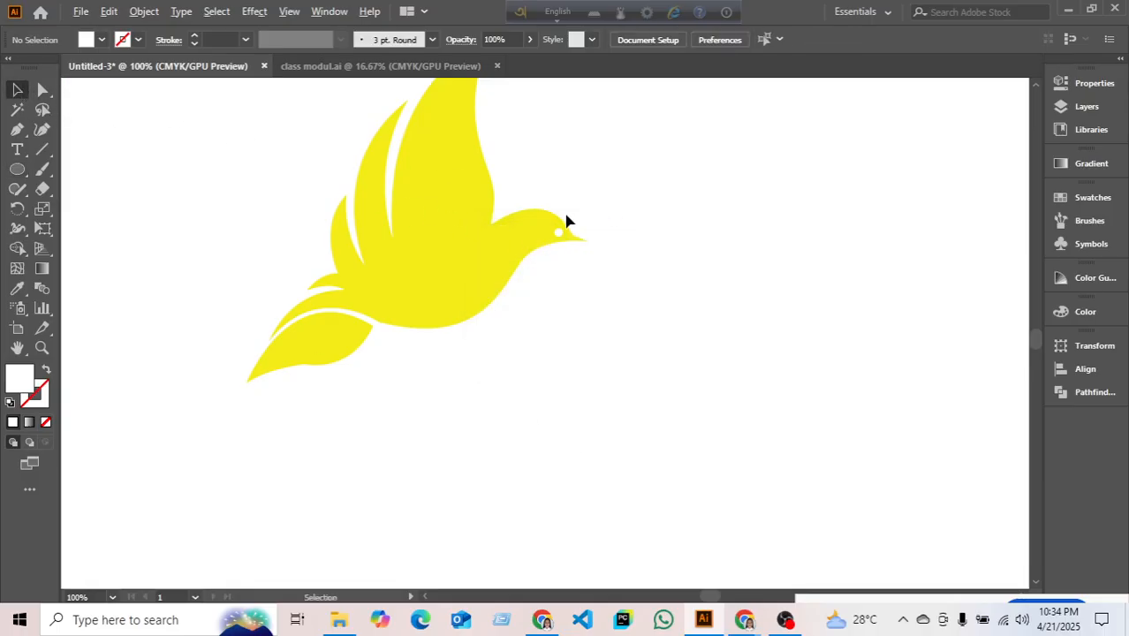
scroll(566, 221, "up", 3)
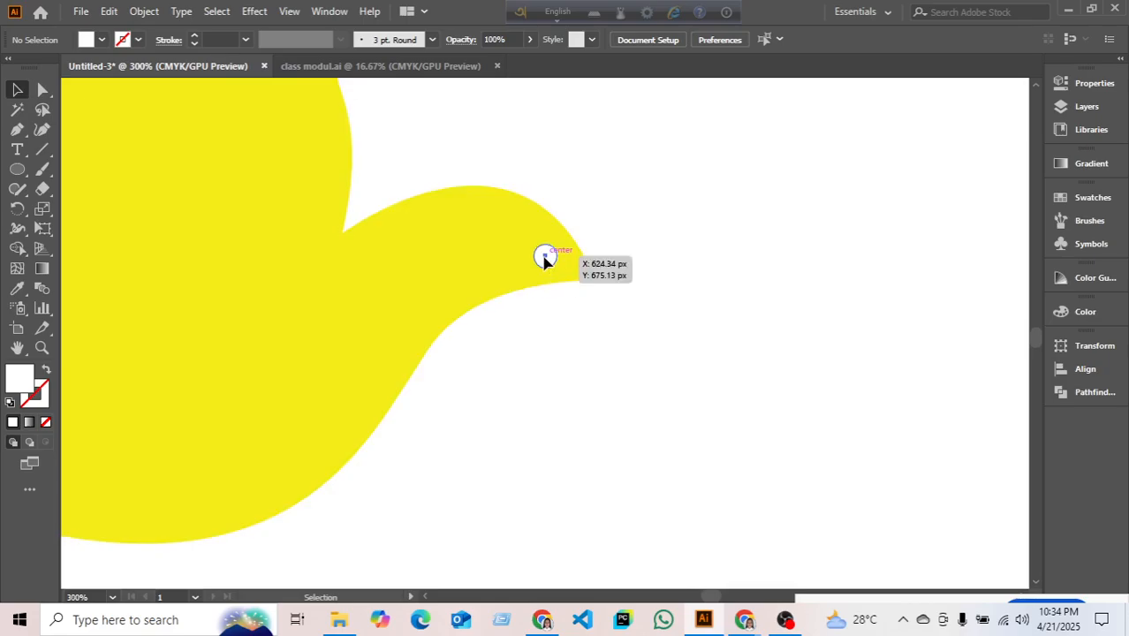
left_click_drag(544, 256, 533, 251)
left_click(649, 202)
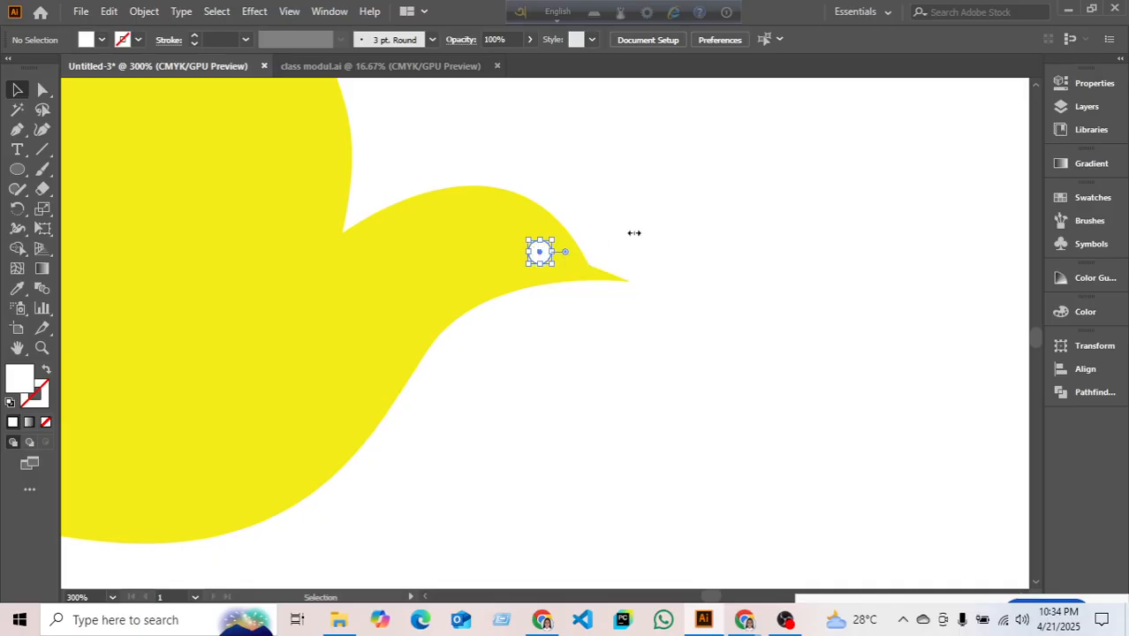
left_click(686, 208)
scroll(685, 222, "down", 1)
scroll(685, 222, "down", 4)
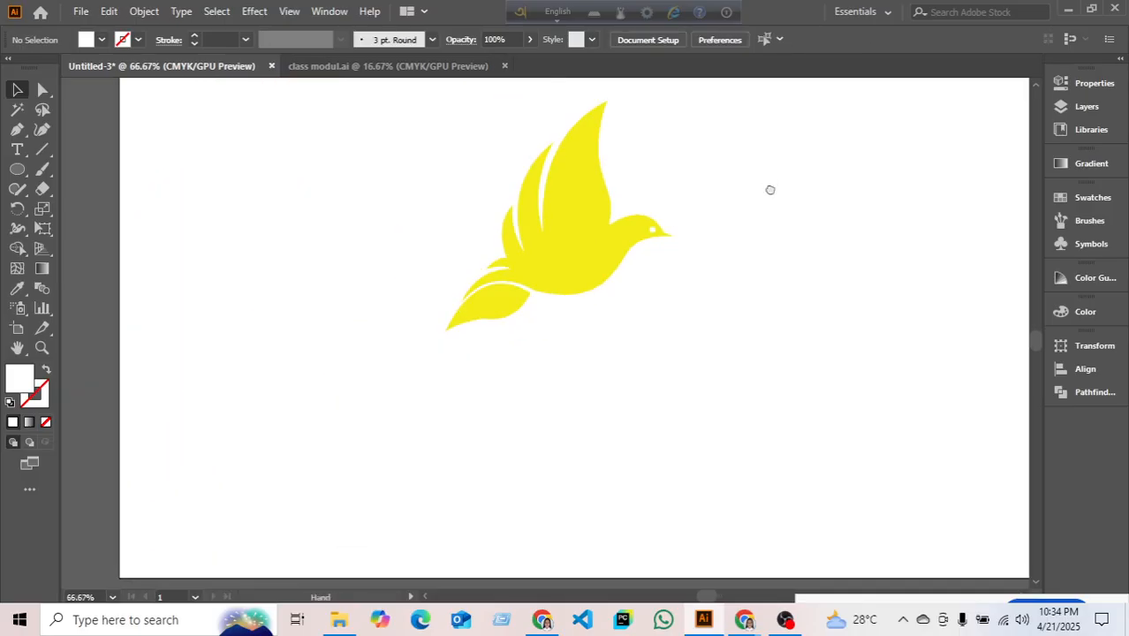
- Fill the whole bird with a dark green swatch
left_click_drag(770, 187, 725, 255)
left_click_drag(355, 205, 583, 350)
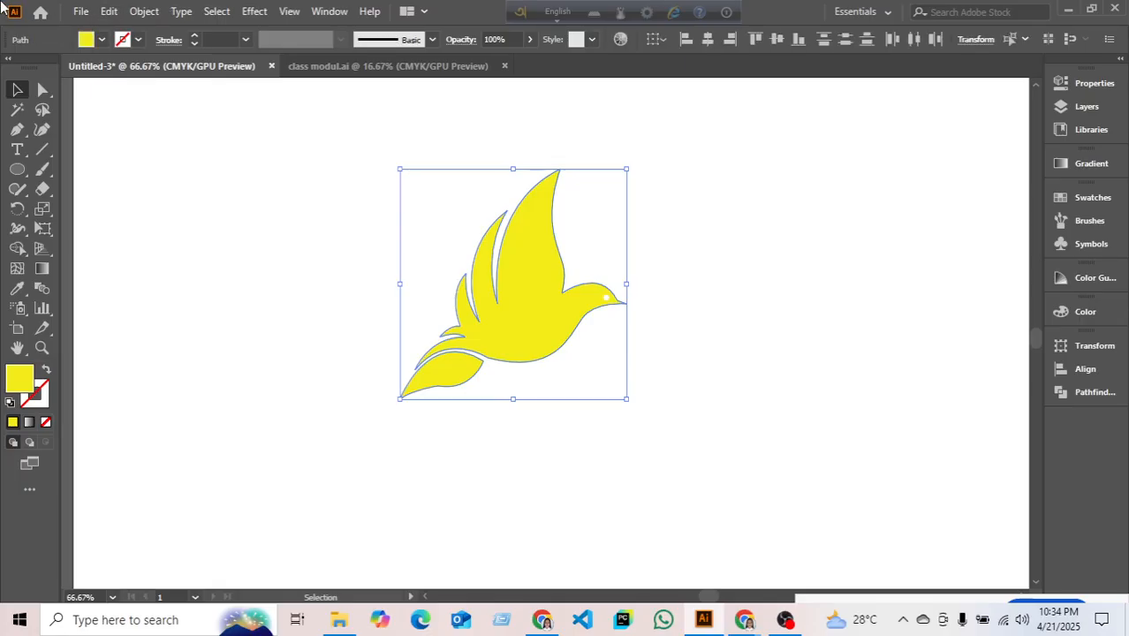
left_click(95, 42)
left_click(86, 83)
left_click(207, 219)
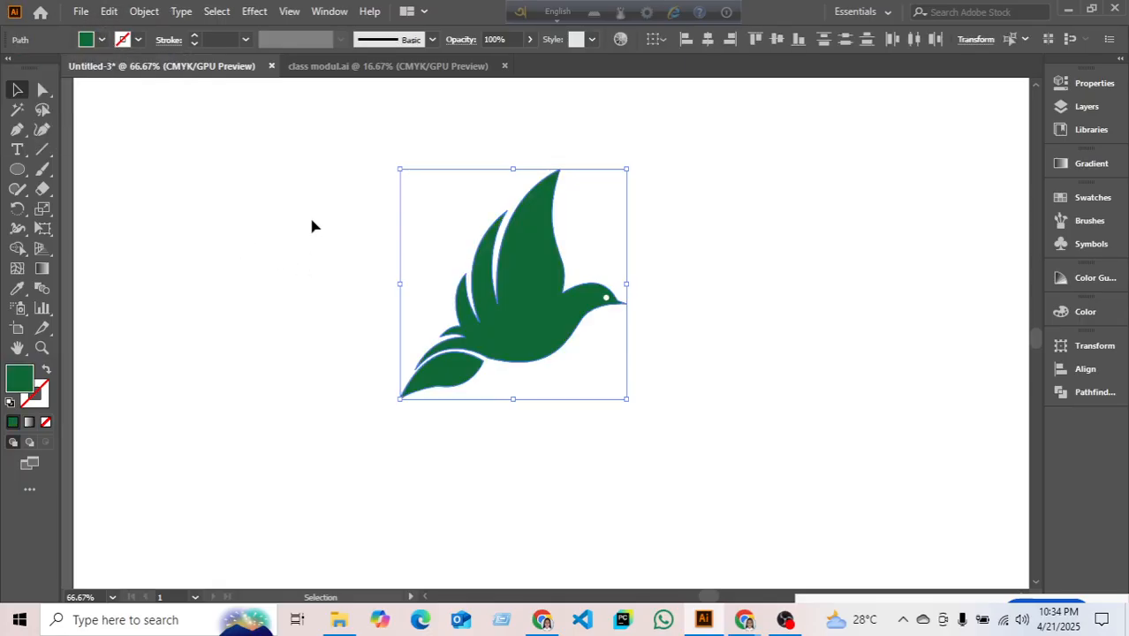
left_click_drag(305, 175, 673, 446)
left_click(789, 336)
- Delete the black-bird reference image from the canvas
scroll(761, 355, "down", 4)
left_click_drag(860, 313, 547, 332)
left_click(696, 477)
key("Delete")
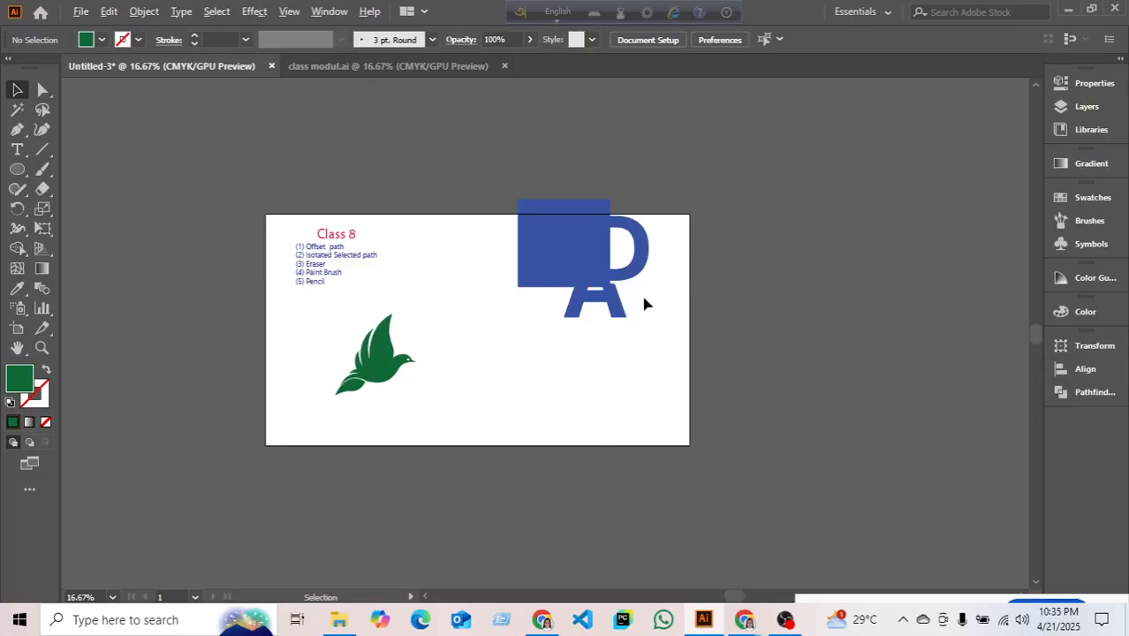
scroll(621, 296, "up", 2)
- Delete the green bird and move the blue square down below the list
key("space")
left_click_drag(511, 451, 574, 413)
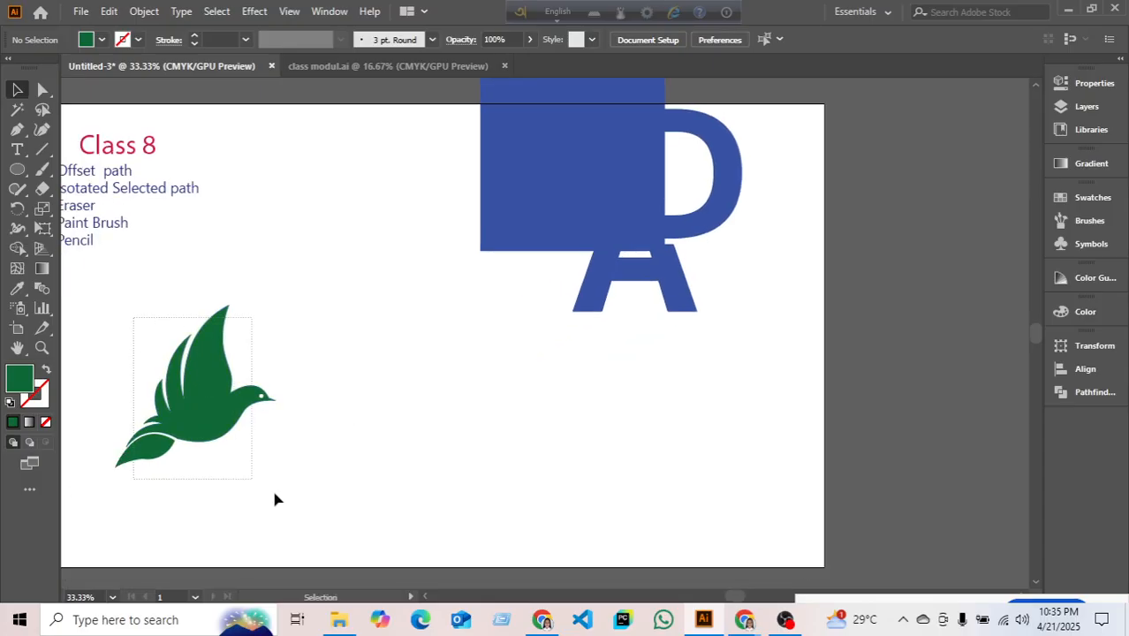
left_click_drag(274, 492, 275, 495)
key("Delete")
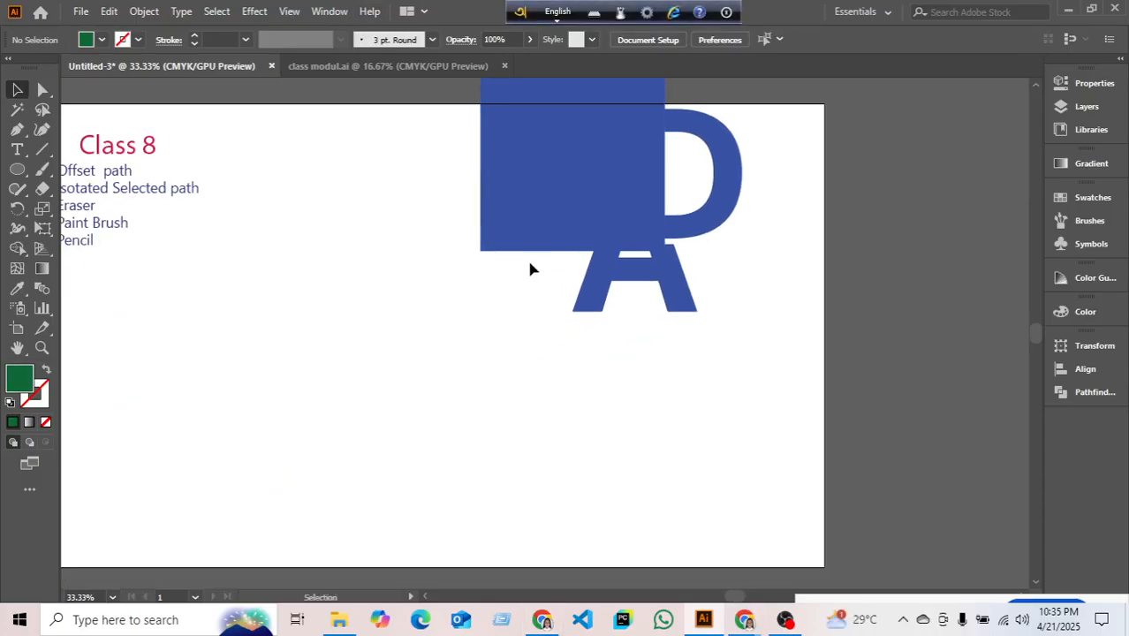
left_click_drag(514, 219, 314, 432)
key("space")
left_click_drag(520, 243, 589, 246)
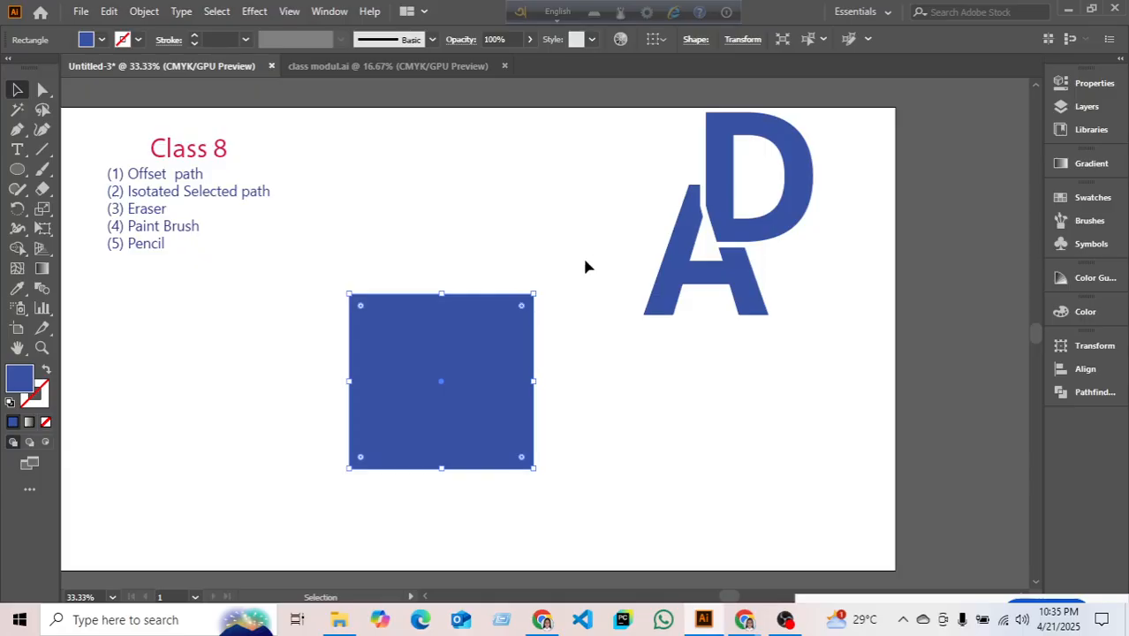
left_click_drag(463, 360, 441, 343)
left_click(540, 463)
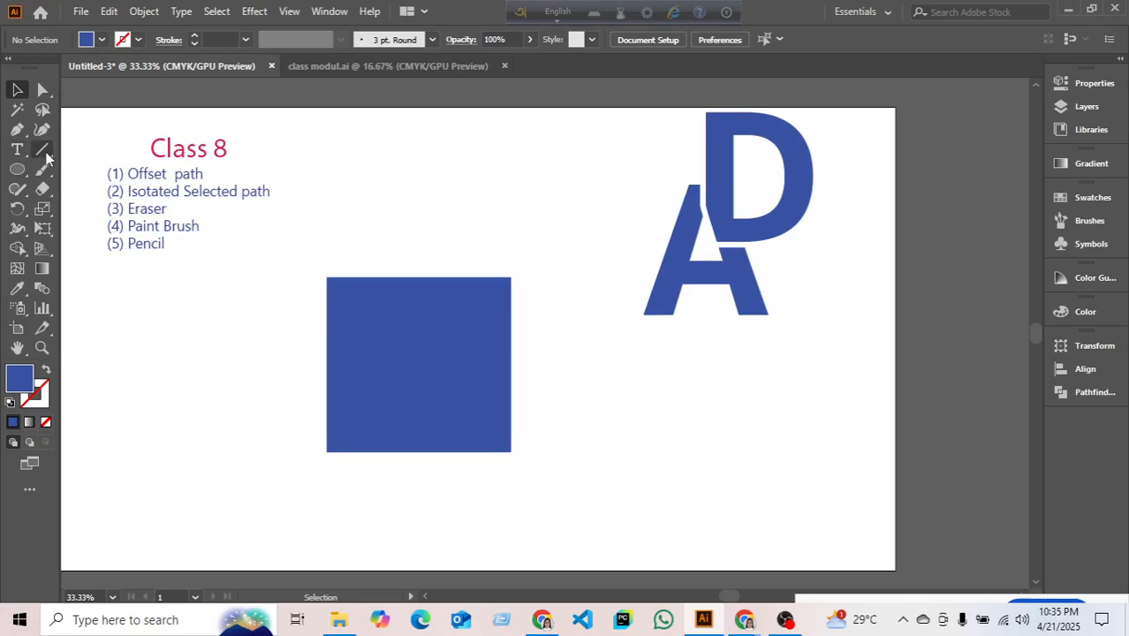
- Draw an S-shaped Pen curve from the square's bottom-left to top-right corner, then select both
left_click_drag(16, 129, 53, 121)
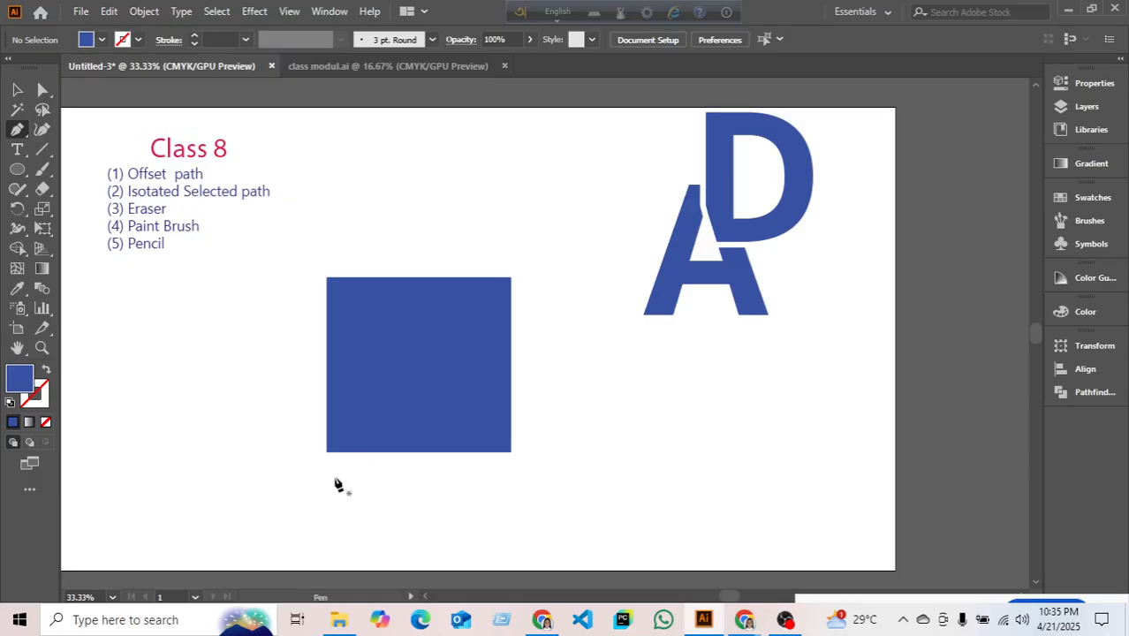
left_click(326, 451)
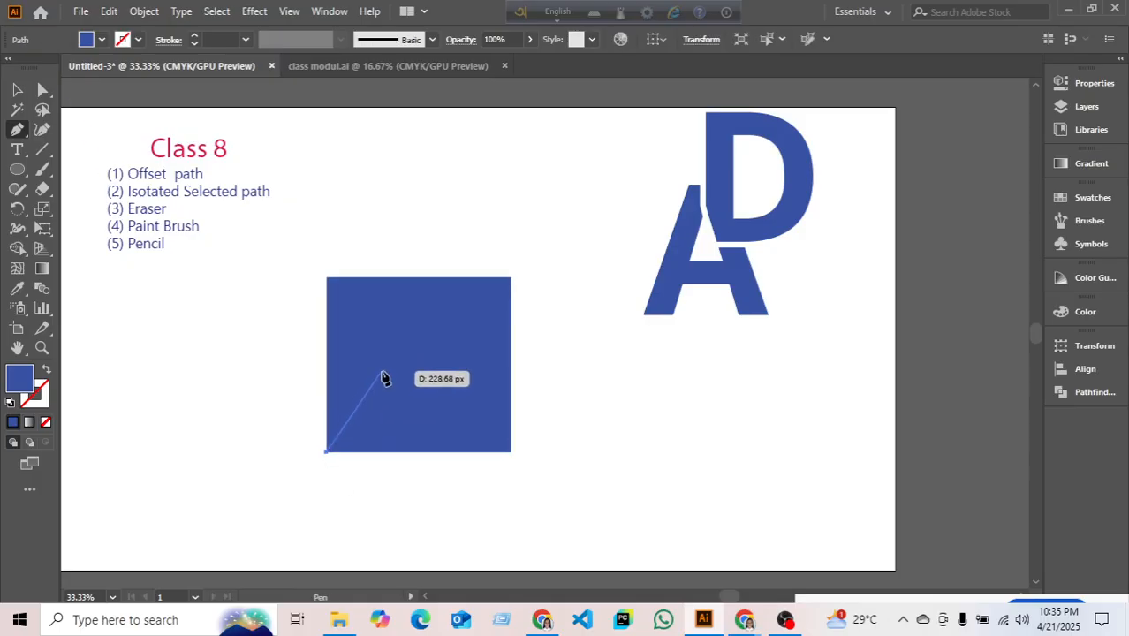
left_click_drag(382, 371, 435, 396)
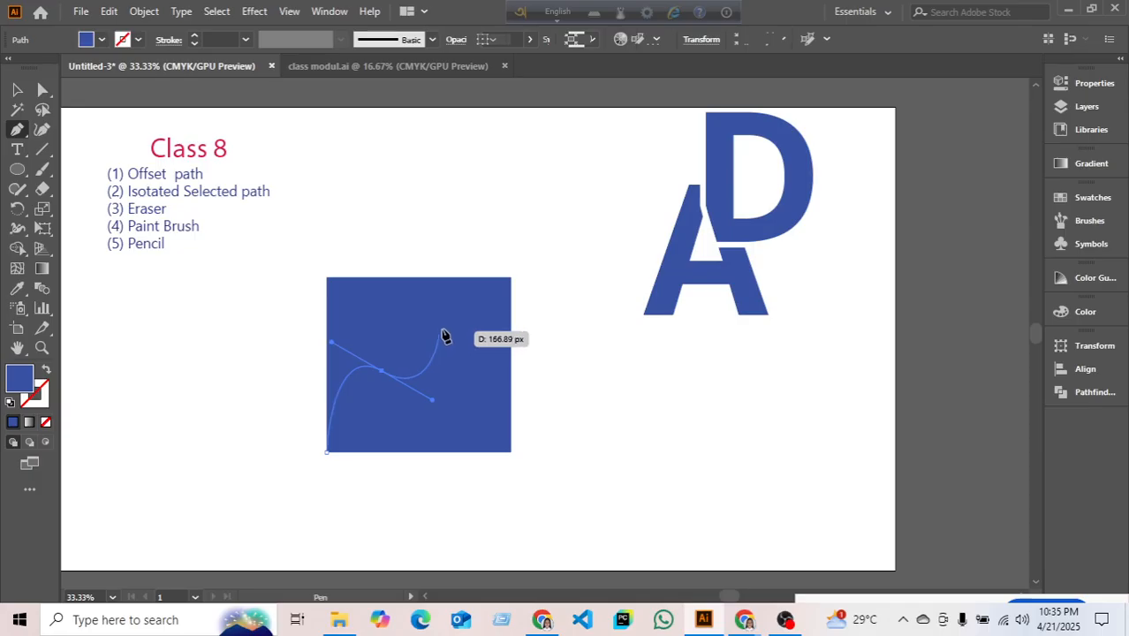
left_click(453, 322)
left_click_drag(456, 323, 567, 276)
left_click(16, 89)
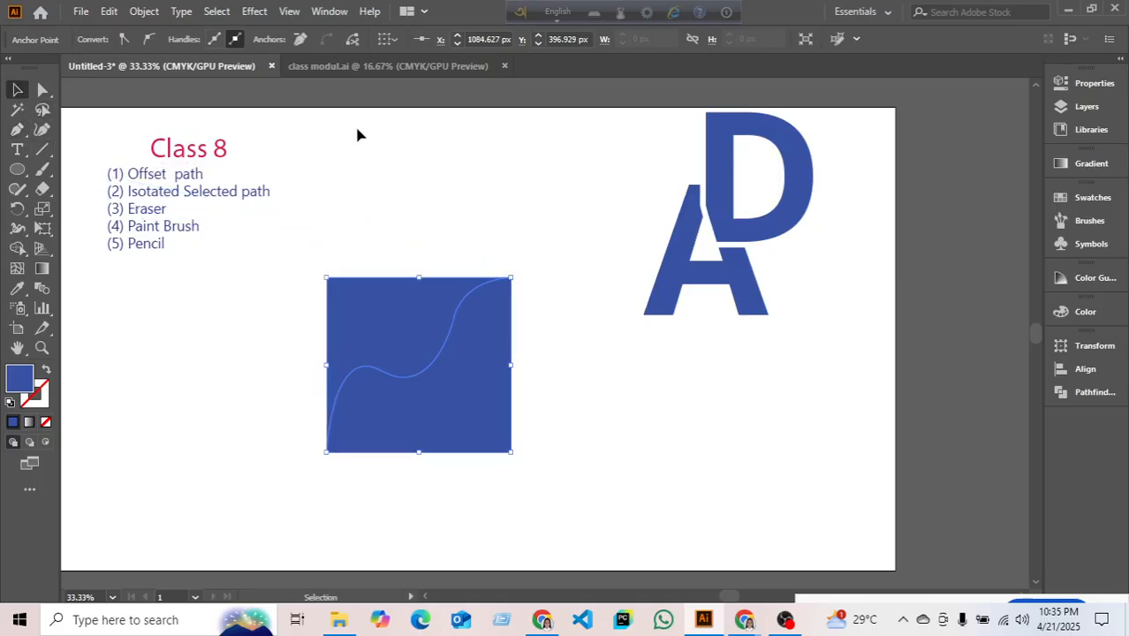
left_click_drag(383, 245, 582, 517)
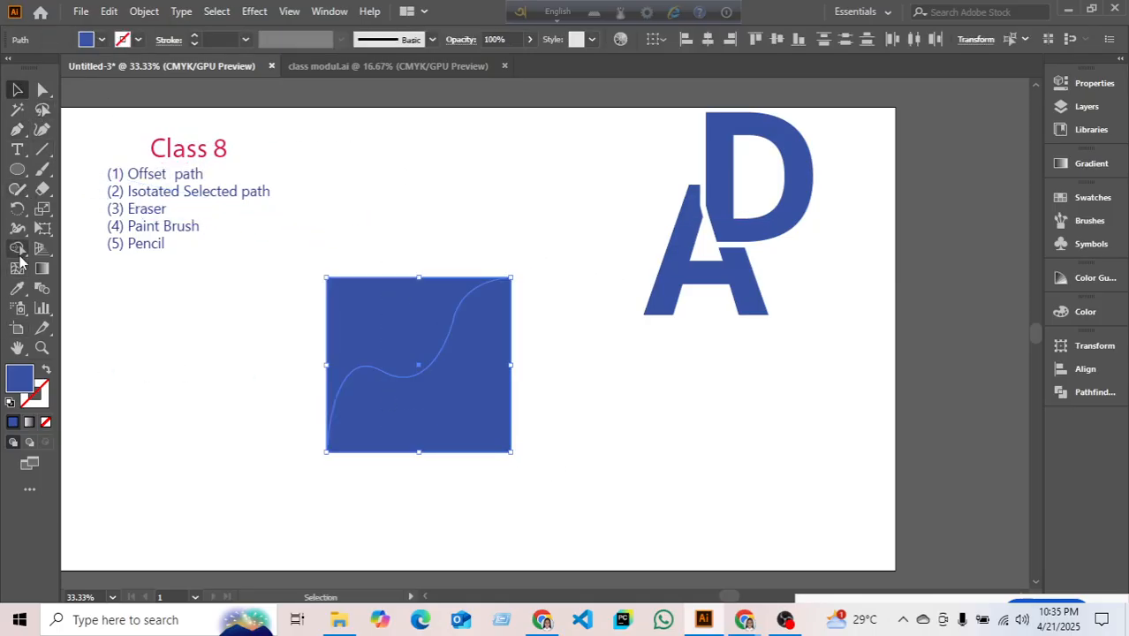
- Split the square along the curve with Shape Builder, merging the lower-right and upper-left regions
left_click(17, 250)
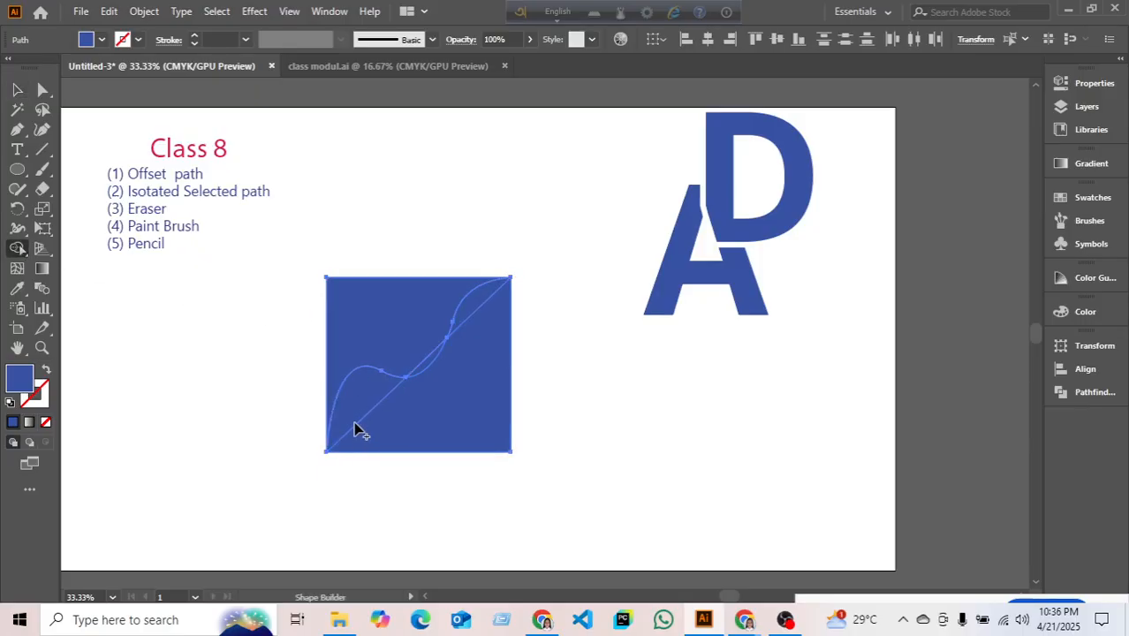
left_click_drag(354, 422, 430, 433)
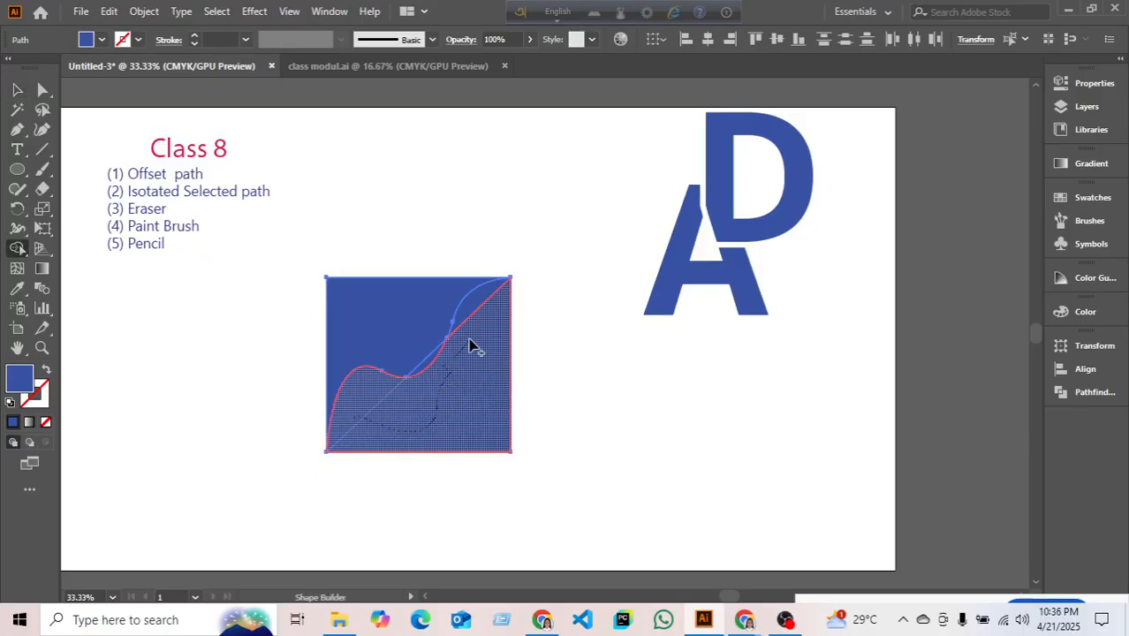
left_click_drag(477, 320, 459, 310)
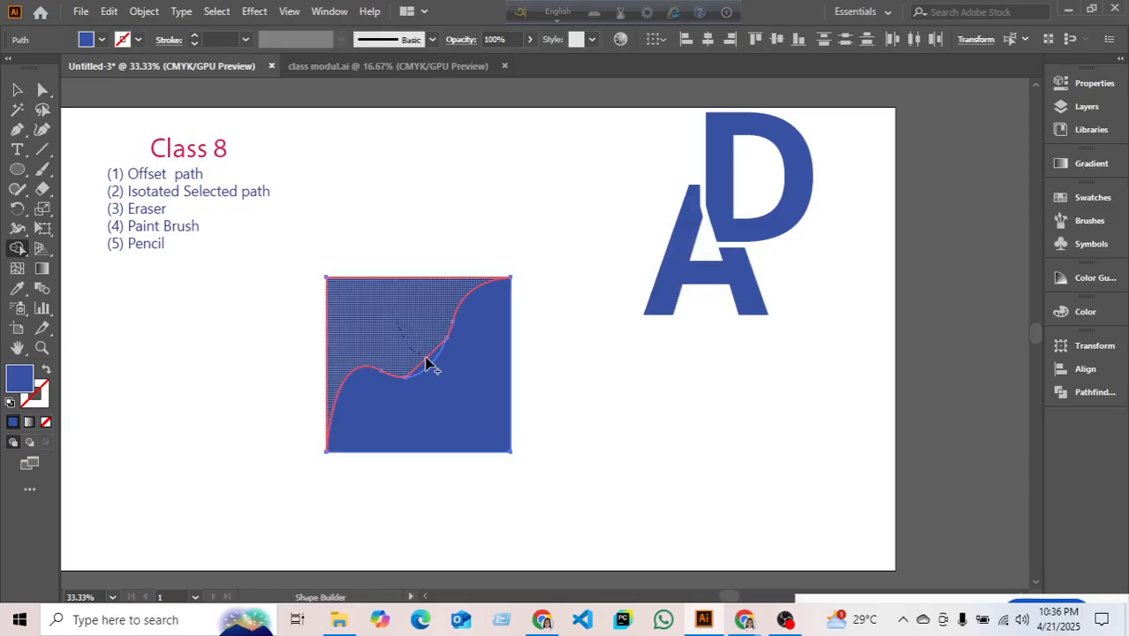
left_click_drag(428, 366, 424, 362)
left_click(17, 89)
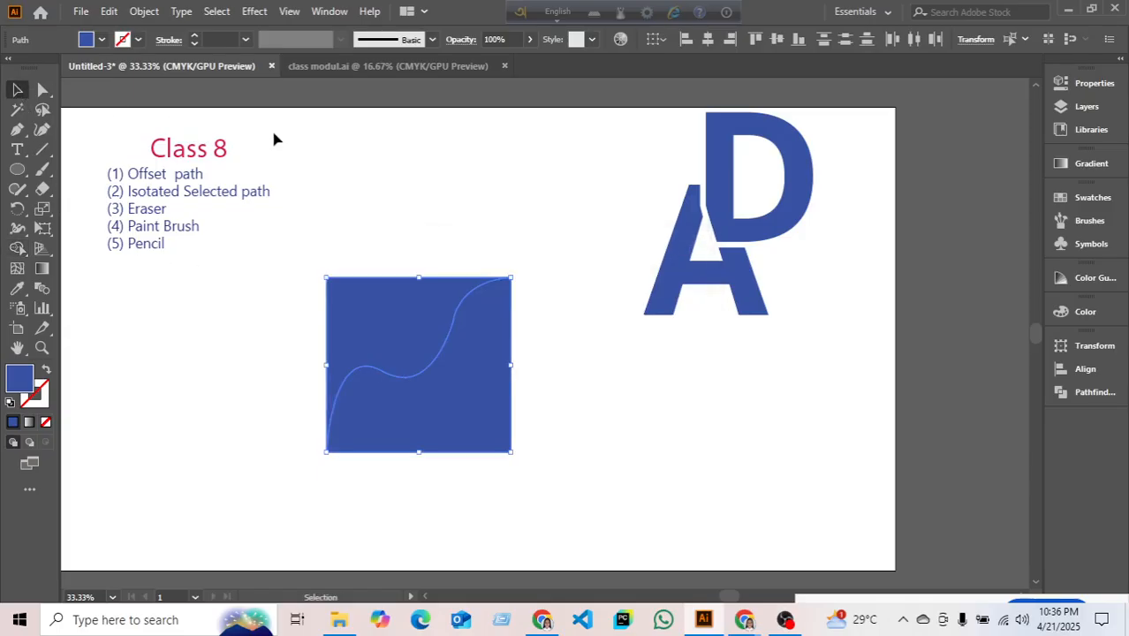
left_click(272, 139)
- Fill the upper-left region of the square green
left_click(397, 313)
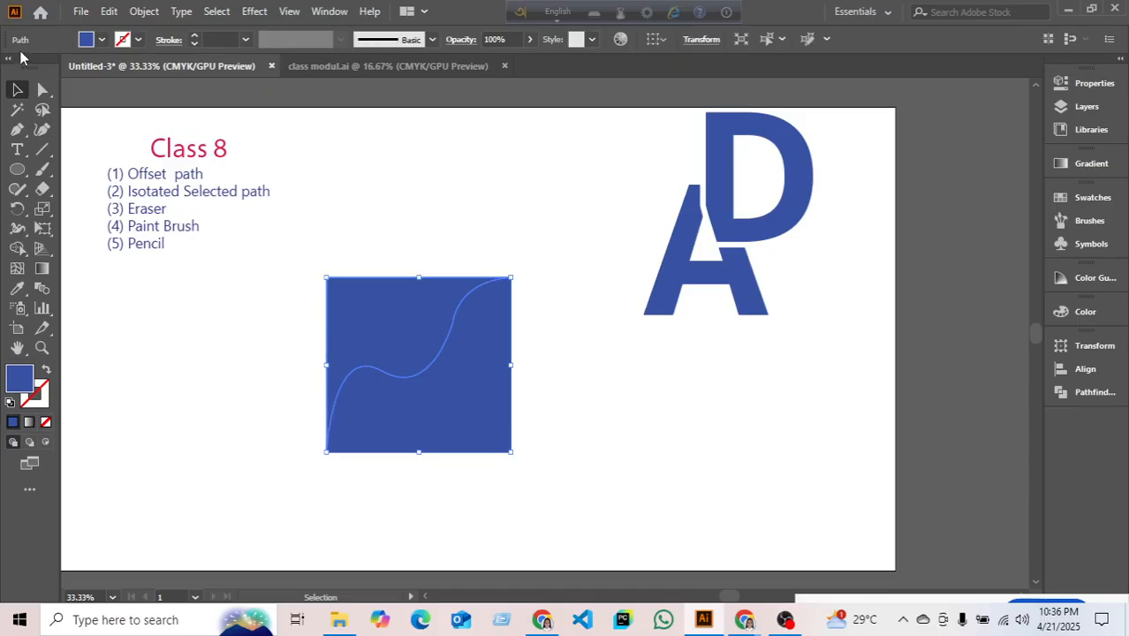
left_click(101, 40)
left_click(80, 69)
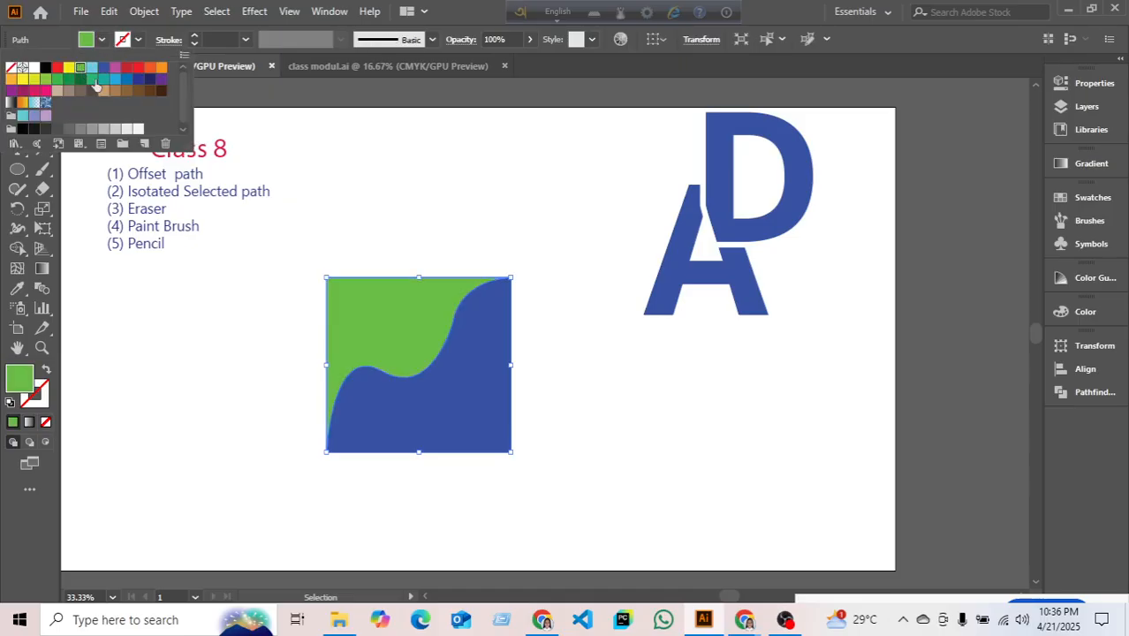
left_click(541, 230)
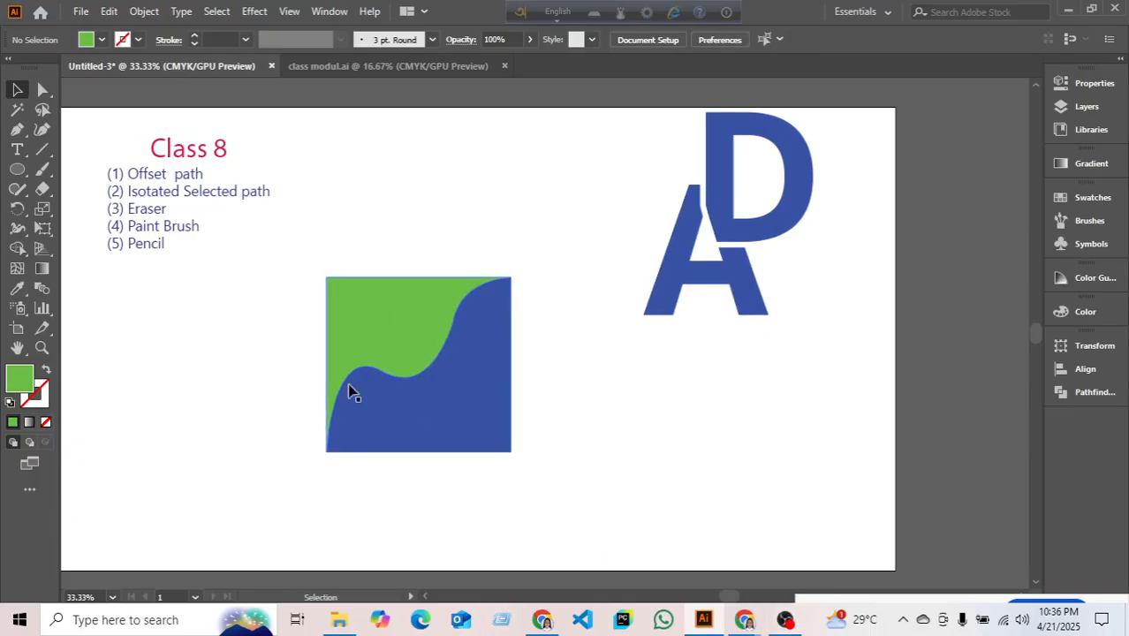
- Move the split green-and-blue square up and to the right beside the logo
left_click_drag(551, 453, 556, 443)
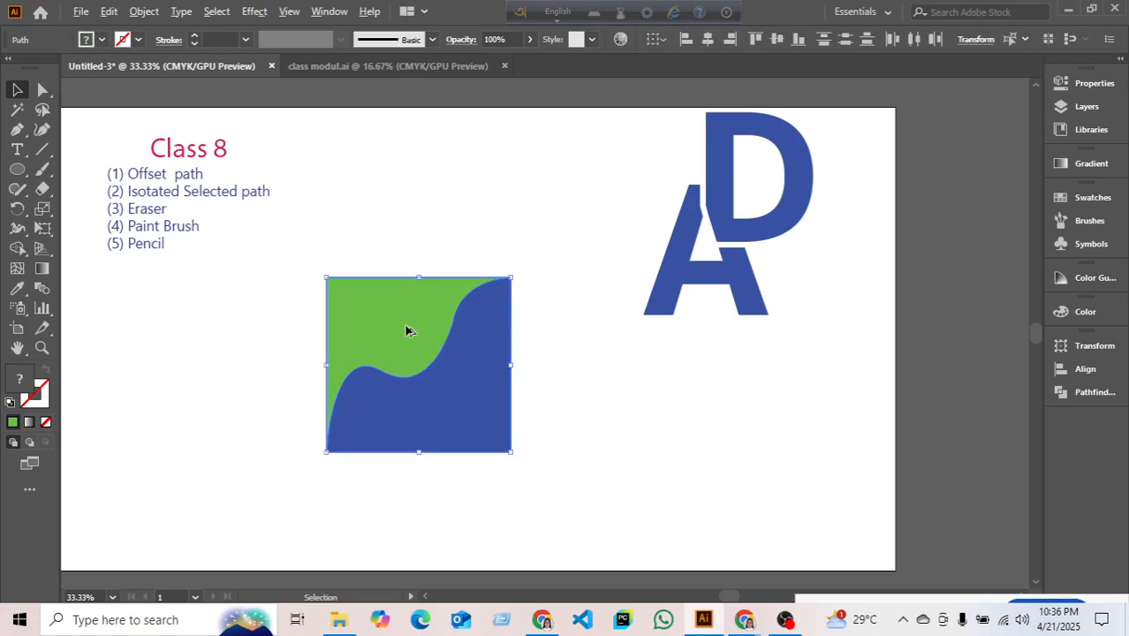
scroll(449, 331, "up", 3)
left_click(716, 277)
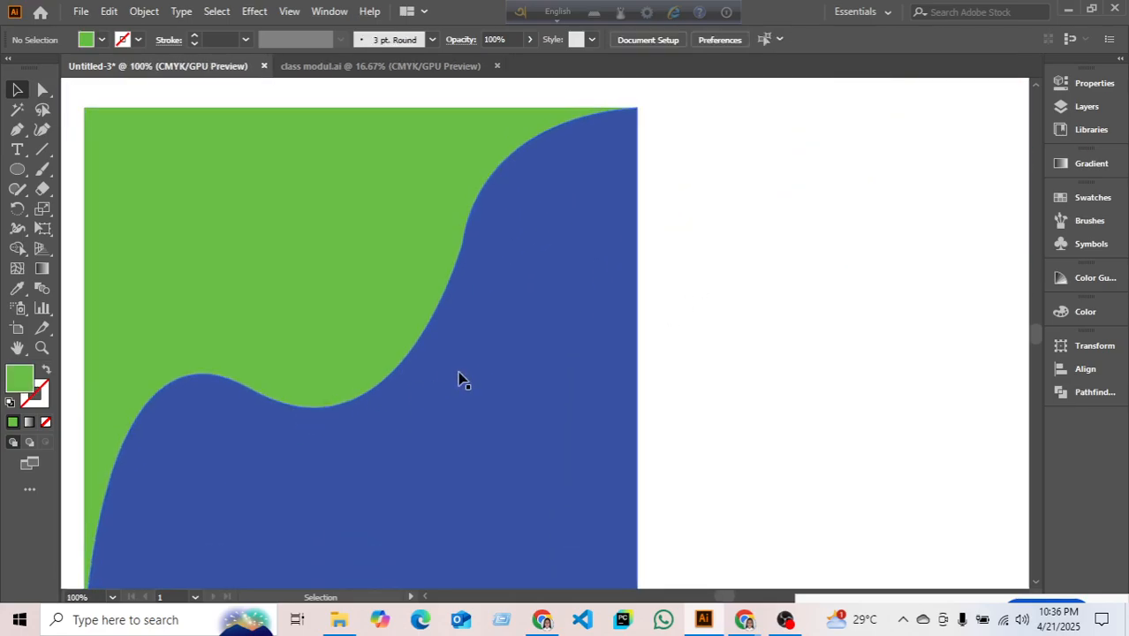
scroll(458, 378, "down", 2)
scroll(500, 408, "down", 3)
scroll(612, 385, "down", 2)
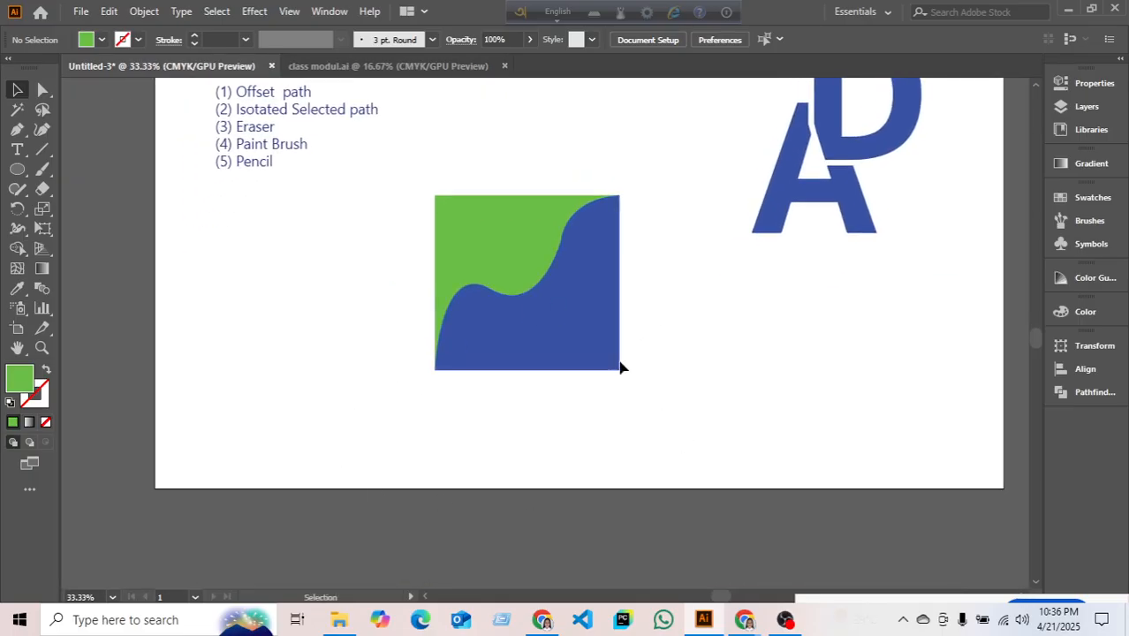
left_click_drag(620, 367, 690, 252)
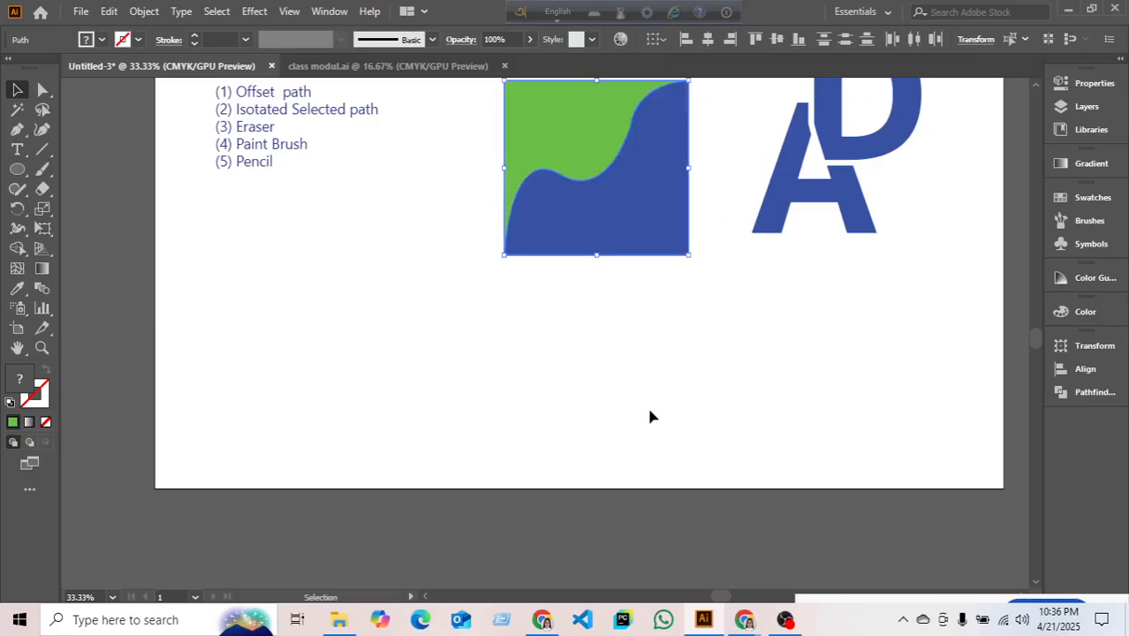
scroll(650, 416, "up", 3)
- Draw a new green square below the Class 8 list
left_click(17, 168)
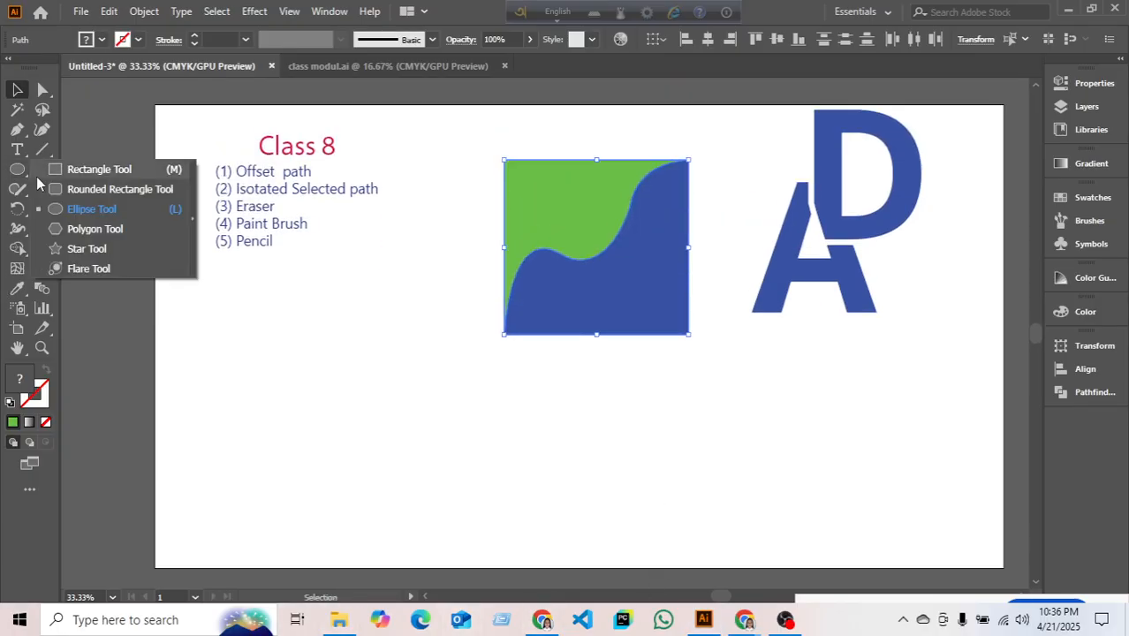
left_click(84, 176)
left_click_drag(258, 336, 456, 524)
left_click(17, 109)
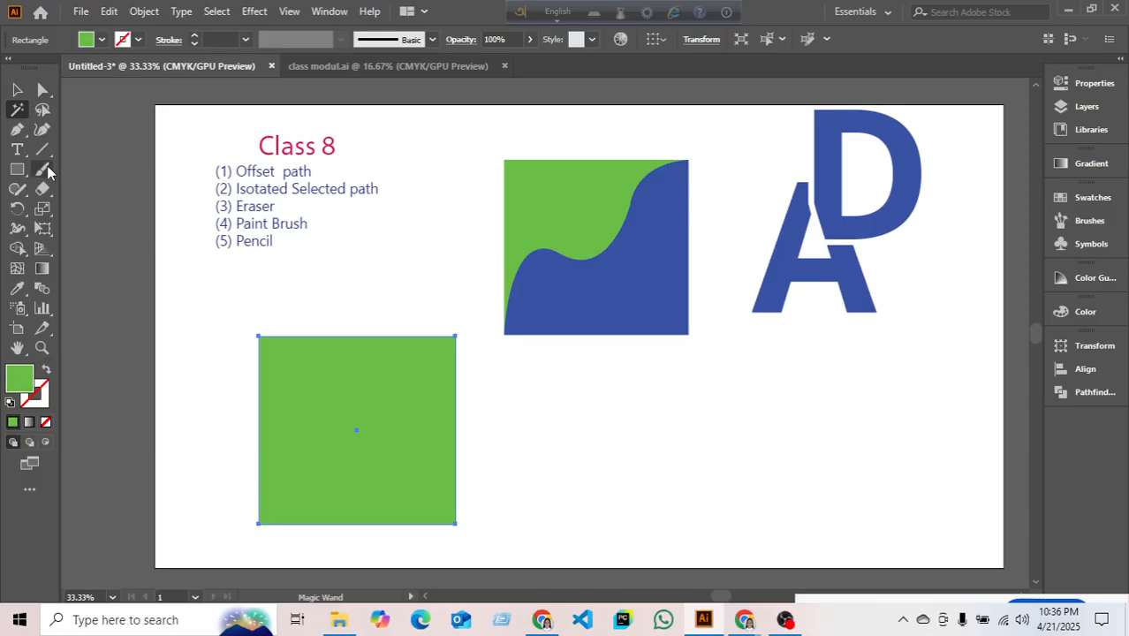
- Paint a trial Paintbrush curve, then move it and the green square upward
left_click_drag(48, 172, 55, 175)
left_click(97, 168)
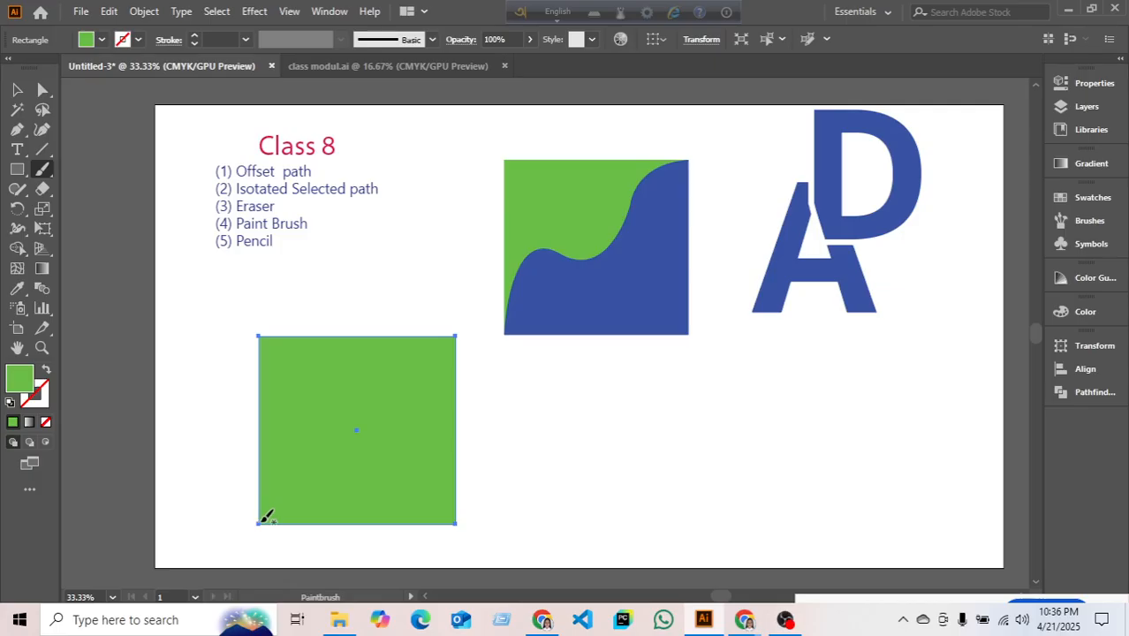
left_click_drag(447, 324, 451, 324)
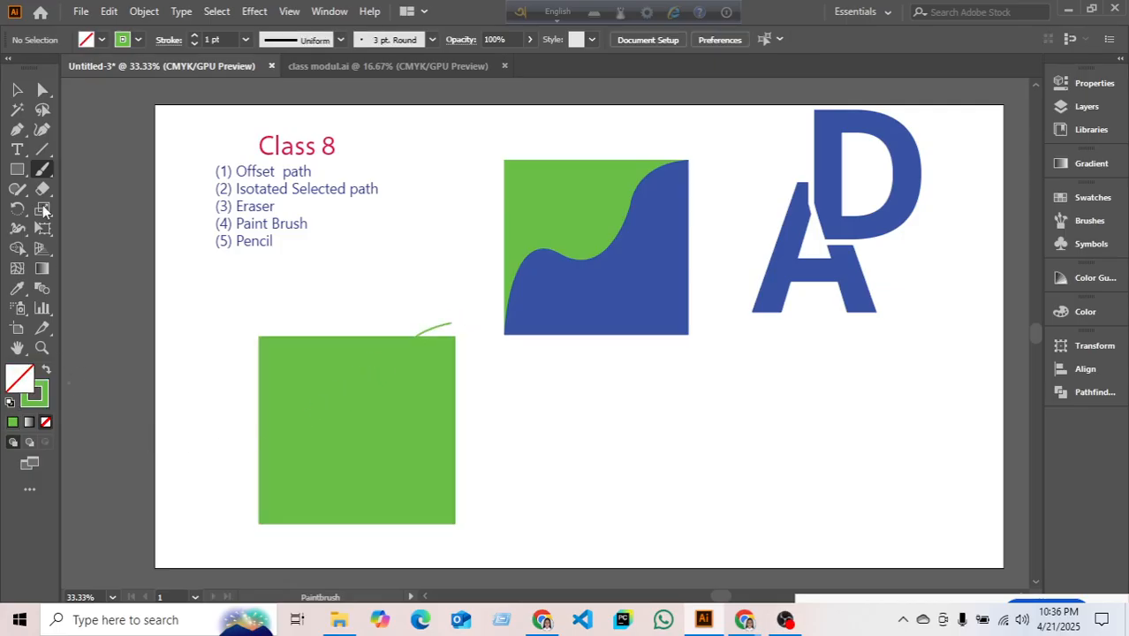
left_click(17, 90)
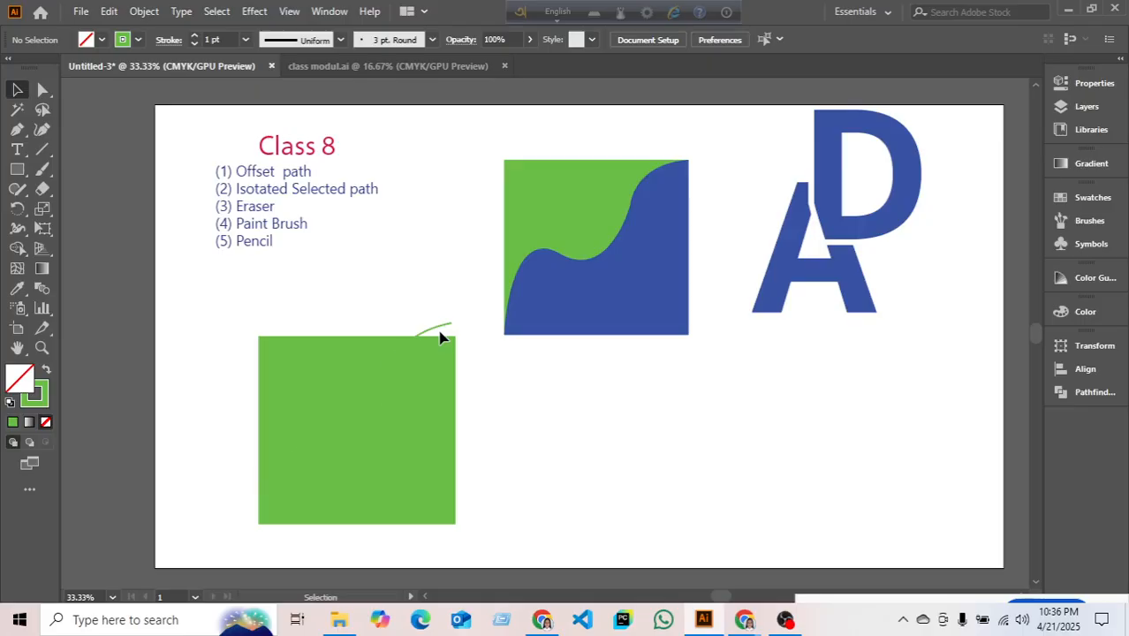
left_click_drag(441, 336, 453, 369)
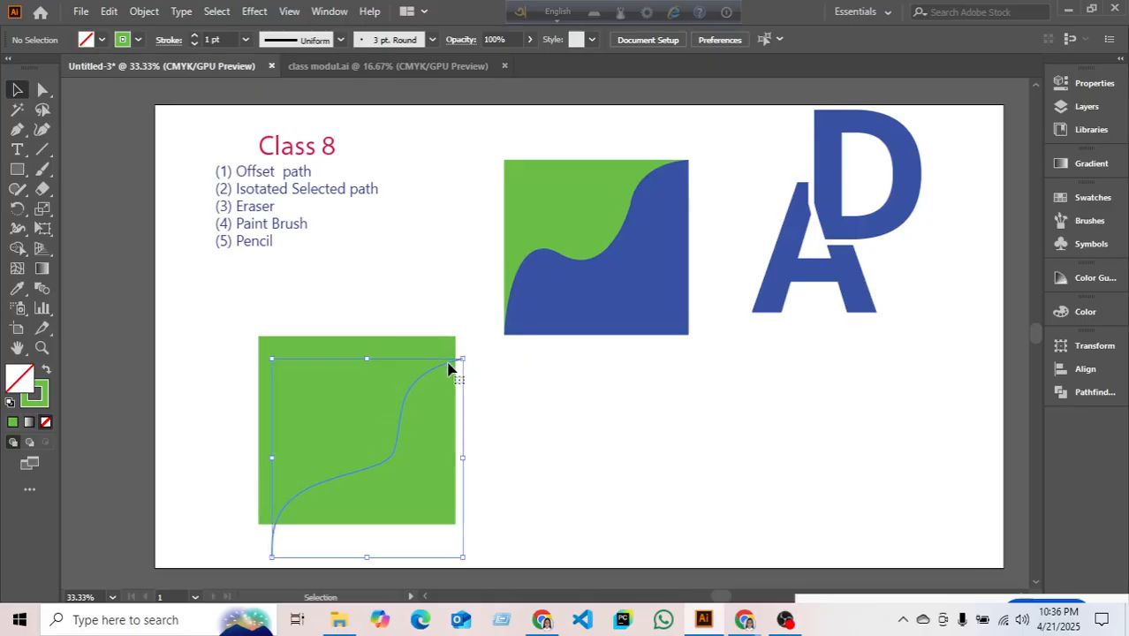
left_click_drag(388, 469, 390, 398)
left_click(399, 474)
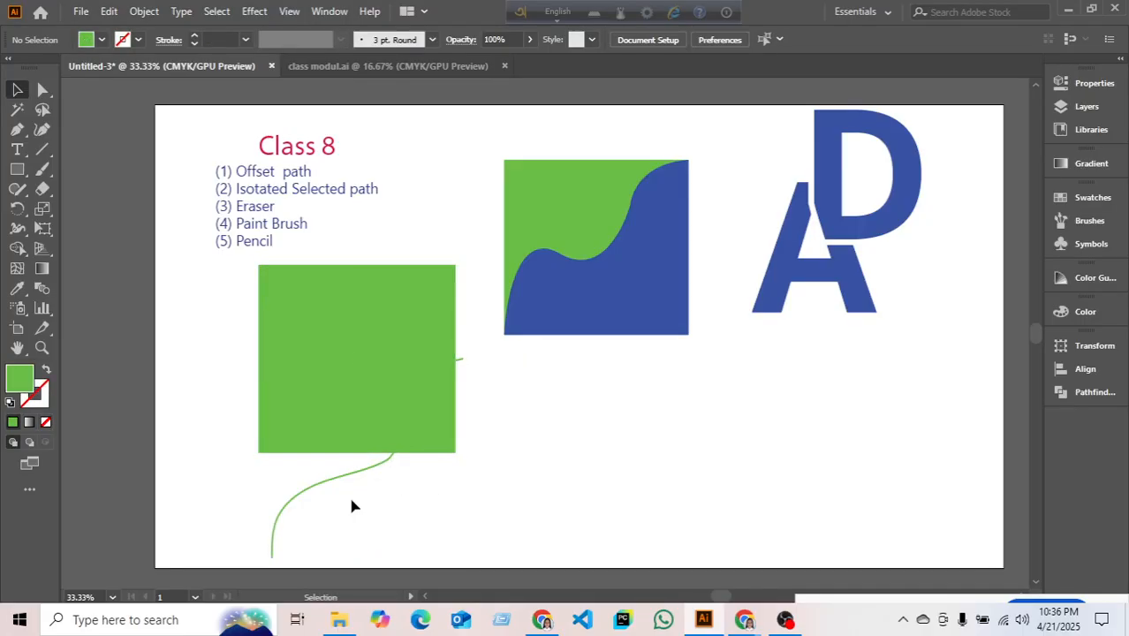
mouse_move(322, 491)
left_mouse_down()
mouse_move(341, 465)
mouse_move(326, 396)
mouse_move(316, 395)
left_mouse_up()
- Select the trial curve on its own and delete it from the square
left_click_drag(199, 370, 326, 438)
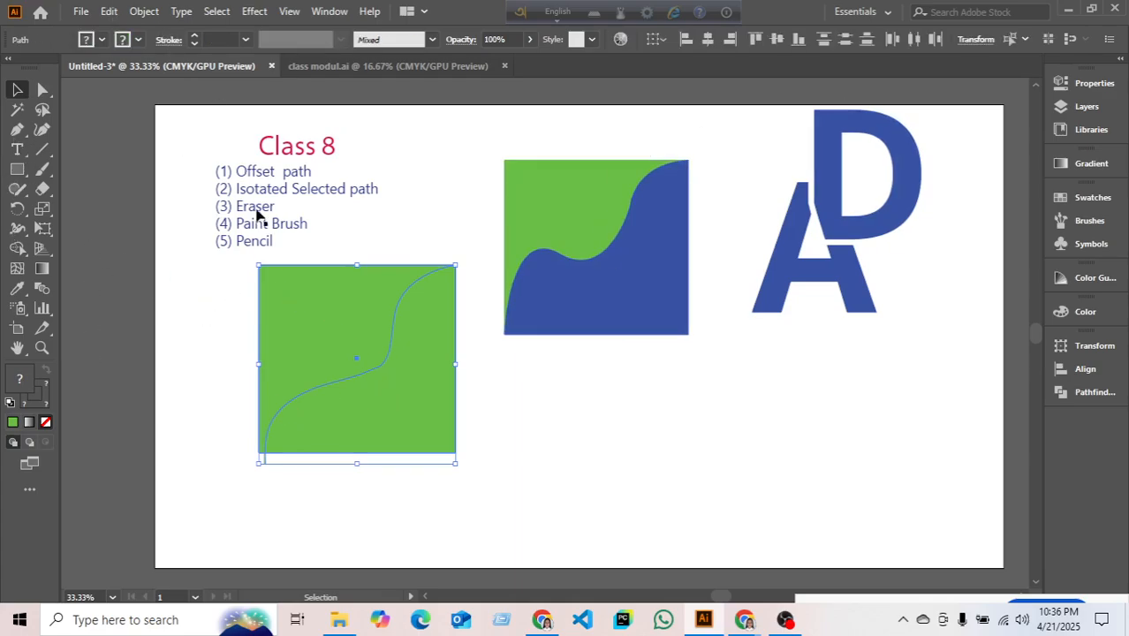
left_click(231, 400)
left_click_drag(266, 466, 266, 460)
key("Delete")
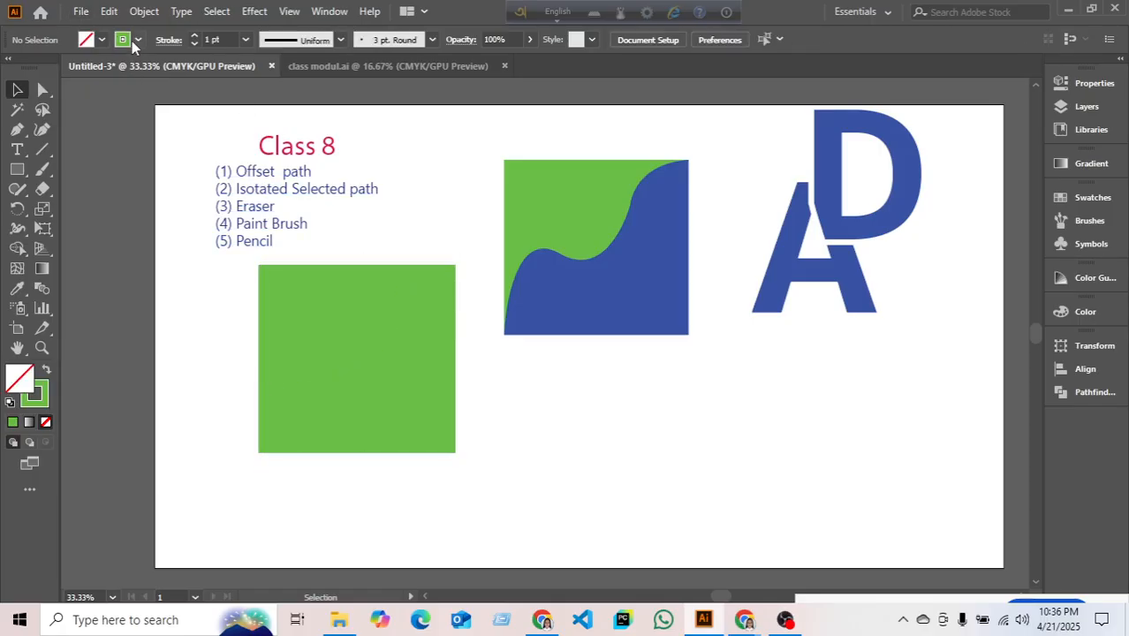
- Set the stroke to red and paint a wavy line from the square's bottom-left to top-right
left_click(131, 41)
left_click(55, 70)
left_click(44, 170)
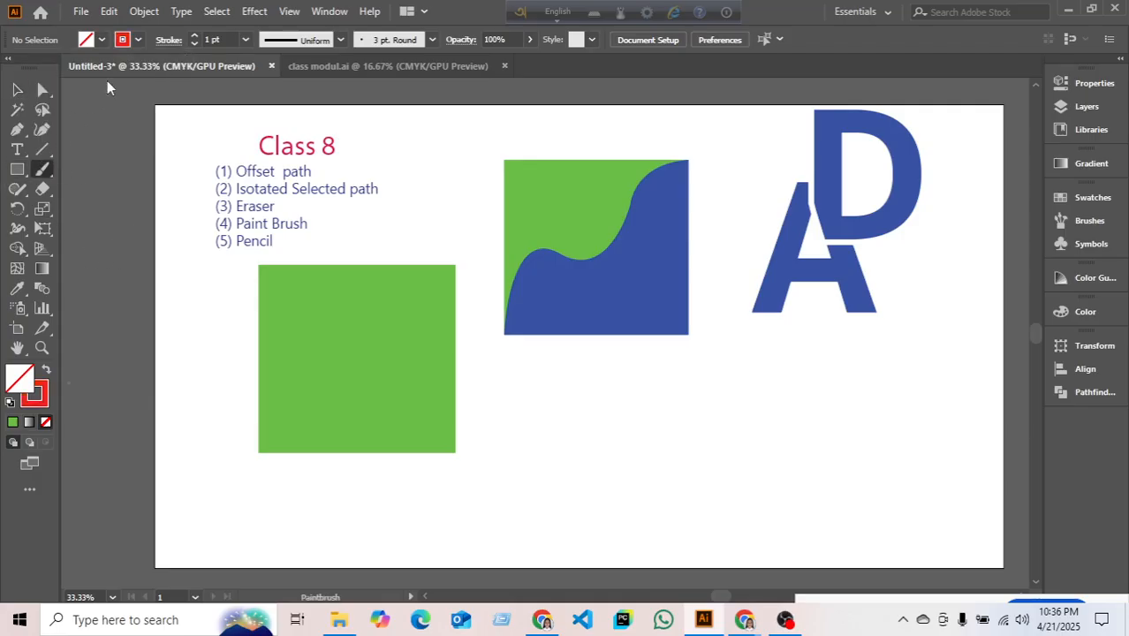
left_click(138, 40)
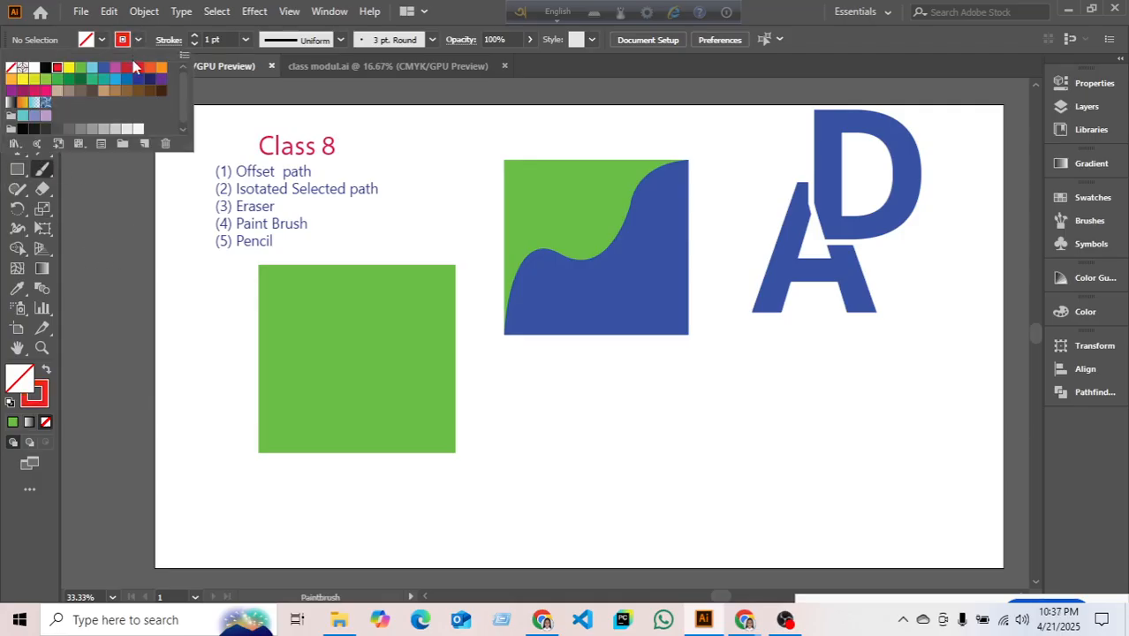
left_click(186, 368)
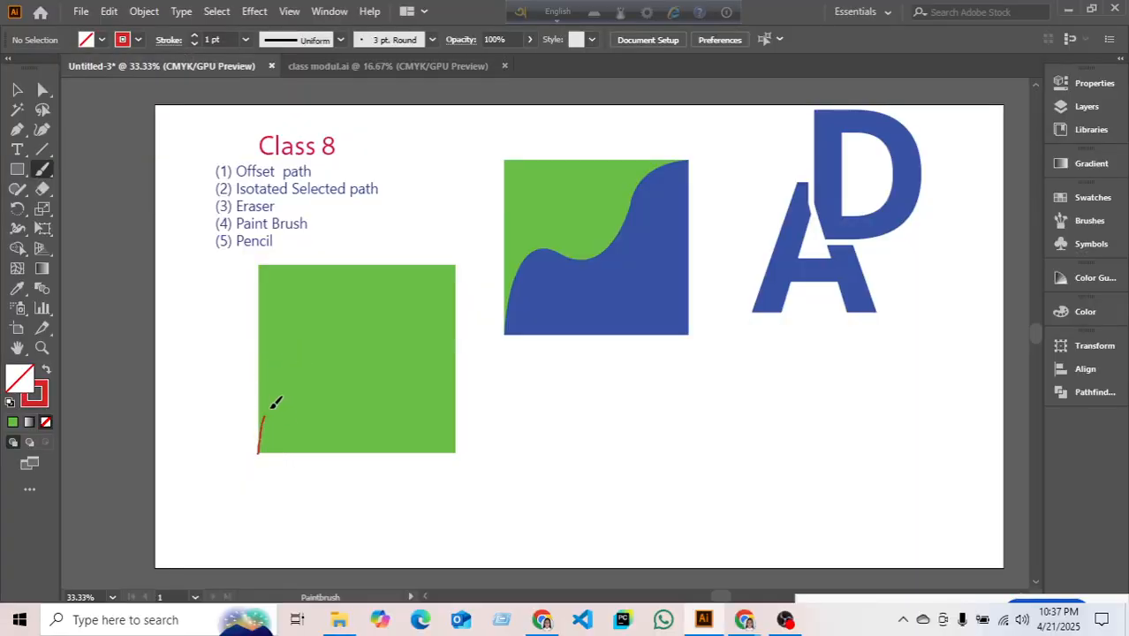
left_click_drag(437, 266, 447, 261)
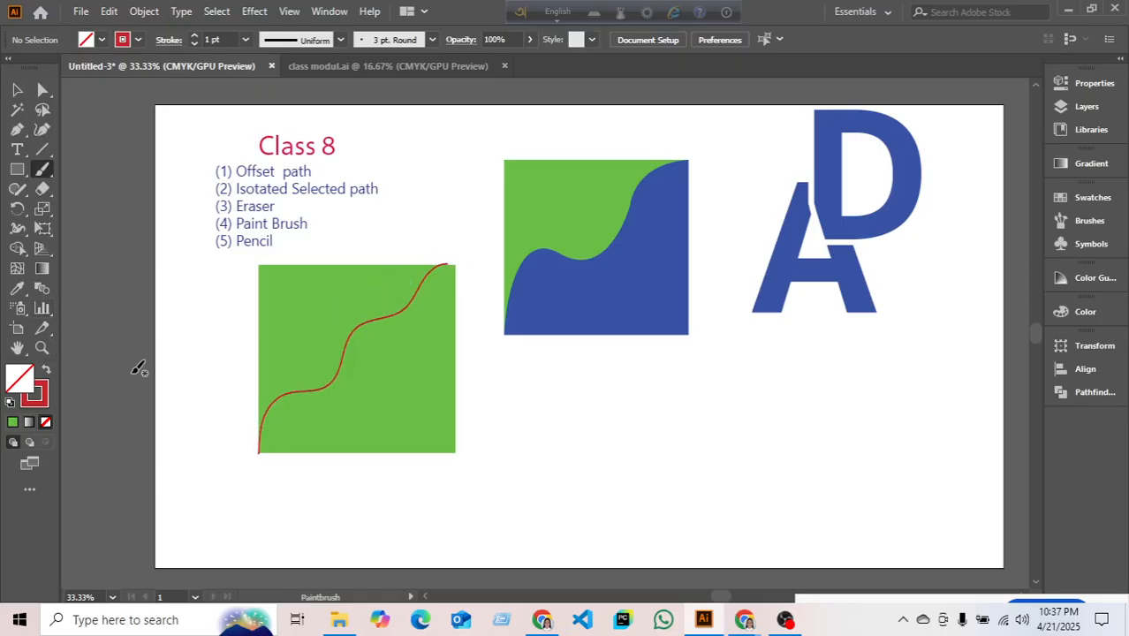
- Marquee-select the green square together with the red wavy curve
scroll(359, 321, "up", 2)
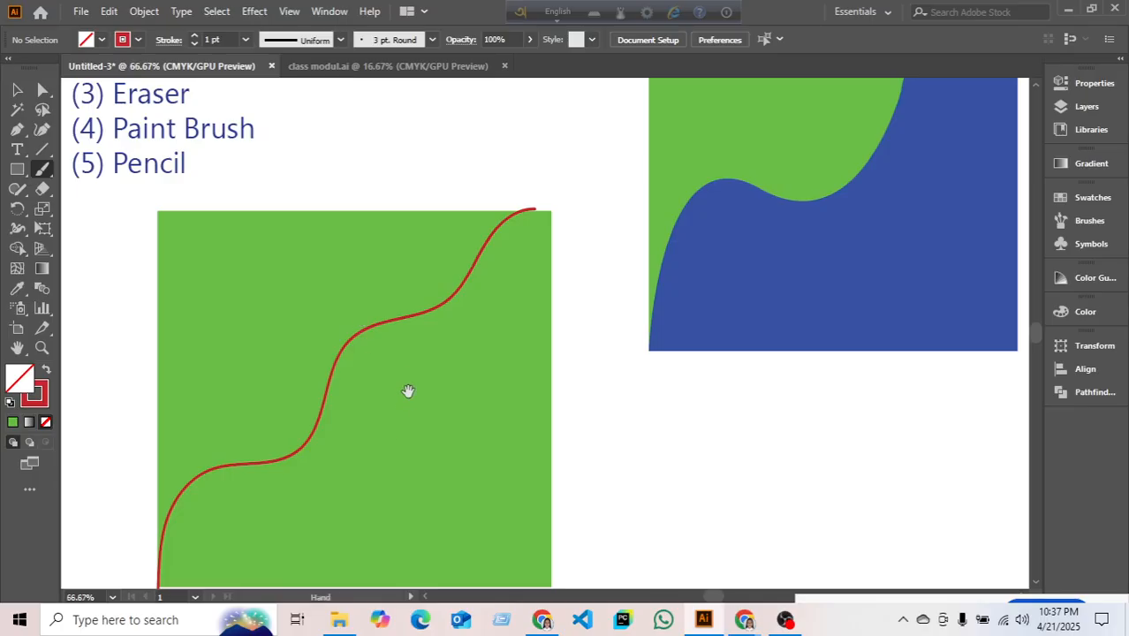
scroll(408, 392, "down", 2)
scroll(648, 553, "right", 10)
scroll(321, 325, "up", 3)
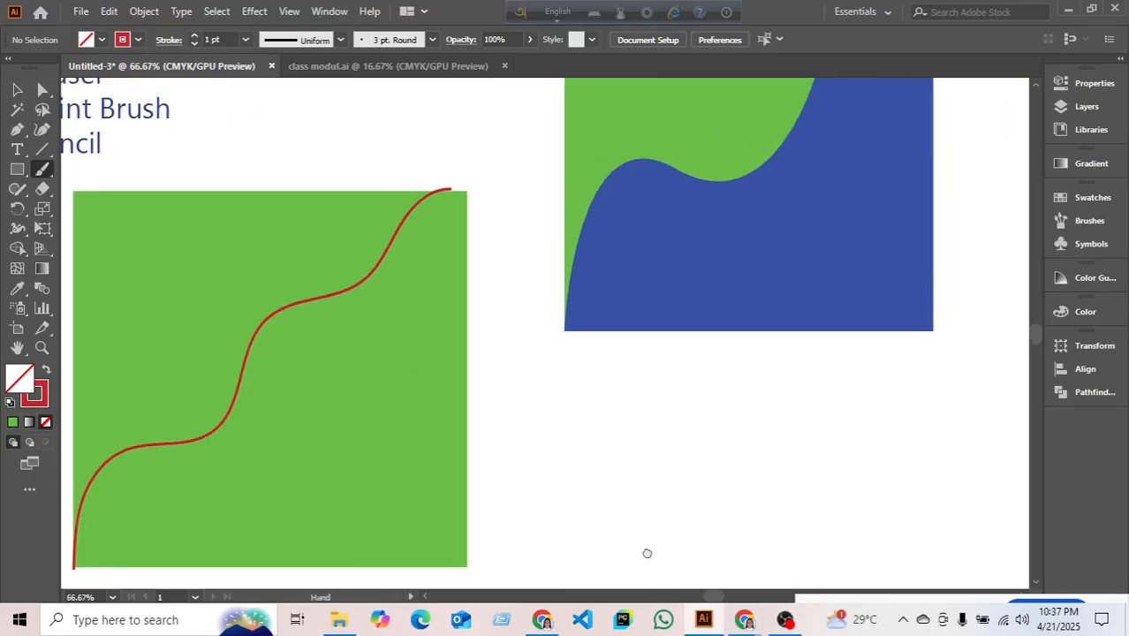
scroll(290, 277, "up", 3)
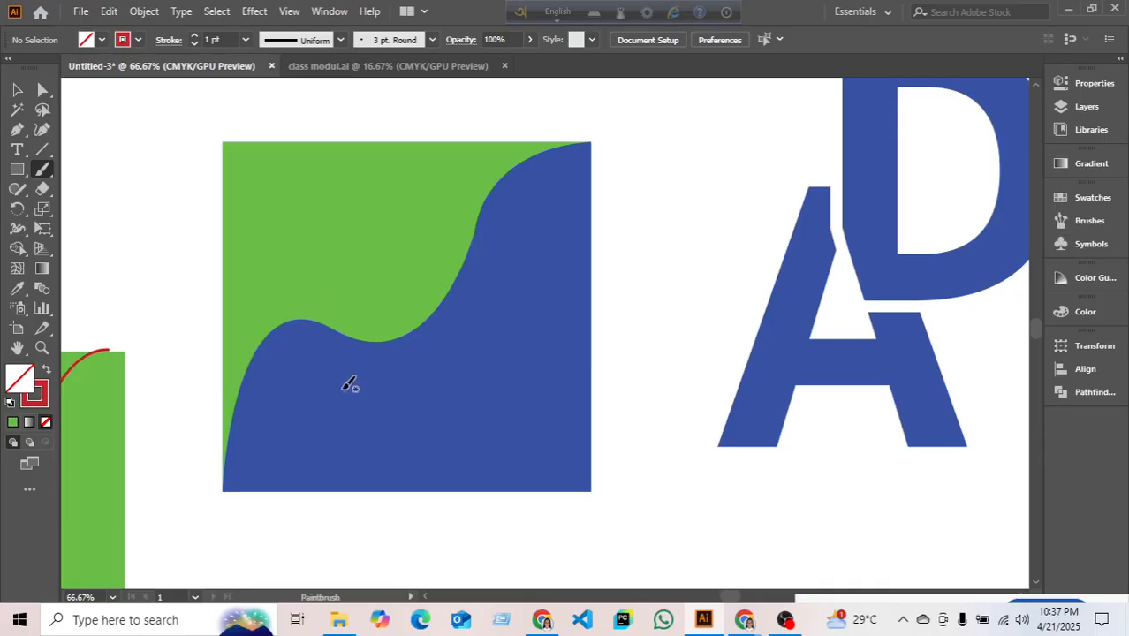
scroll(347, 386, "up", 3)
scroll(582, 364, "up", 5)
scroll(779, 436, "left", 3)
scroll(779, 436, "down", 3)
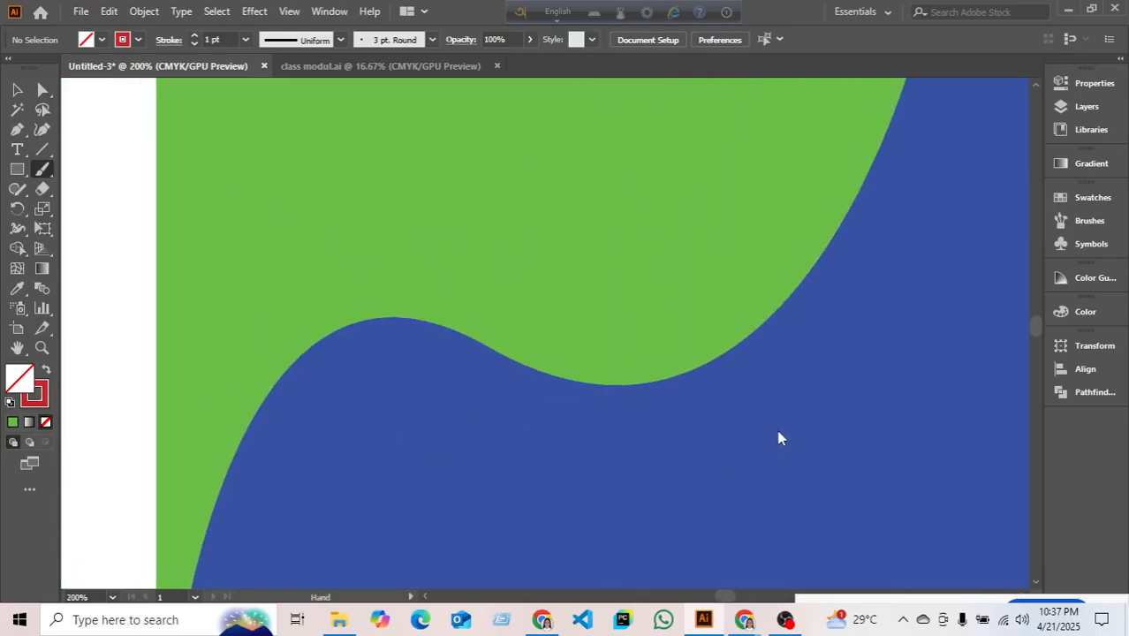
scroll(261, 237, "down", 3)
left_click_drag(219, 254, 625, 205)
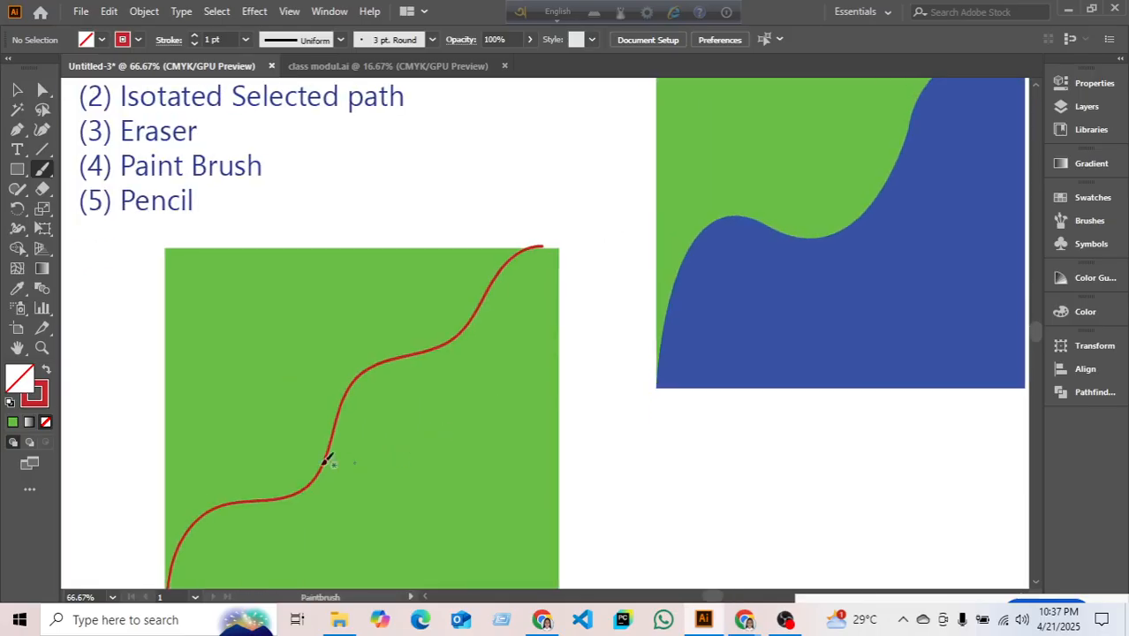
scroll(256, 424, "up", 4)
scroll(592, 396, "down", 3)
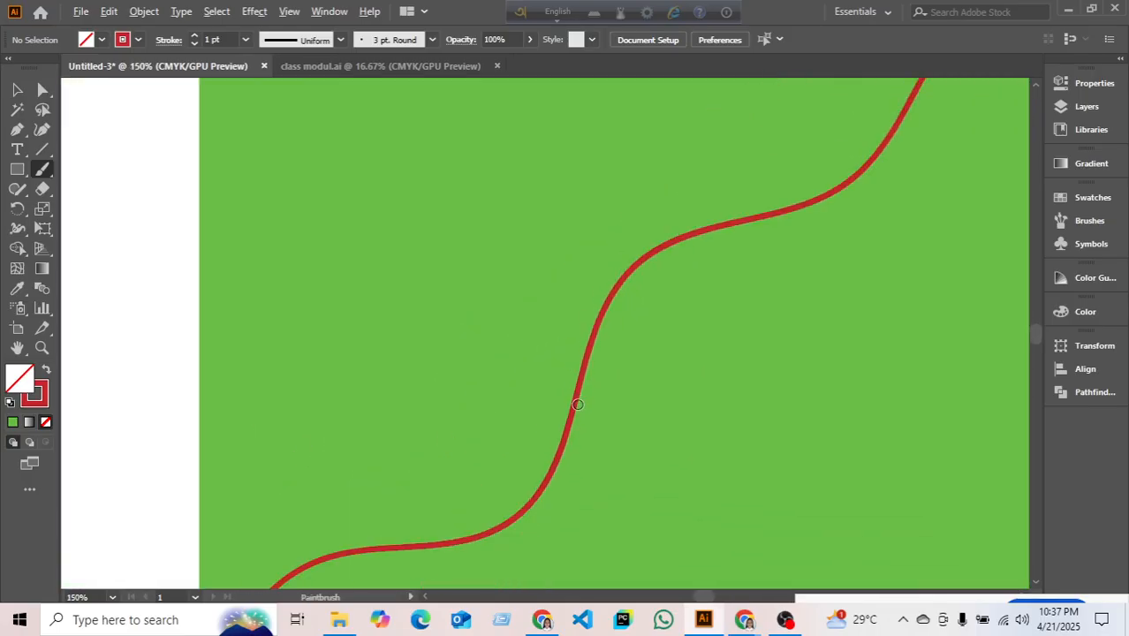
left_click_drag(748, 366, 634, 309)
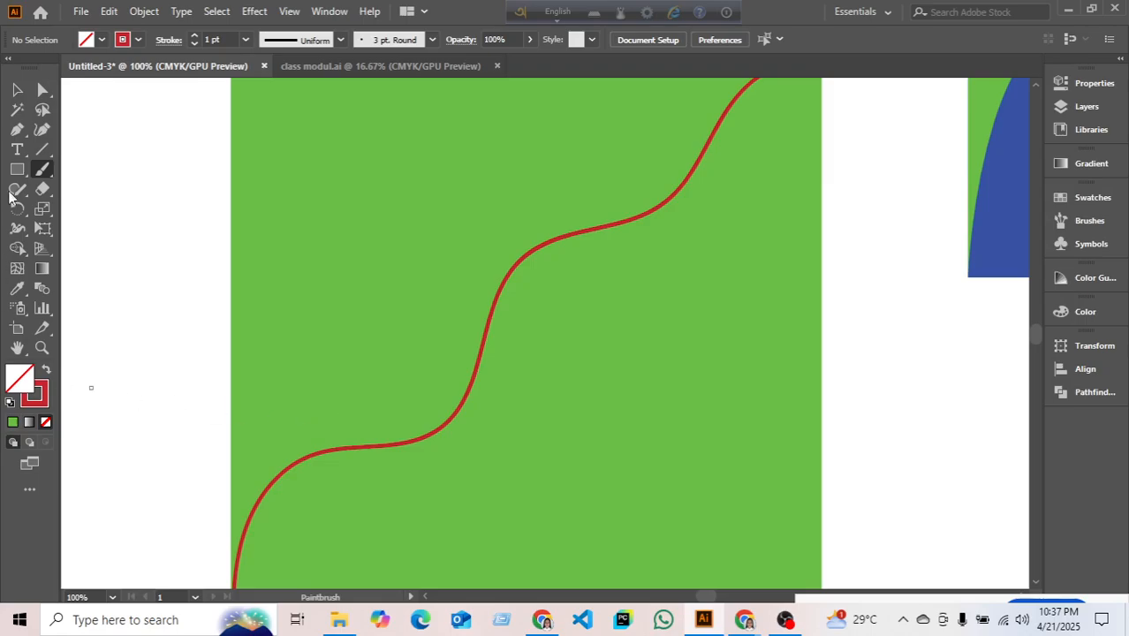
left_click(18, 86)
scroll(225, 372, "down", 2)
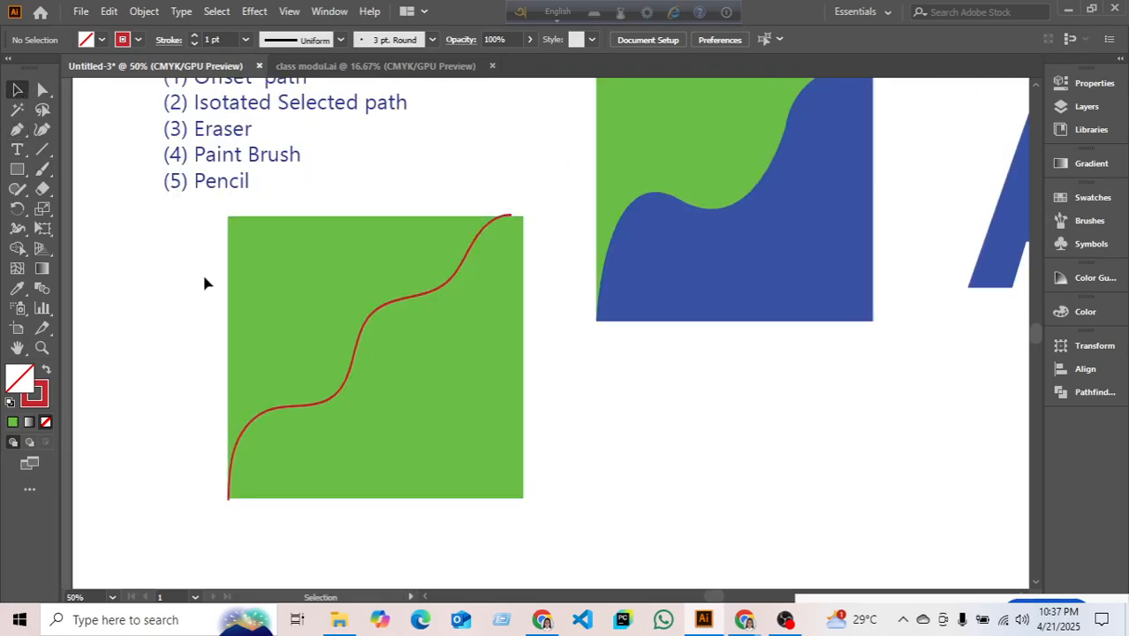
left_click_drag(203, 276, 472, 557)
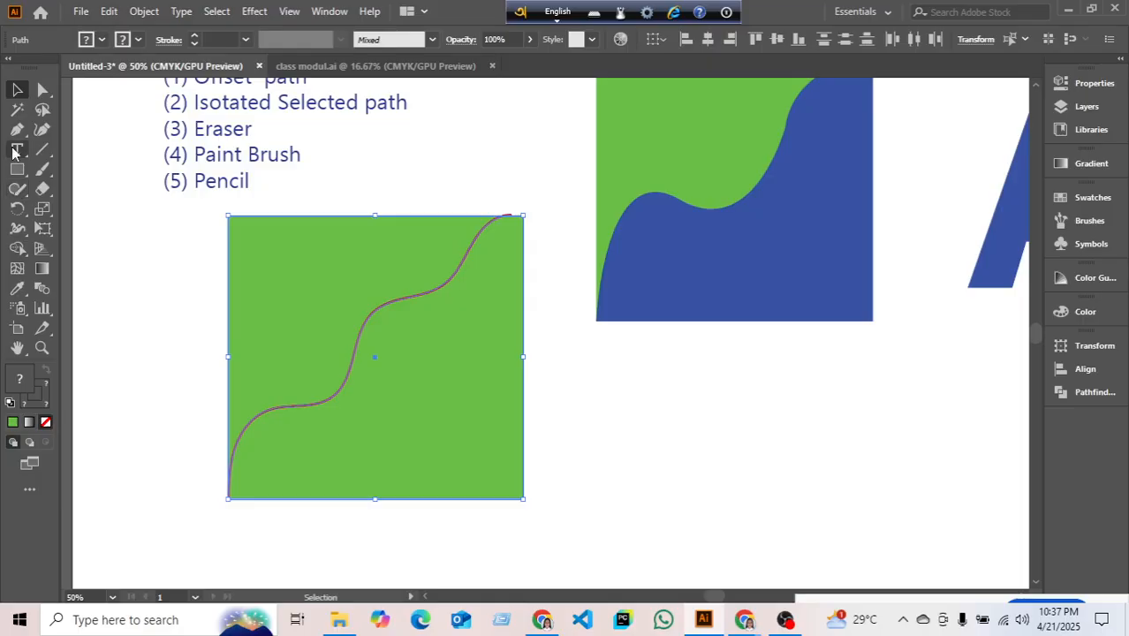
right_click(318, 221)
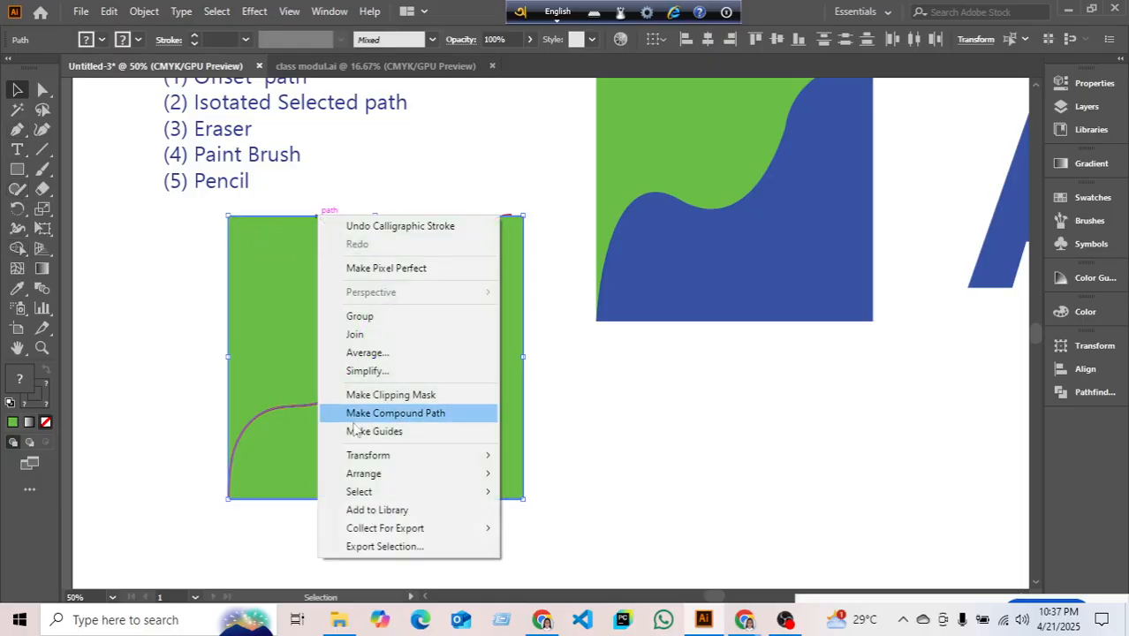
left_click(1065, 391)
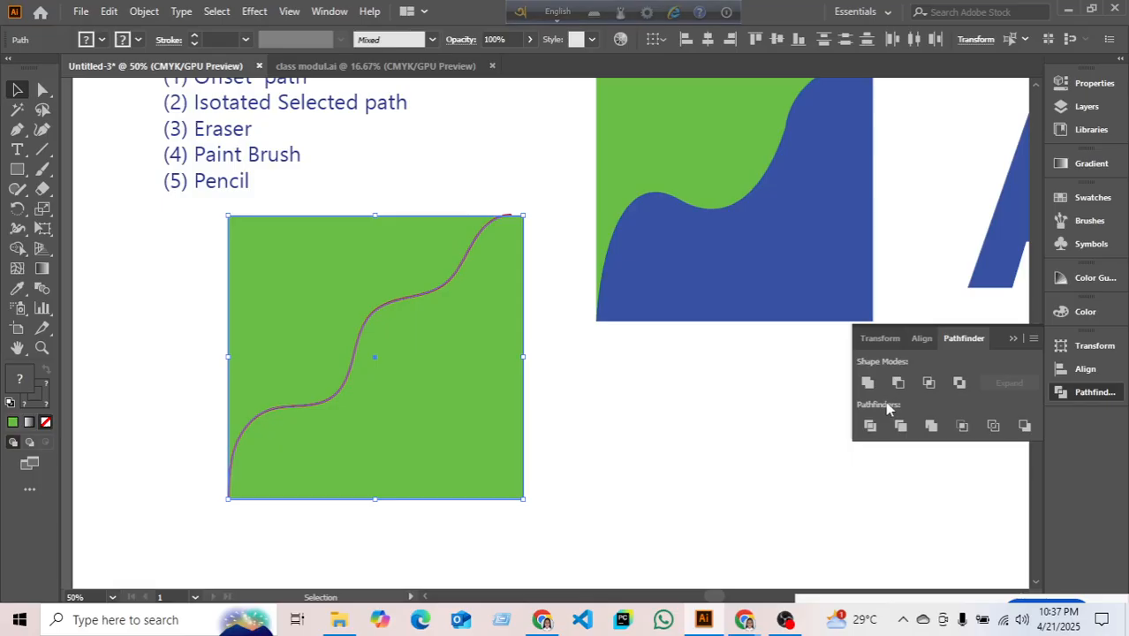
left_click(869, 424)
left_click(521, 208)
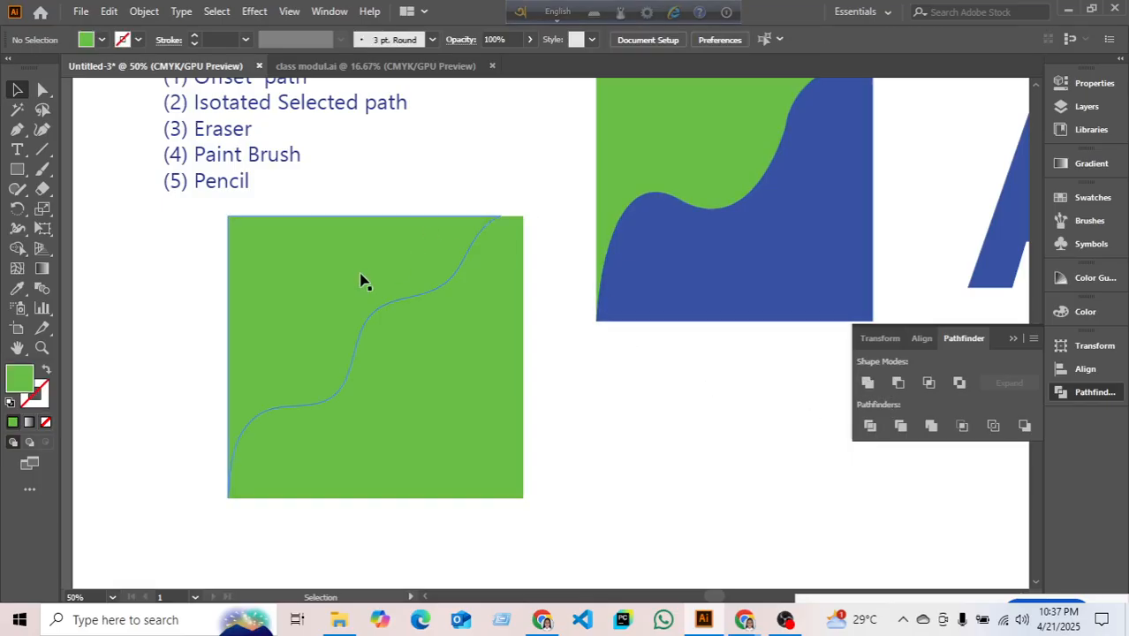
left_click(360, 279)
right_click(147, 275)
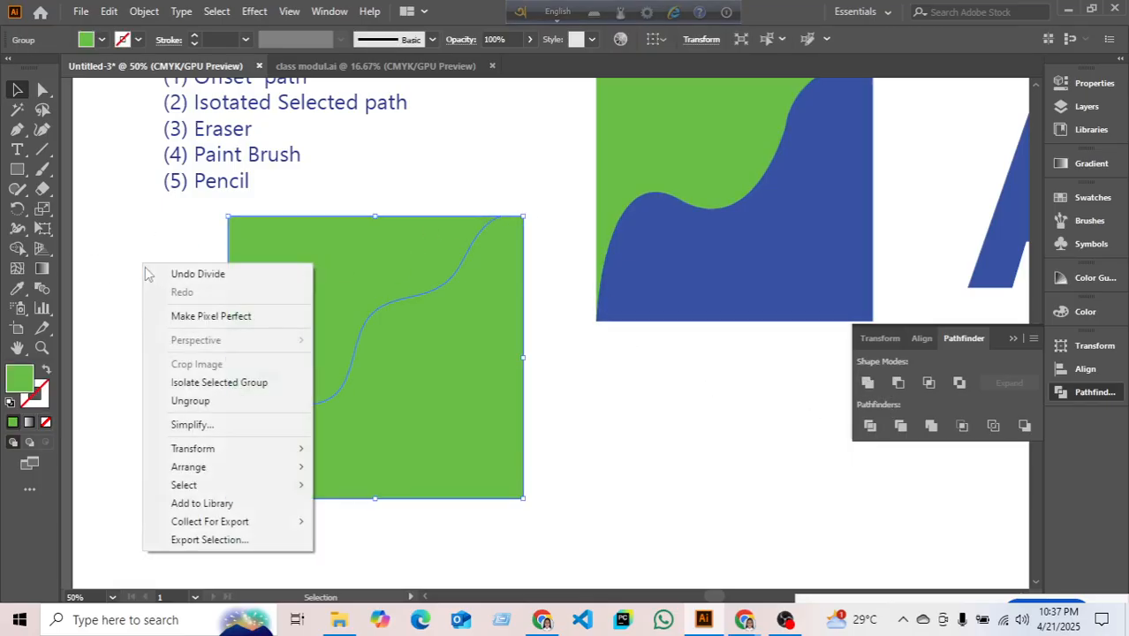
left_click(190, 400)
left_click(97, 301)
left_click(265, 355)
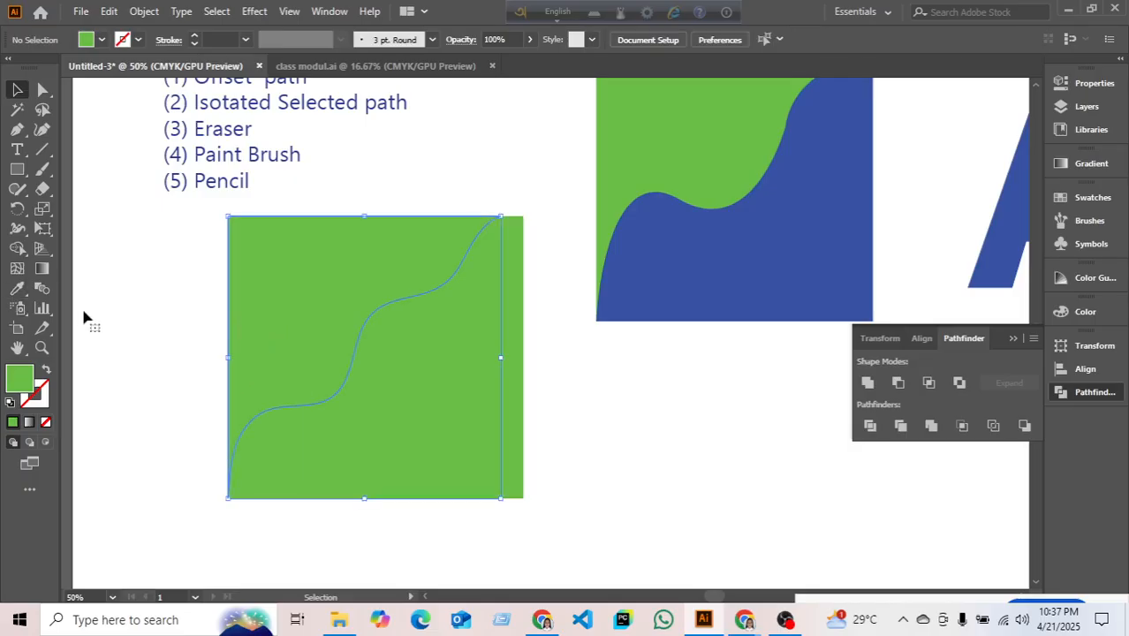
left_click(17, 288)
left_click(744, 245)
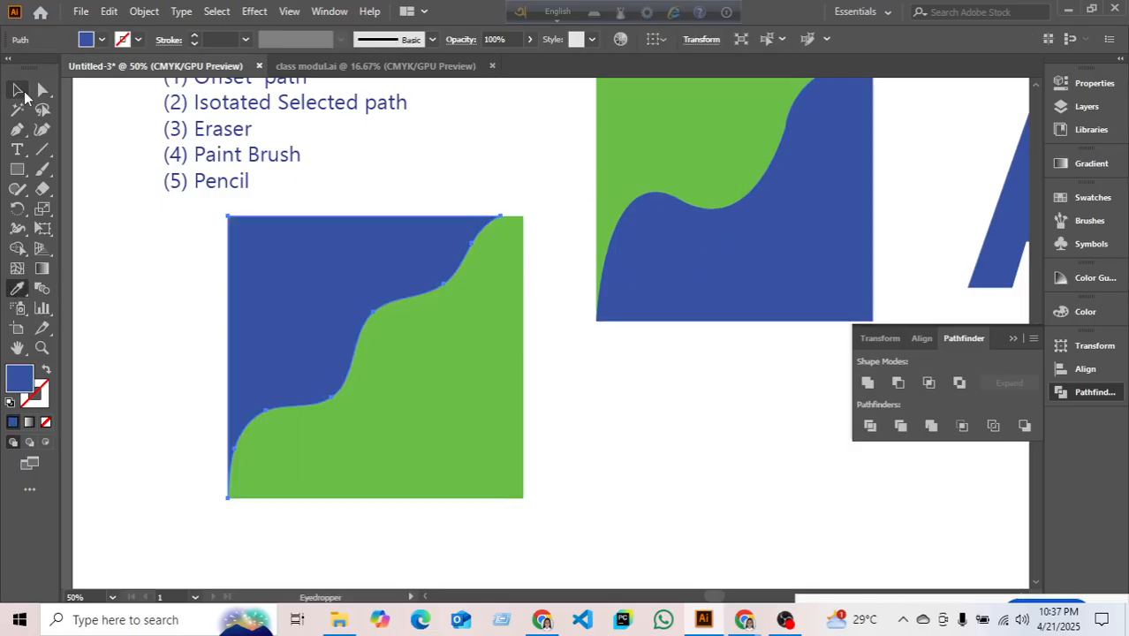
left_click(19, 90)
left_click(159, 345)
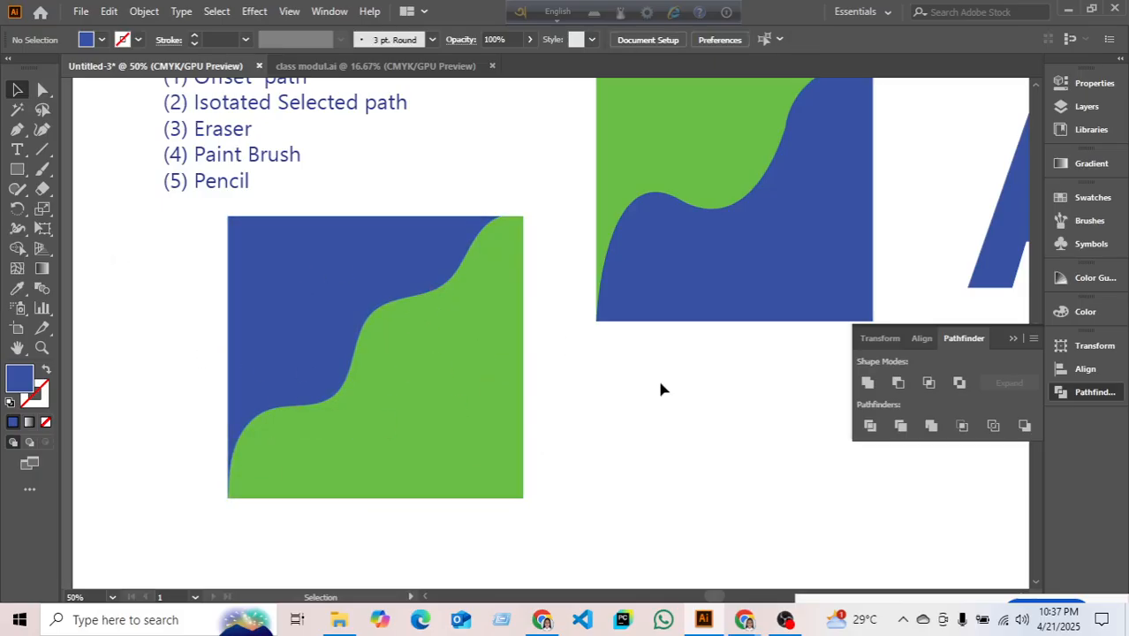
left_click_drag(660, 389, 563, 243)
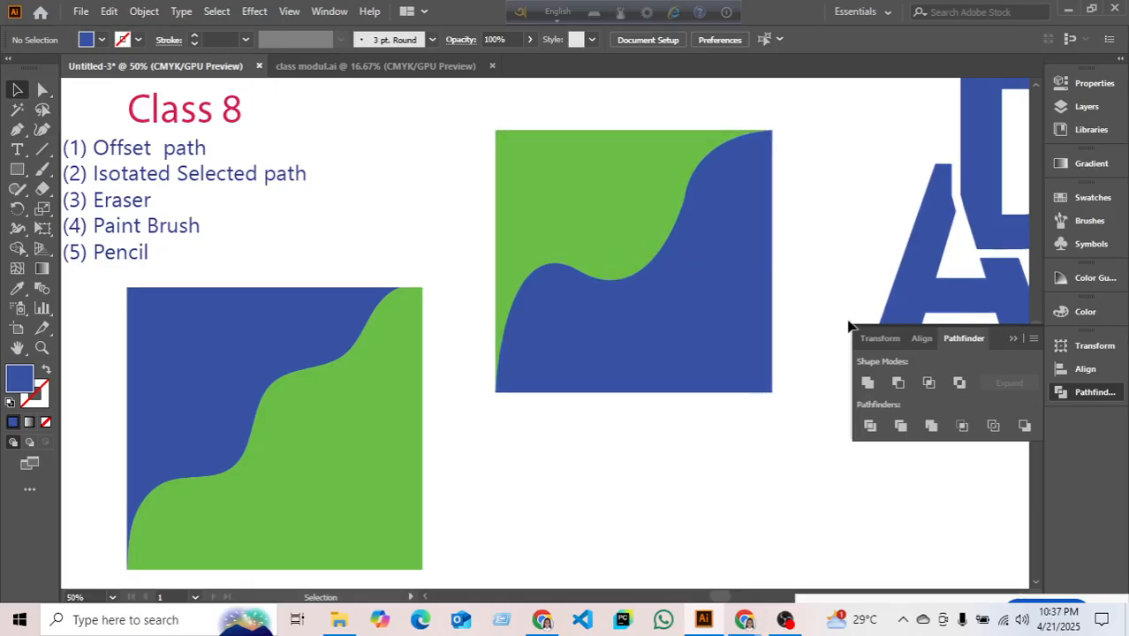
left_click_drag(400, 202, 456, 192)
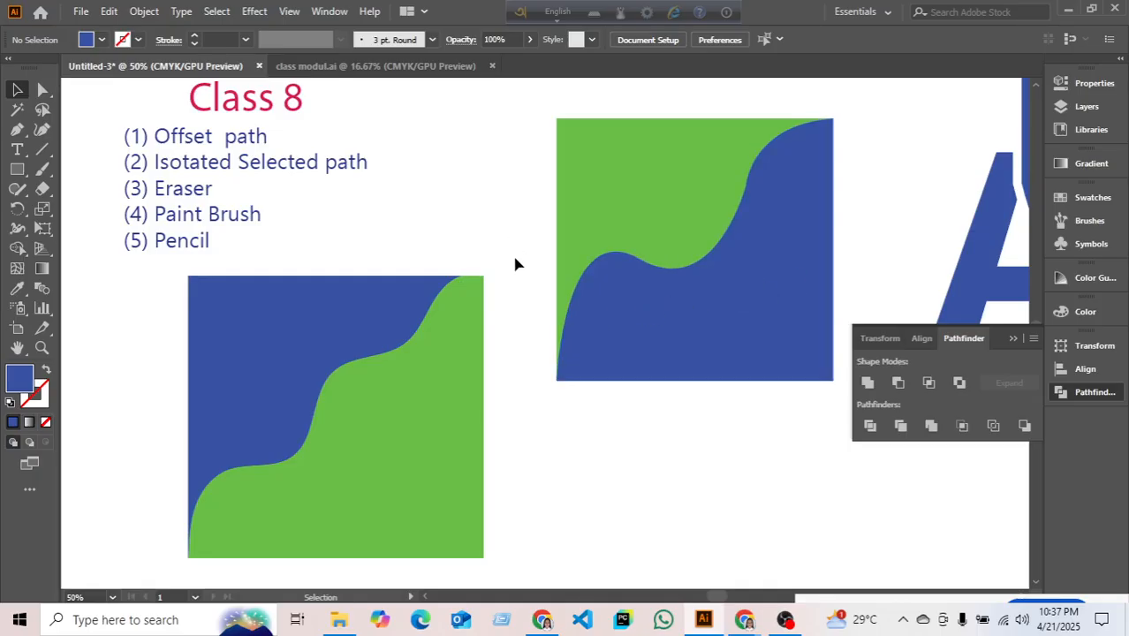
scroll(449, 292, "down", 1)
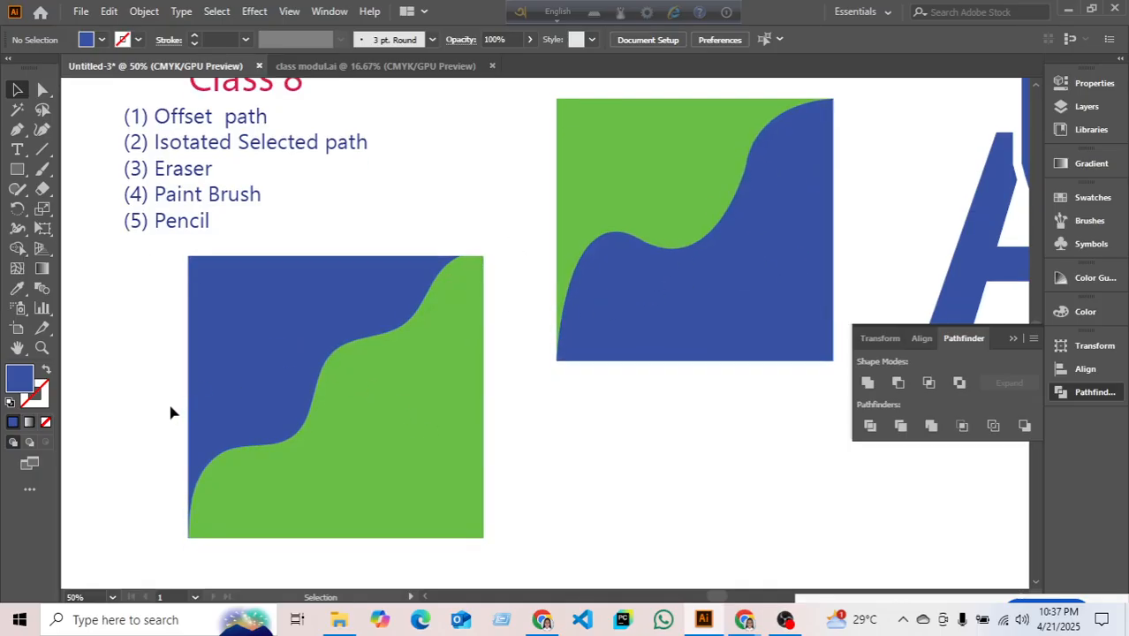
left_click_drag(711, 406, 494, 449)
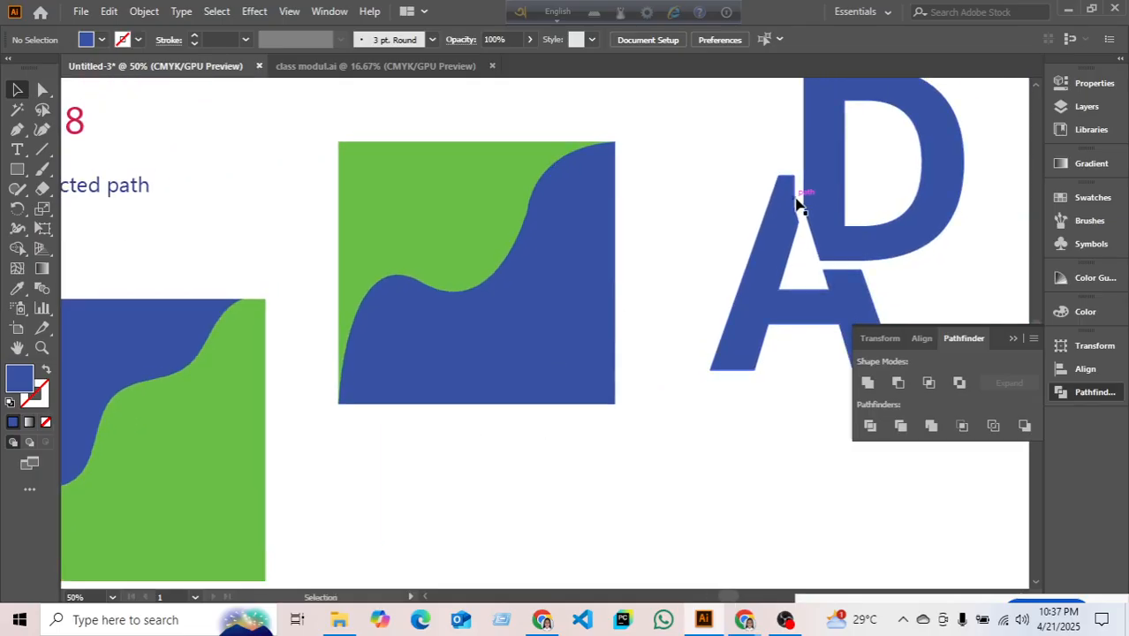
scroll(609, 415, "down", 2)
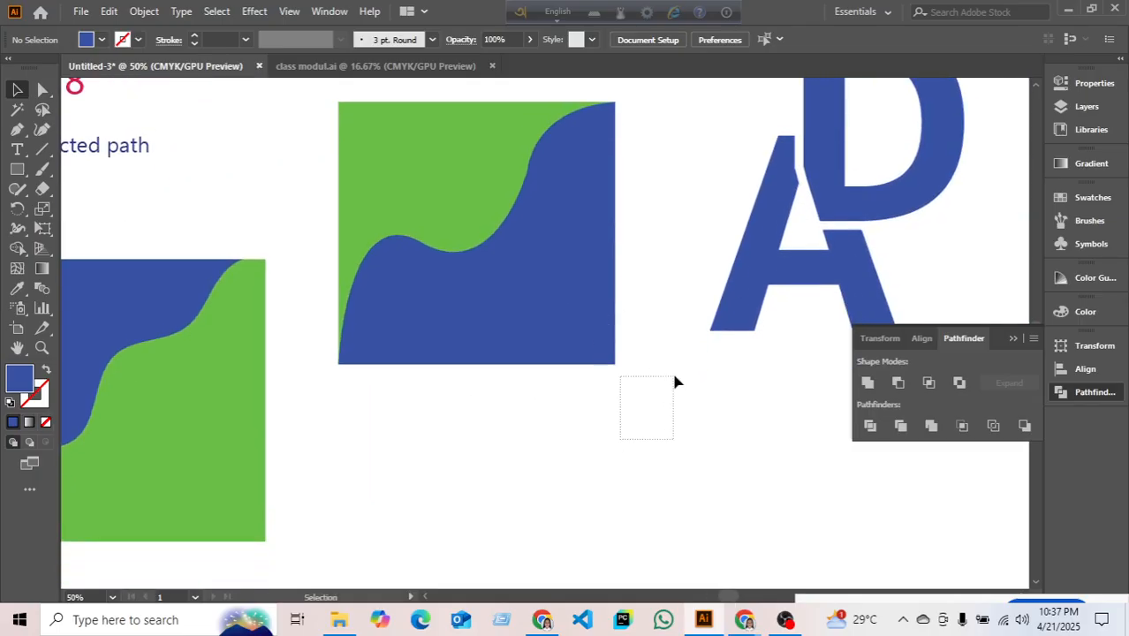
scroll(587, 386, "down", 1)
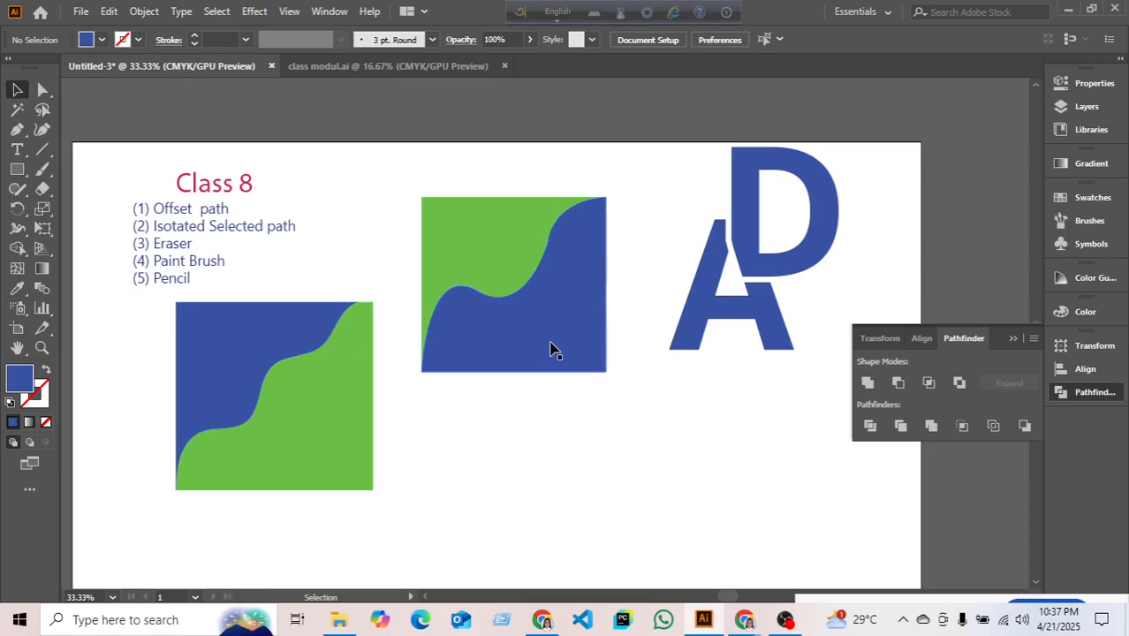
scroll(552, 348, "down", 4)
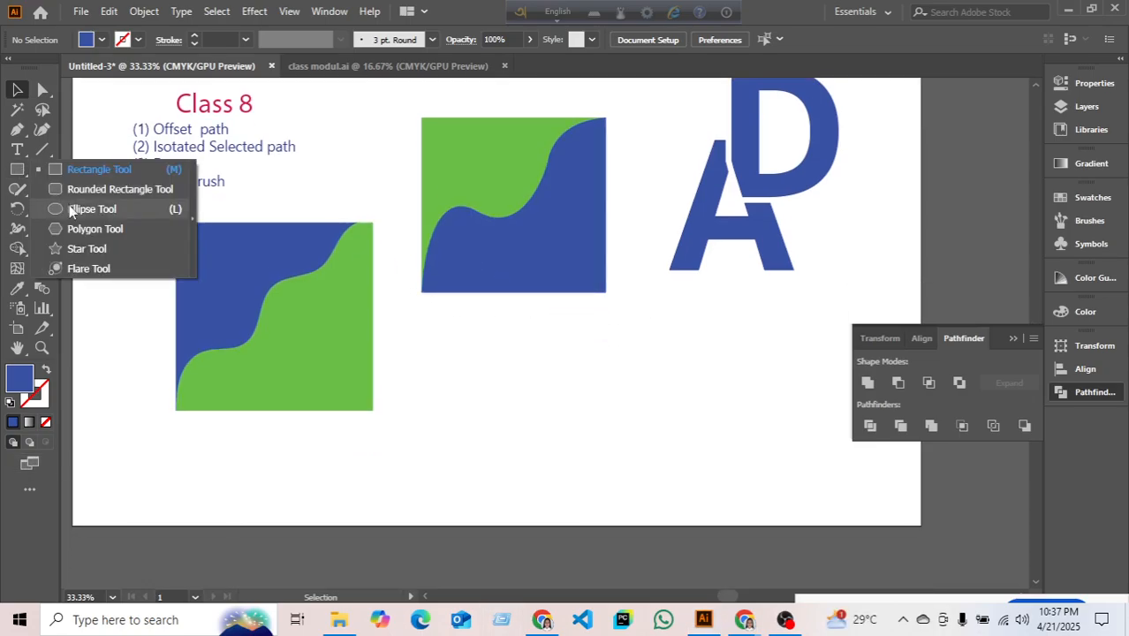
- Draw a blue rectangle below the wavy squares and add a second one via the Rectangle dialog
left_click(79, 172)
left_click_drag(513, 361, 665, 491)
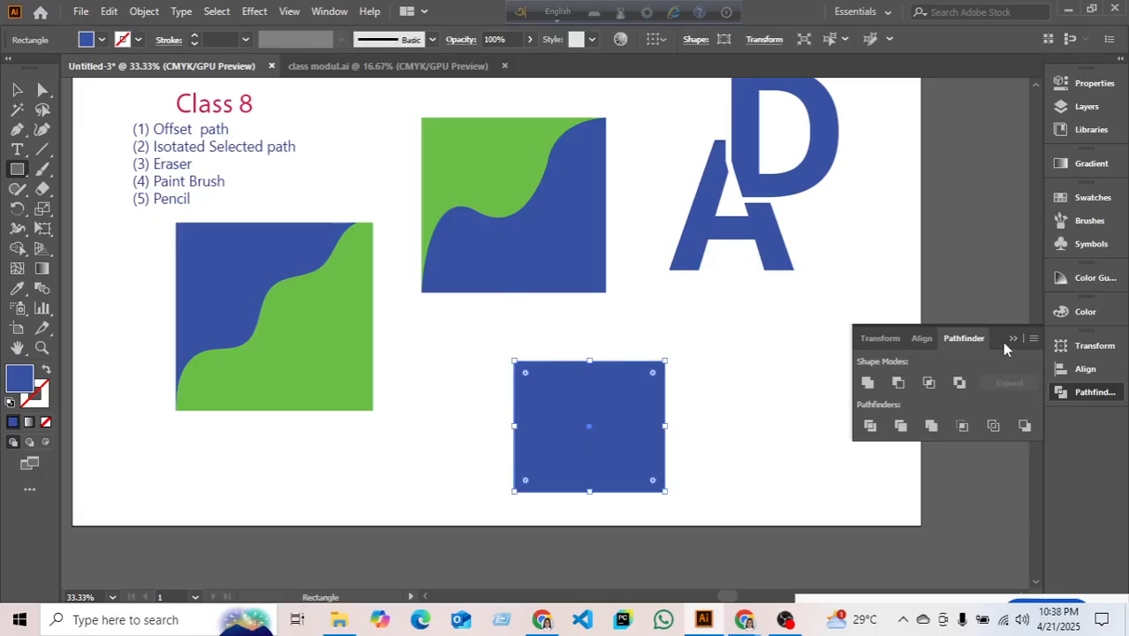
left_click(732, 367)
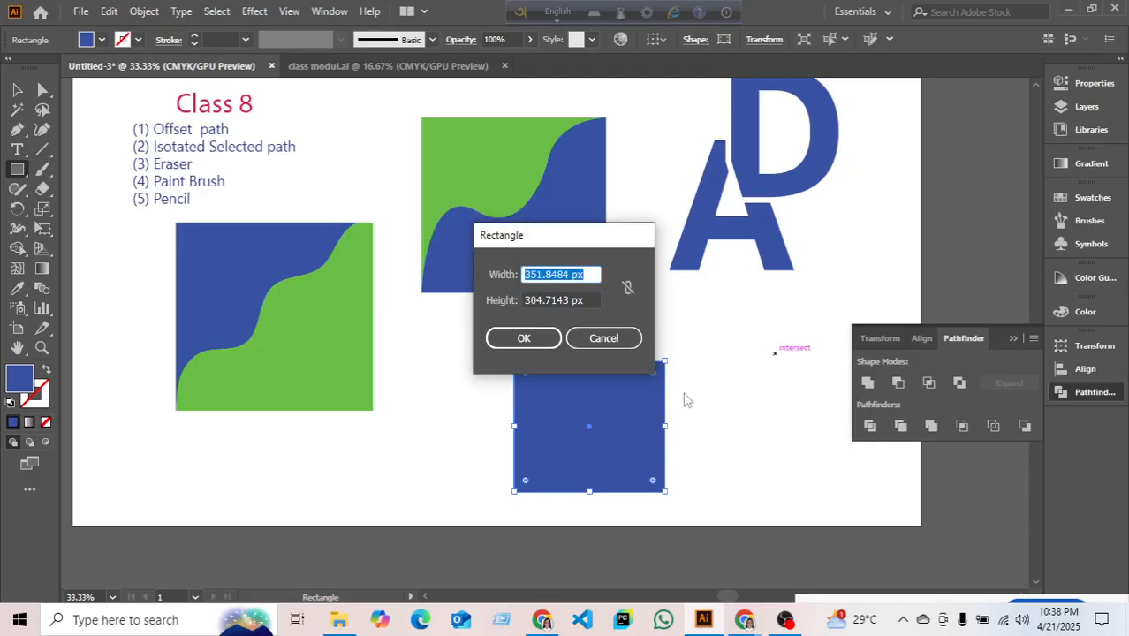
left_click(530, 338)
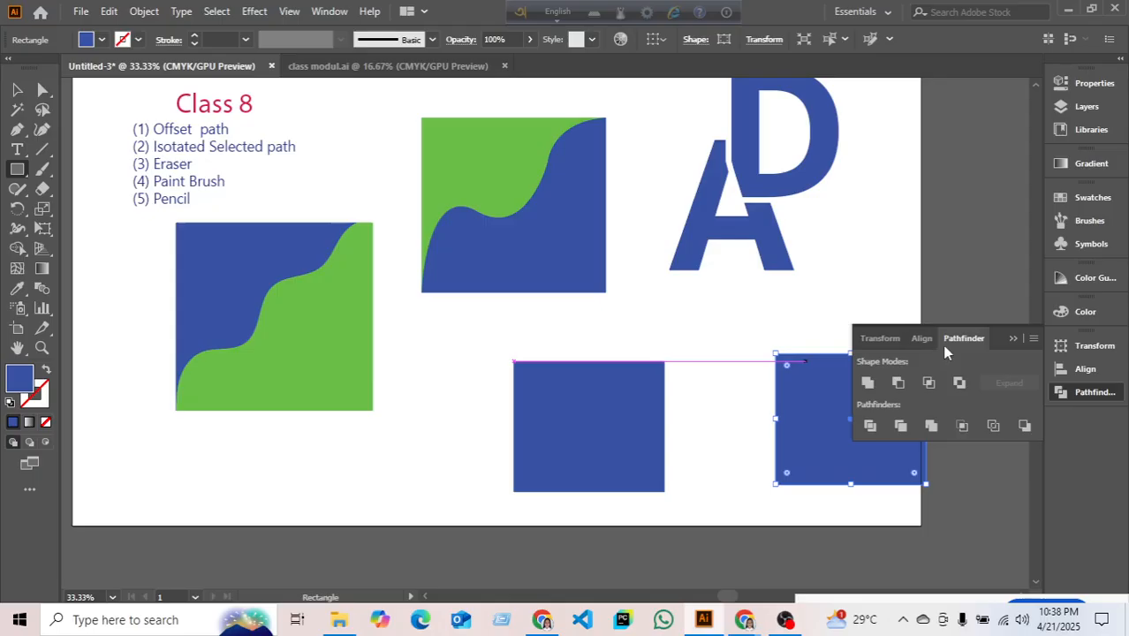
left_click(1013, 339)
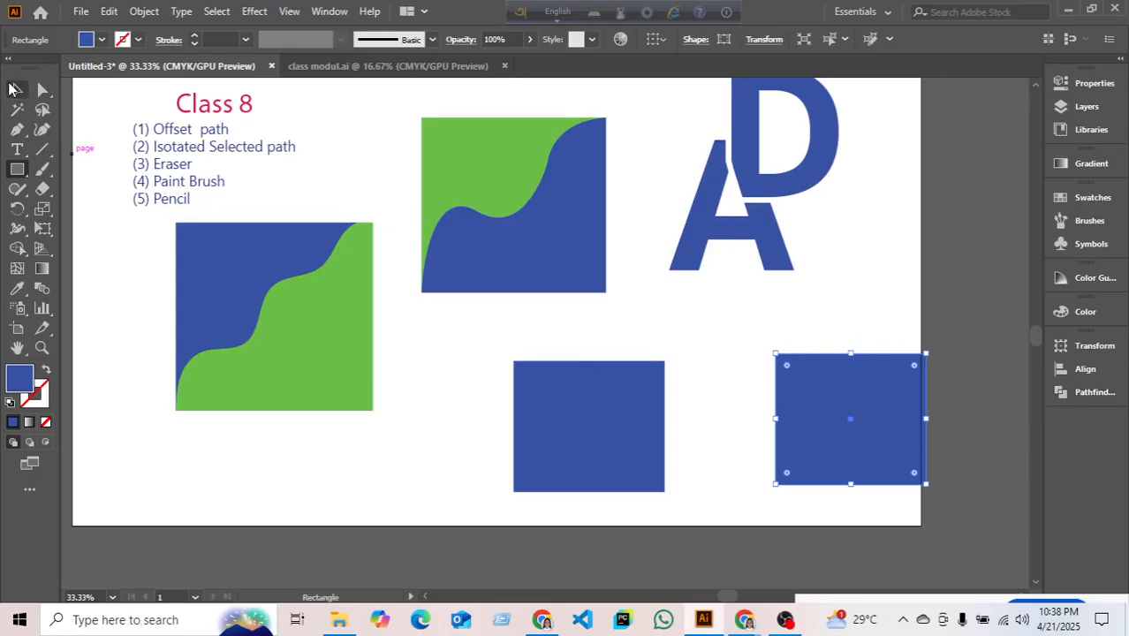
- Move the lower blue rectangle slightly left and enlarge it evenly about its centre
left_click(13, 89)
left_click(279, 470)
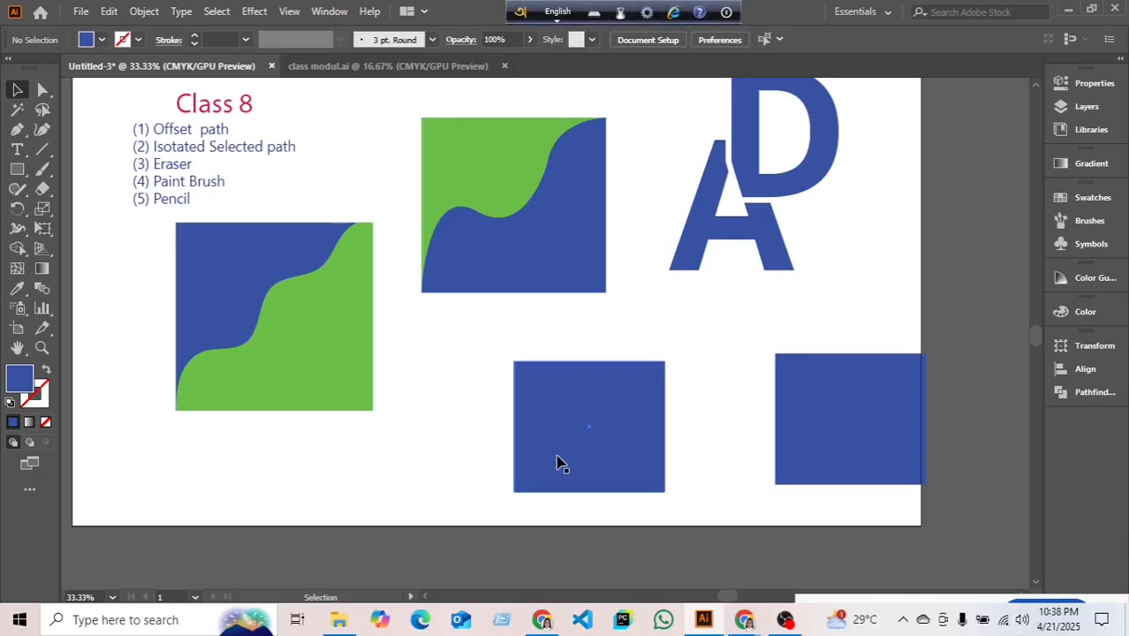
left_click_drag(557, 460, 510, 464)
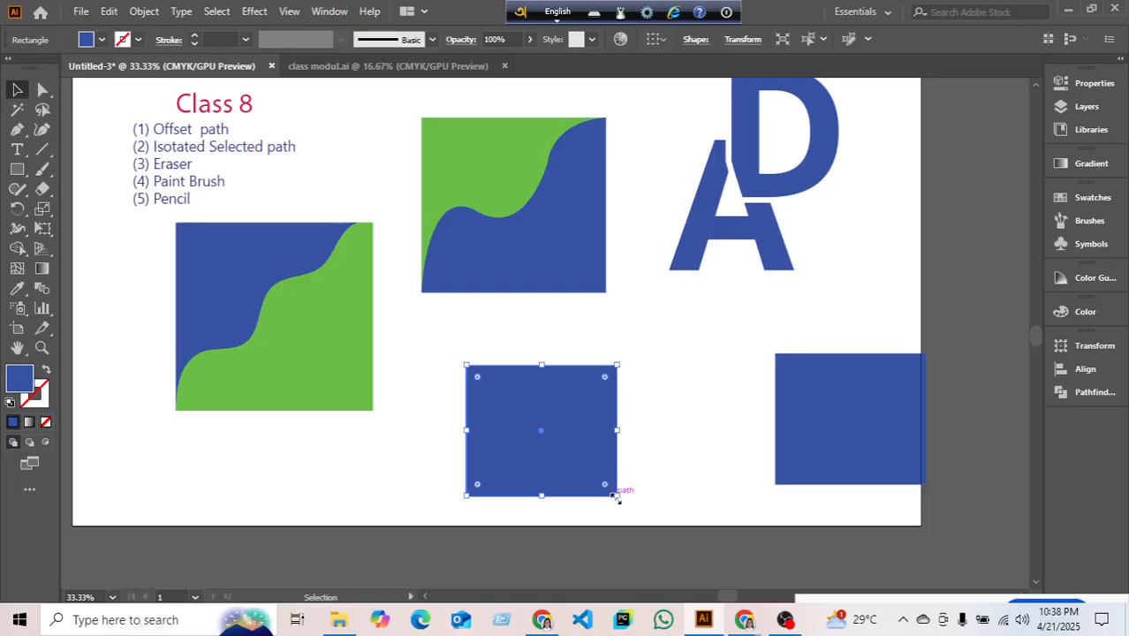
left_click_drag(615, 497, 628, 504)
left_click_drag(653, 343, 652, 341)
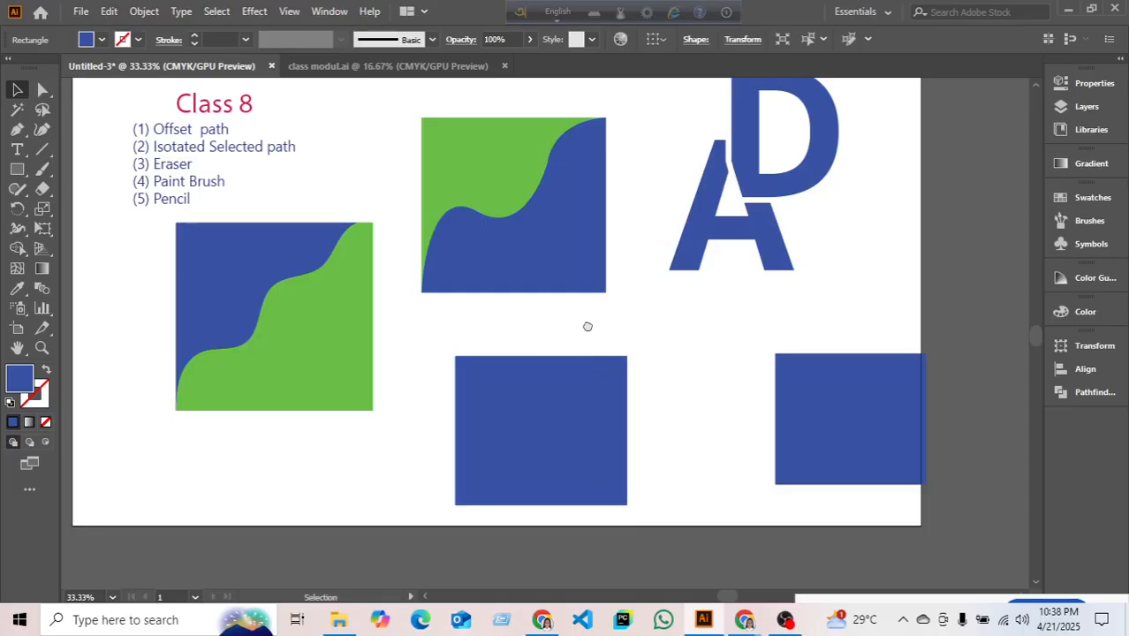
left_click_drag(587, 325, 544, 280)
scroll(417, 370, "up", 2)
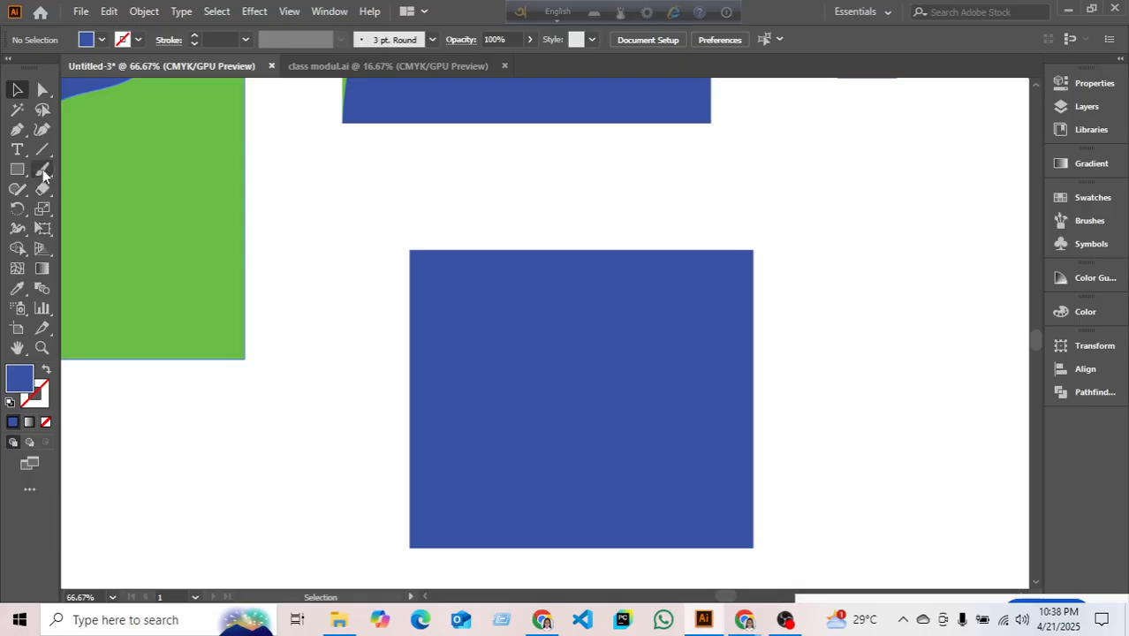
- With the Pen tool, draw the upper wave edge from the square's bottom-left to top-right corner
left_click_drag(18, 130, 124, 180)
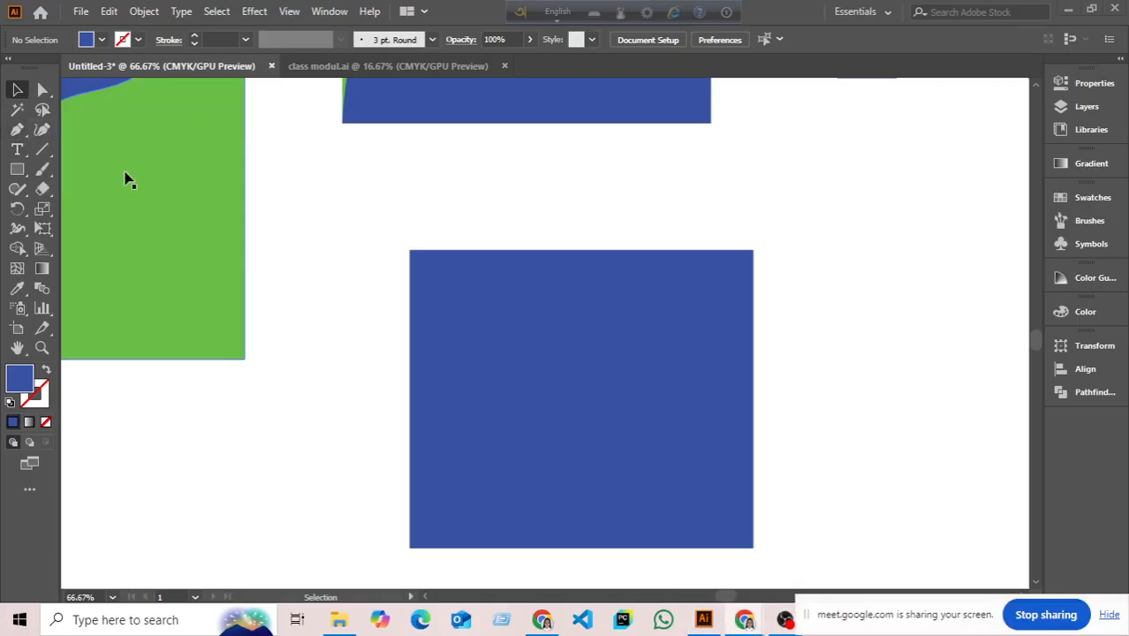
left_click_drag(19, 130, 84, 123)
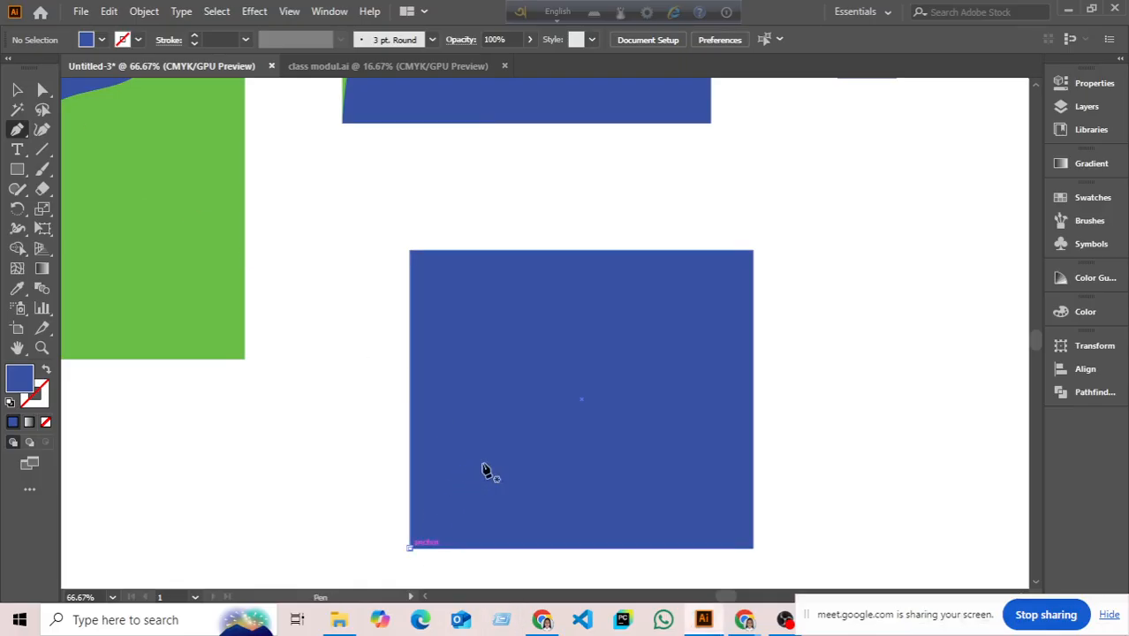
left_click(409, 547)
left_click_drag(548, 406, 647, 433)
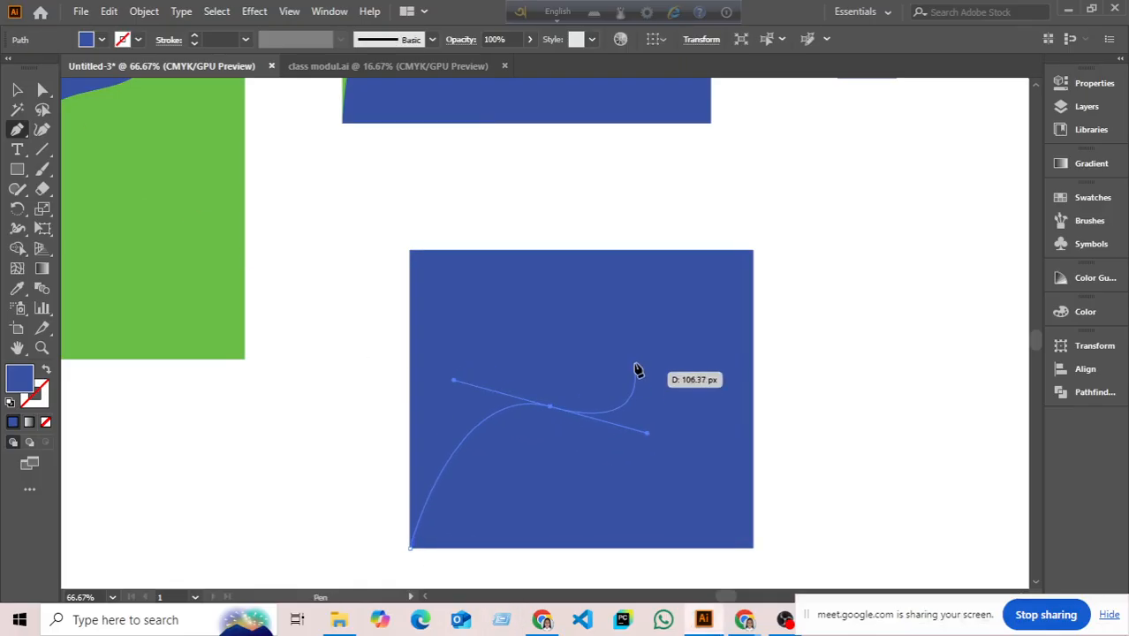
left_click(645, 330)
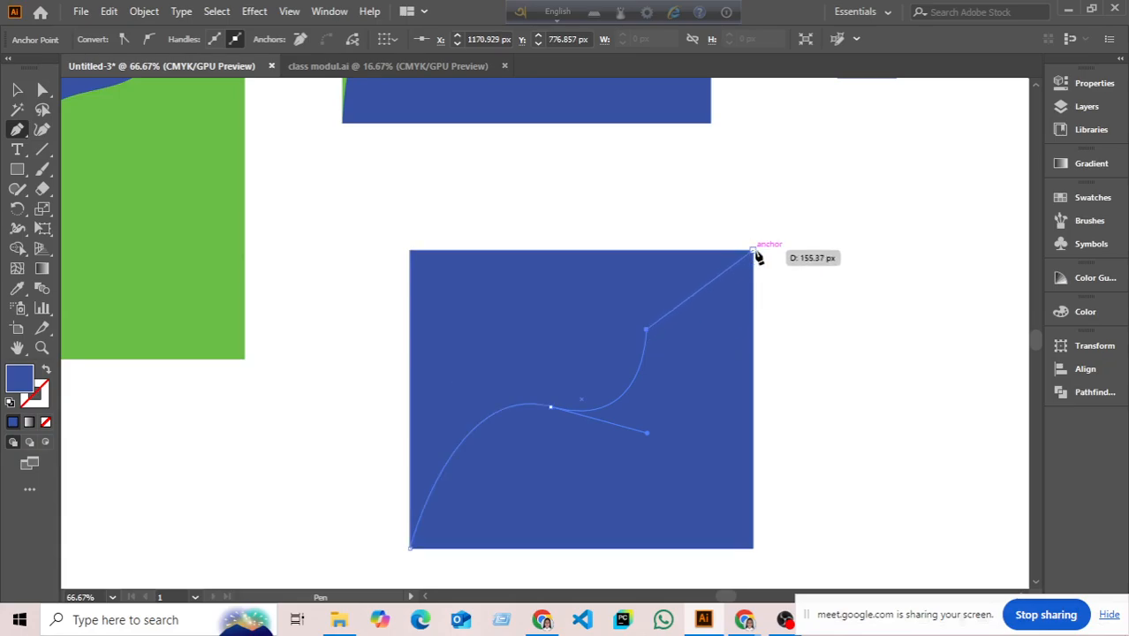
left_click_drag(753, 251, 832, 243)
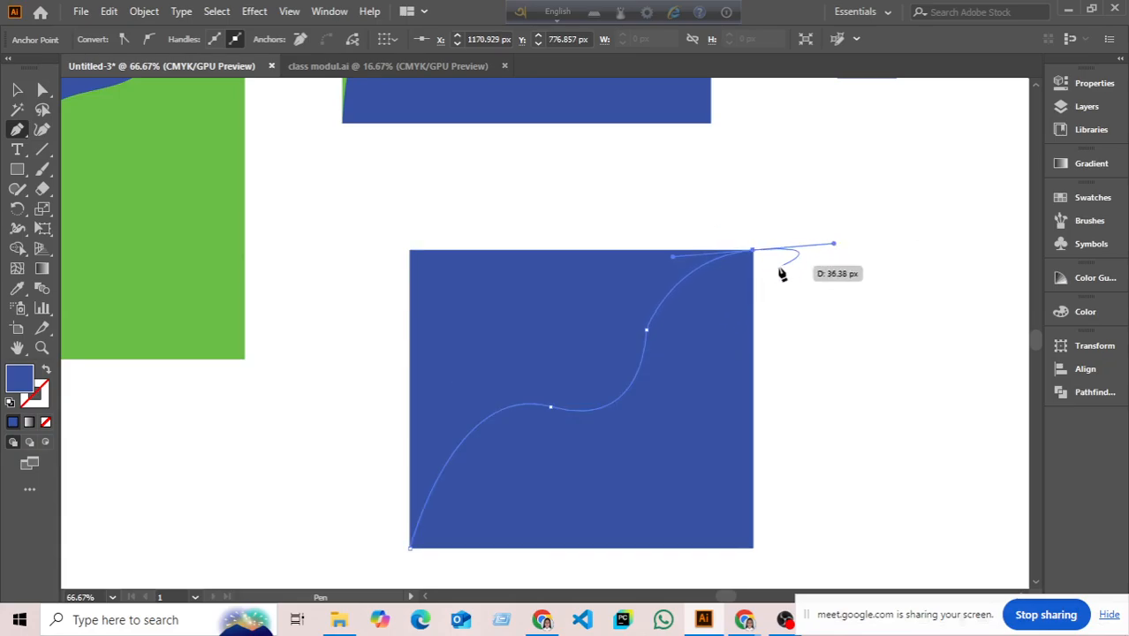
left_click(752, 251)
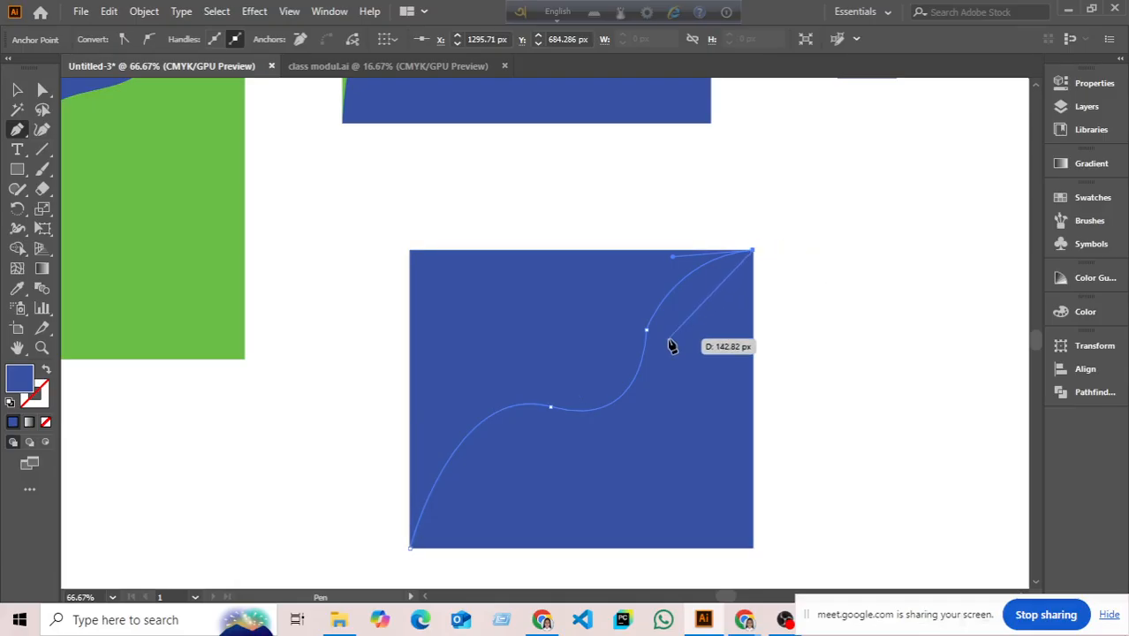
- Draw the return edge back down the wave to close the band path
left_click_drag(668, 339, 668, 391)
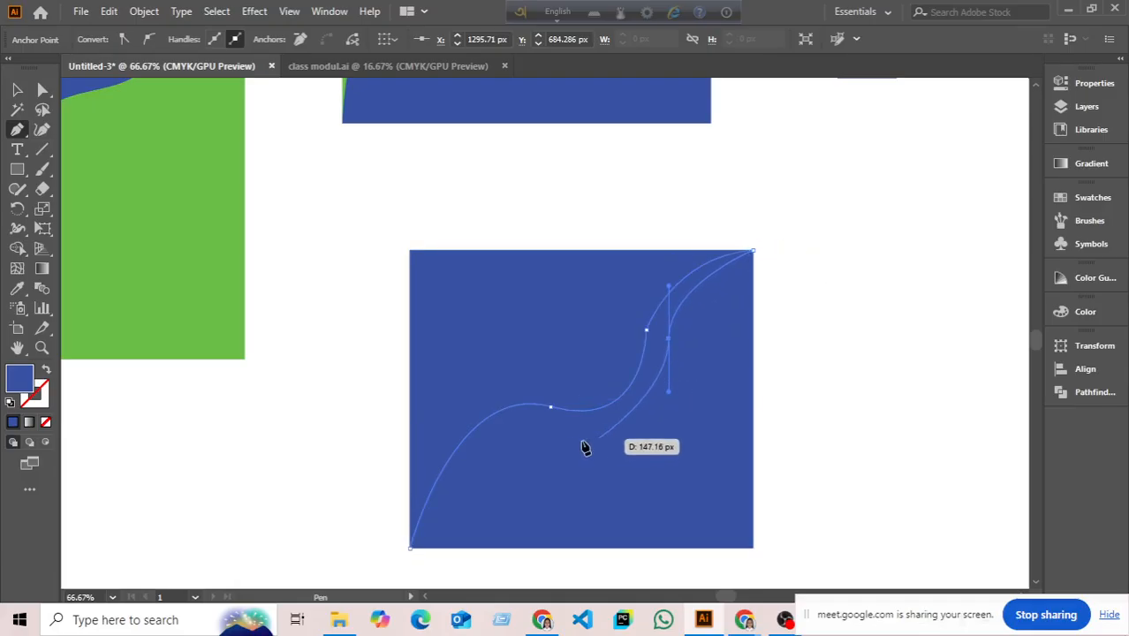
left_click_drag(549, 426, 494, 396)
left_click(548, 426)
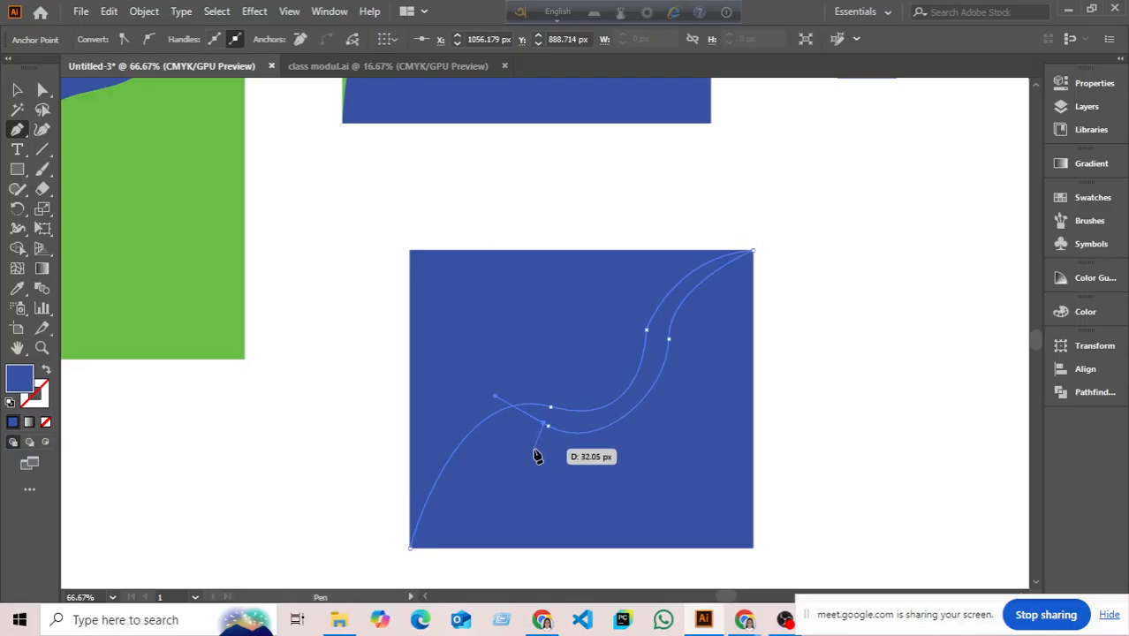
left_click(543, 422)
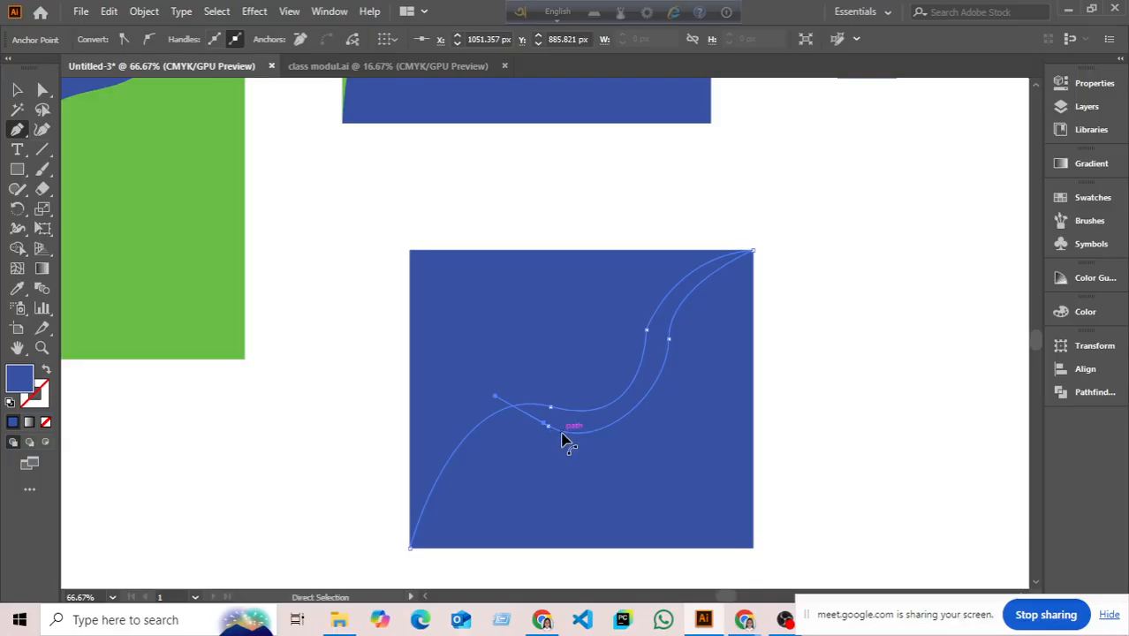
key("ctrl+z")
left_click(548, 425)
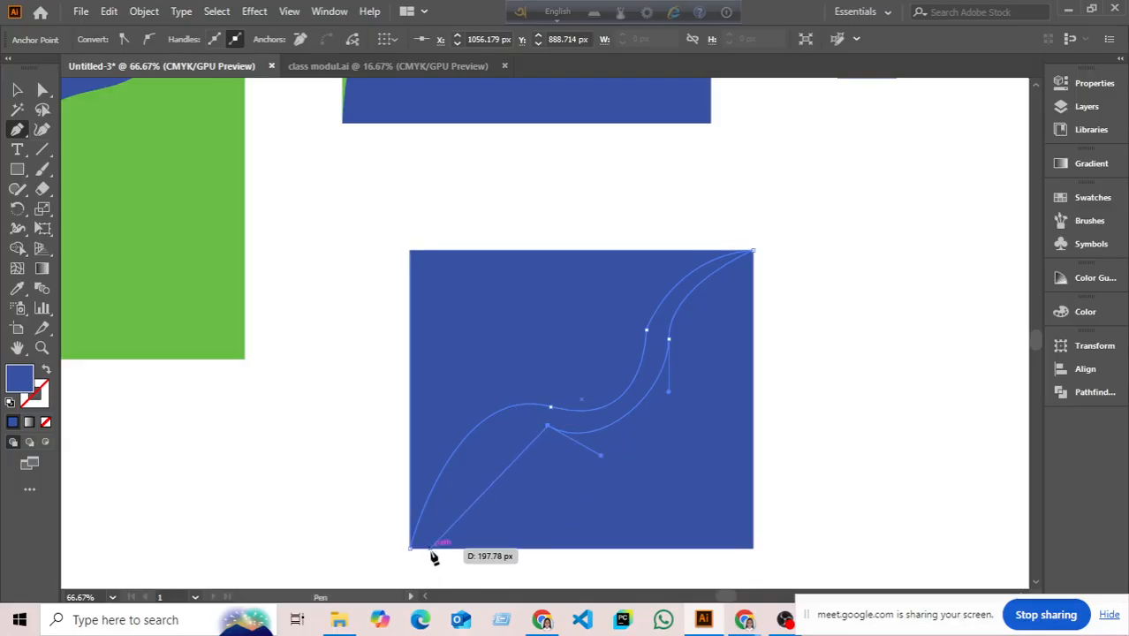
left_click_drag(432, 556, 338, 587)
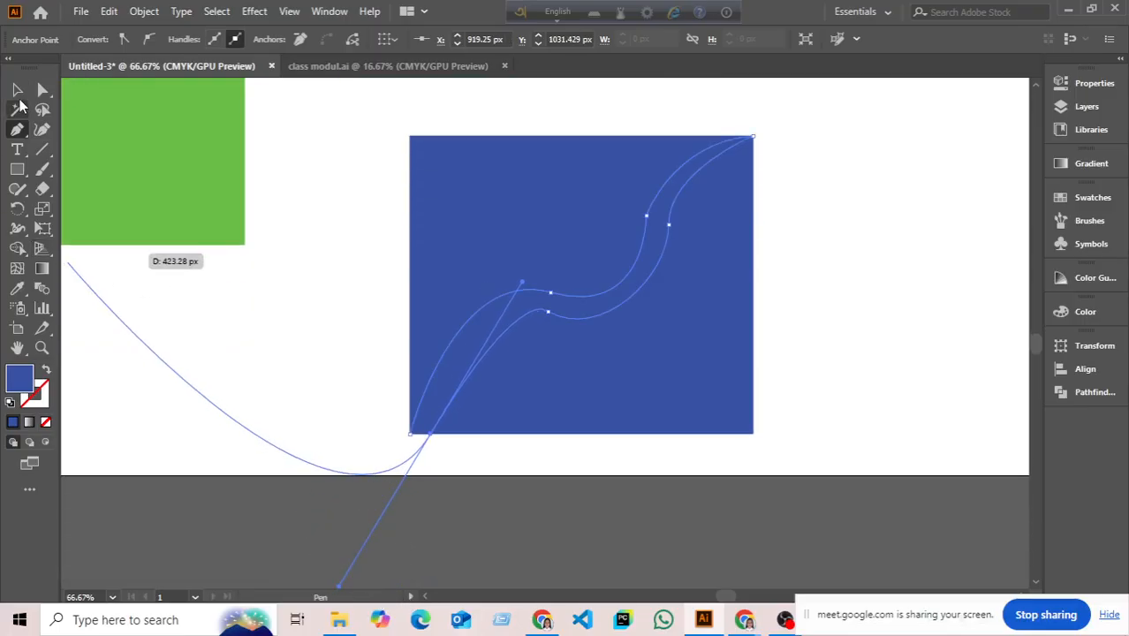
left_click(17, 91)
- Split the square and band with Shape Builder, then pull the wavy band out and delete it
left_click(144, 331)
left_click(472, 283)
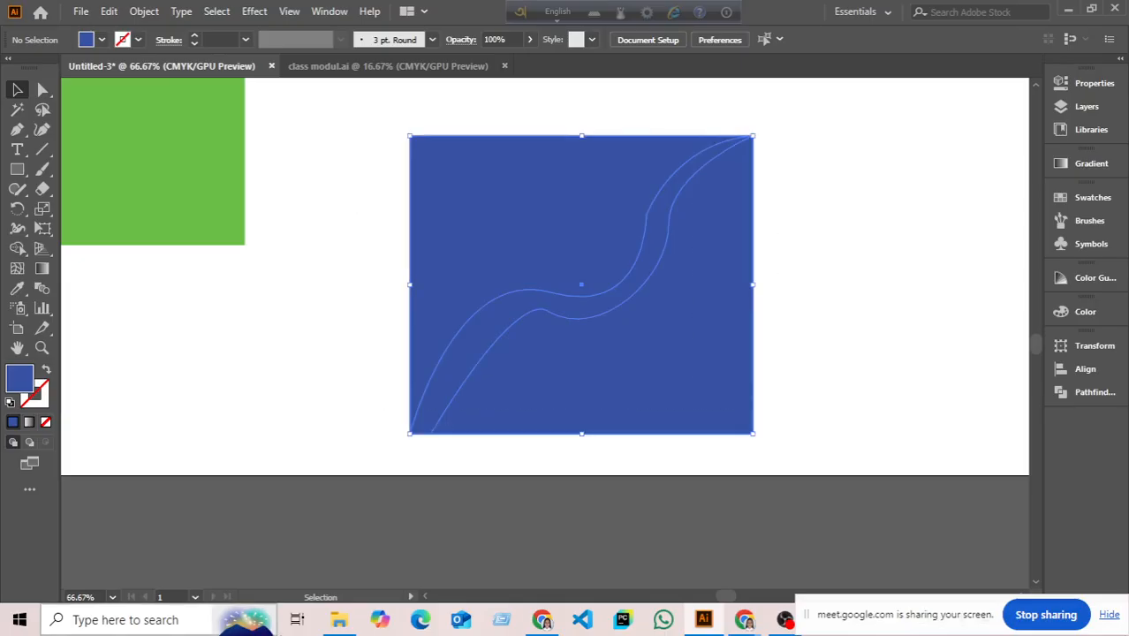
left_click(18, 248)
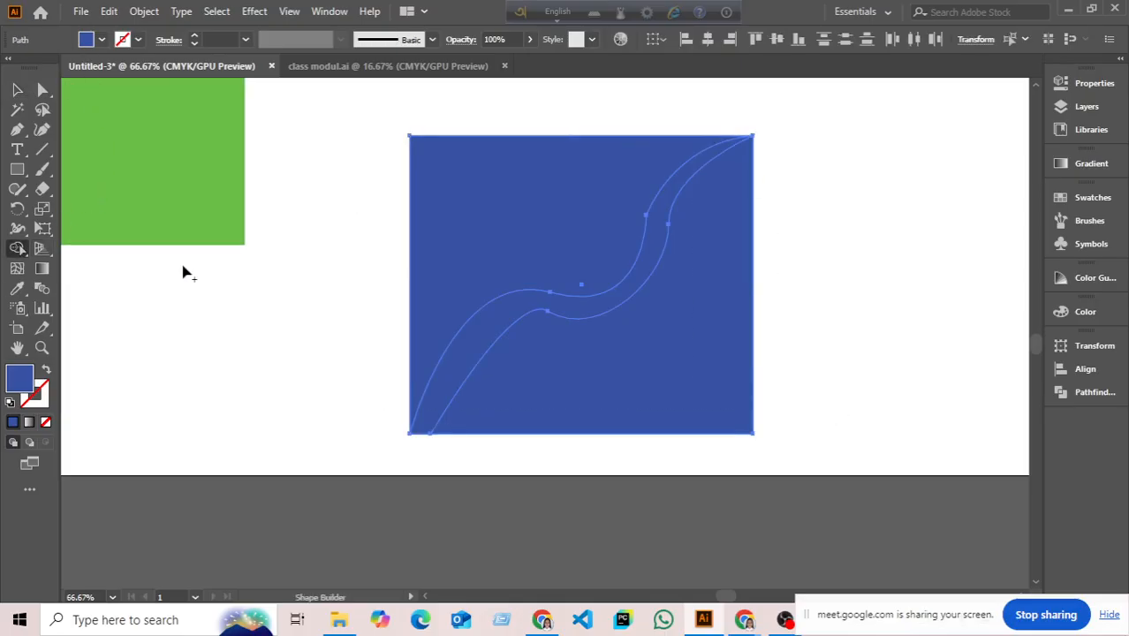
left_click(17, 89)
left_click(215, 345)
left_click_drag(504, 346, 203, 378)
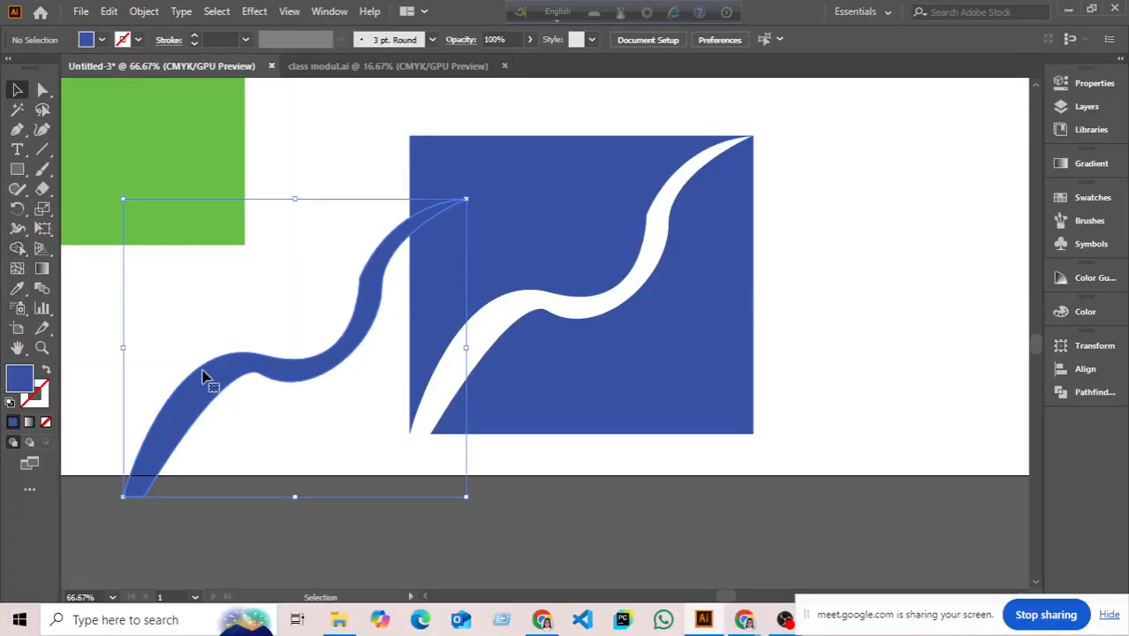
key("Delete")
scroll(441, 335, "down", 3)
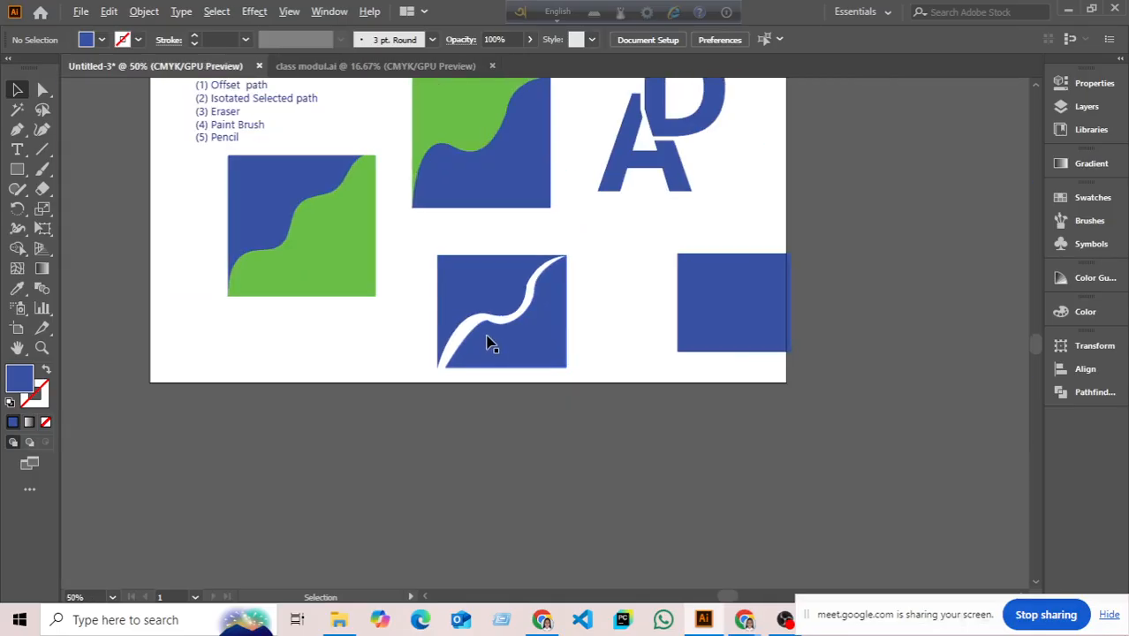
- Move the plain blue square left and the wave-cut square down-left, then frame the artwork
left_click_drag(583, 318, 437, 400)
left_click_drag(579, 371, 528, 371)
left_click_drag(393, 423, 328, 454)
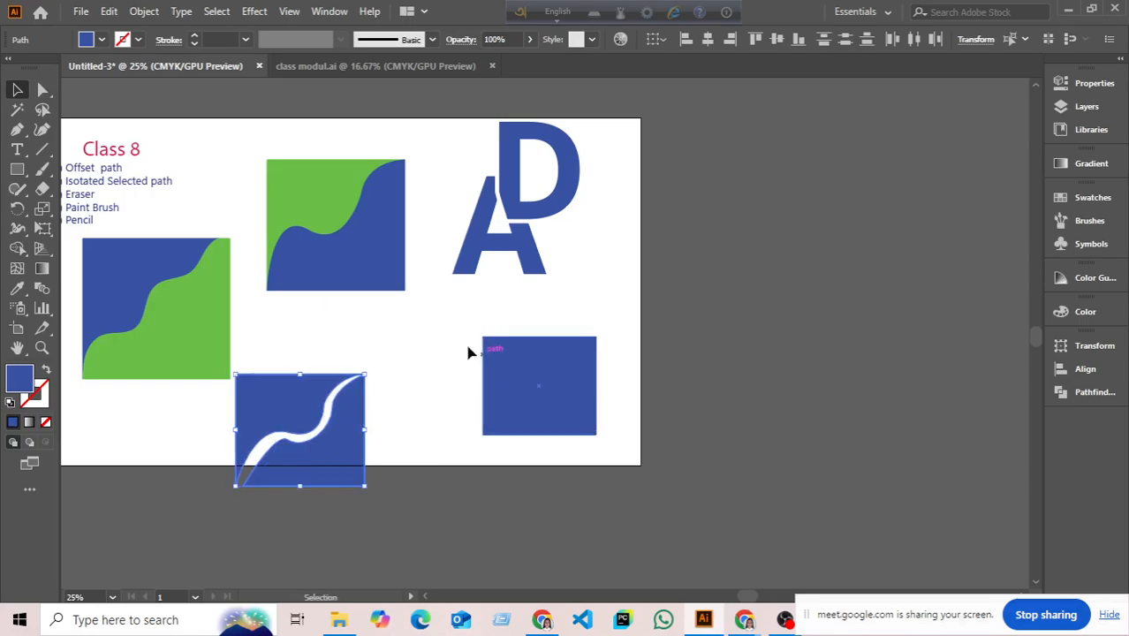
left_click_drag(427, 326, 421, 342)
left_click(382, 360)
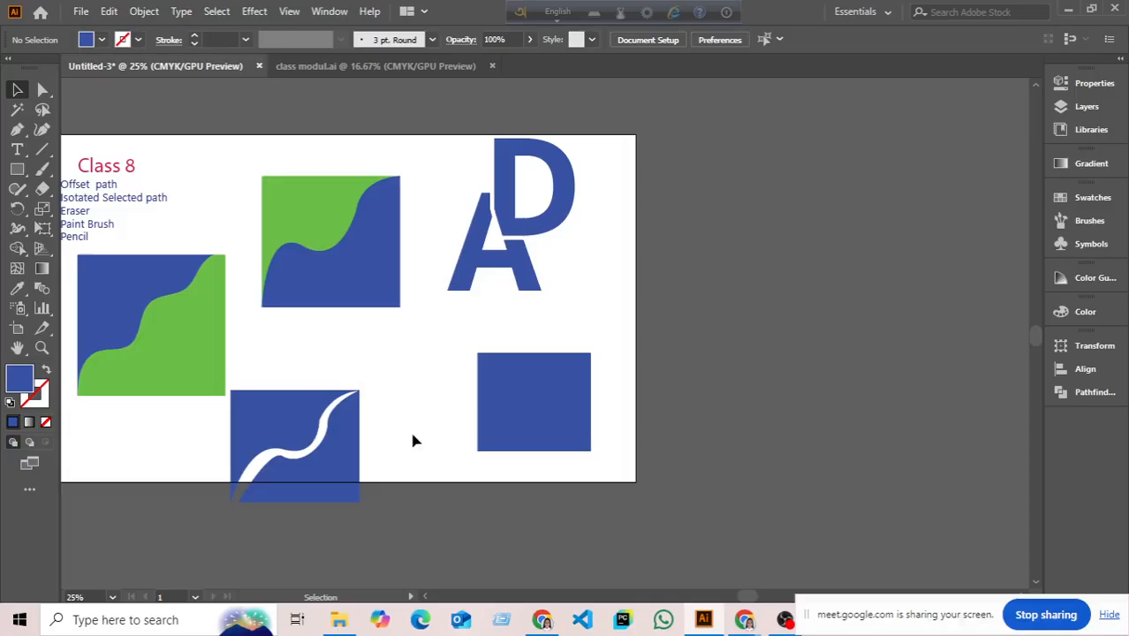
scroll(322, 455, "up", 1)
left_click_drag(459, 399, 476, 449)
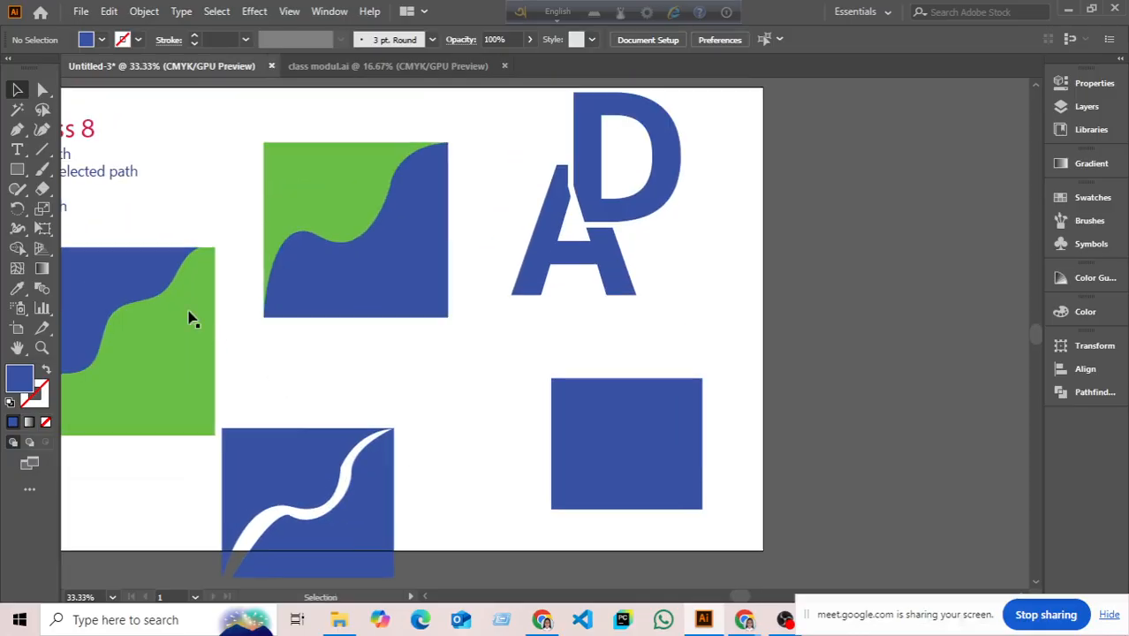
- Choose the Paintbrush Tool from the brush tool flyout
right_click(48, 153)
left_click(34, 171)
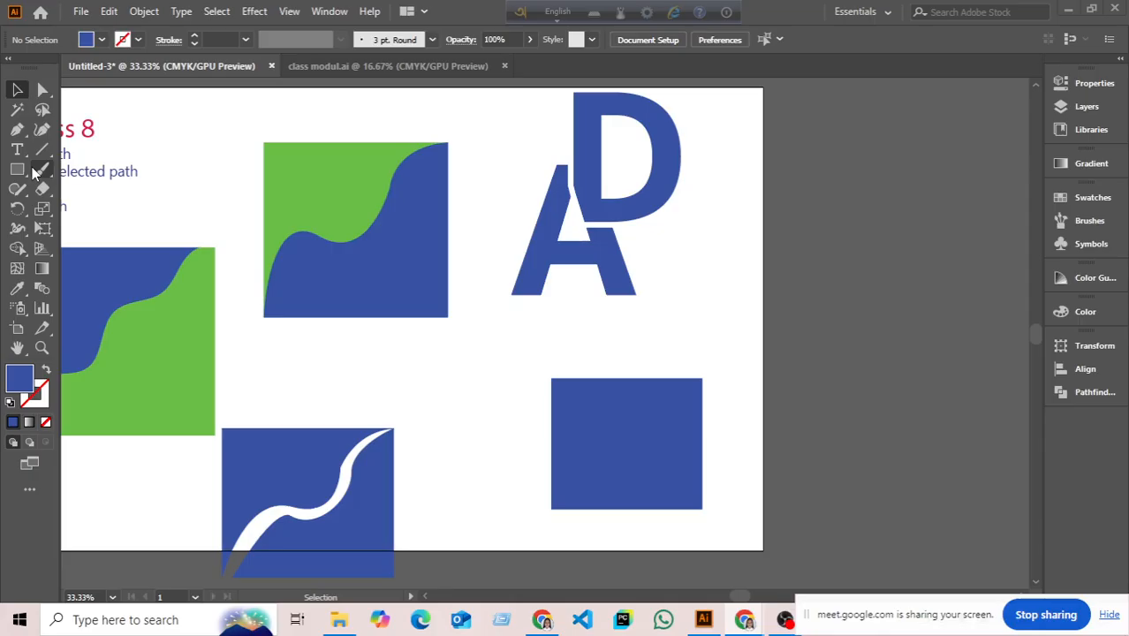
right_click(37, 173)
left_click(110, 171)
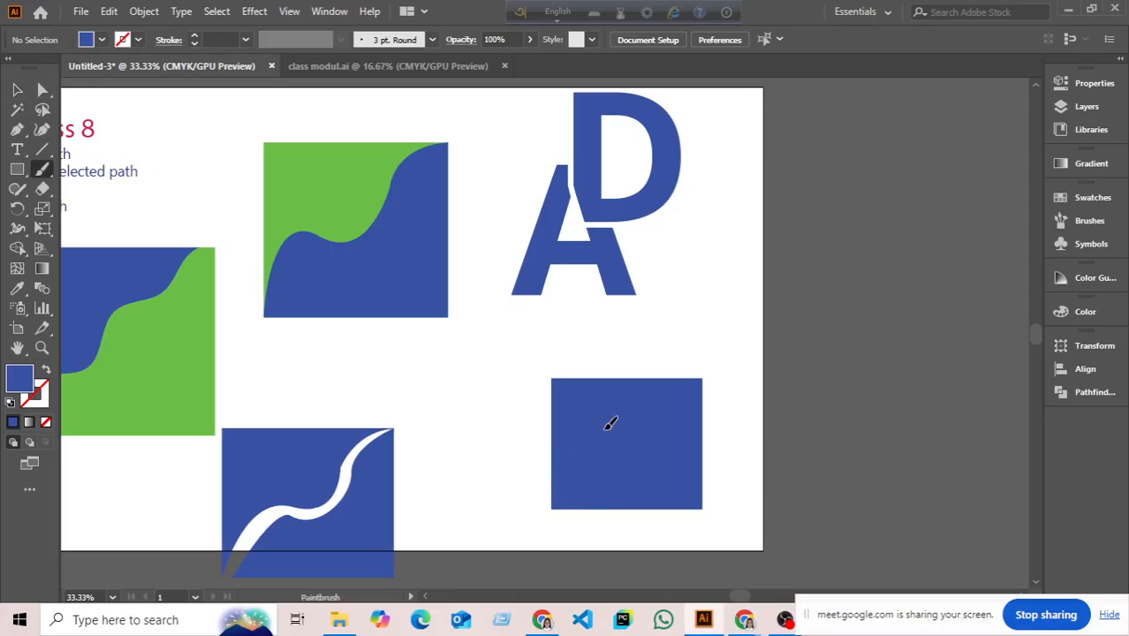
- Swap fill and stroke, then set a 5 pt yellow stroke
key("shift+x")
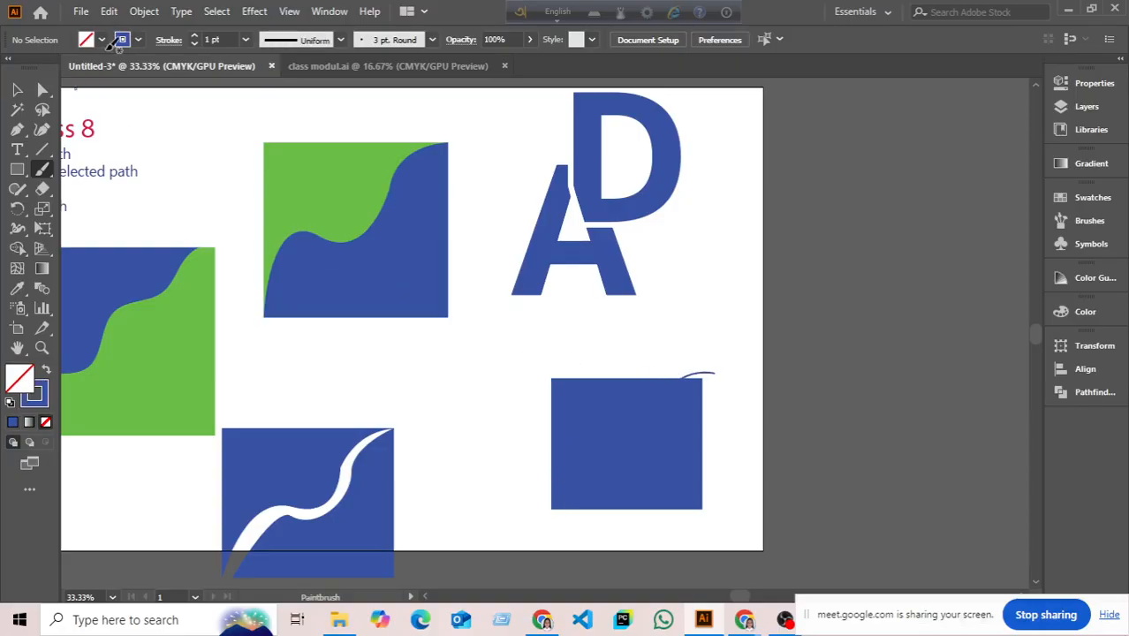
left_click(194, 37)
left_click(194, 37)
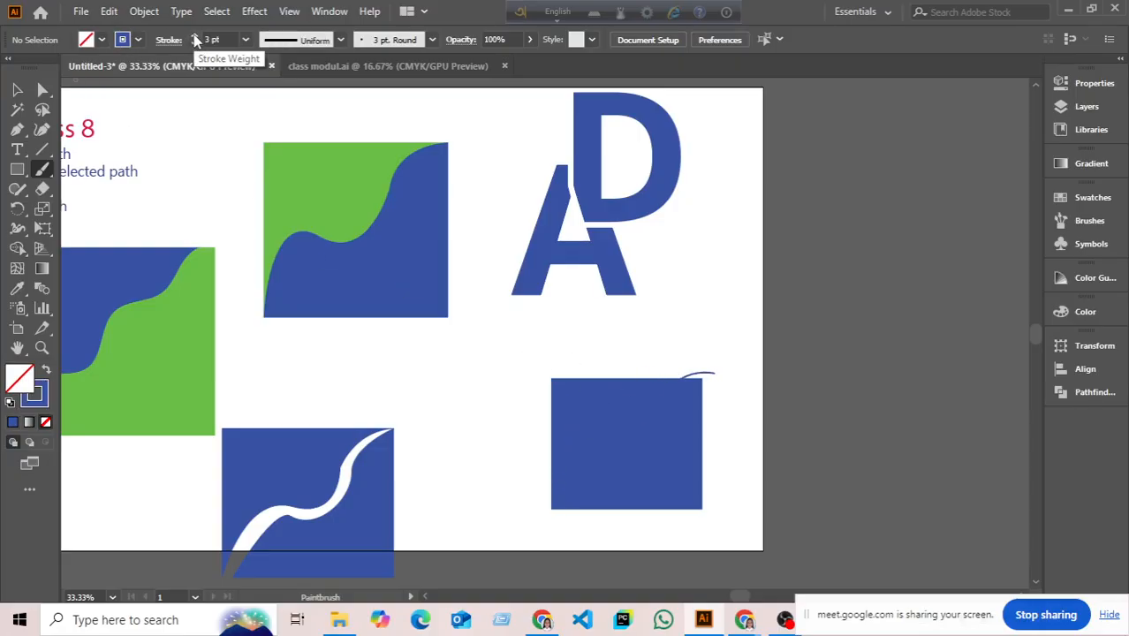
left_click(194, 37)
left_click(194, 37)
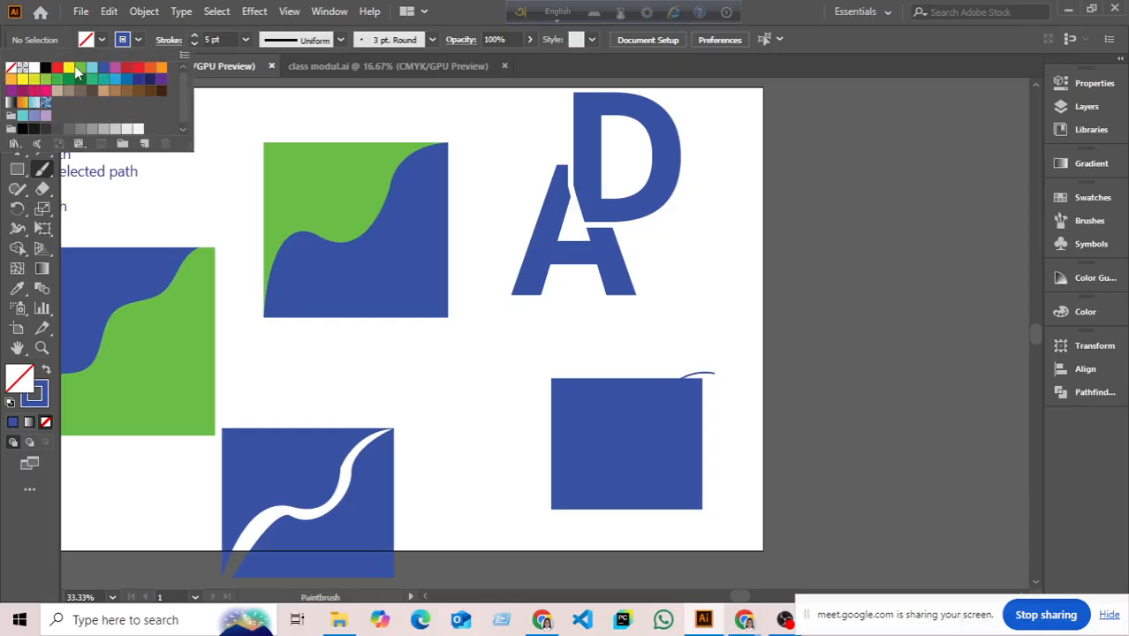
left_click(70, 68)
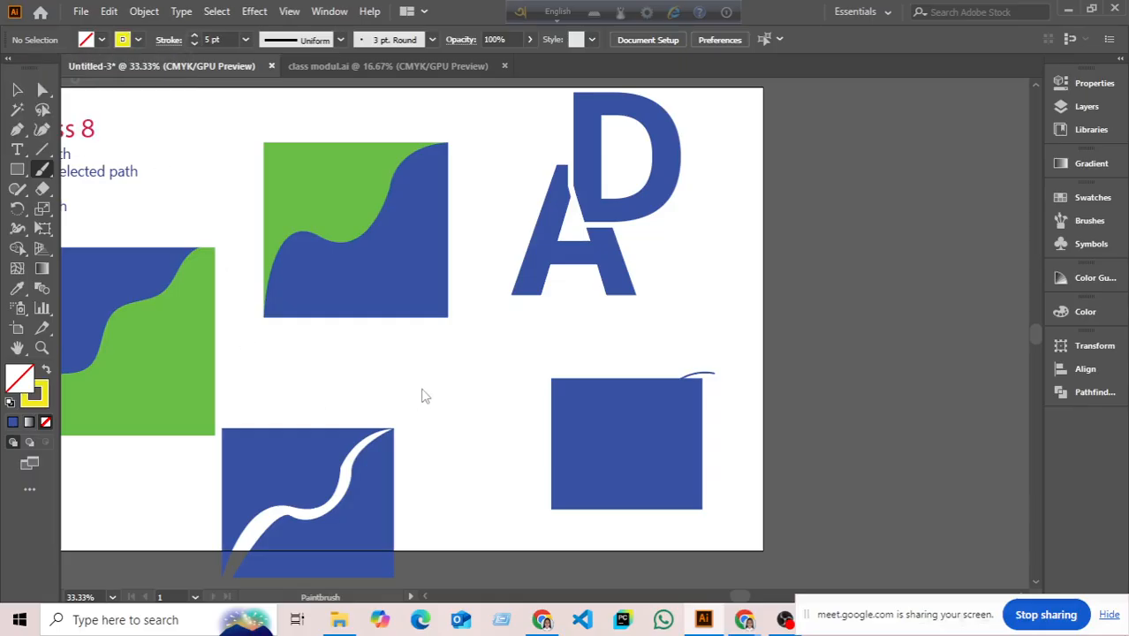
- Give the blue curved path a yellow stroke
left_click(17, 91)
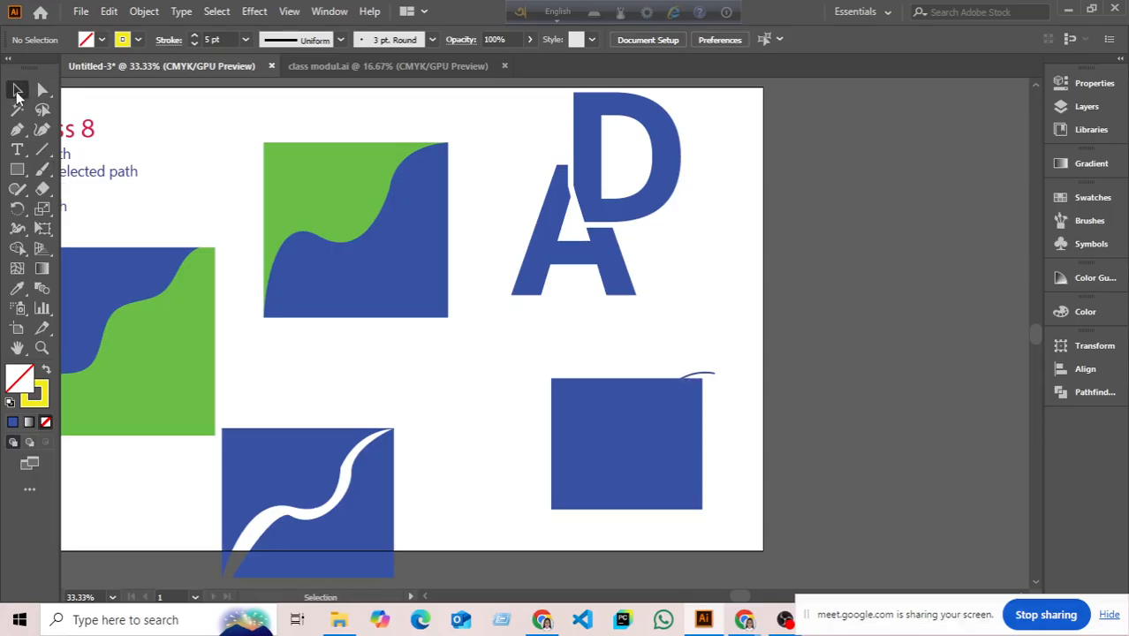
left_click(704, 375)
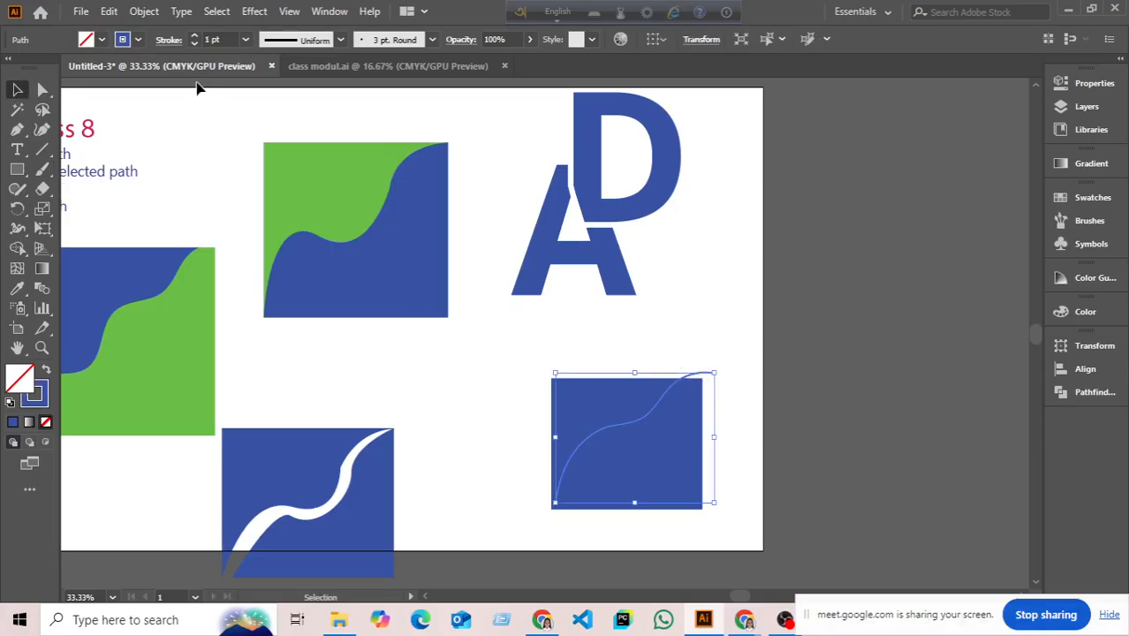
left_click(138, 38)
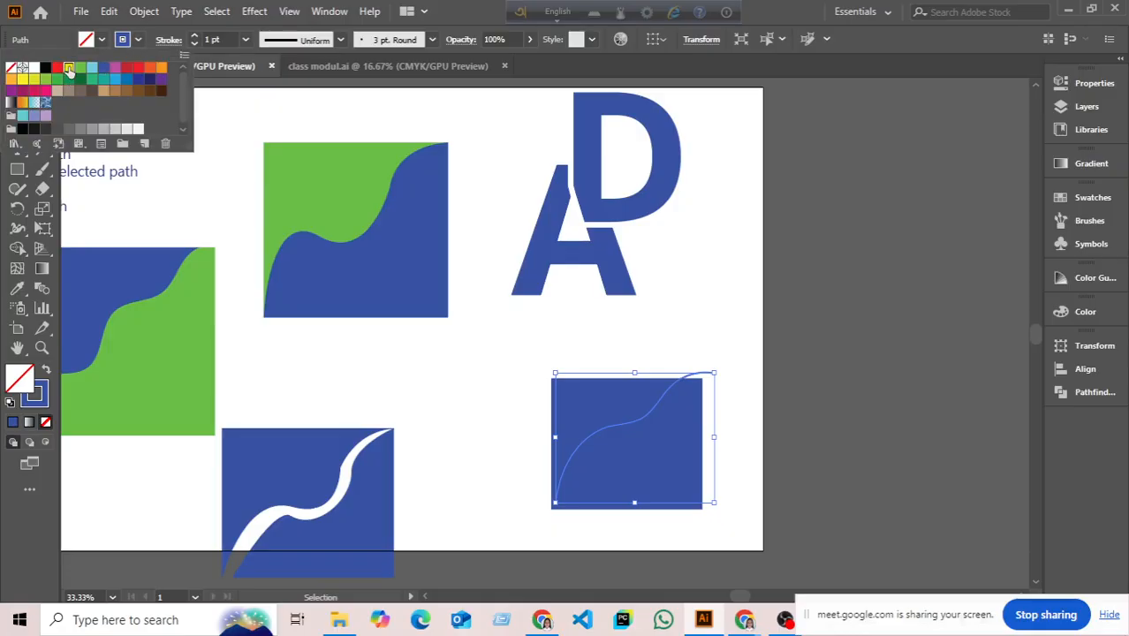
left_click(68, 68)
left_click(430, 366)
left_click(434, 370)
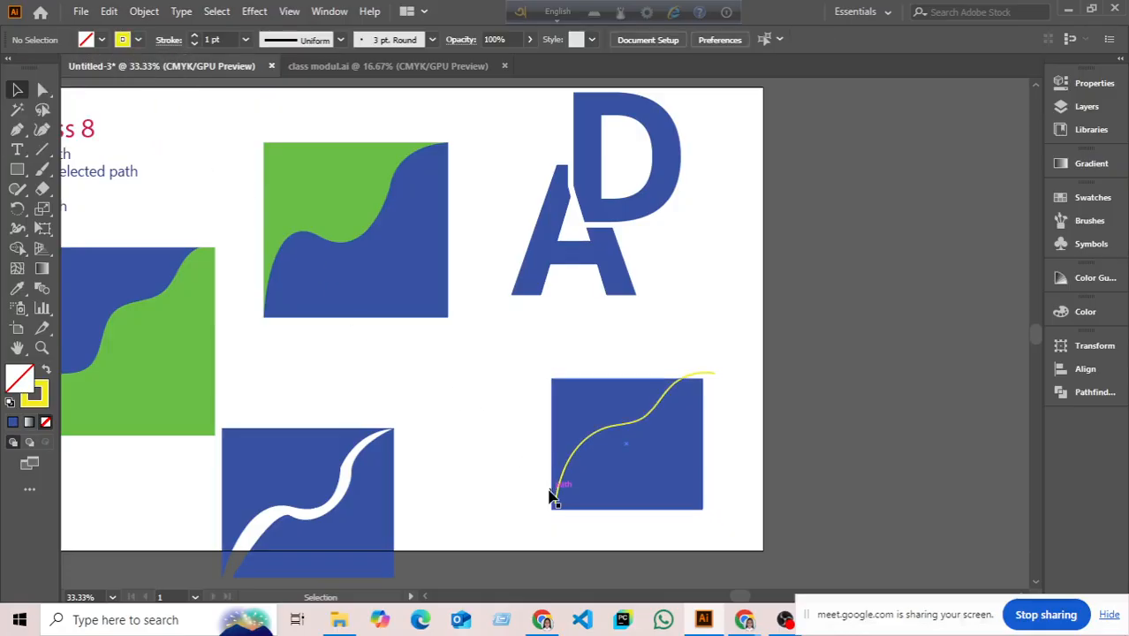
- Position the yellow curve from the square's bottom-left to its top-right corner
scroll(552, 494, "up", 1)
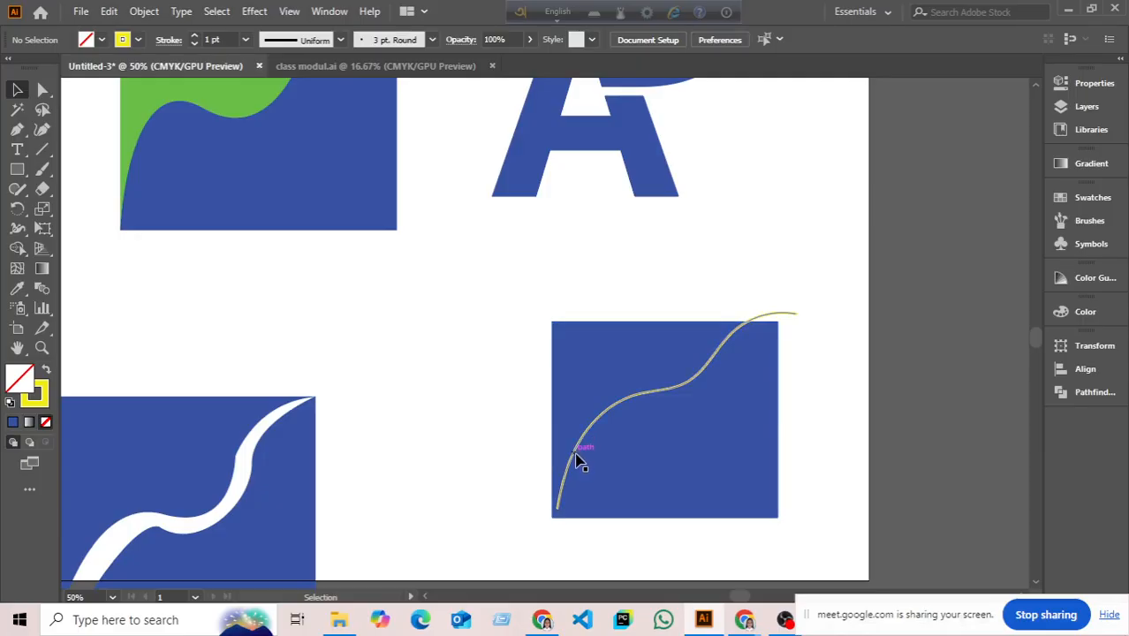
left_click_drag(578, 455, 557, 491)
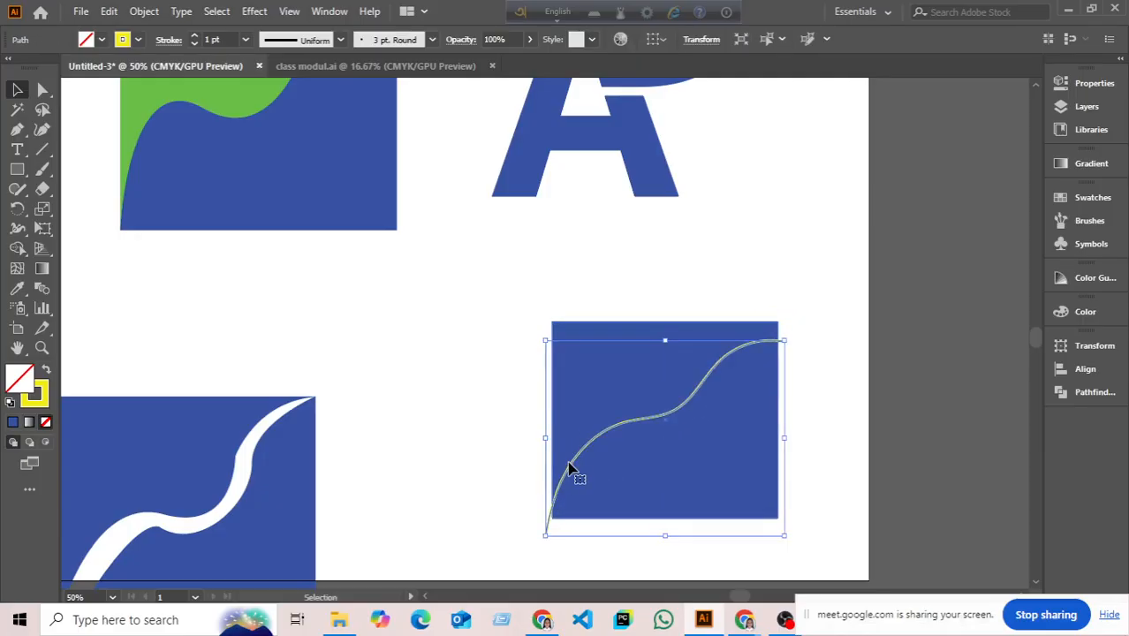
left_click_drag(587, 449, 594, 431)
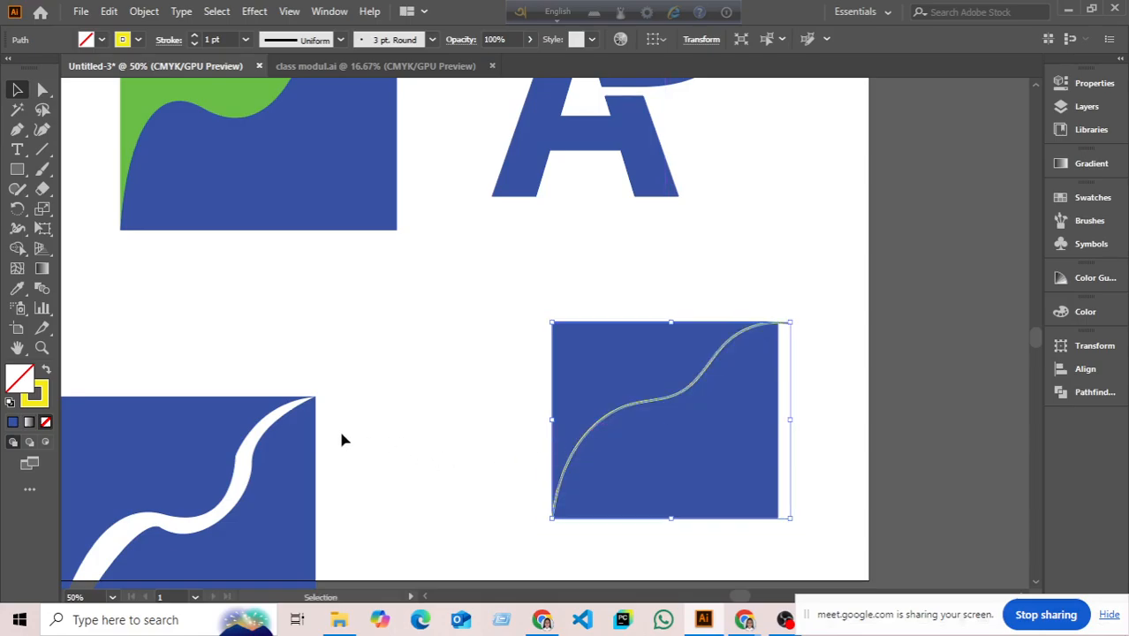
left_click(340, 436)
right_click(44, 169)
- Paint a second wavy stroke, select everything and merge the square's lower regions with Shape Builder
left_click(108, 171)
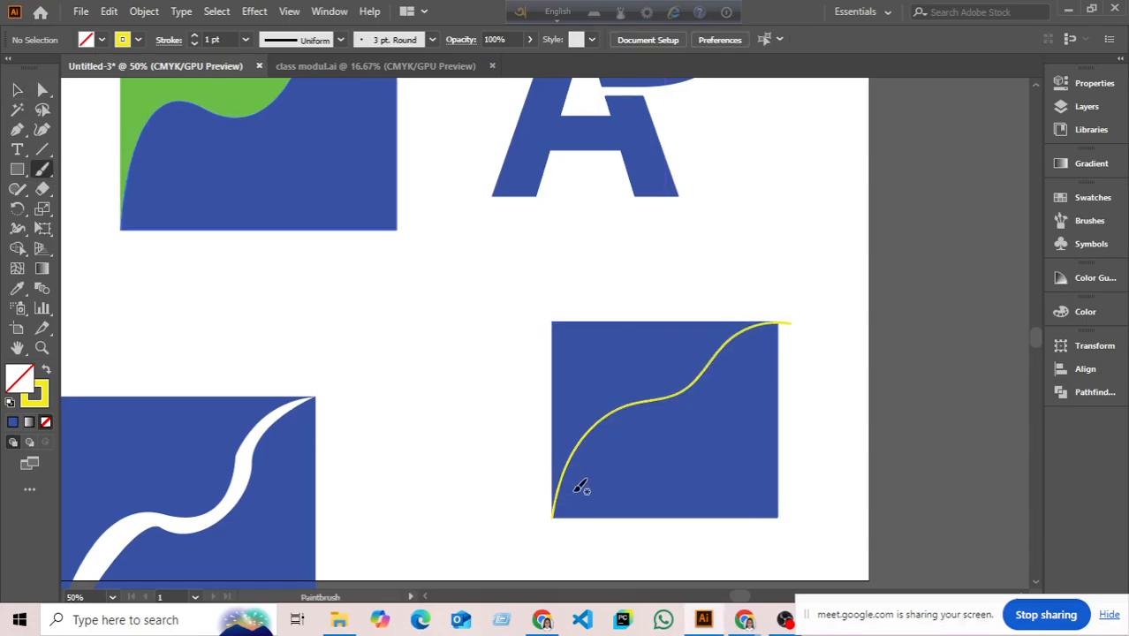
mouse_move(571, 516)
left_mouse_down()
mouse_move(625, 426)
mouse_move(702, 398)
mouse_move(752, 351)
mouse_move(794, 327)
left_mouse_up()
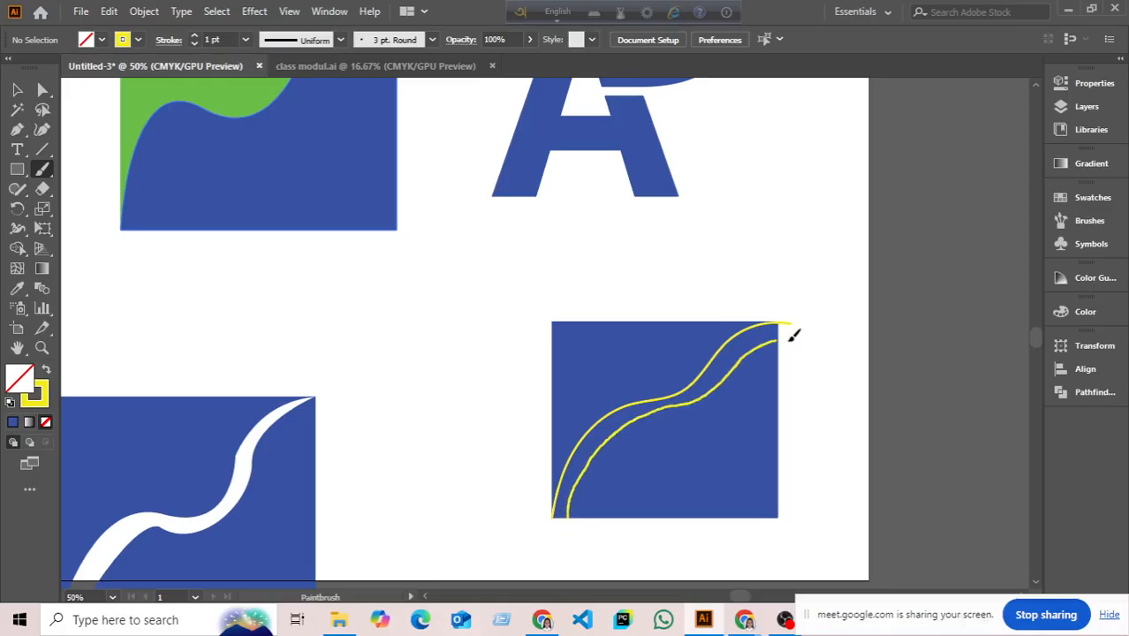
left_click(15, 90)
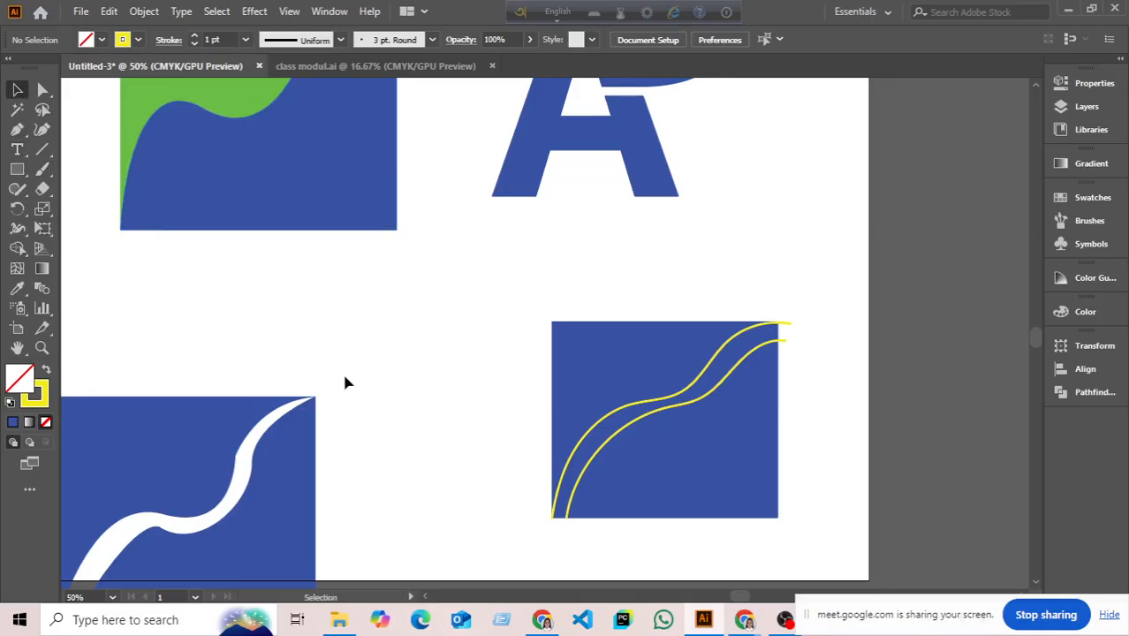
left_click_drag(427, 323, 738, 521)
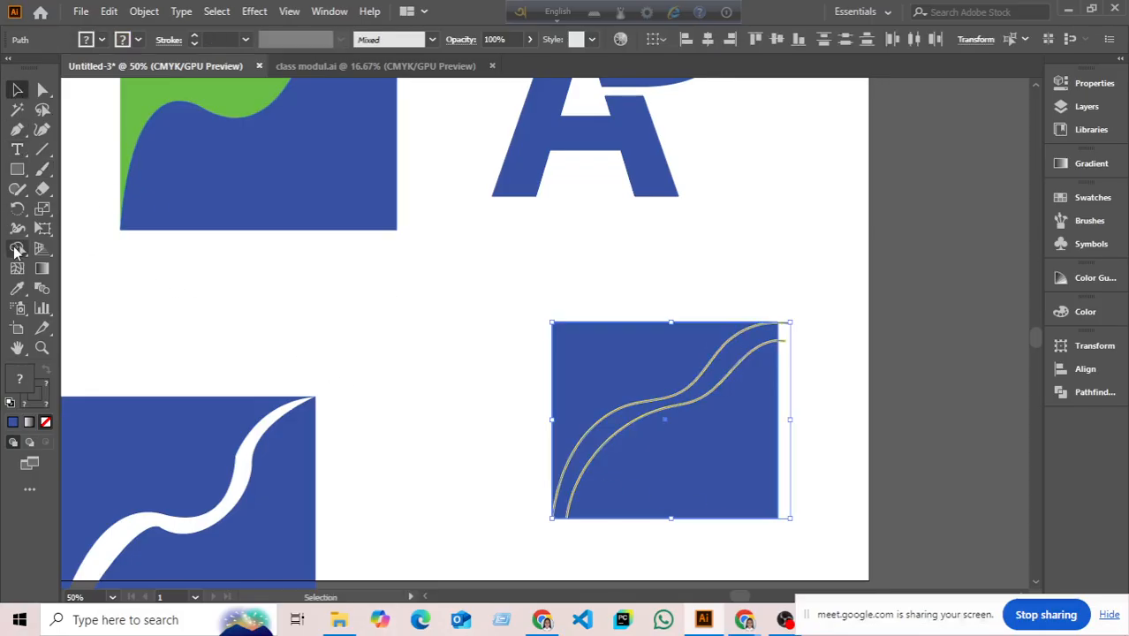
left_click(17, 248)
left_click_drag(672, 421, 597, 431)
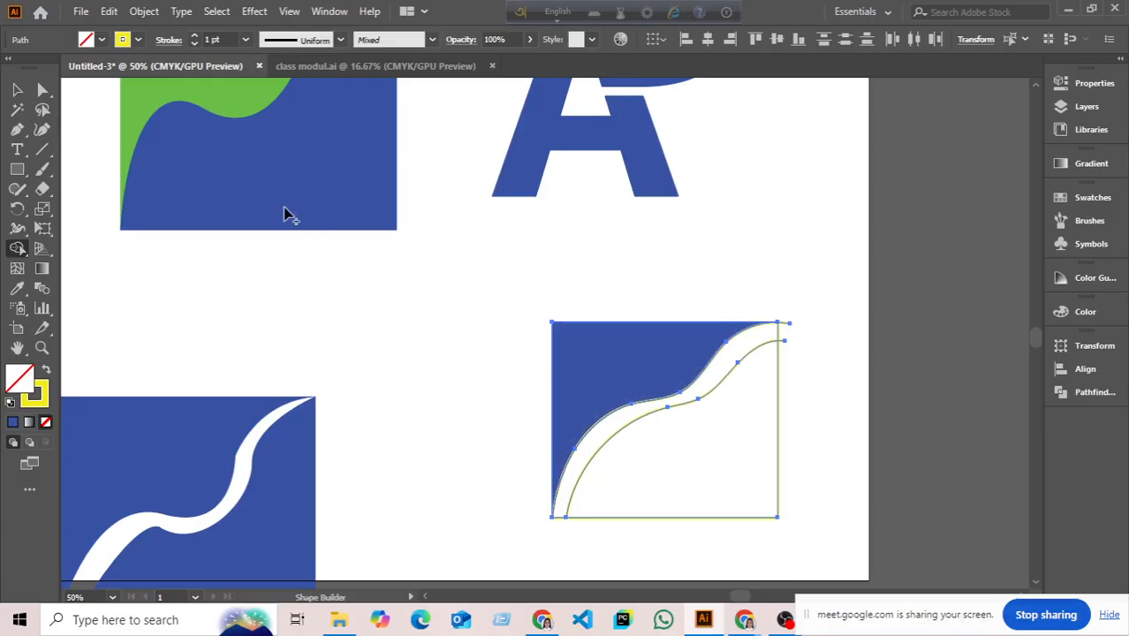
- Undo the merge and the second stroke, keeping only the original yellow curve
left_click(16, 90)
left_click(499, 414)
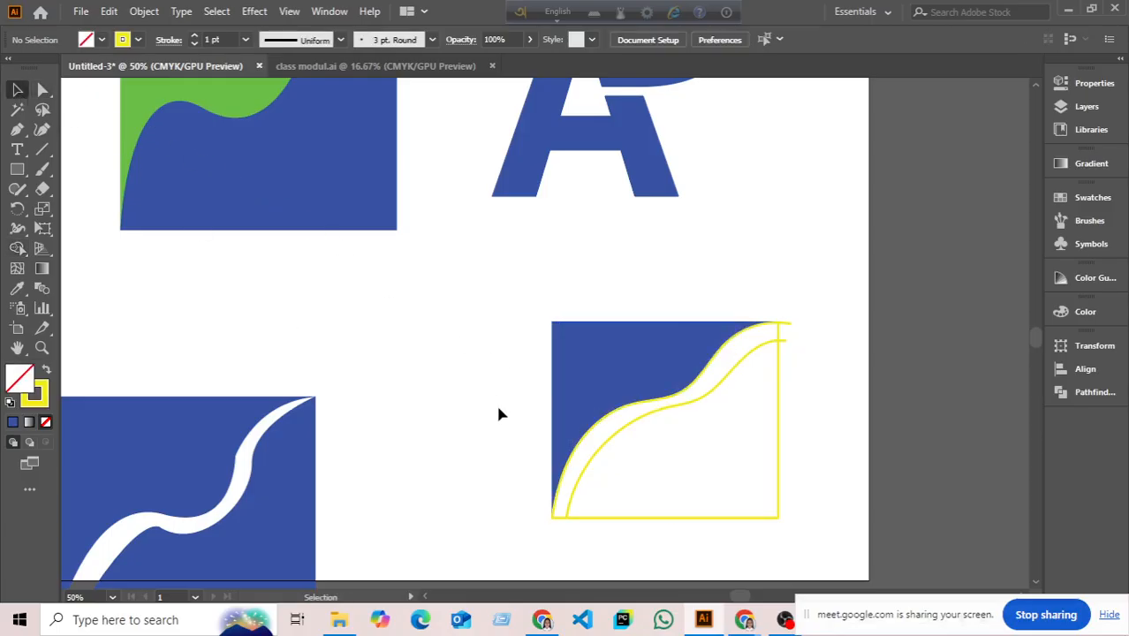
key("ctrl+z")
key("ctrl+z")
key("ctrl+z")
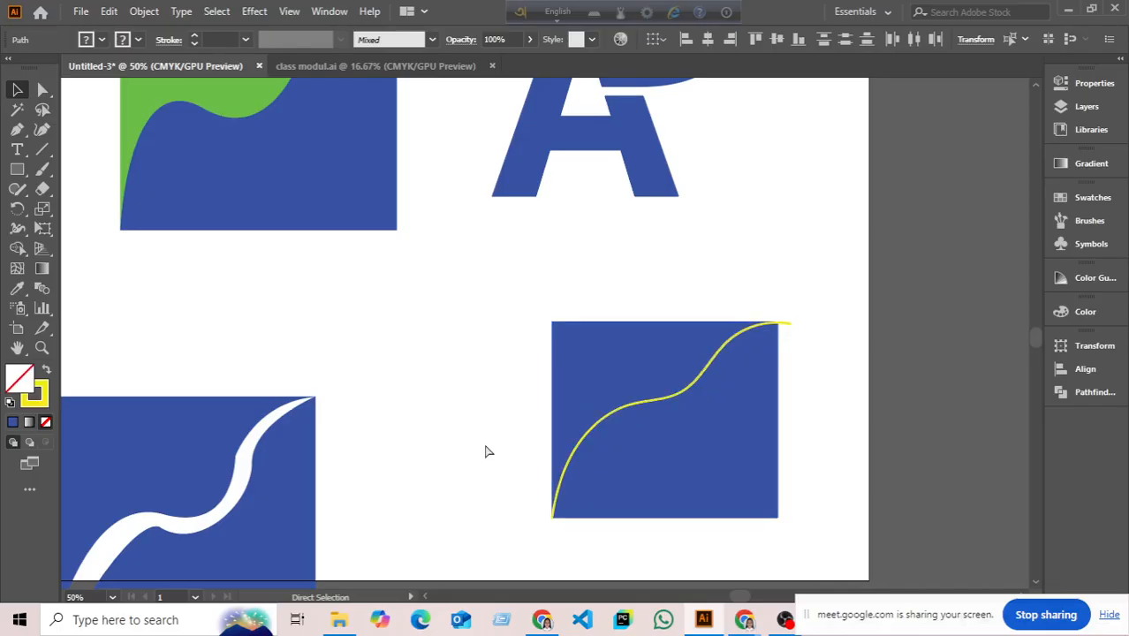
key("ctrl+z")
key("ctrl+z")
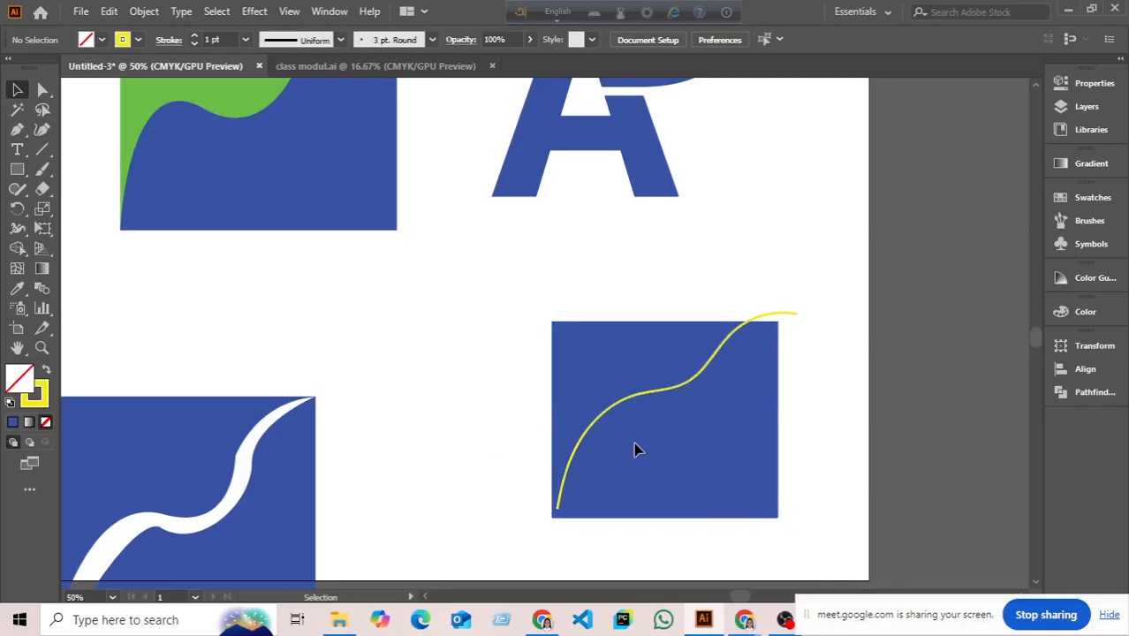
- Move the yellow curve up-left off the blue square and select the square
left_click(618, 406)
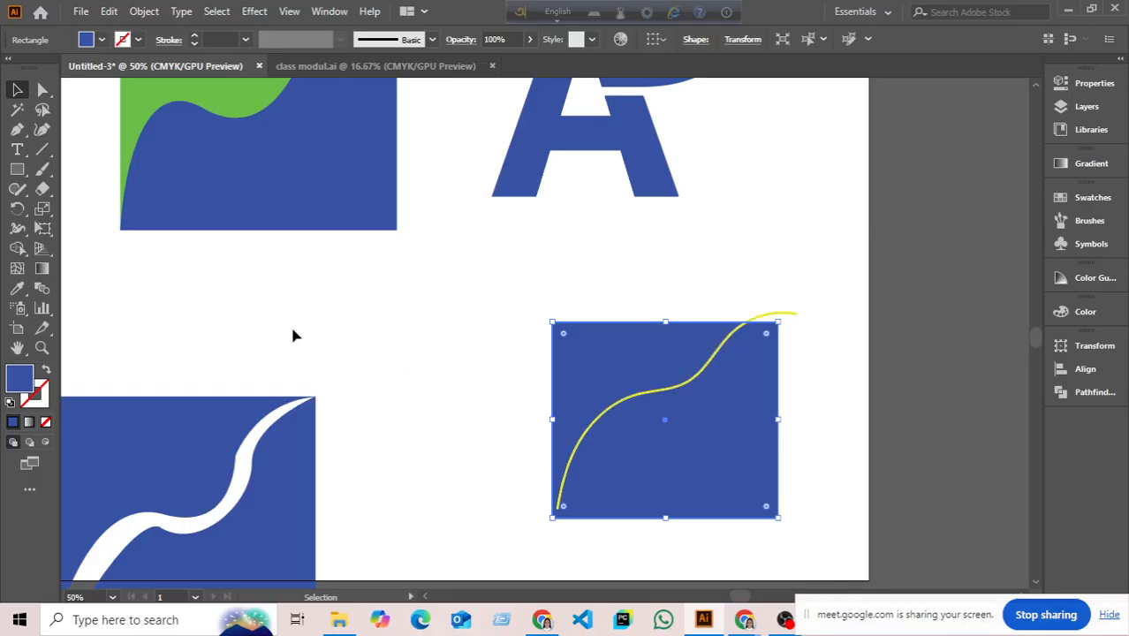
left_click(545, 446)
left_click_drag(580, 454, 345, 360)
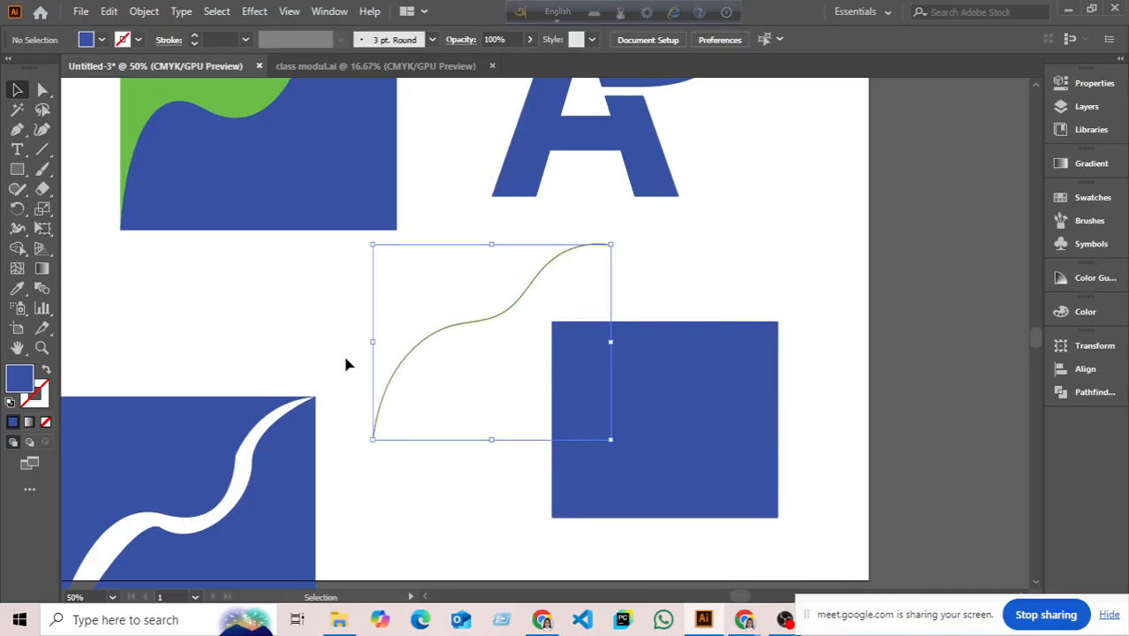
left_click(344, 354)
left_click(564, 408)
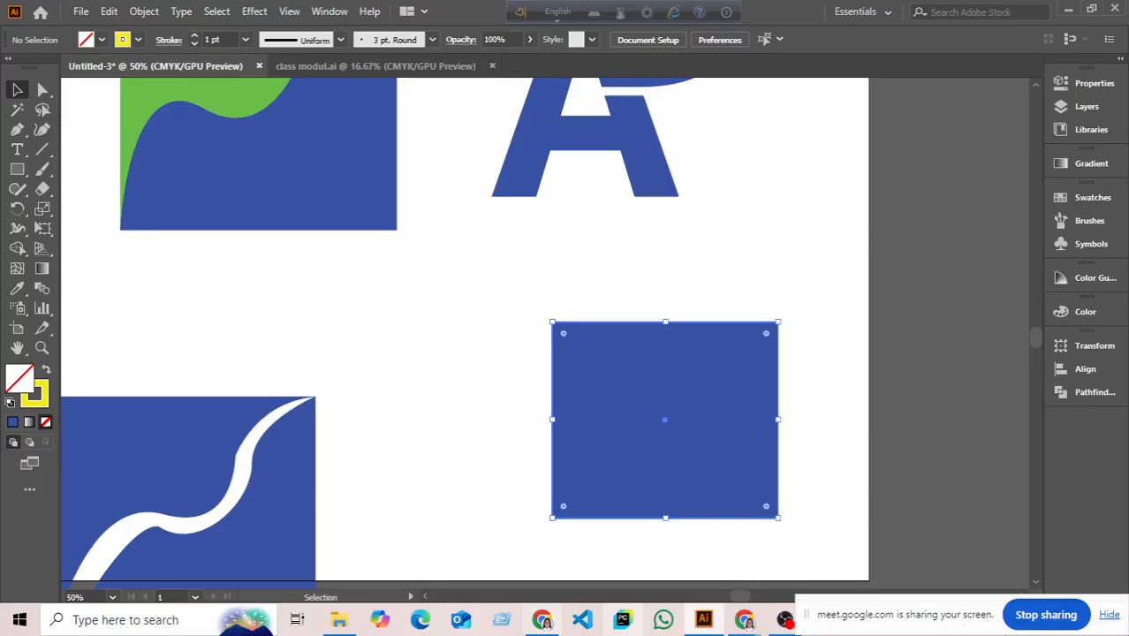
scroll(87, 209, "up", 1)
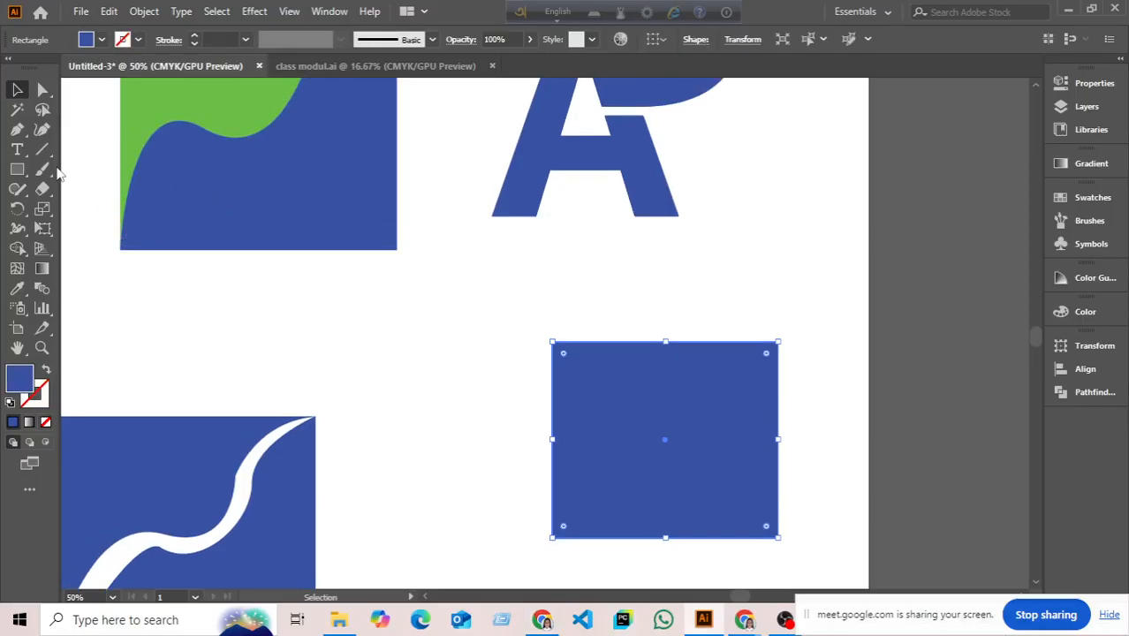
- Erase curved white channels through the square, including across its lower part and down from the top-right corner
mouse_move(42, 188)
left_mouse_down()
mouse_move(76, 208)
mouse_move(98, 188)
left_mouse_up()
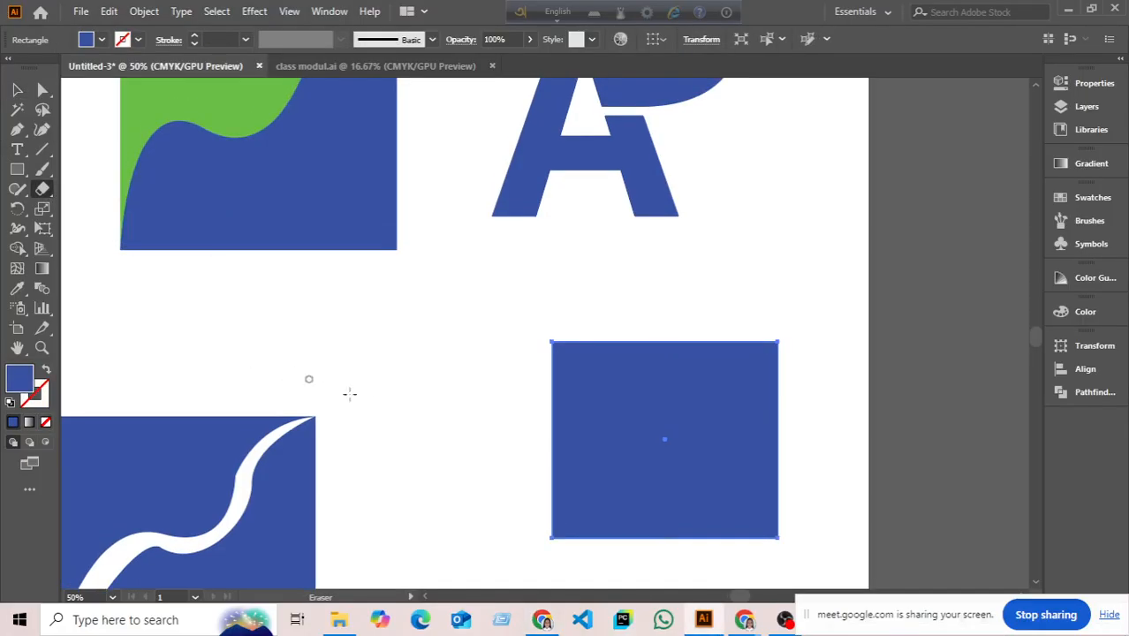
scroll(350, 393, "down", 3)
mouse_move(549, 469)
left_mouse_down()
mouse_move(544, 434)
mouse_move(801, 317)
left_mouse_up()
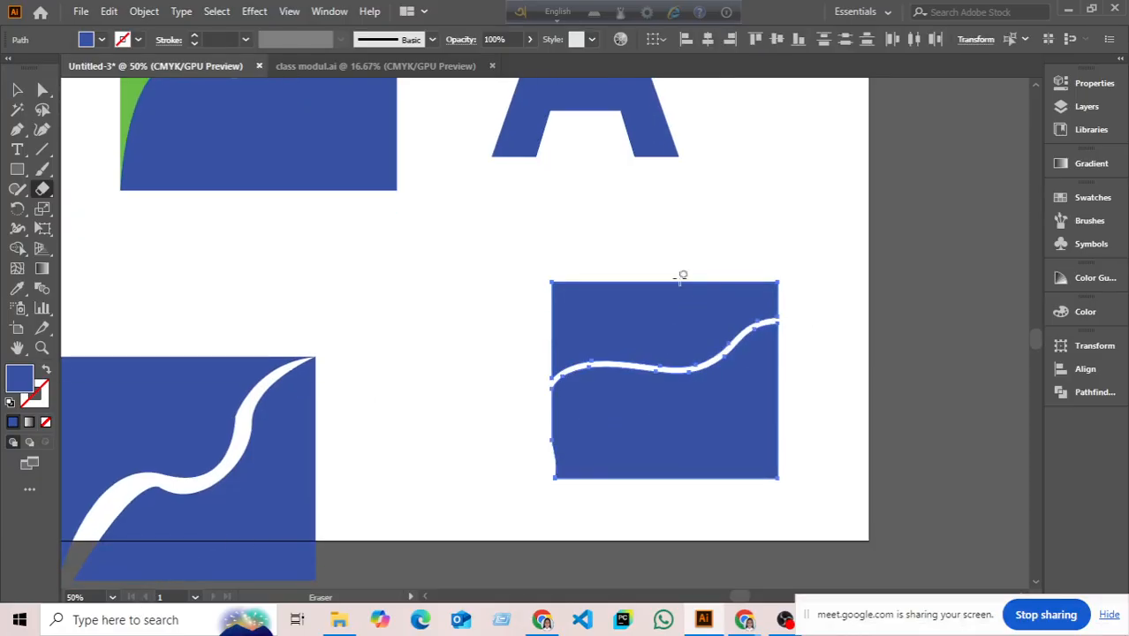
mouse_move(682, 276)
left_mouse_down()
mouse_move(721, 407)
mouse_move(710, 486)
left_mouse_up()
mouse_move(599, 258)
left_mouse_down()
mouse_move(602, 342)
mouse_move(652, 458)
mouse_move(633, 496)
left_mouse_up()
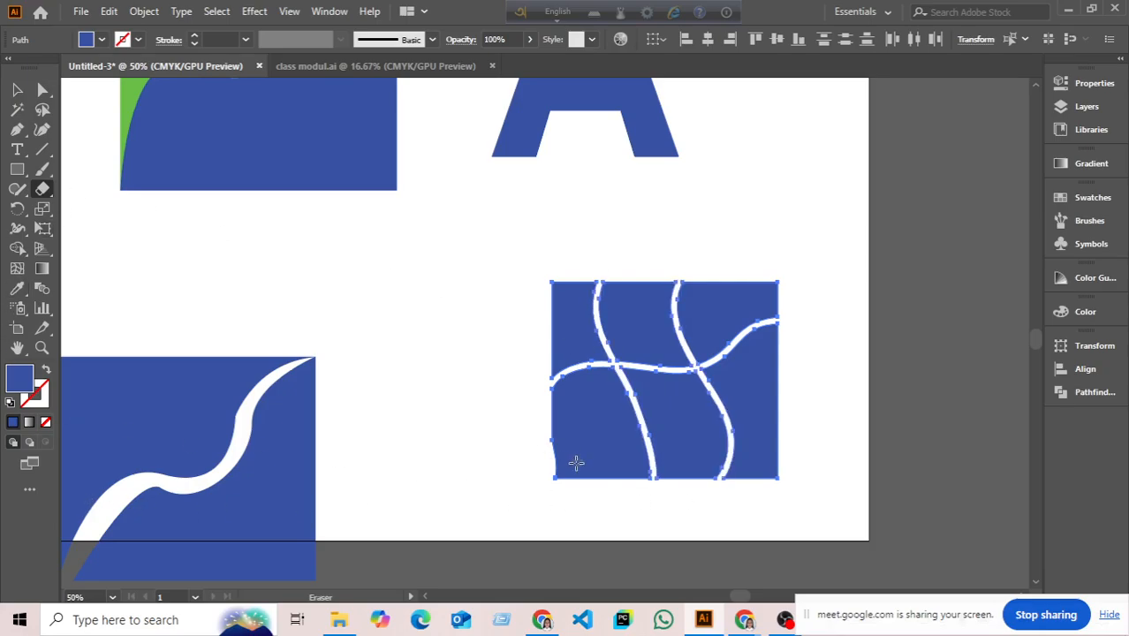
mouse_move(549, 442)
left_mouse_down()
mouse_move(725, 414)
mouse_move(795, 433)
left_mouse_up()
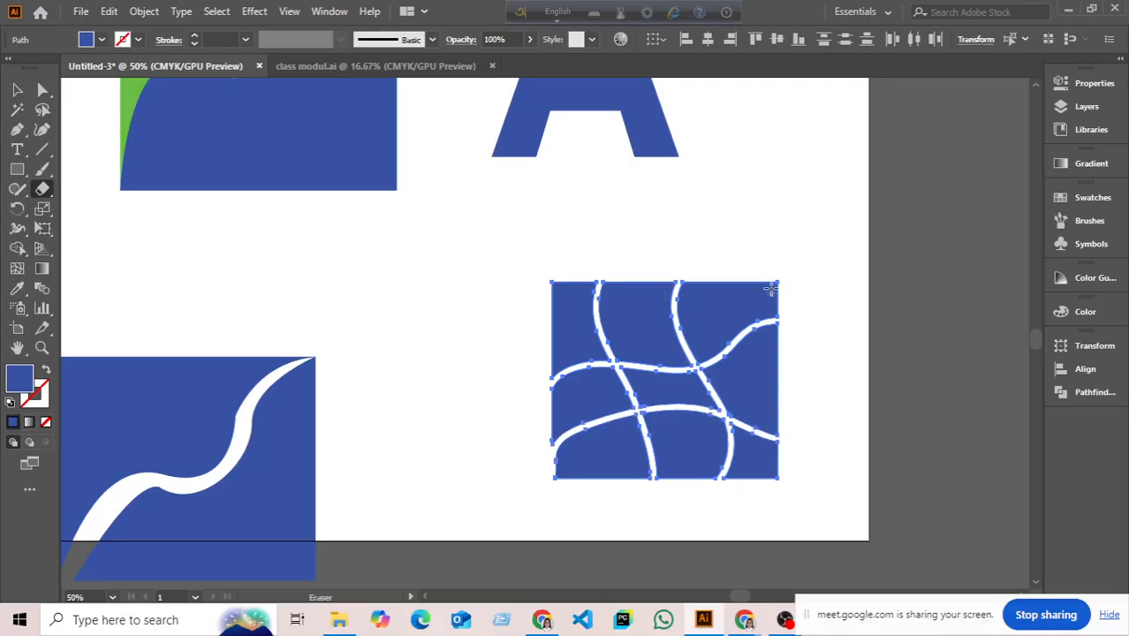
mouse_move(770, 288)
left_mouse_down()
mouse_move(717, 341)
mouse_move(694, 491)
left_mouse_up()
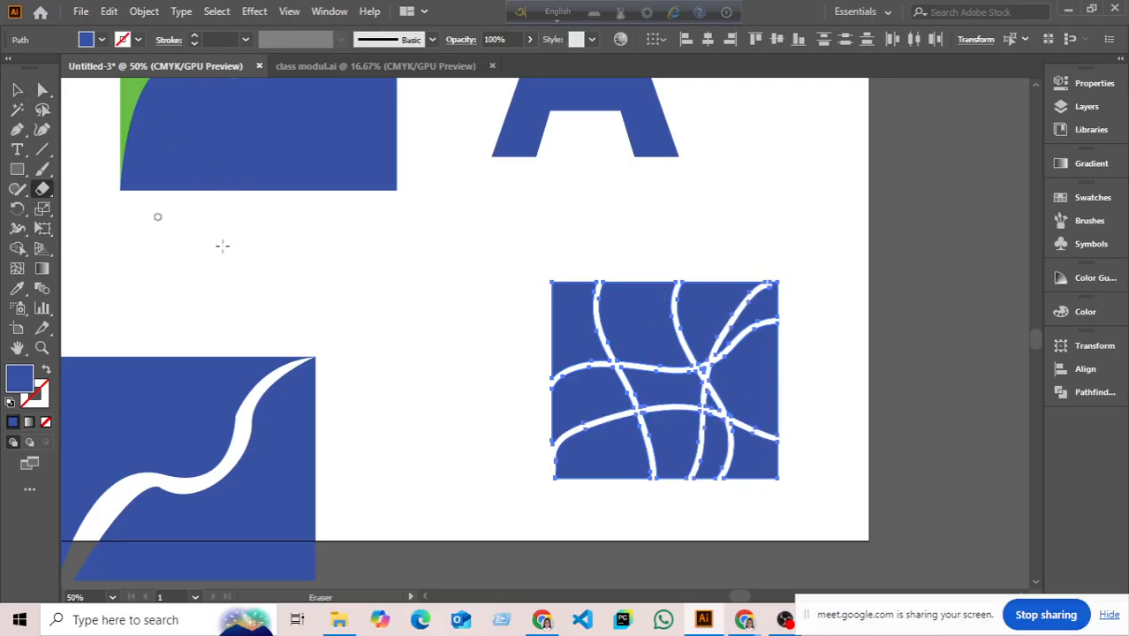
left_click(17, 90)
left_click(323, 335)
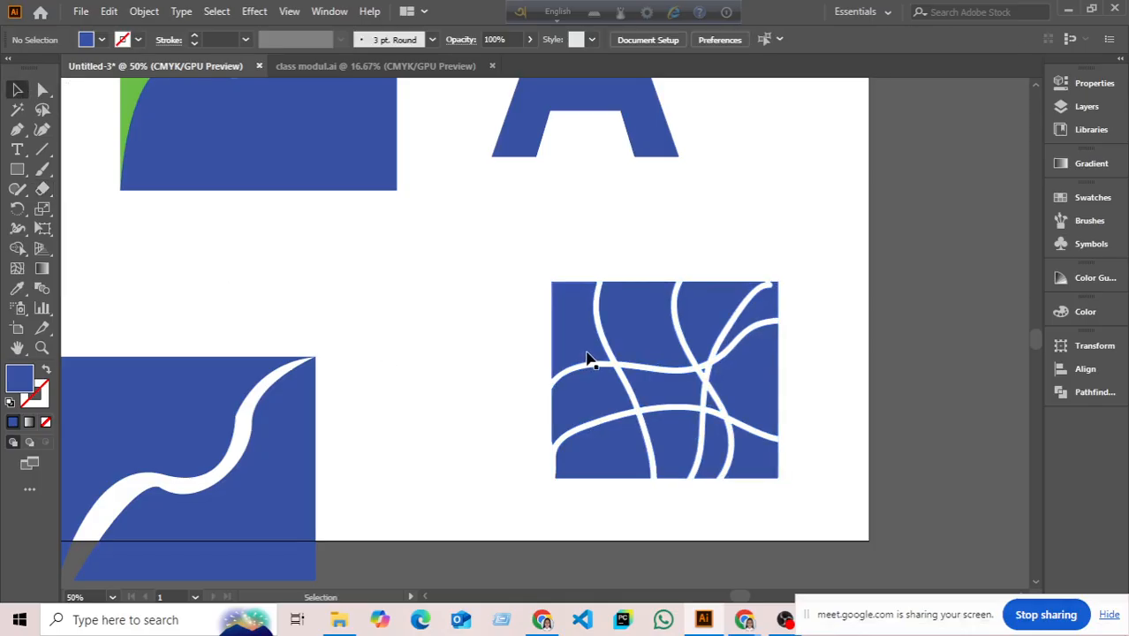
scroll(717, 353, "up", 3)
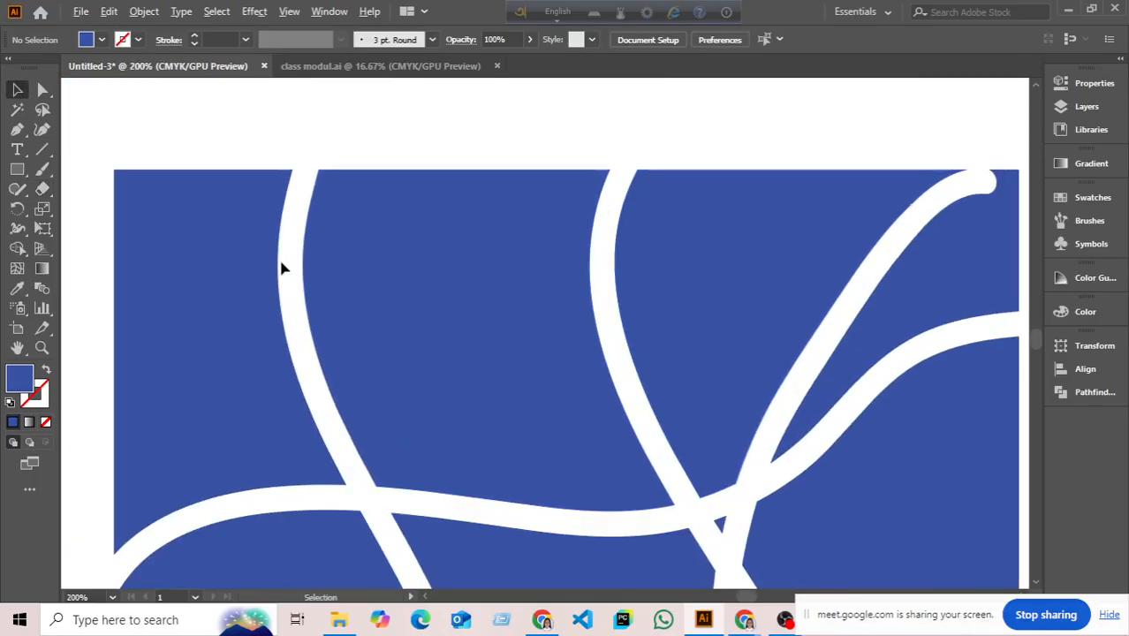
scroll(280, 267, "up", 1)
scroll(348, 297, "down", 3)
scroll(407, 420, "down", 1)
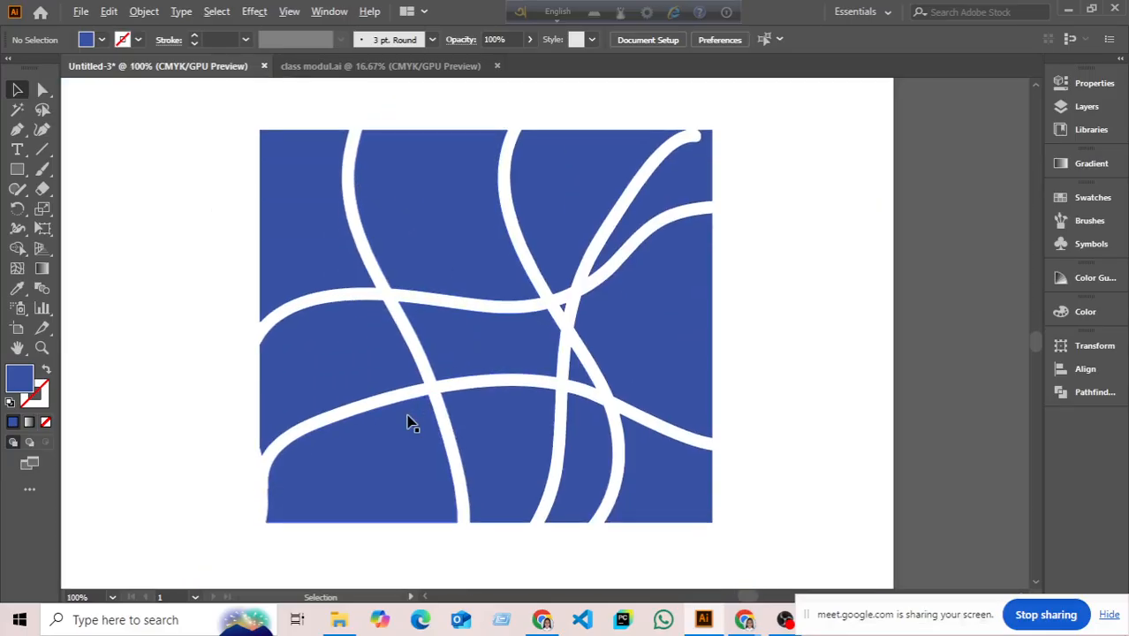
scroll(411, 415, "up", 2)
scroll(419, 352, "down", 4)
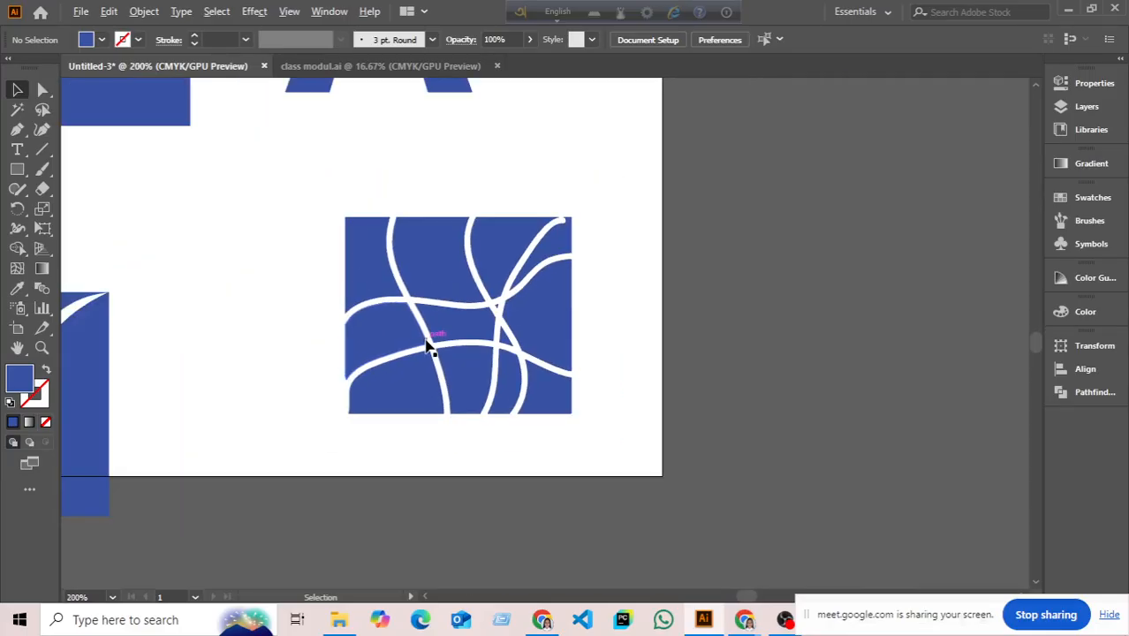
left_click_drag(404, 255, 809, 371)
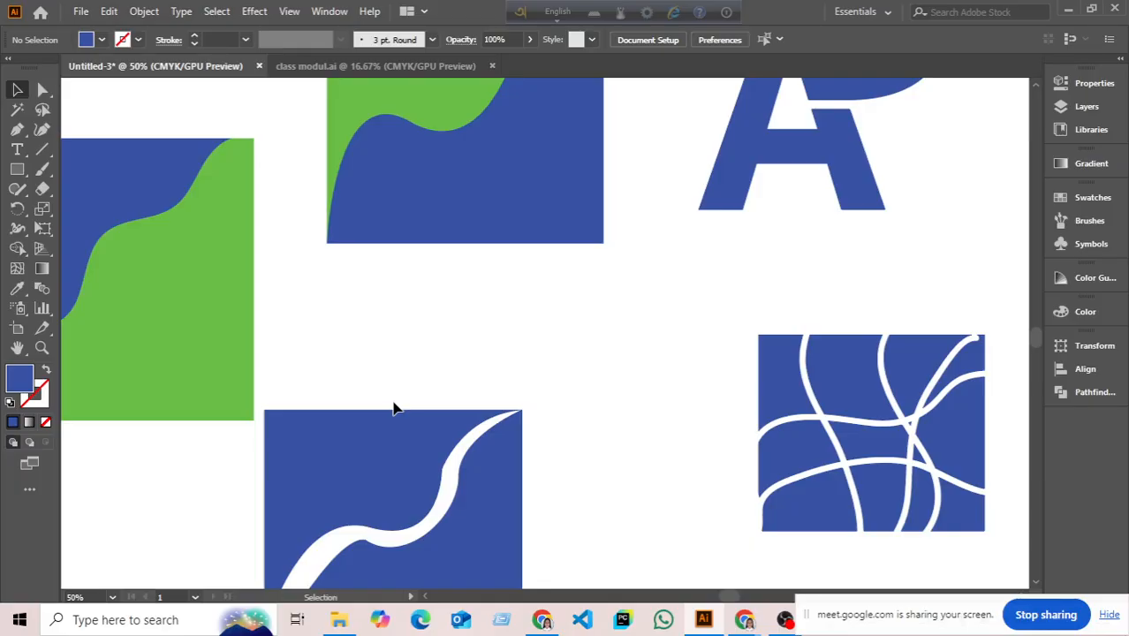
- With the Eraser Tool, remove a bottom strip and a large lower-left block from the green-and-blue square
scroll(524, 538, "down", 1)
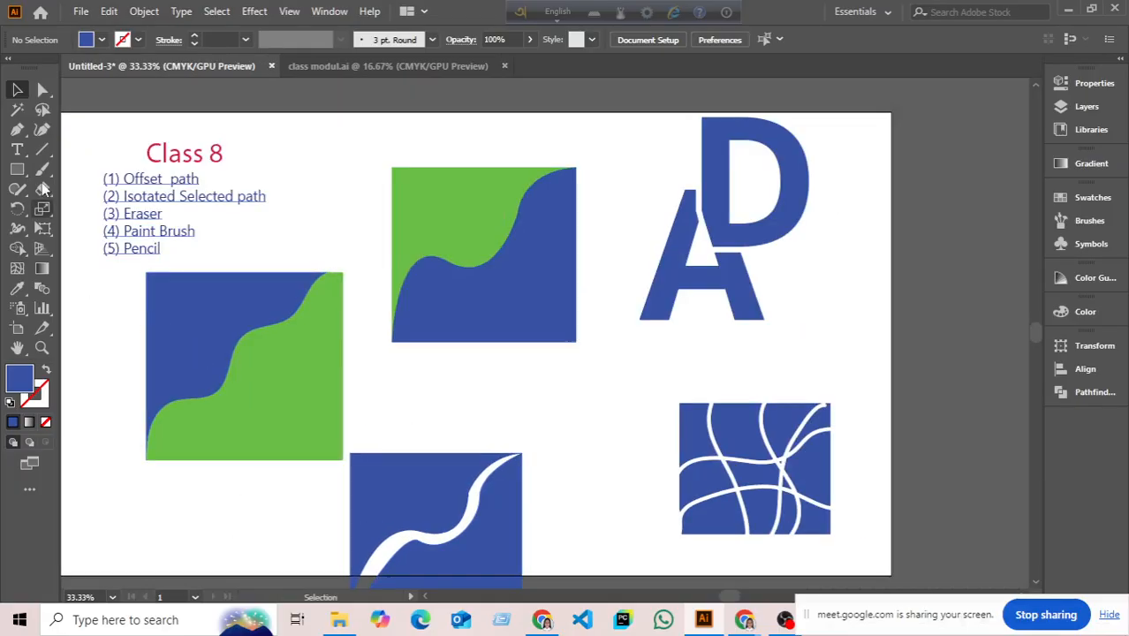
left_click(41, 188)
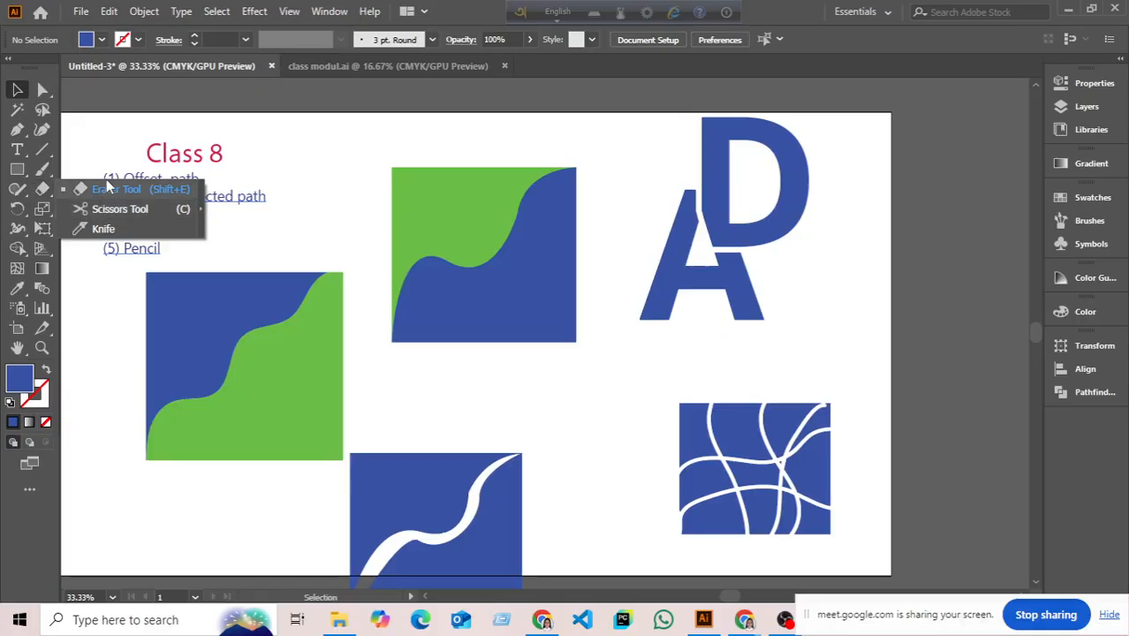
left_click(108, 192)
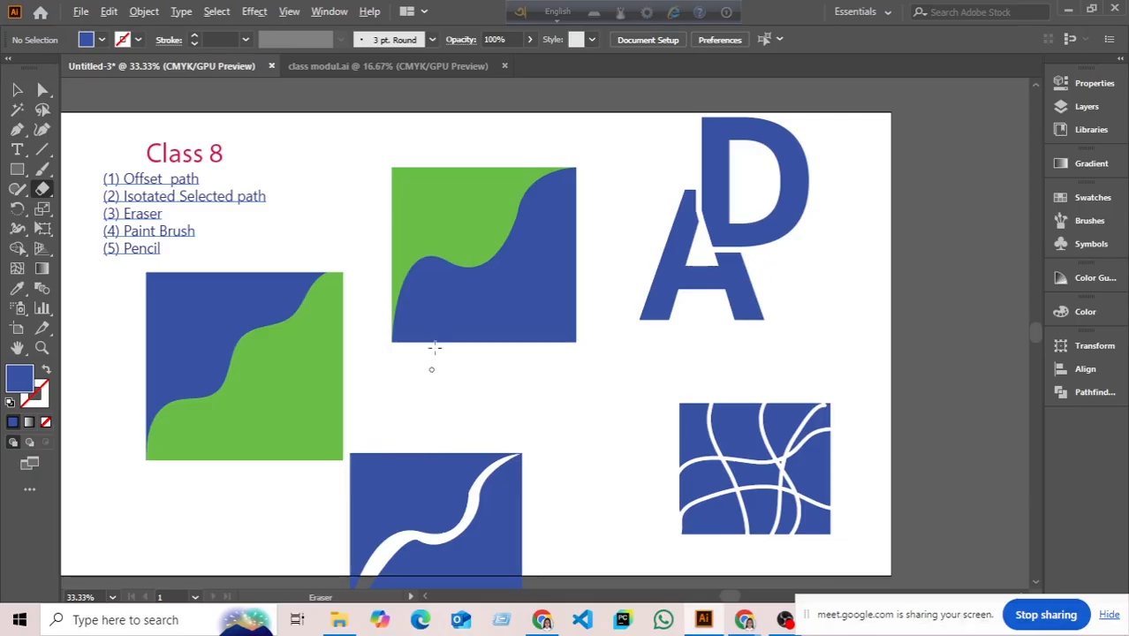
mouse_move(435, 310)
left_mouse_down()
mouse_move(521, 260)
mouse_move(630, 352)
left_mouse_up()
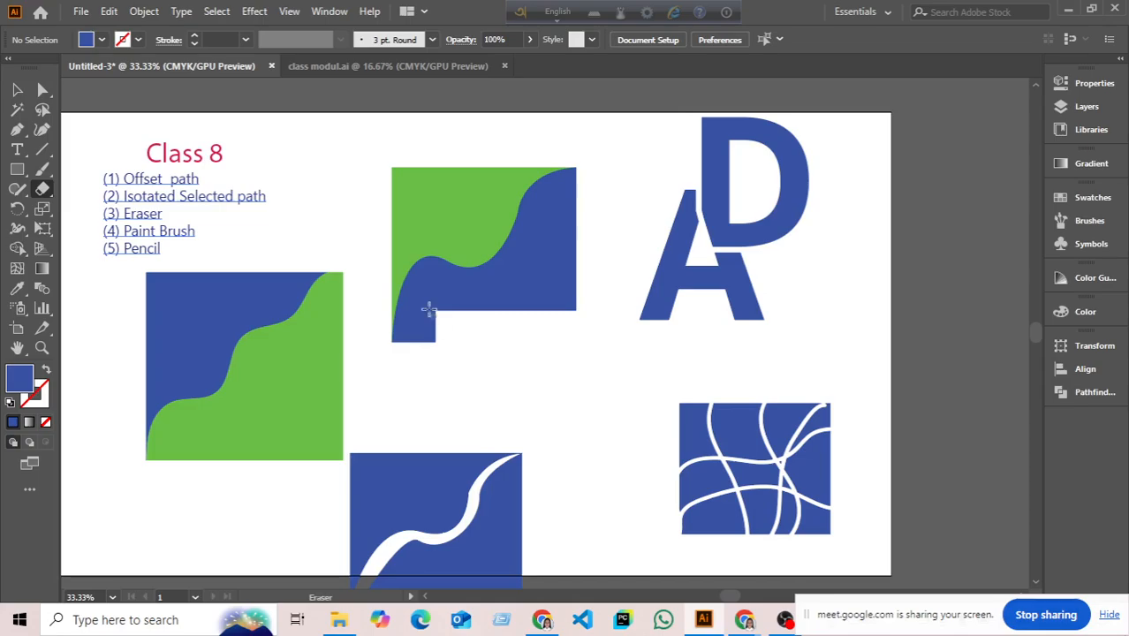
mouse_move(379, 213)
left_mouse_down()
mouse_move(517, 304)
mouse_move(521, 321)
left_mouse_up()
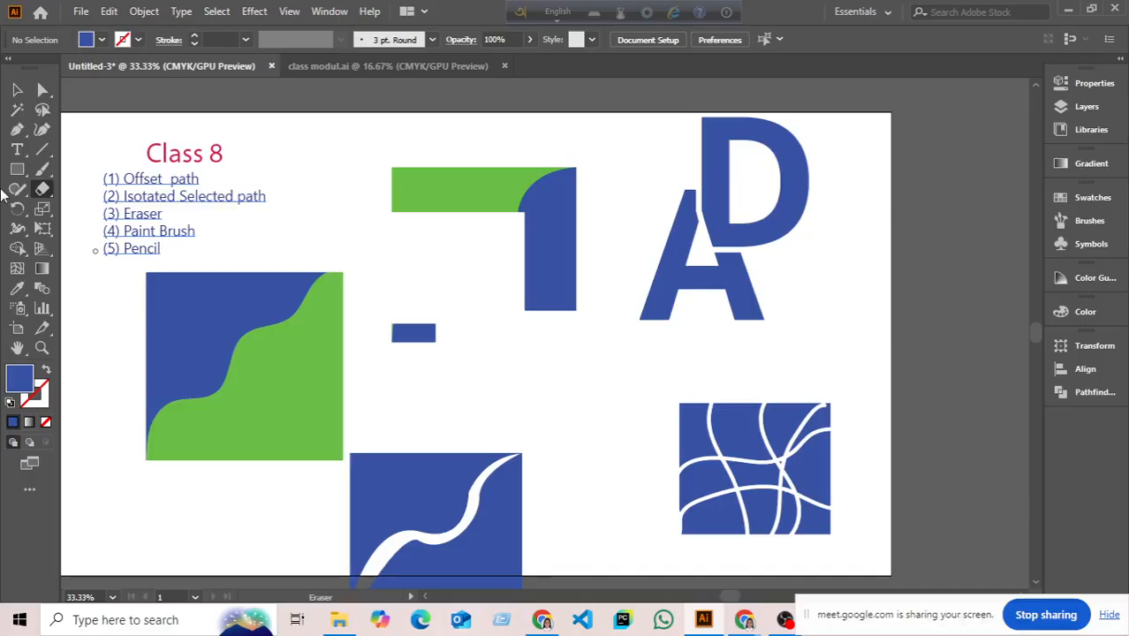
left_click(42, 188)
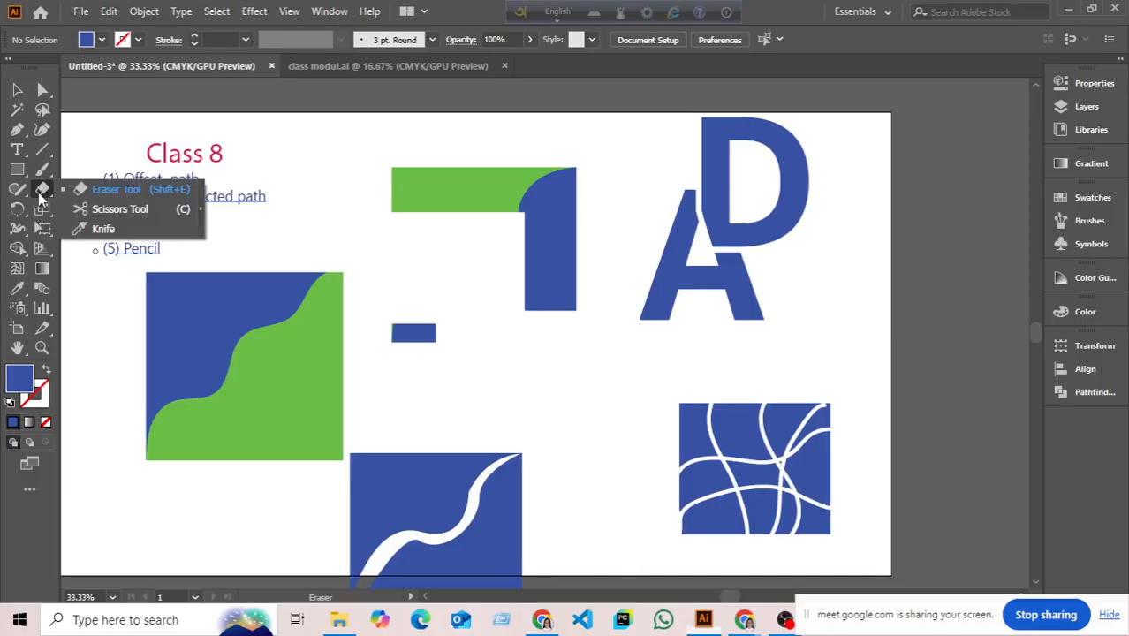
left_click(124, 195)
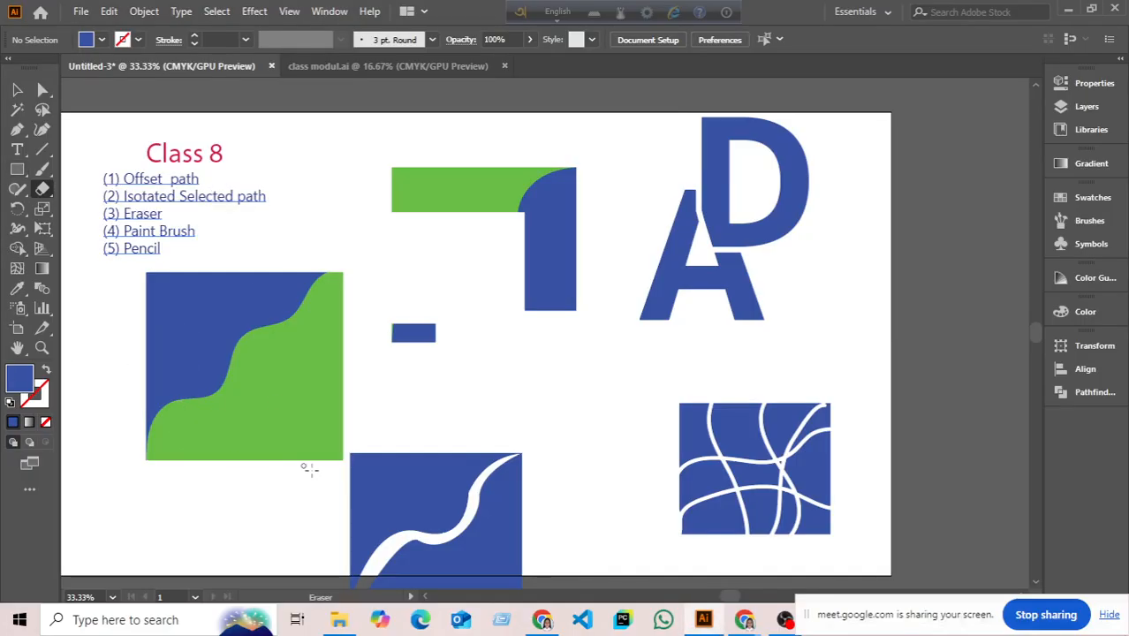
scroll(368, 472, "down", 1)
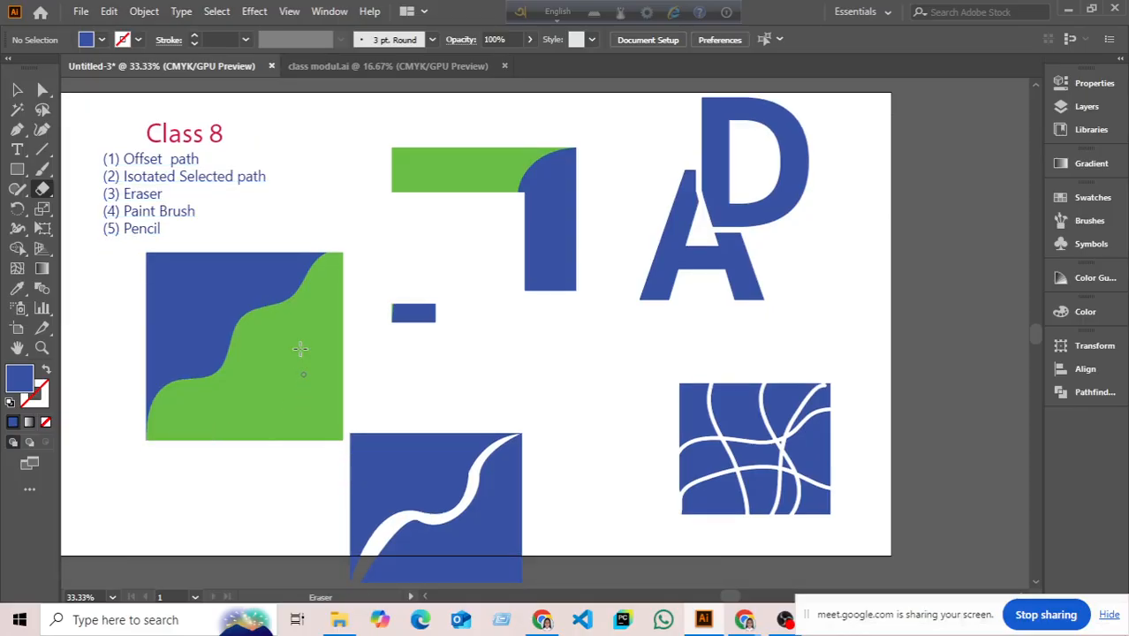
- Select the Class 8 text and try a Paintbrush stroke over the bottom blue square
left_click(16, 90)
left_click(265, 183)
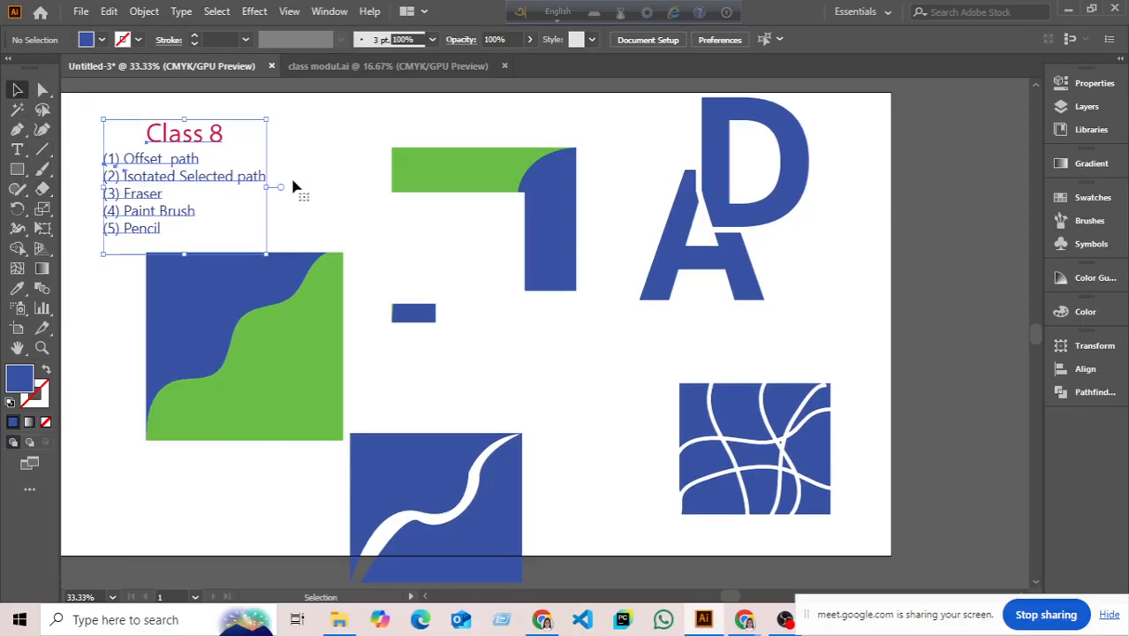
right_click(43, 169)
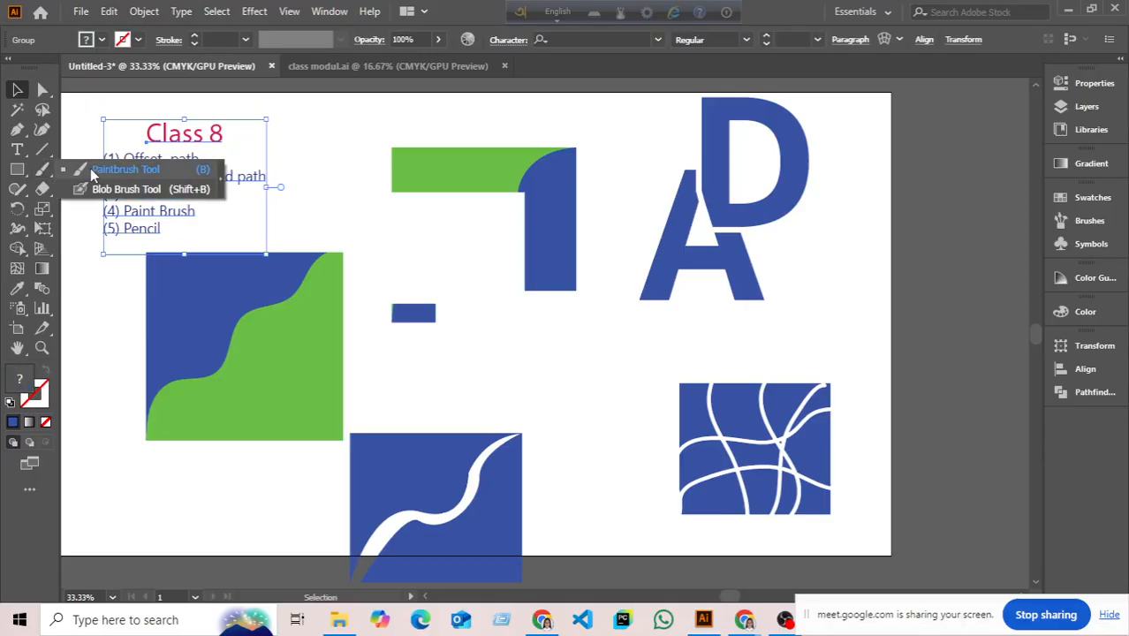
left_click(90, 168)
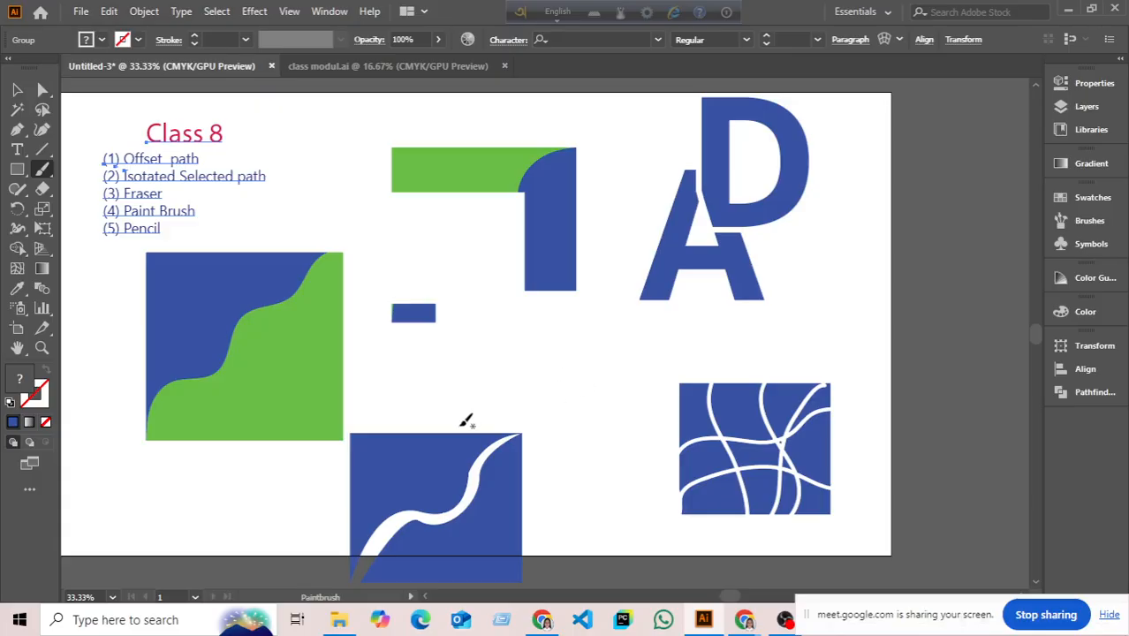
mouse_move(370, 485)
left_mouse_down()
mouse_move(436, 475)
mouse_move(476, 443)
left_mouse_up()
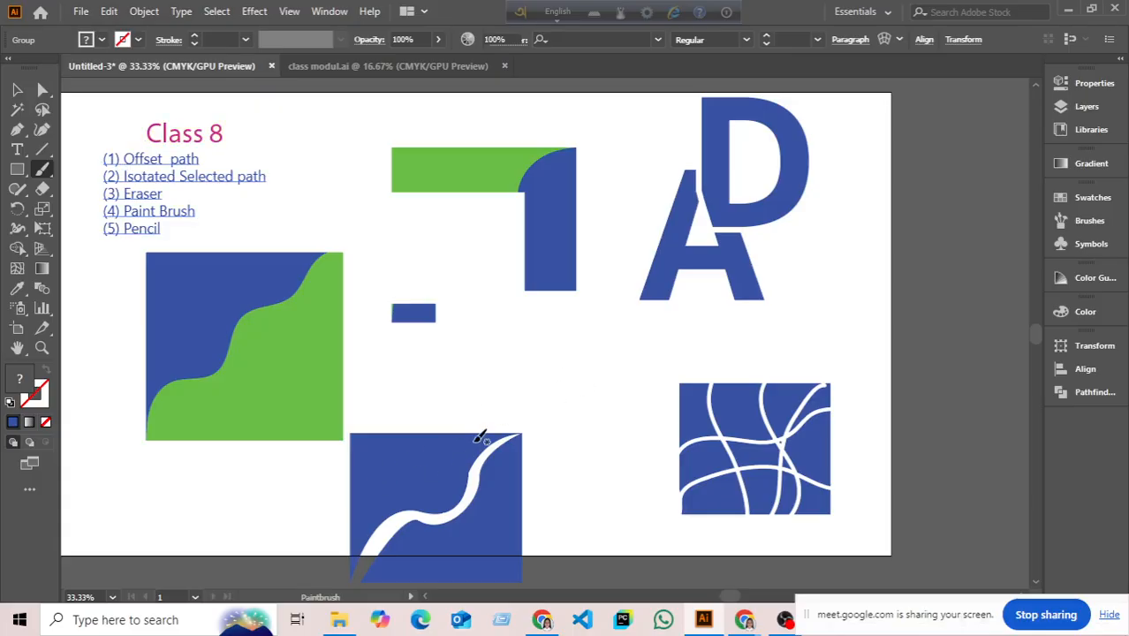
- Erase two curved channels across the bottom square's upper right with the Eraser Tool
left_click_drag(42, 188, 84, 189)
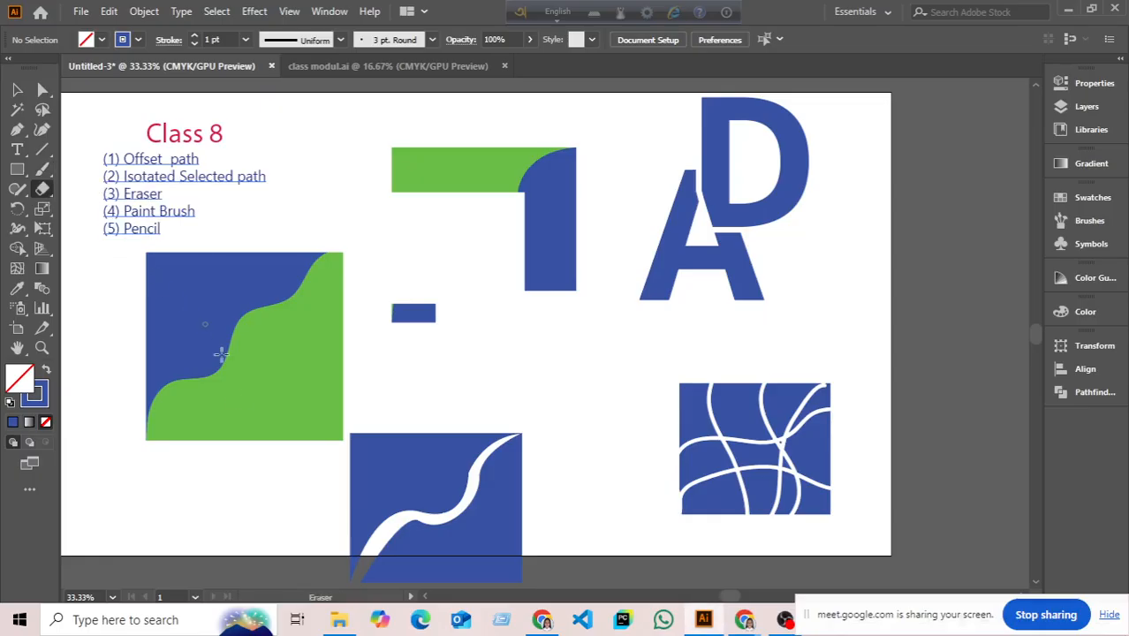
left_click_drag(442, 432, 527, 484)
left_click_drag(415, 422, 518, 537)
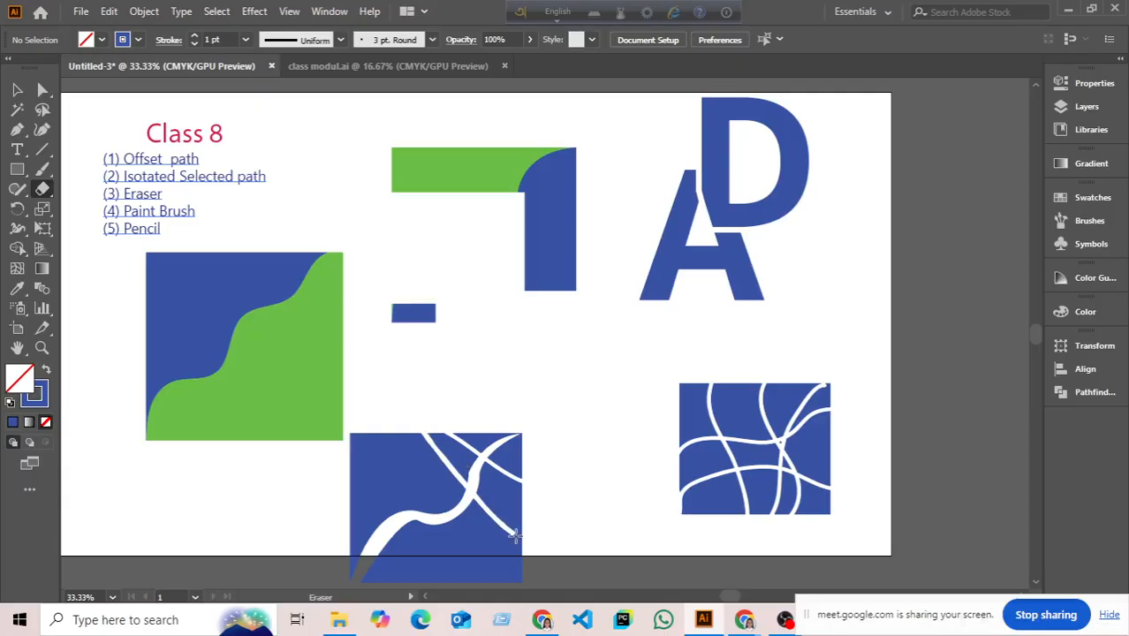
scroll(737, 347, "down", 3)
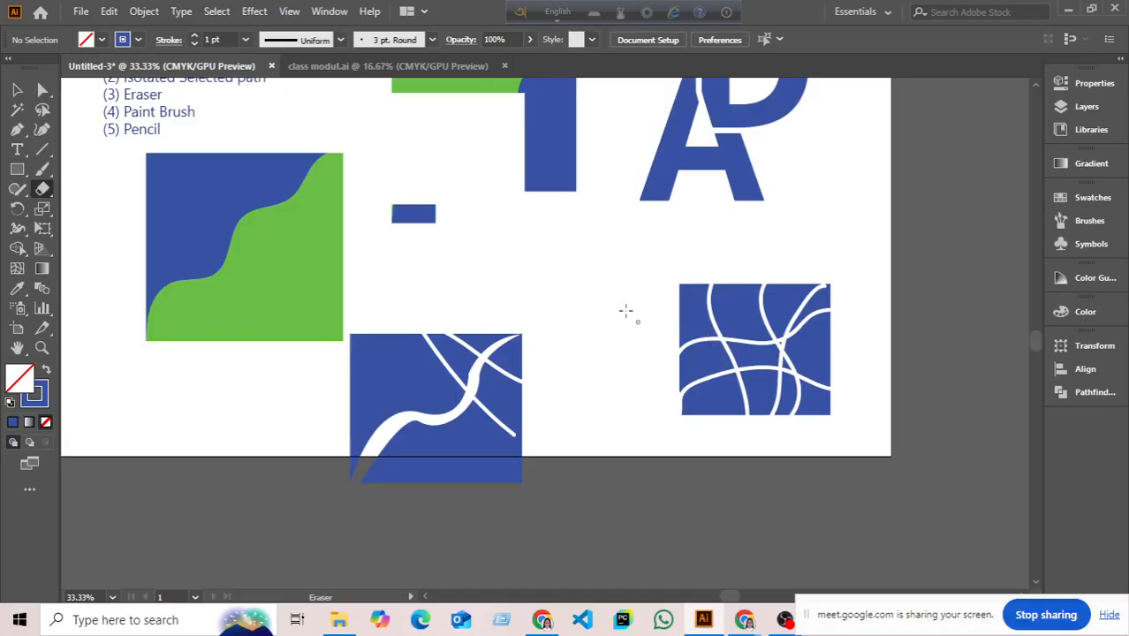
- Erase five thin curves through the right square, two from its left edge and three from its top
left_click_drag(672, 302, 787, 380)
left_click_drag(741, 282, 799, 378)
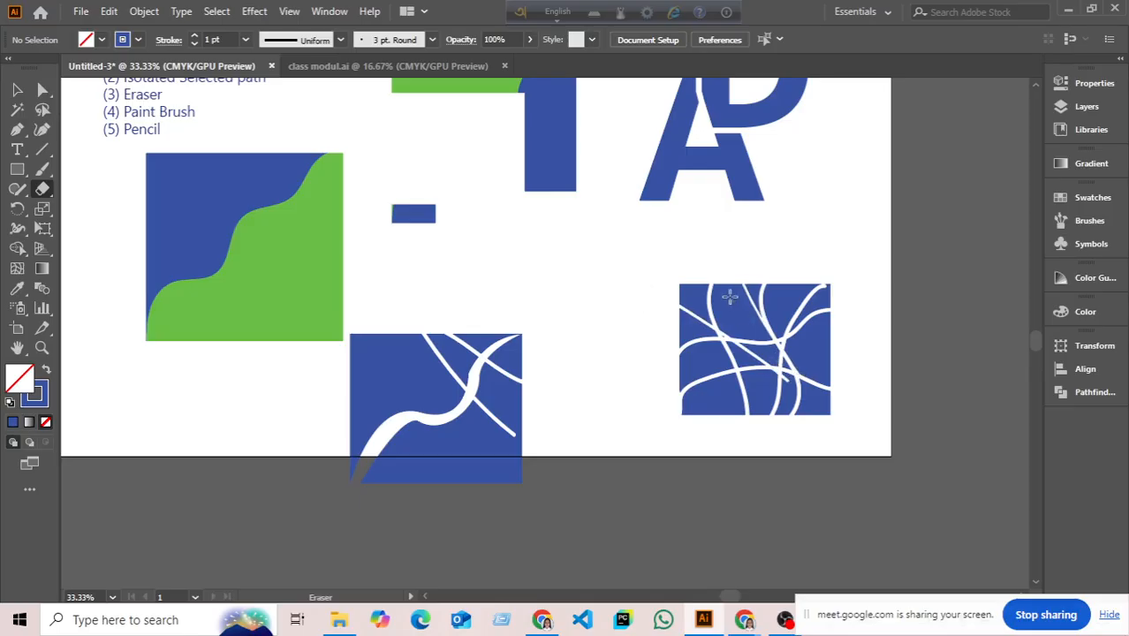
left_click_drag(723, 282, 741, 355)
left_click_drag(782, 282, 857, 390)
left_click_drag(682, 345, 801, 488)
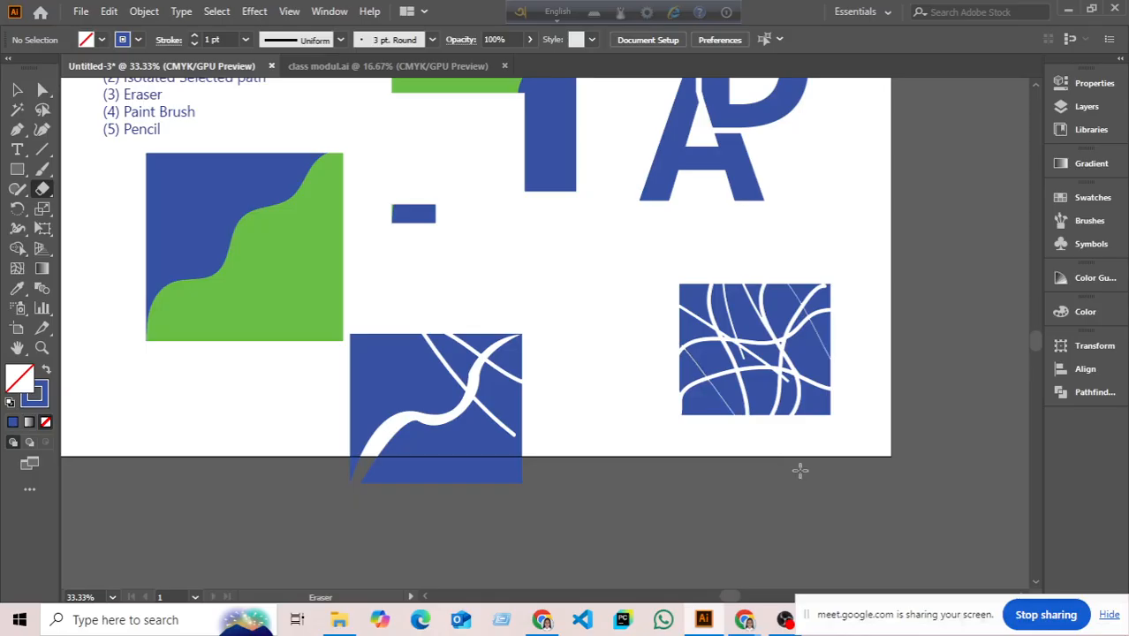
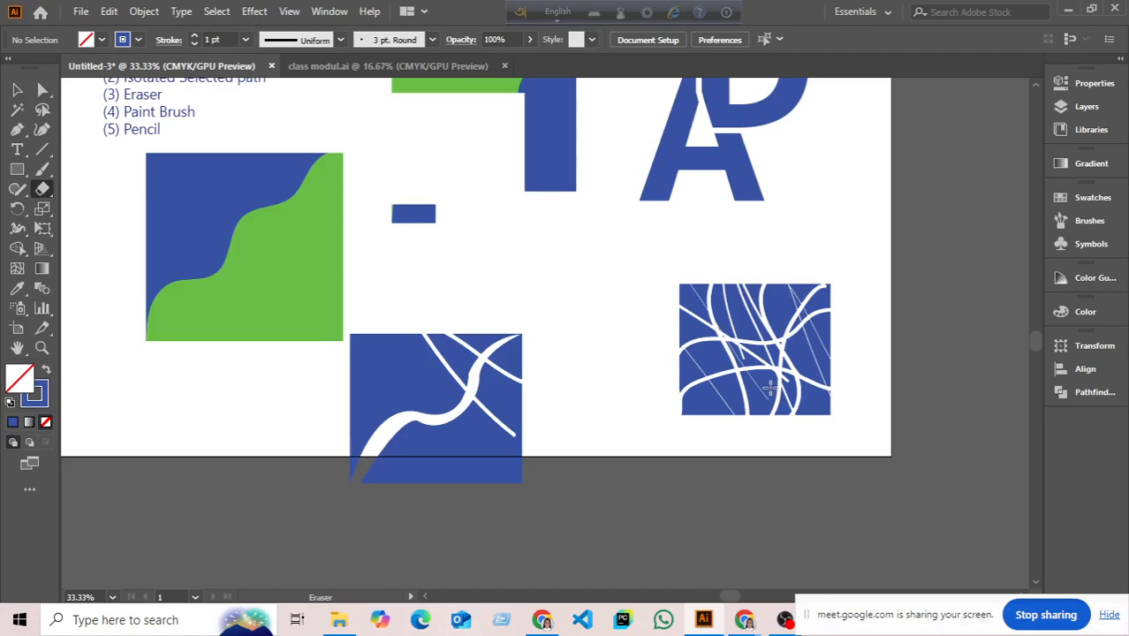
- Erase two diagonal lines through the middle blue square and two across the green-and-blue square
left_click_drag(364, 353, 441, 499)
left_click_drag(402, 329, 496, 535)
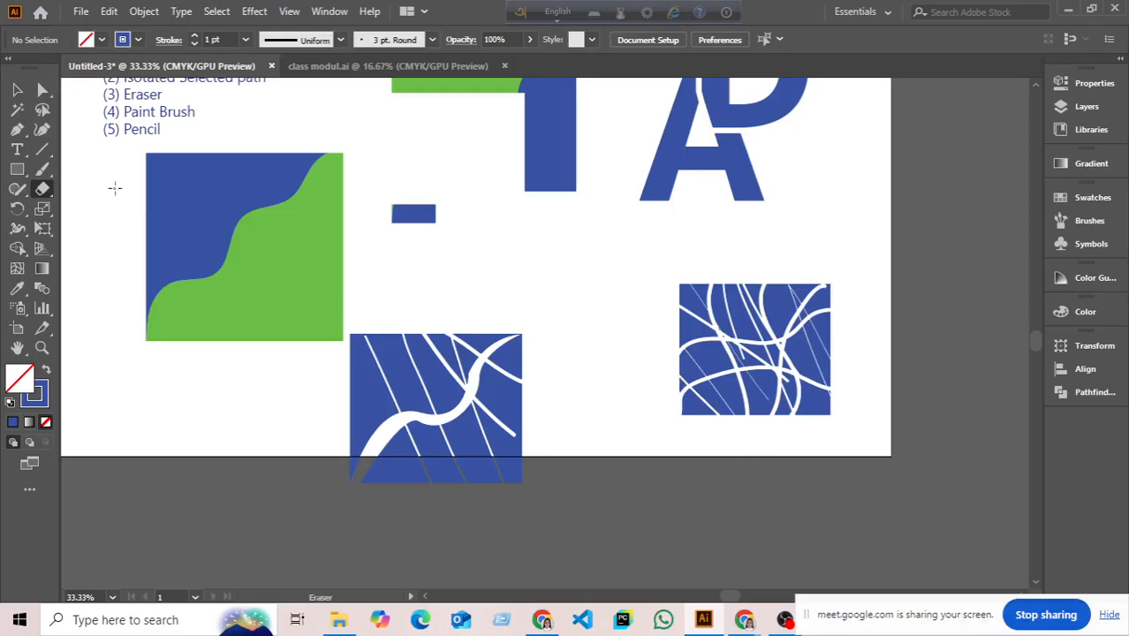
left_click_drag(114, 187, 325, 404)
left_click_drag(243, 132, 360, 297)
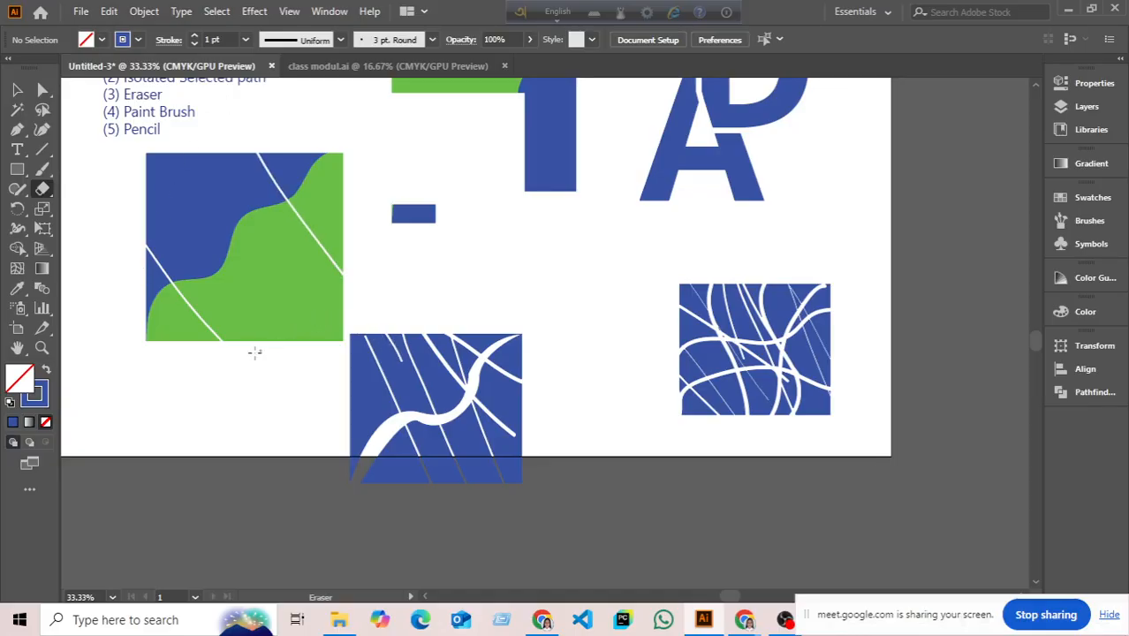
scroll(254, 352, "up", 2)
left_click(17, 89)
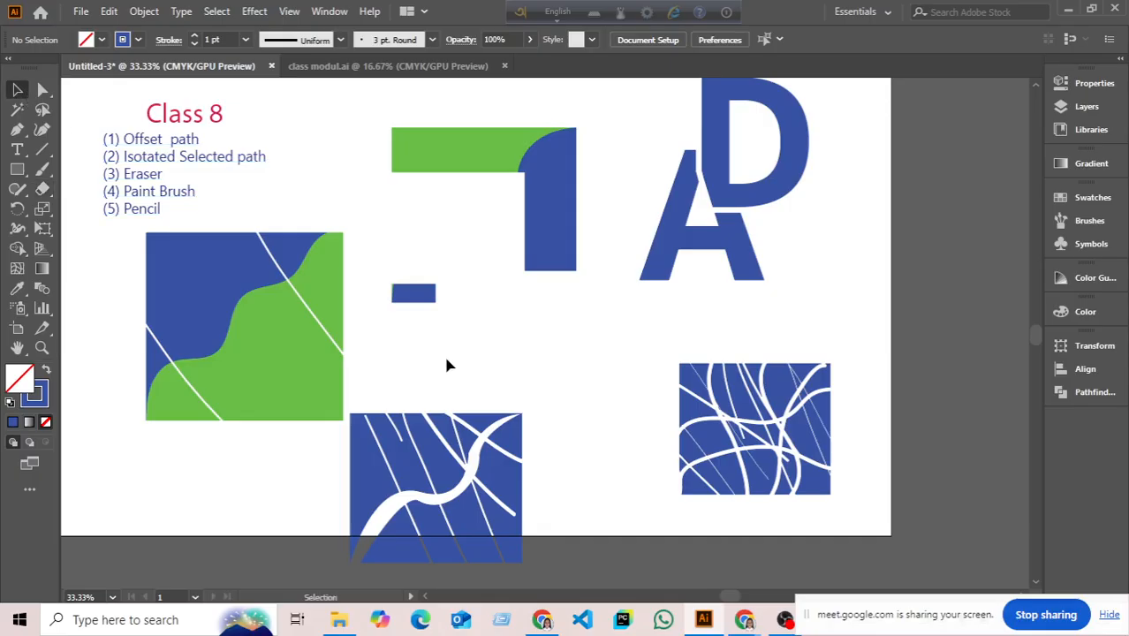
- Delete the practice squares, small dash, blue triangle and green-and-blue shape, then zoom back to 33.33%
scroll(463, 425, "down", 2)
left_click_drag(483, 389, 512, 379)
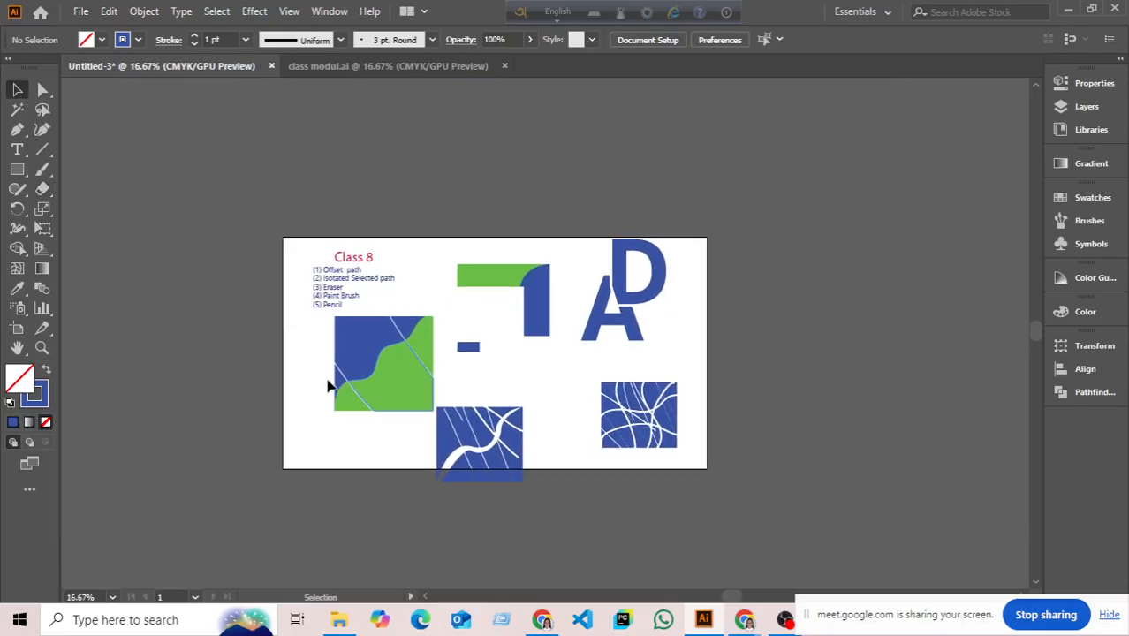
left_click_drag(327, 385, 693, 506)
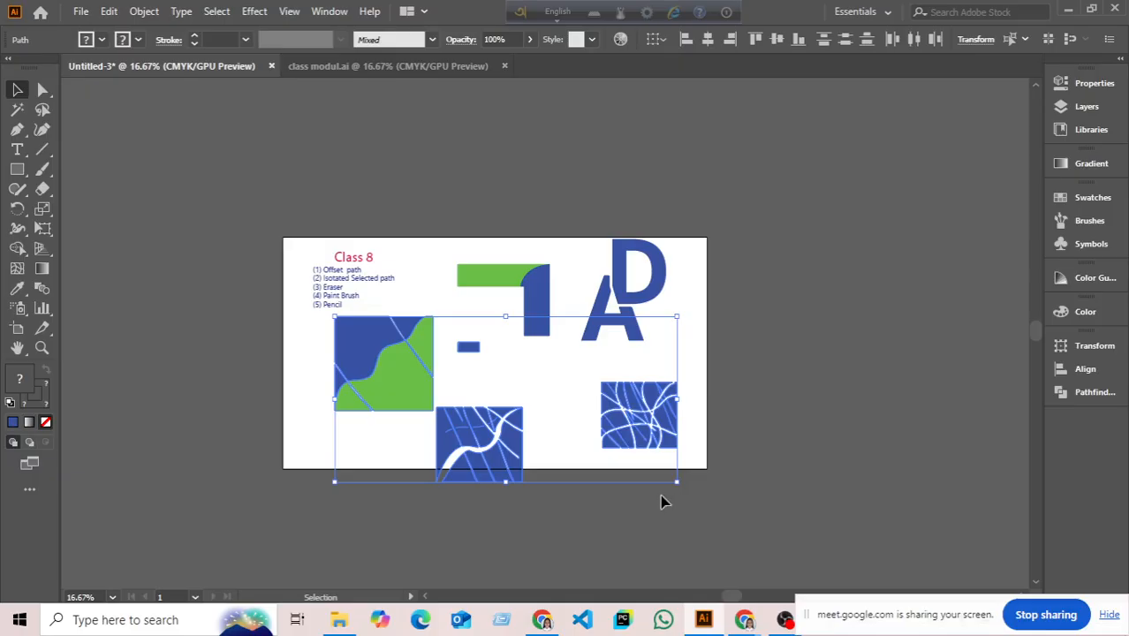
key("Delete")
left_click_drag(411, 259, 532, 346)
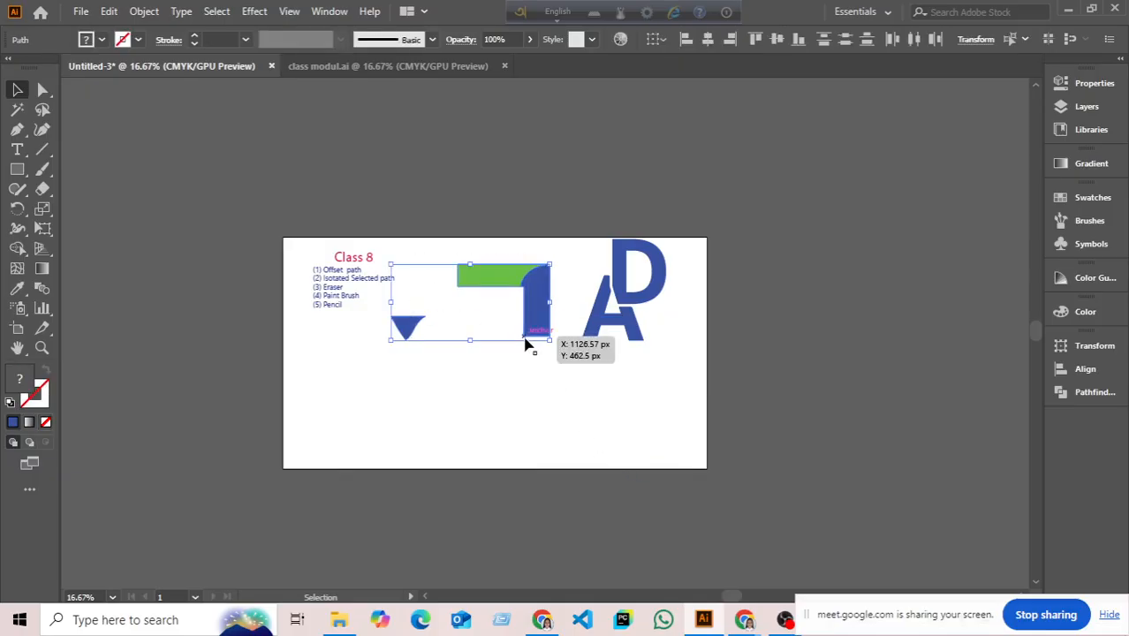
key("Delete")
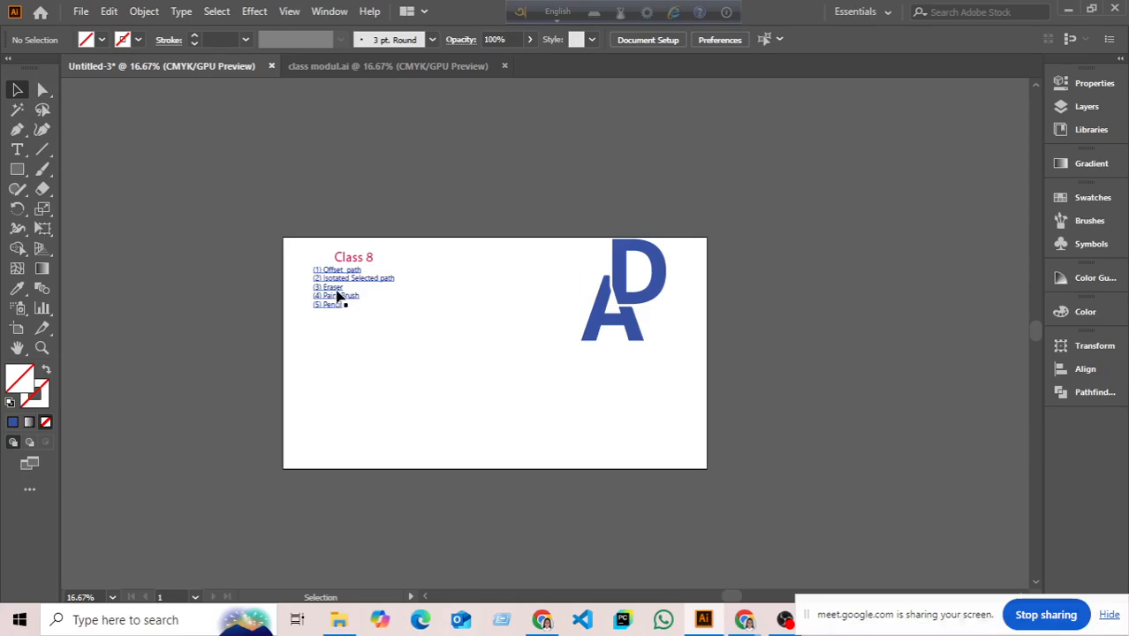
scroll(340, 296, "up", 1)
scroll(367, 298, "up", 1)
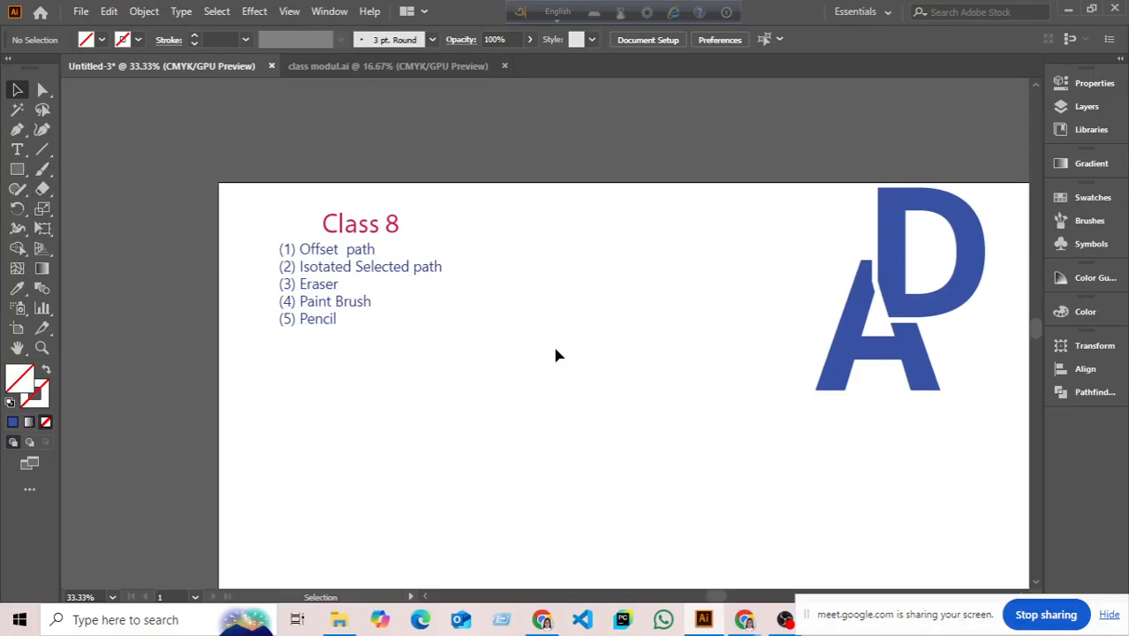
key("space")
left_click_drag(577, 310, 535, 287)
right_click(28, 171)
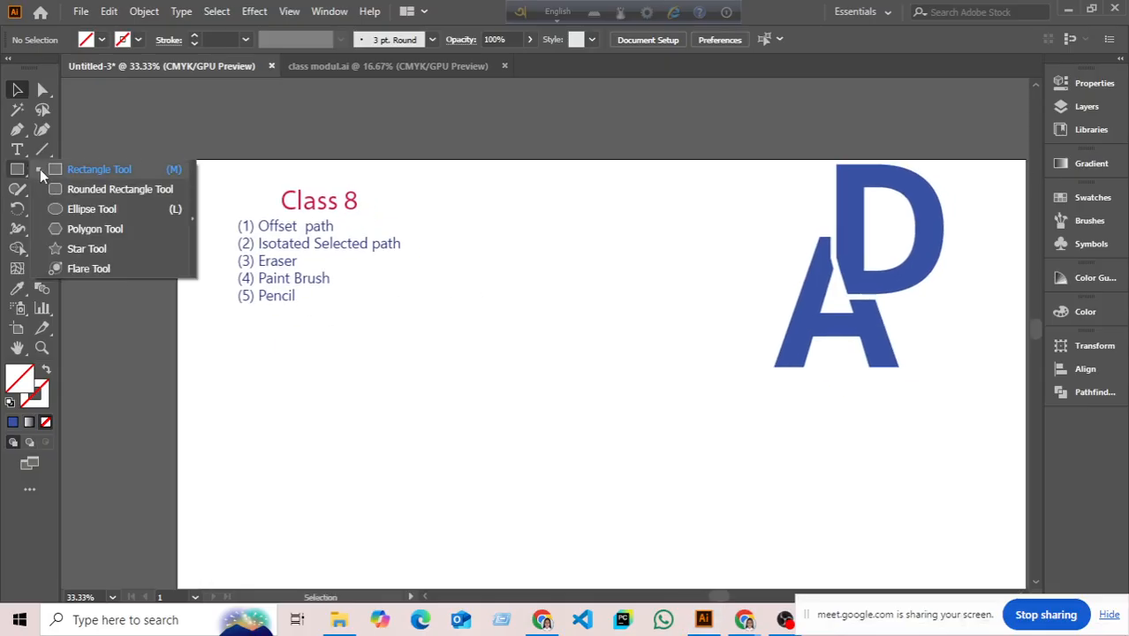
left_click(44, 169)
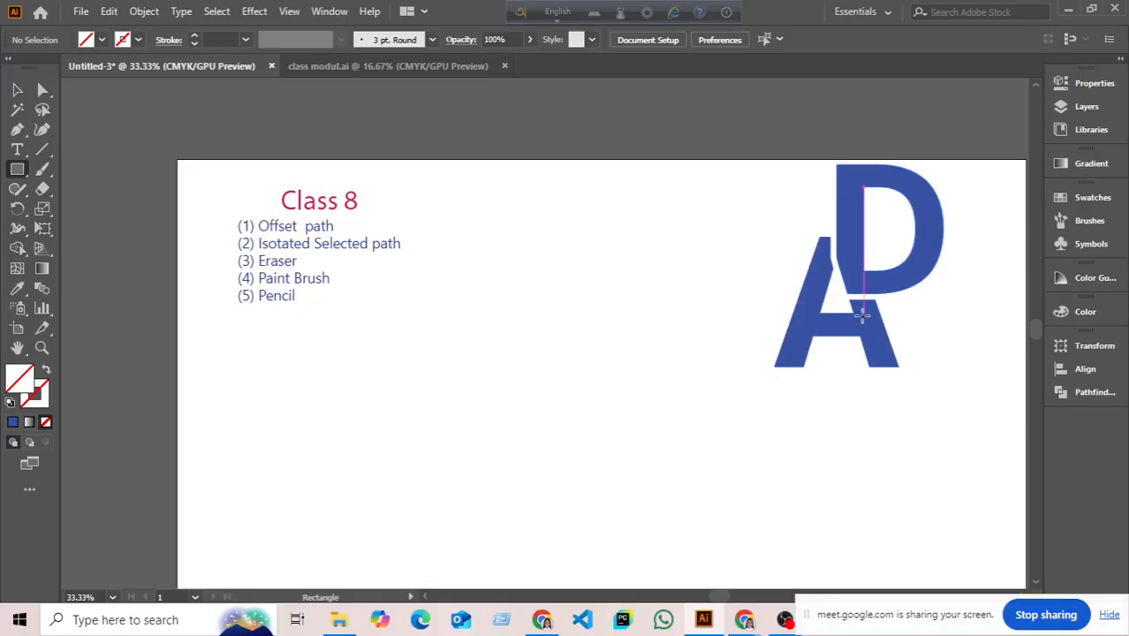
left_click(17, 89)
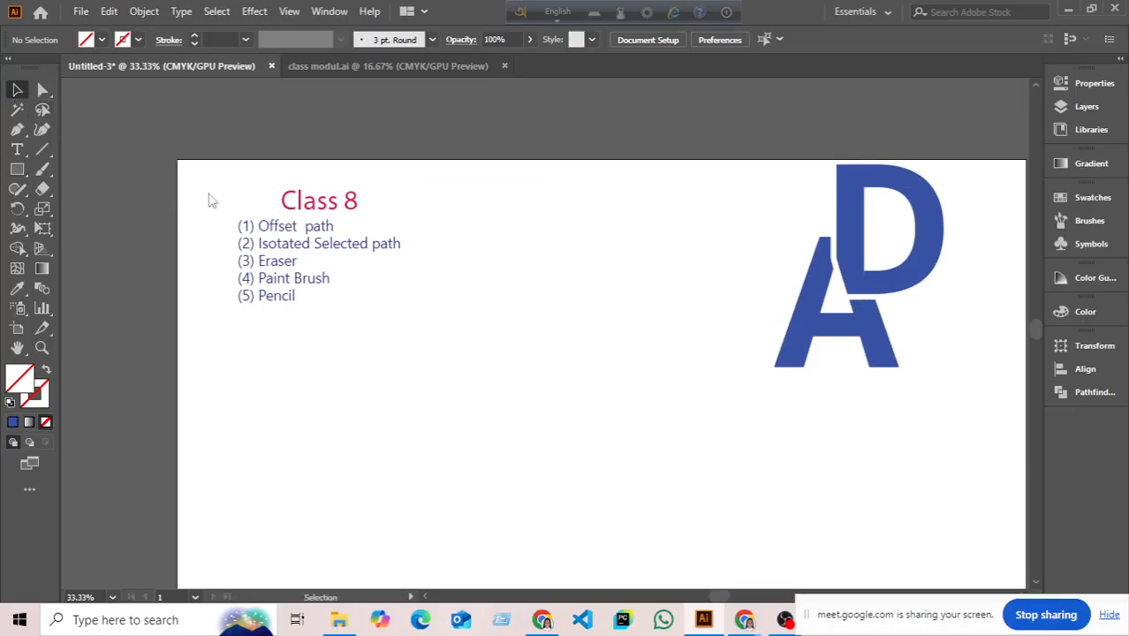
left_click(543, 620)
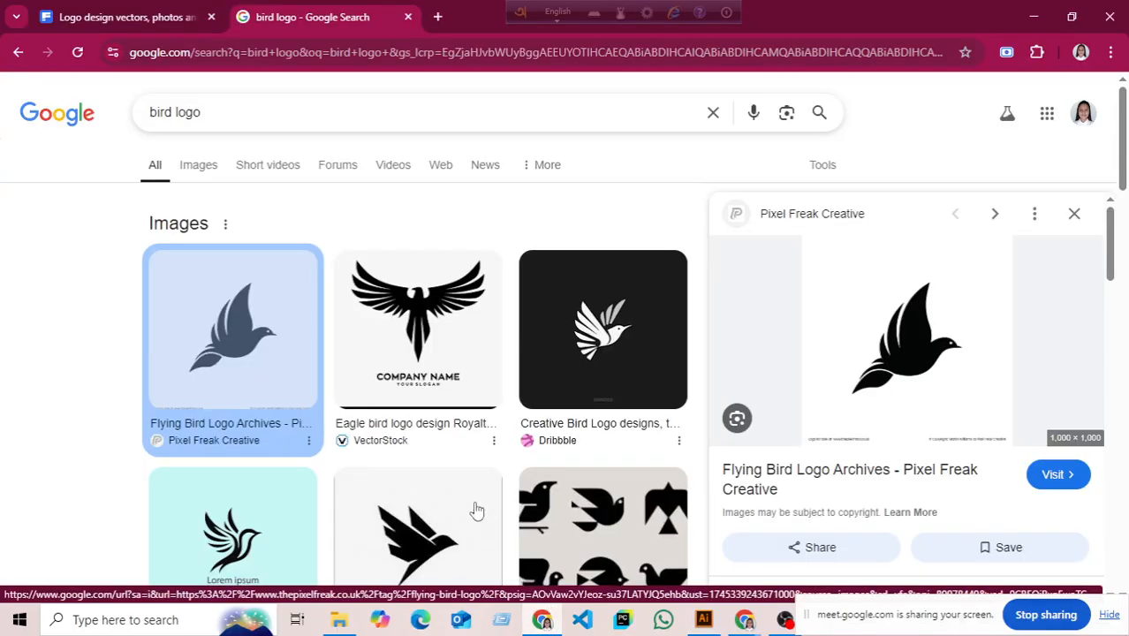
left_click(704, 620)
- Type DC on the artboard, enlarge it to about 517.83 pt and nudge it into place
left_click(25, 171)
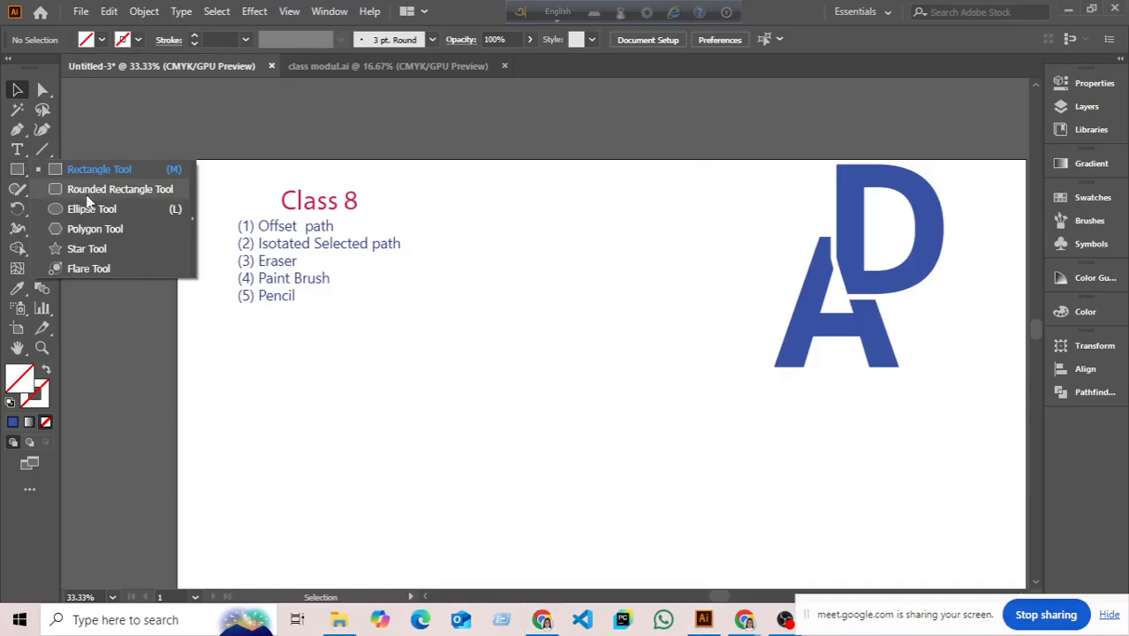
left_click(18, 149)
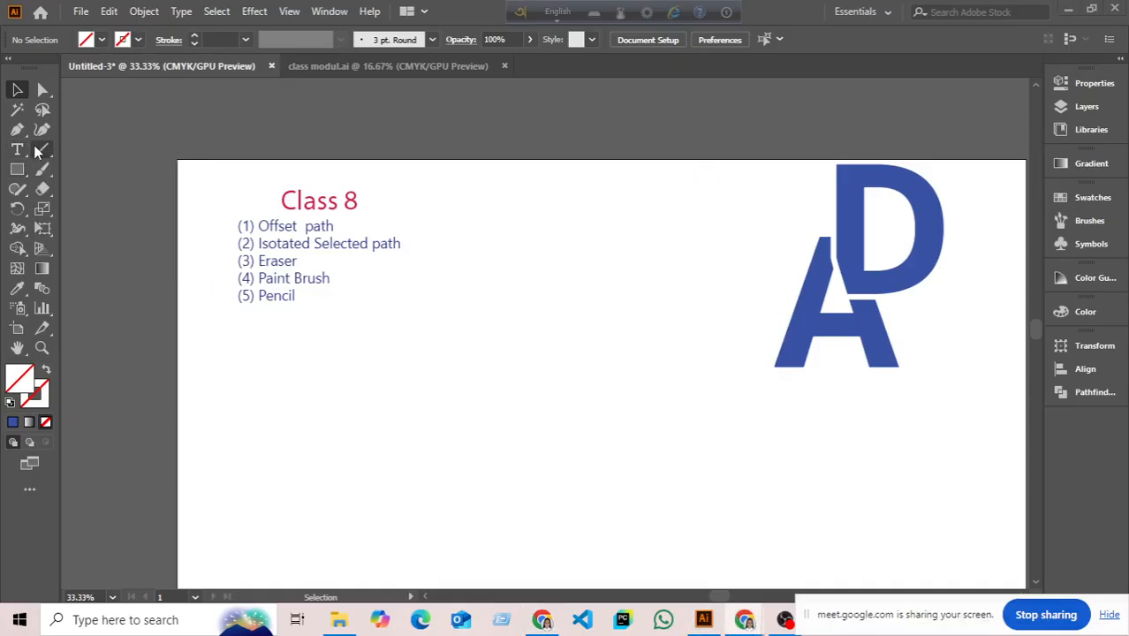
left_click(17, 149)
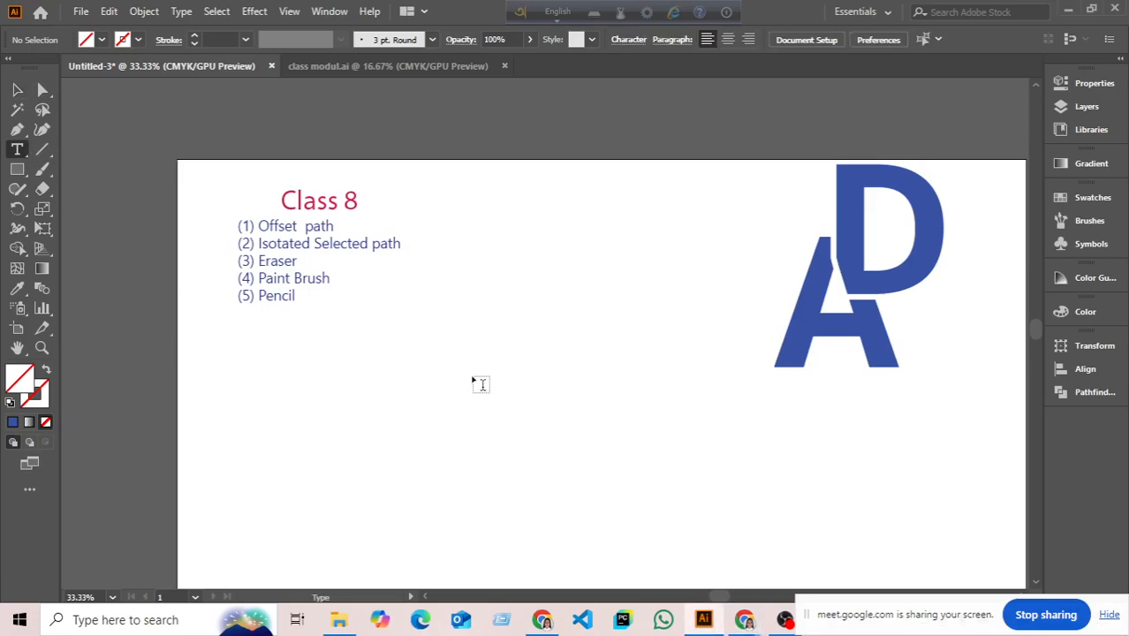
left_click(471, 374)
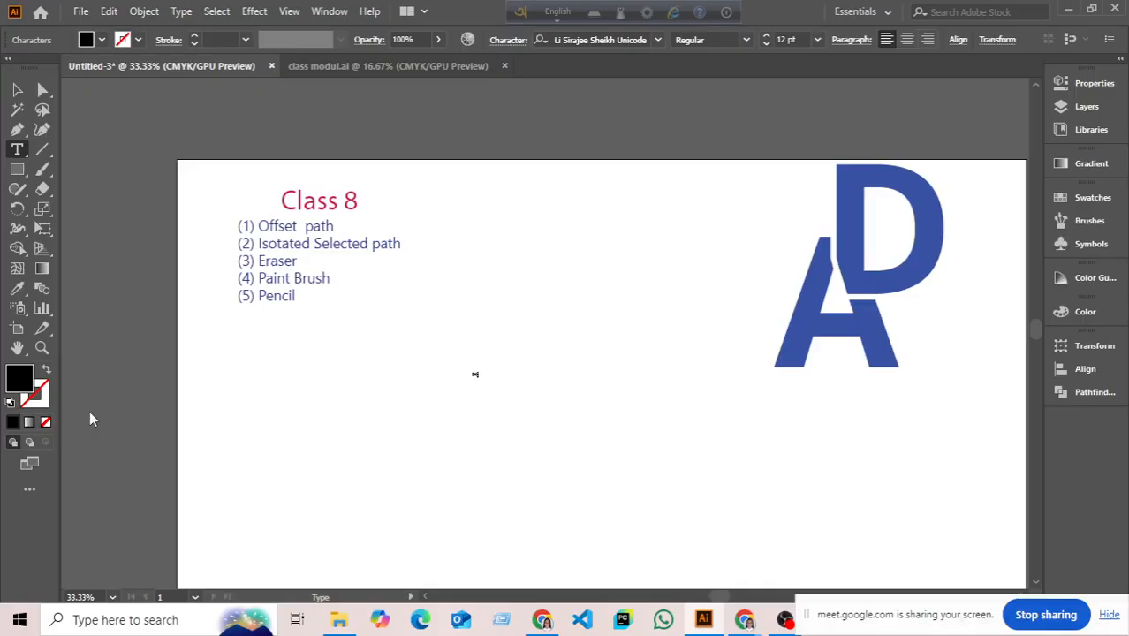
left_click(16, 89)
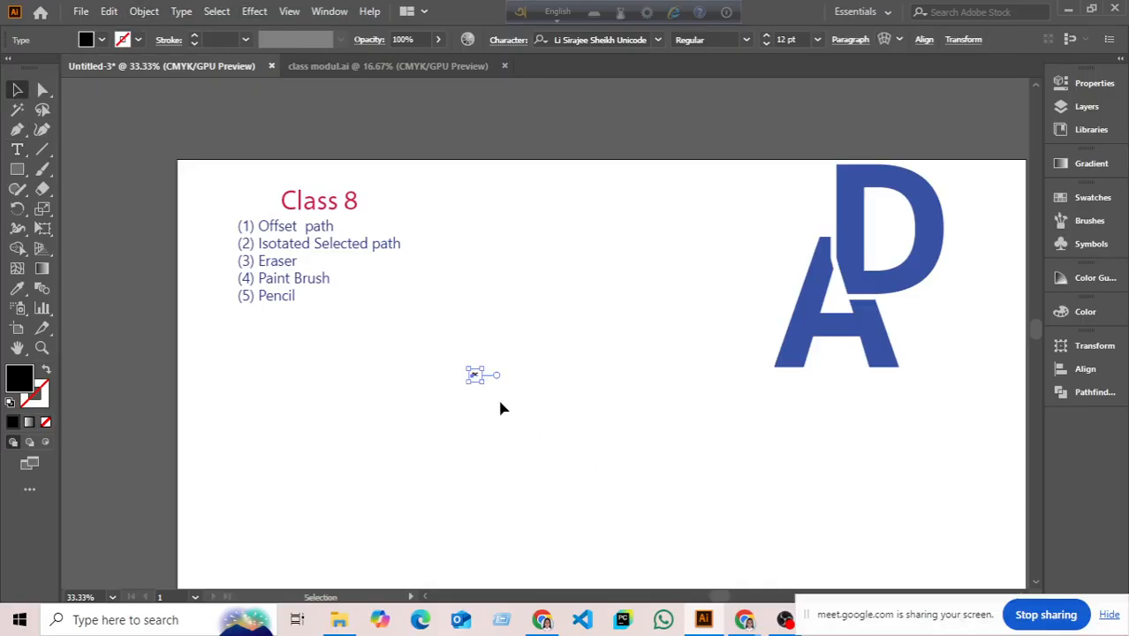
left_click_drag(482, 382, 639, 453)
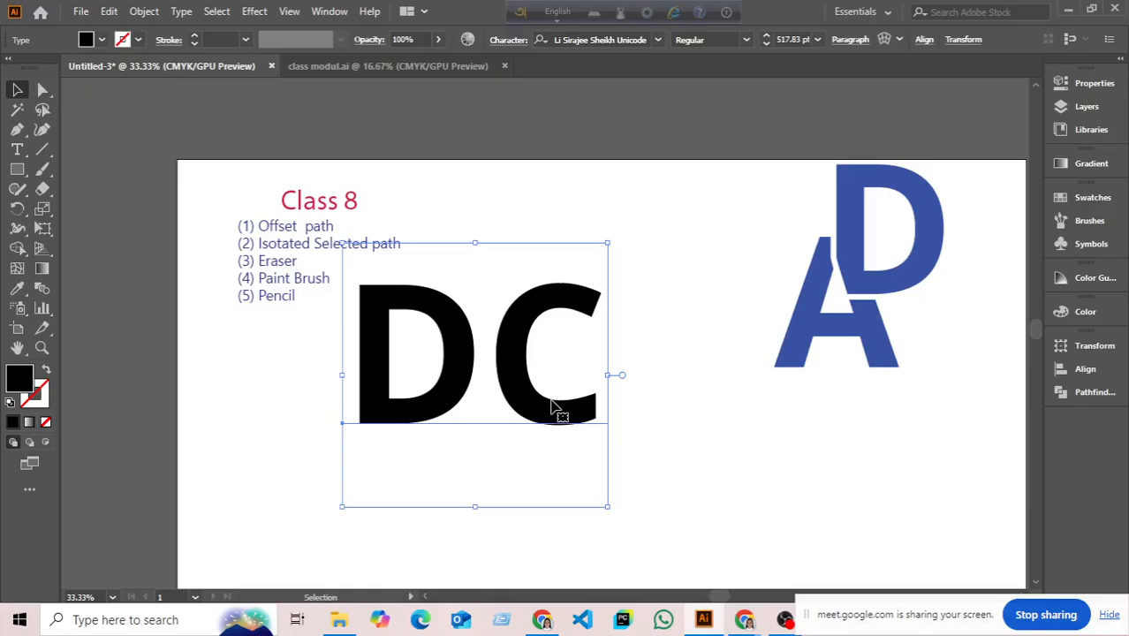
left_click_drag(559, 408, 568, 425)
- Convert the DC text to outlines and ungroup it into separate C and D shapes
right_click(620, 434)
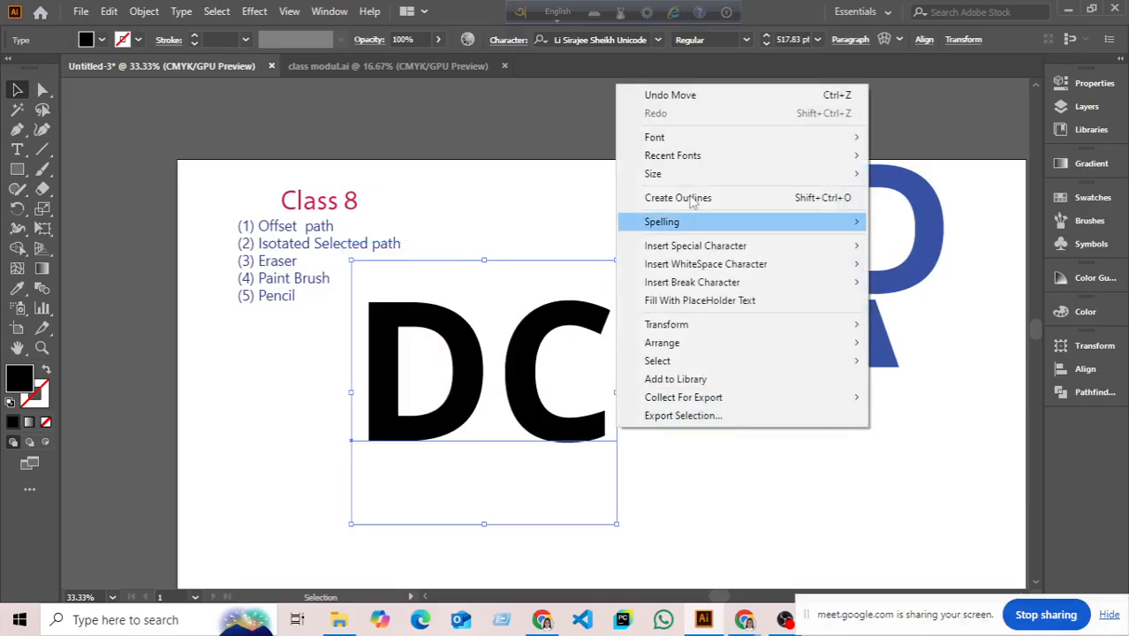
left_click(707, 195)
left_click(657, 429)
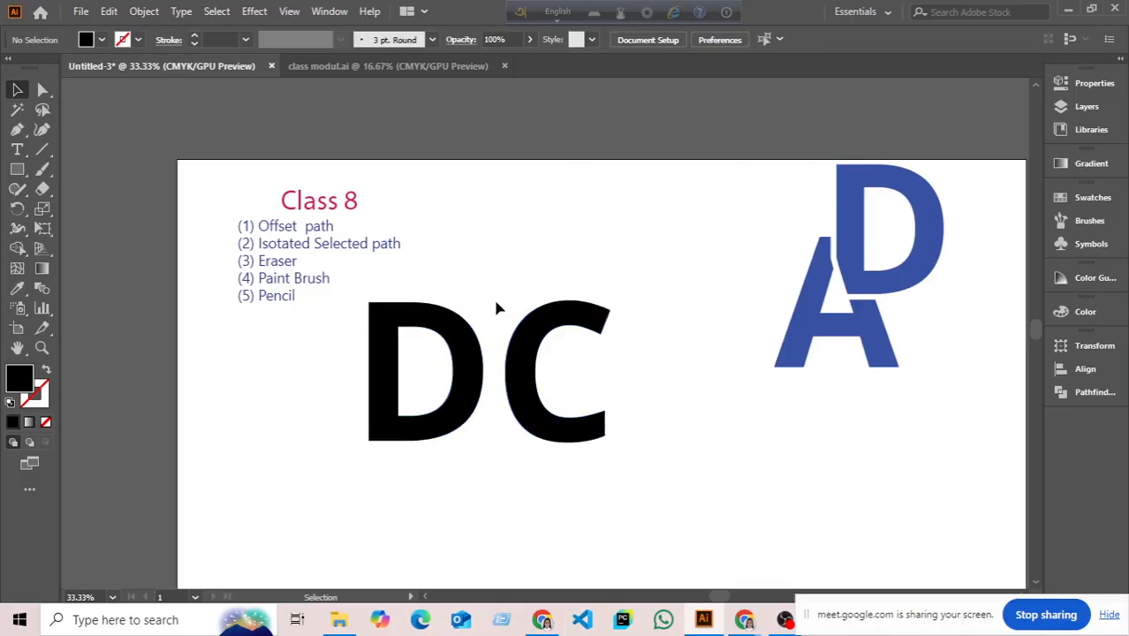
left_click(530, 374)
right_click(529, 376)
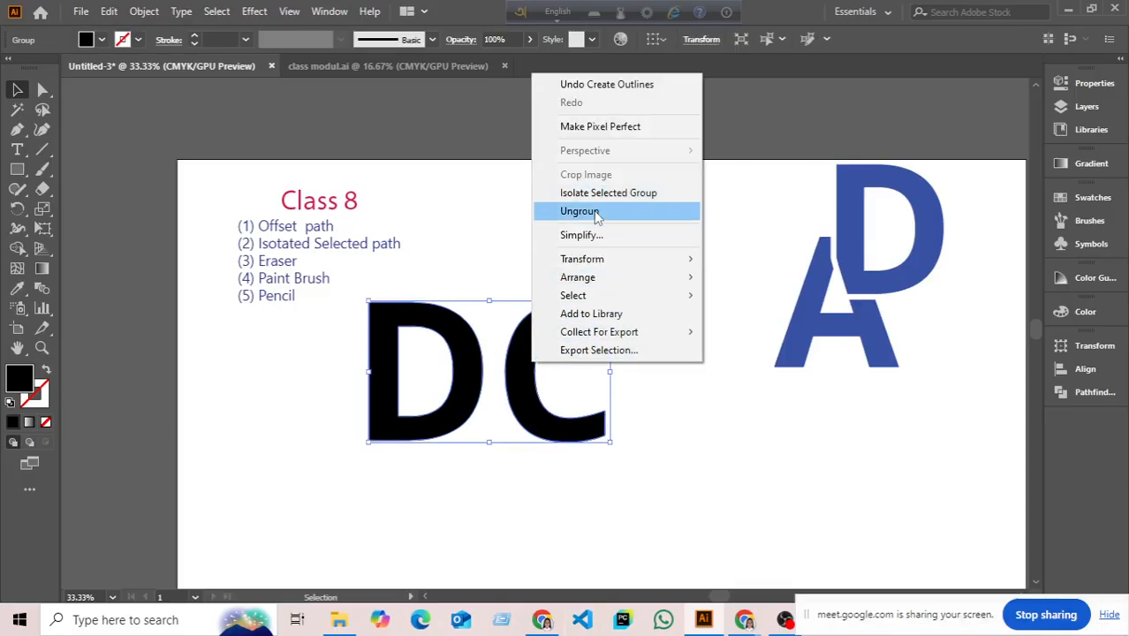
left_click(597, 217)
left_click(650, 255)
- Move the C so it overlaps the upper-left part of the D
left_click_drag(535, 423, 574, 408)
left_click(501, 394)
left_click(640, 334)
left_click_drag(500, 315, 579, 411)
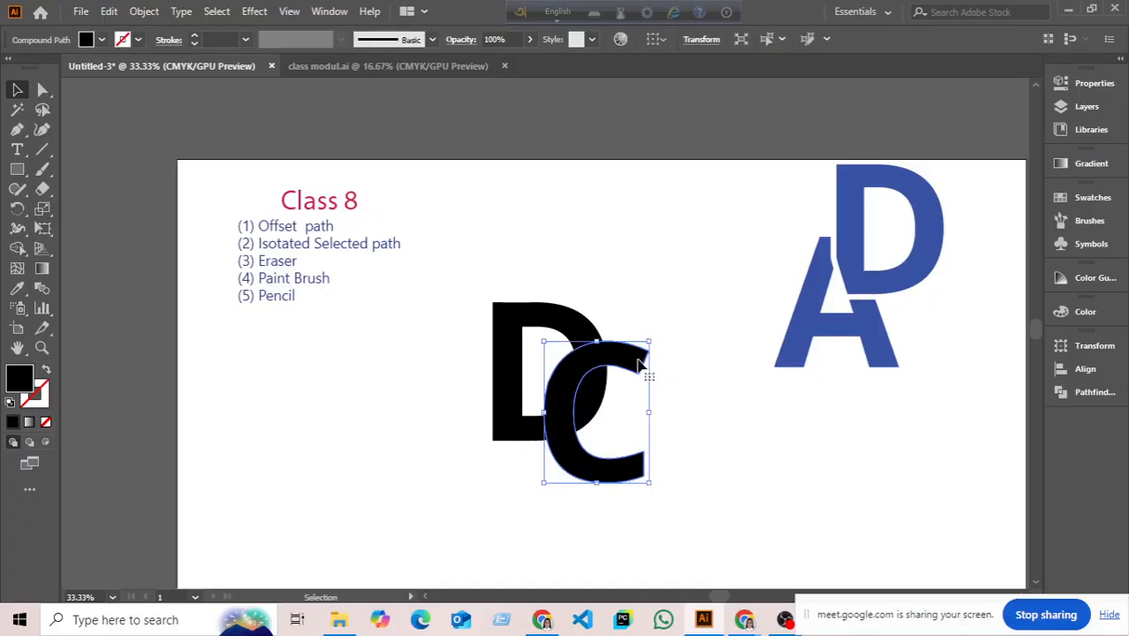
left_click_drag(608, 369, 539, 378)
left_click(639, 330)
left_click_drag(469, 426, 458, 376)
left_click(638, 420)
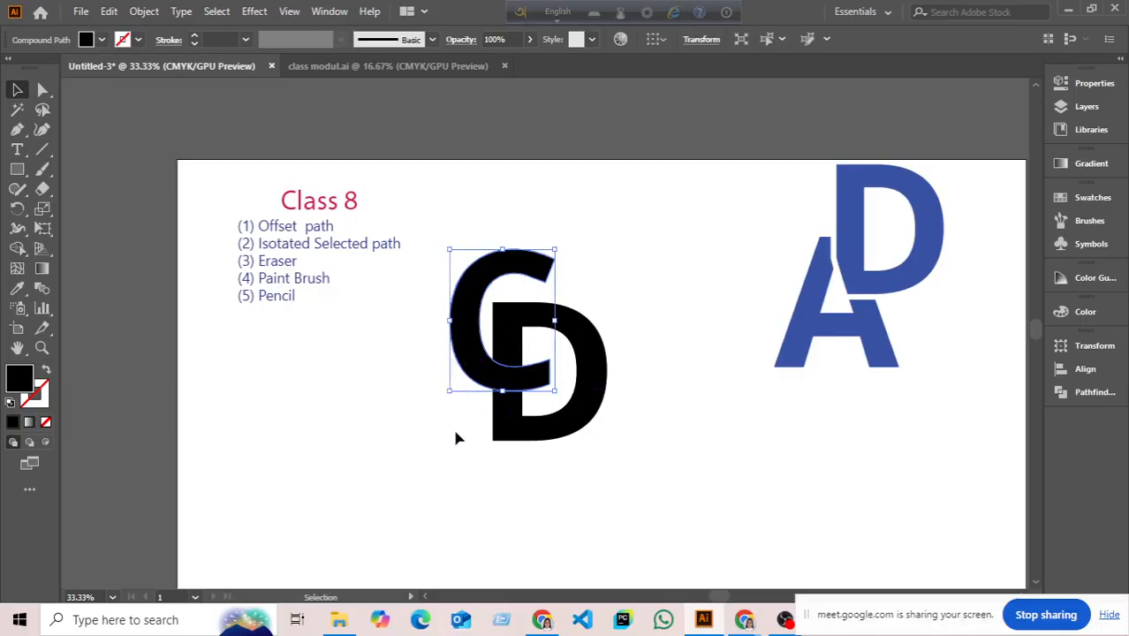
left_click(451, 426)
left_click(492, 385)
left_click(466, 410)
left_click_drag(459, 228, 640, 447)
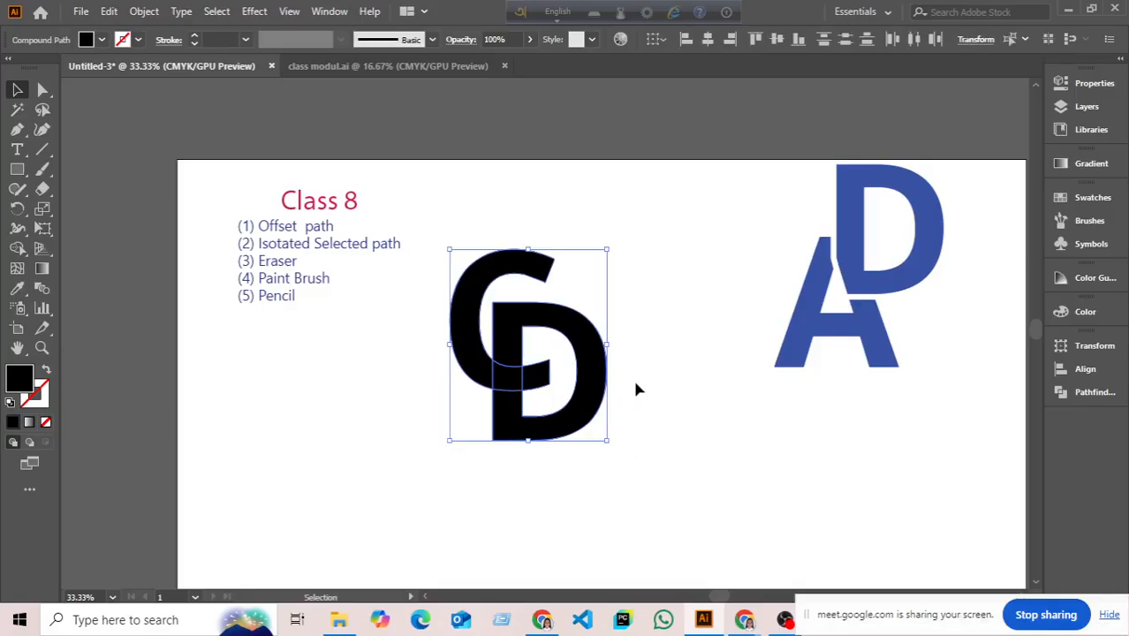
left_click(636, 384)
- Fill the C with light blue
left_click(480, 350)
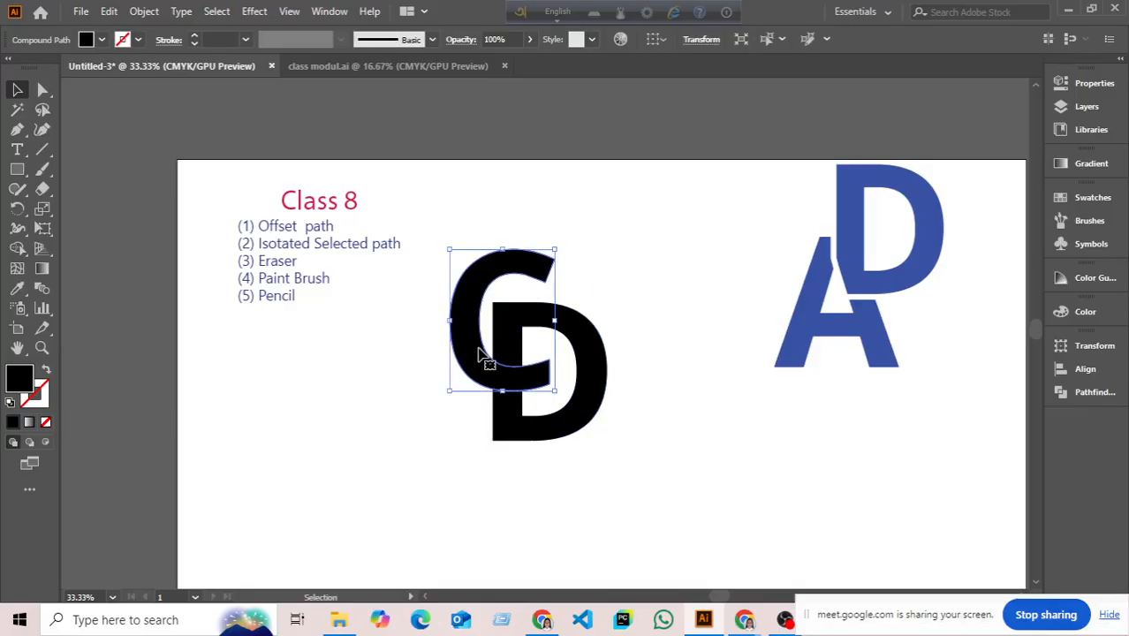
left_click(98, 41)
left_click(91, 65)
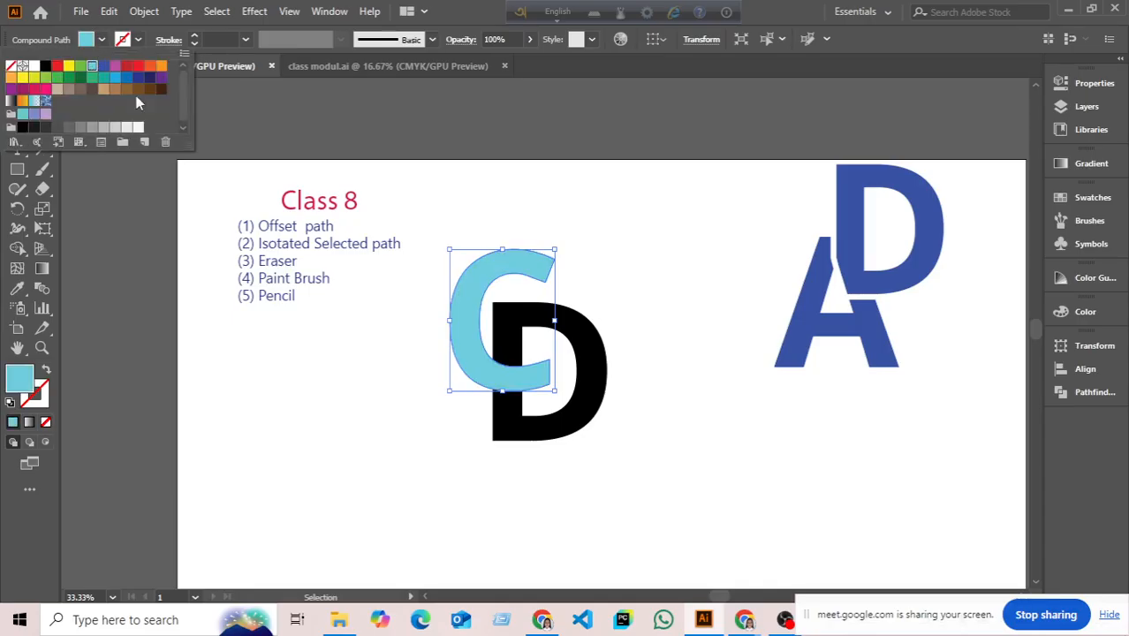
left_click(375, 409)
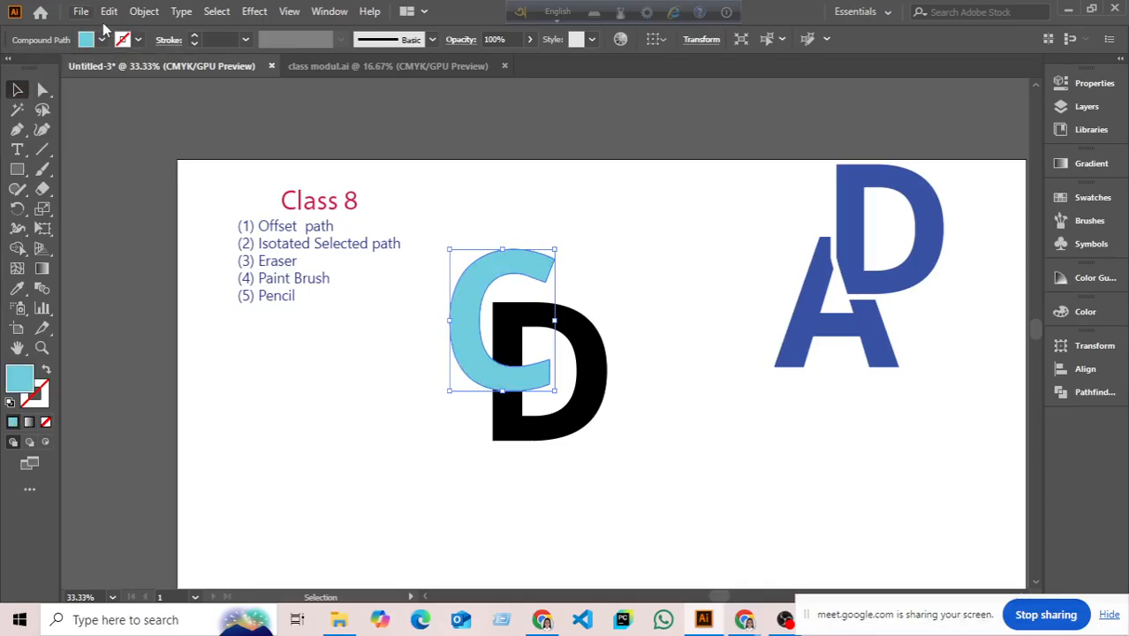
- Add a 14 px Miter-joined offset path around the C, then select both letters
left_click(144, 11)
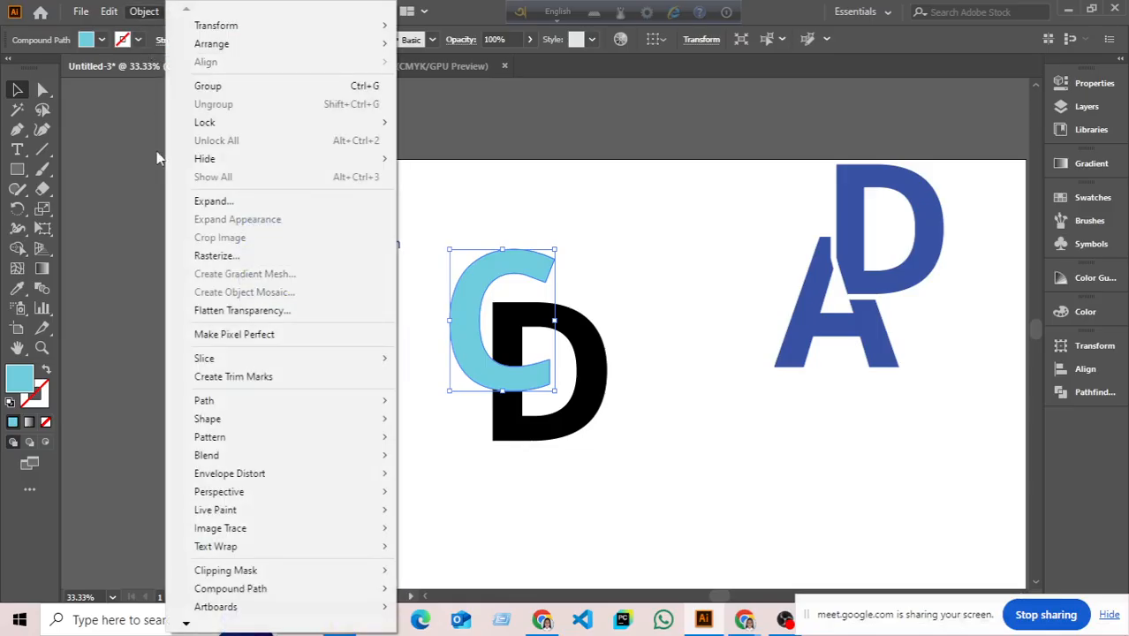
mouse_move(203, 400)
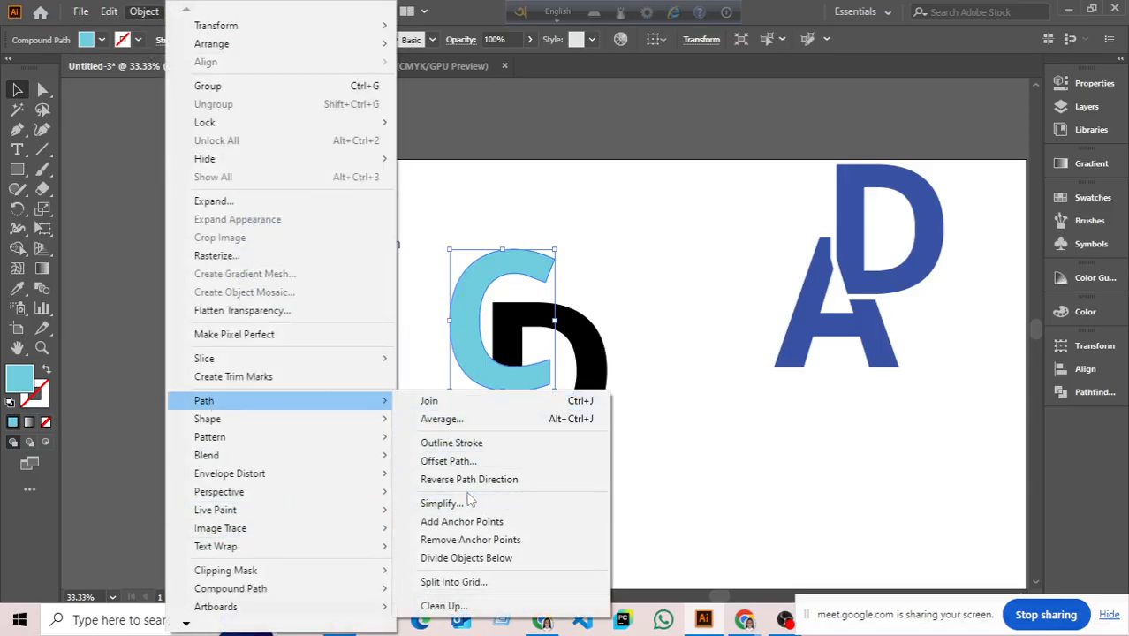
left_click(487, 461)
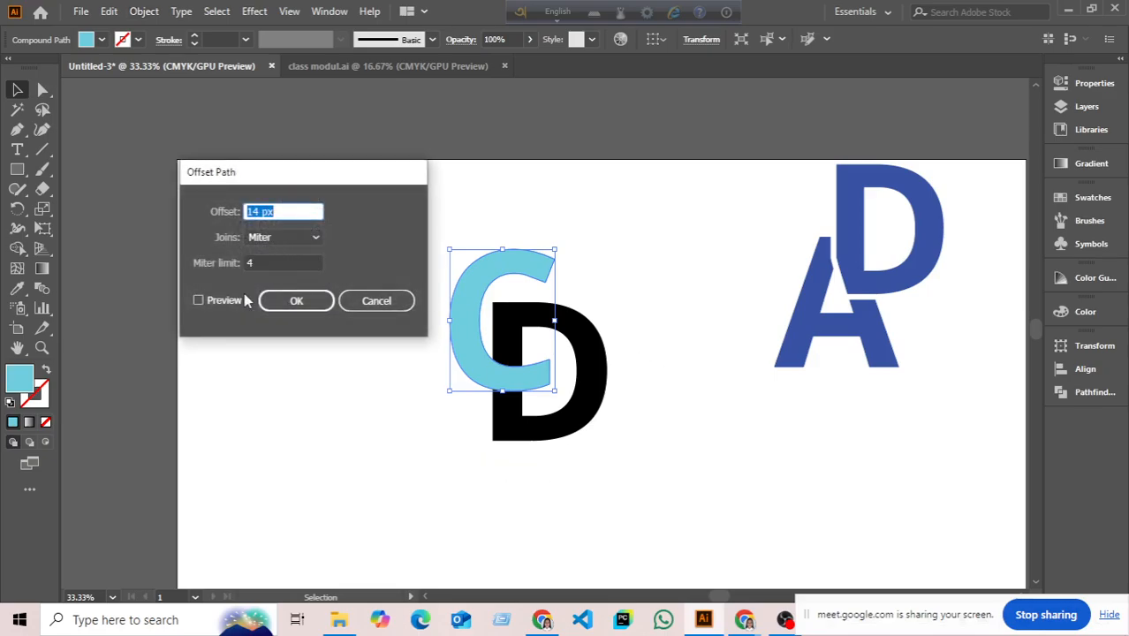
left_click(210, 302)
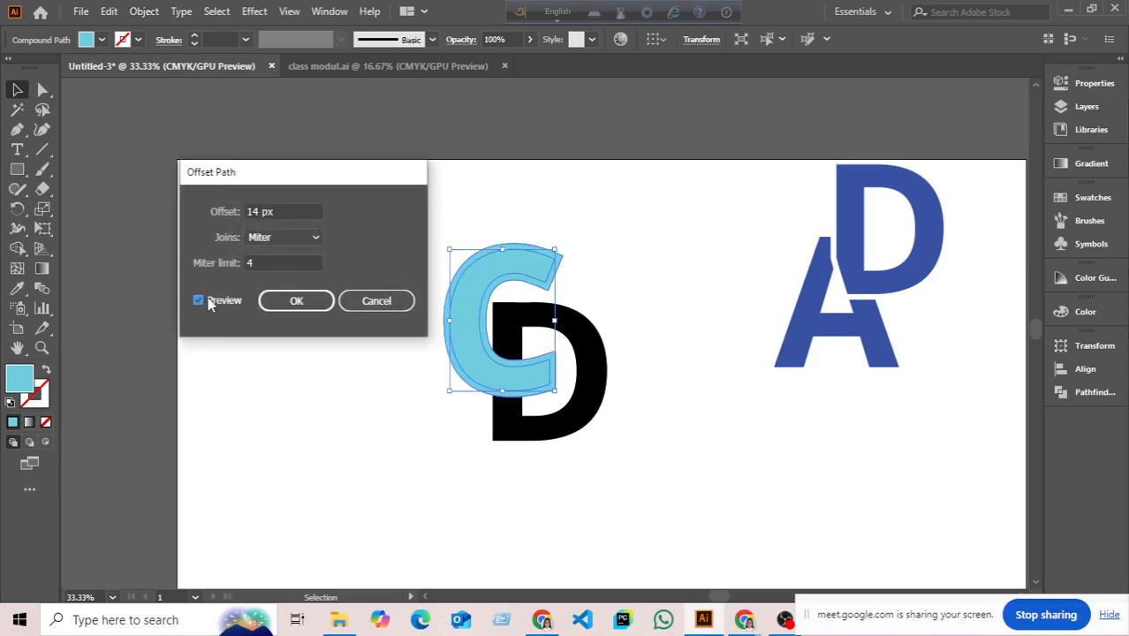
left_click(304, 304)
left_click(345, 390)
left_click_drag(392, 326, 597, 471)
- Group and then ungroup the C, offset and D shapes
right_click(599, 422)
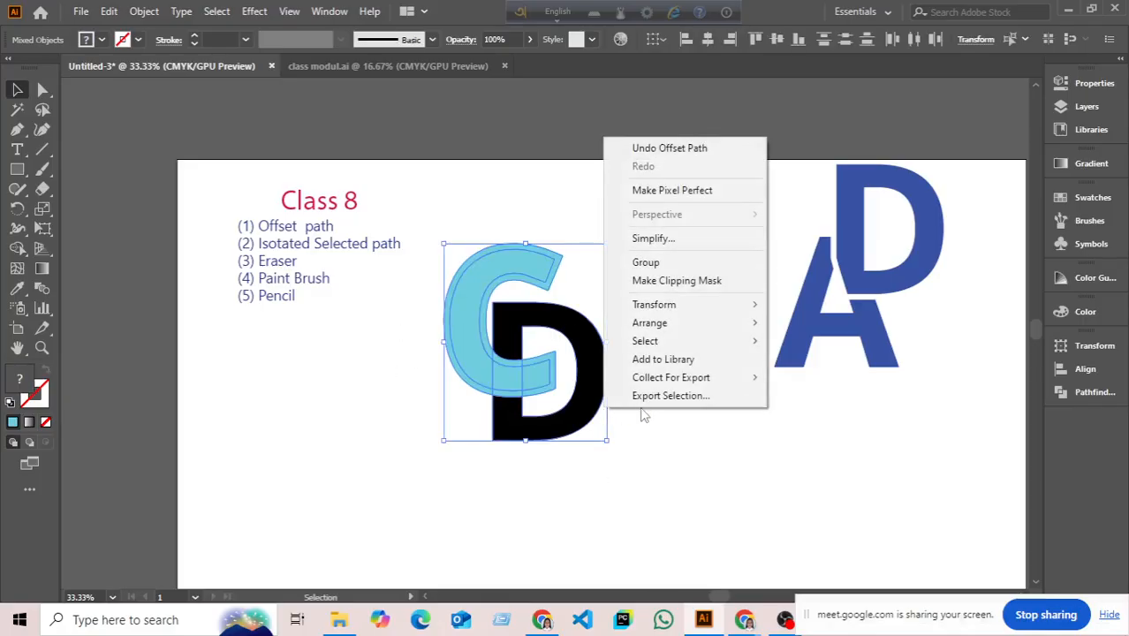
left_click(636, 262)
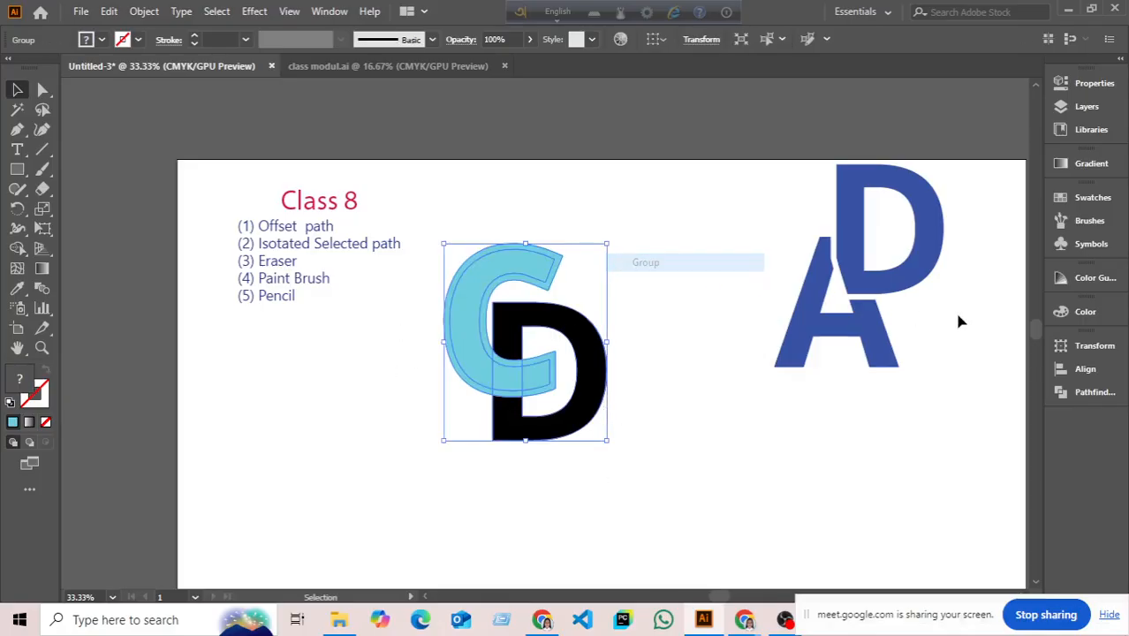
left_click(1087, 393)
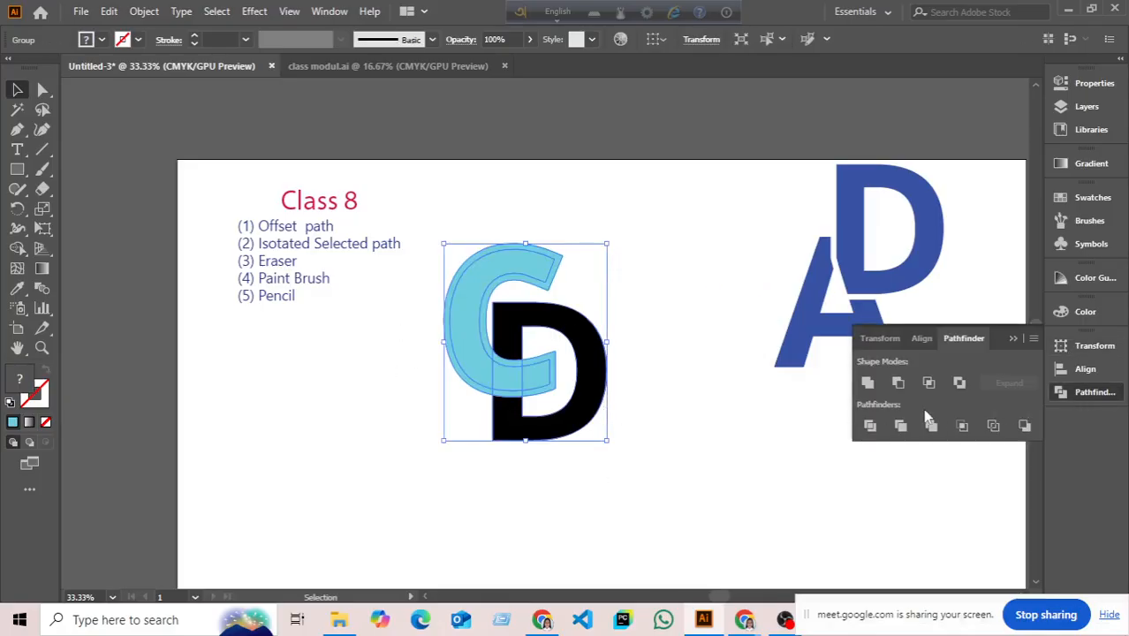
right_click(701, 433)
left_click(749, 279)
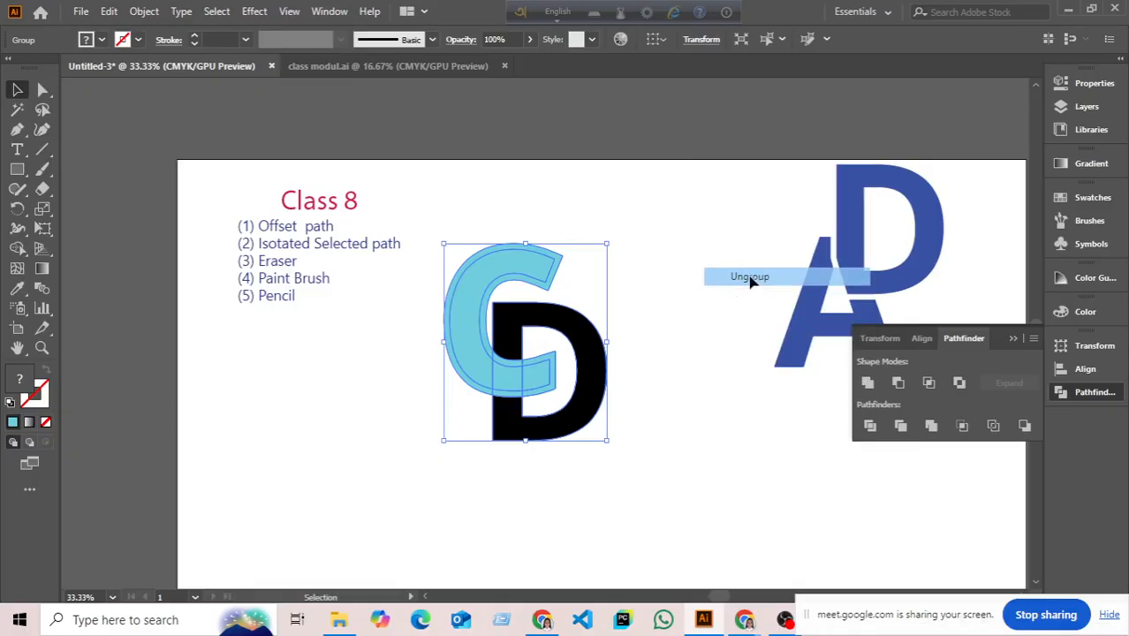
left_click(572, 276)
left_click(559, 271)
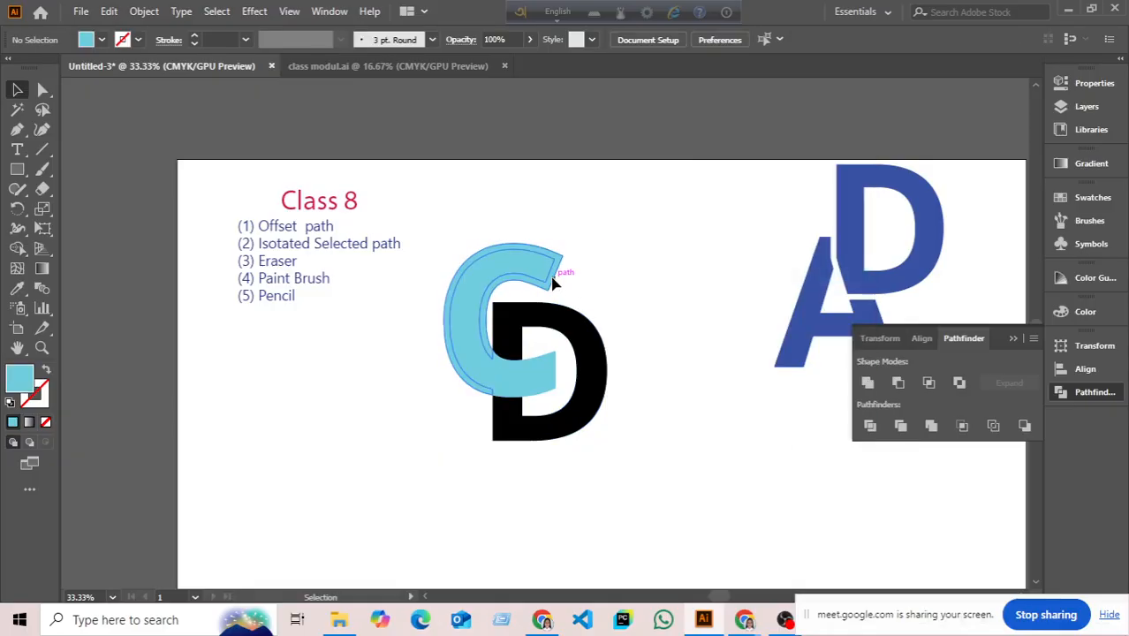
left_click(714, 275)
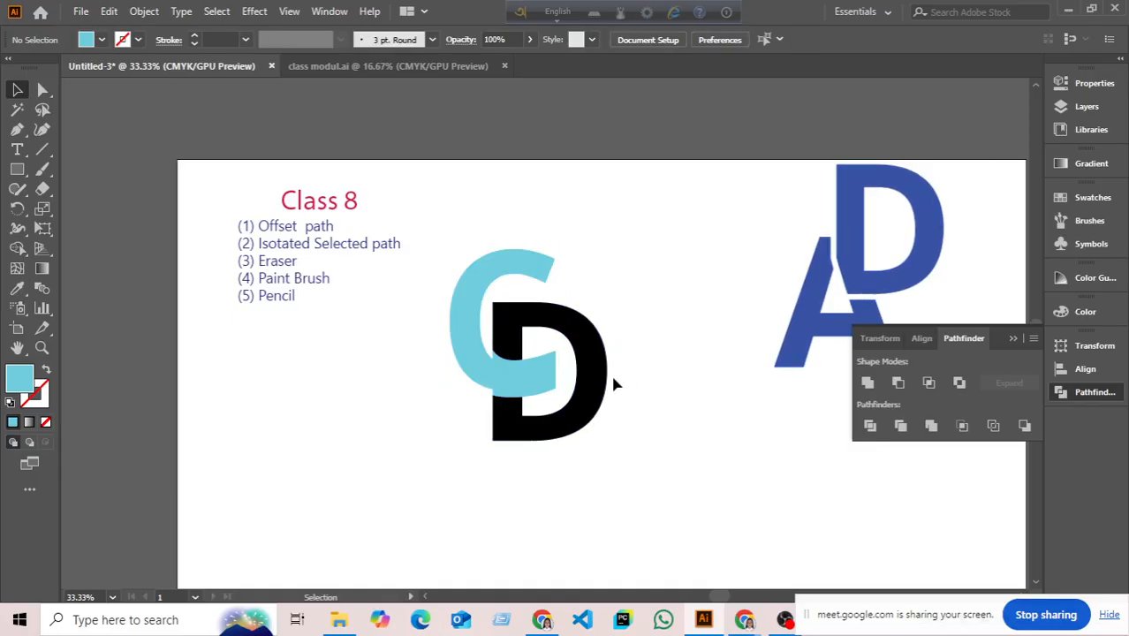
scroll(615, 384, "up", 2)
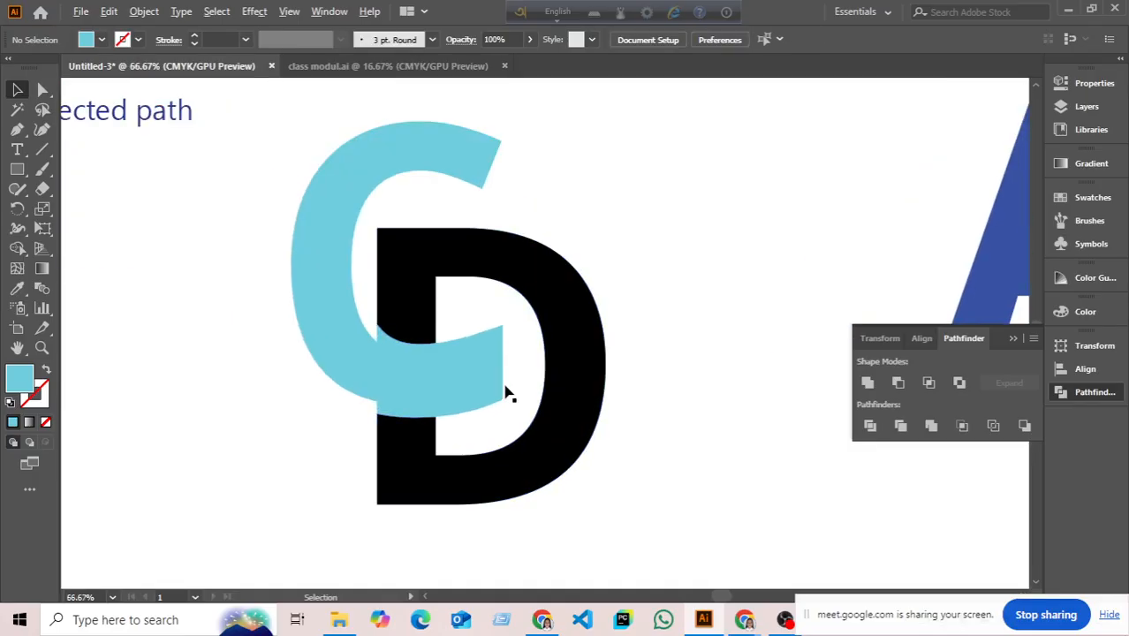
left_click(1012, 340)
- Delete the stray light-blue piece inside the D and the thin sliver under the C
left_click(497, 343)
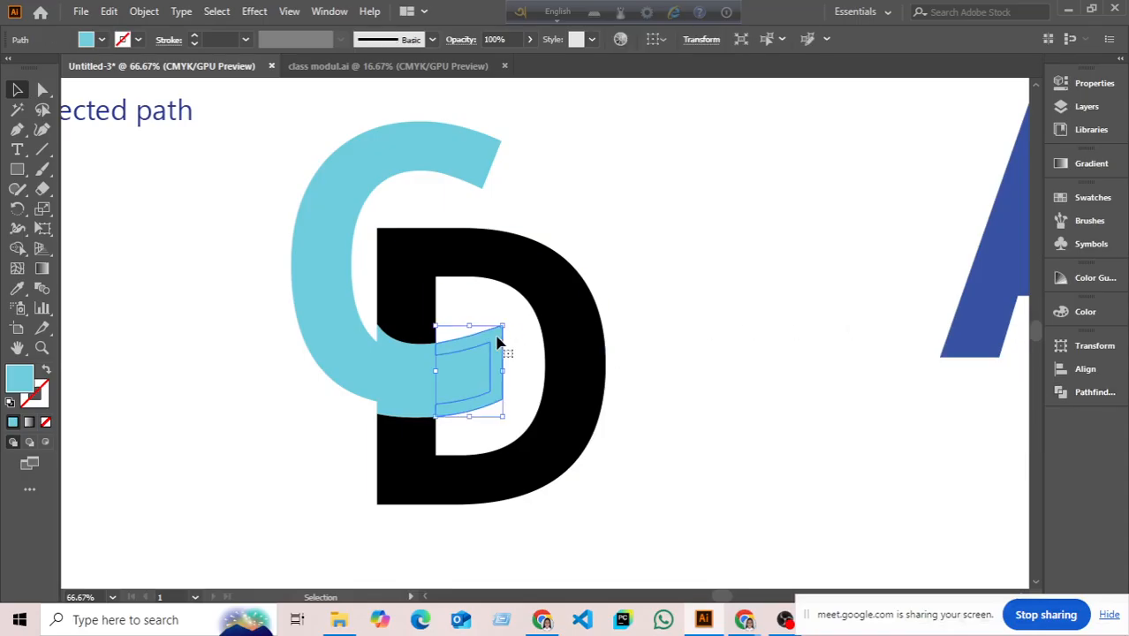
key("Delete")
left_click(424, 417)
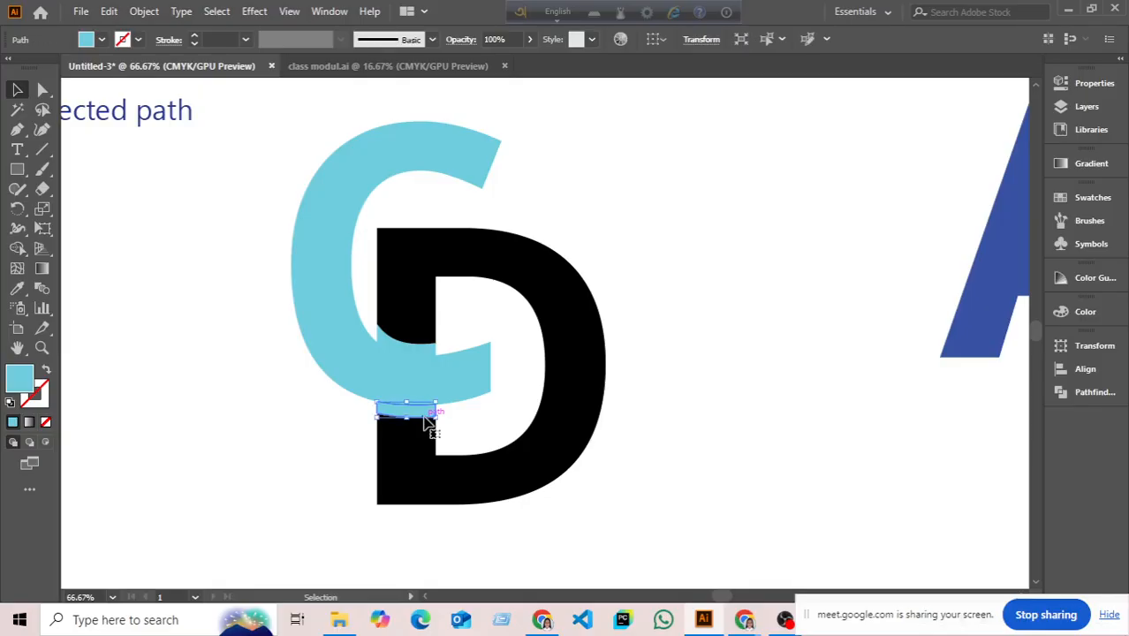
key("Delete")
left_click(424, 352)
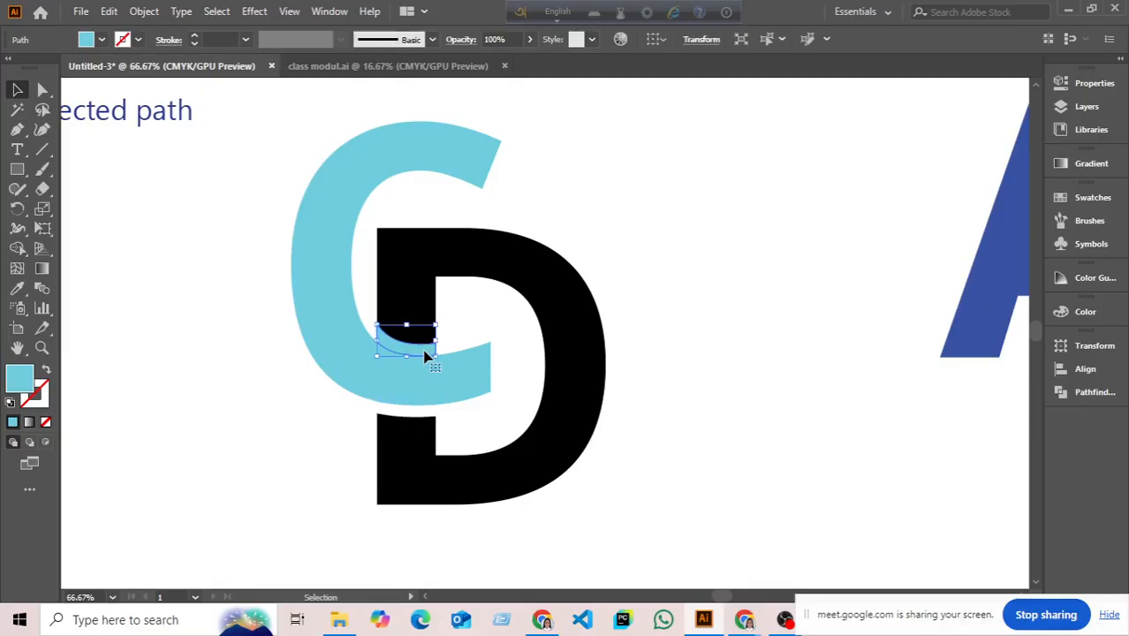
left_click(428, 309, "shift")
left_click(734, 308)
- Alt-drag a duplicate of the CD logo below and to the left
key("ctrl+minus")
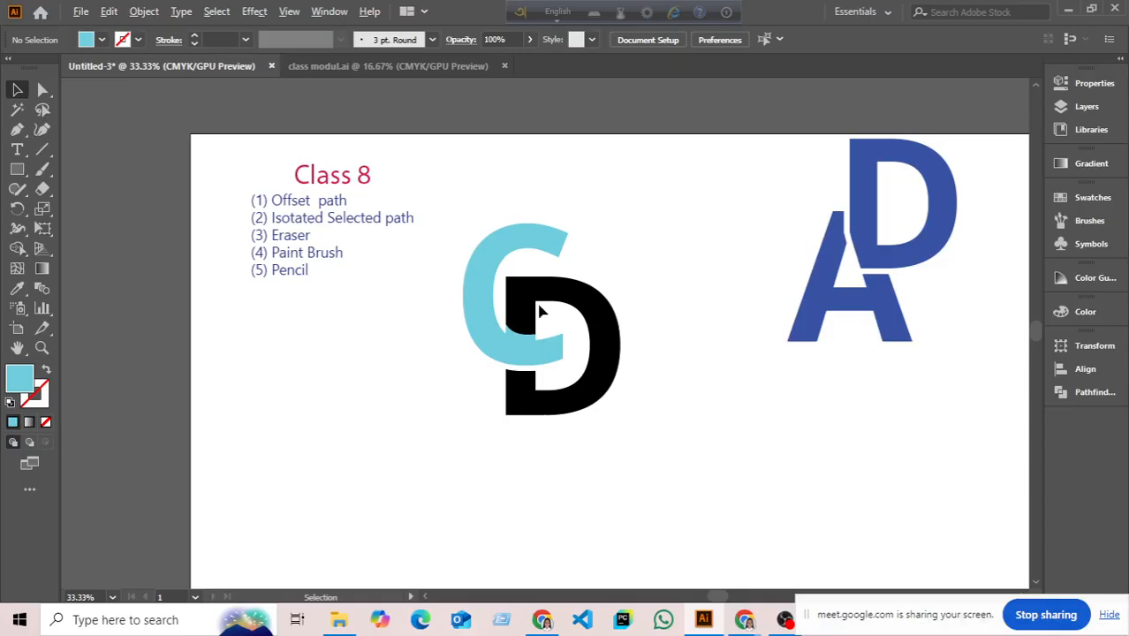
left_click_drag(461, 226, 696, 466)
key("a")
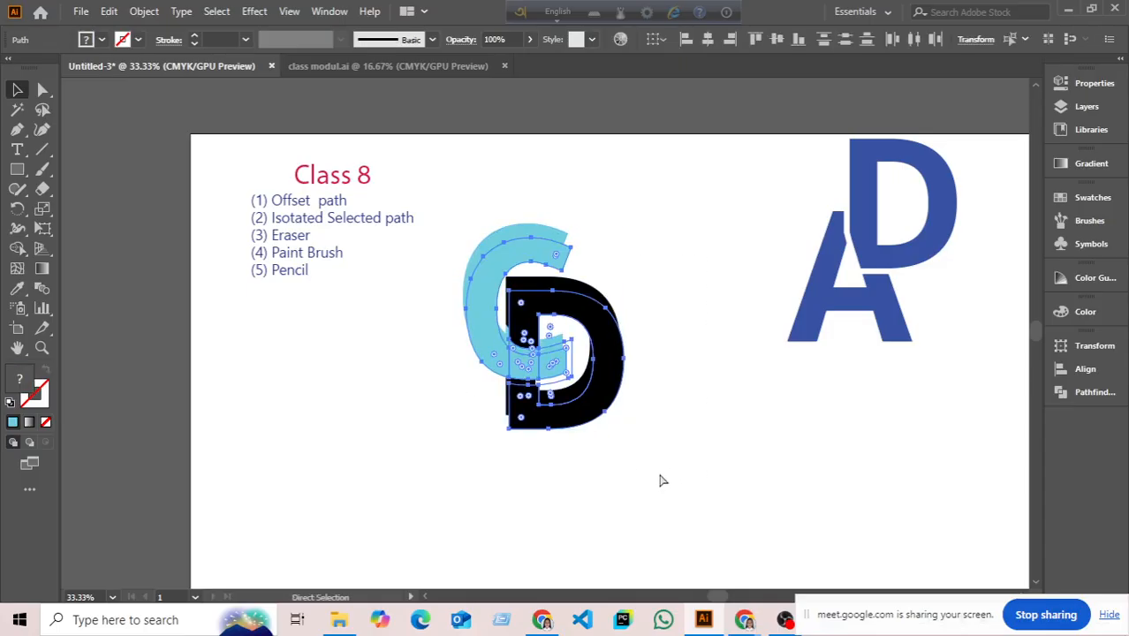
key("v")
left_click_drag(593, 402, 394, 488)
left_click(706, 534)
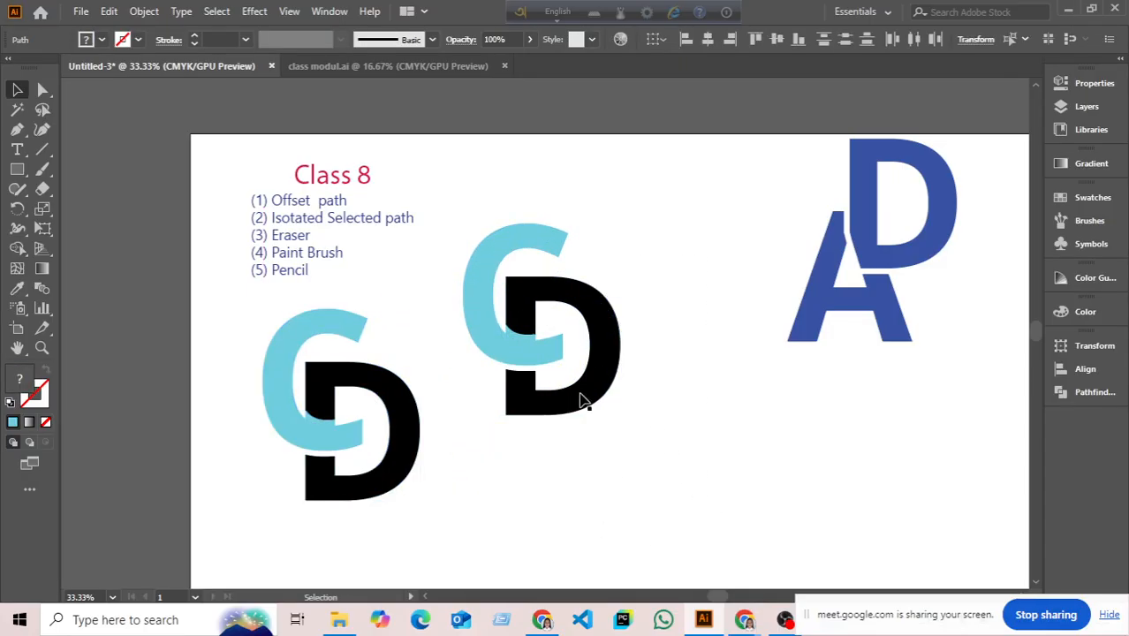
- Delete the small sliver inside the original logo's D
scroll(524, 336, "up", 1)
left_click(527, 343)
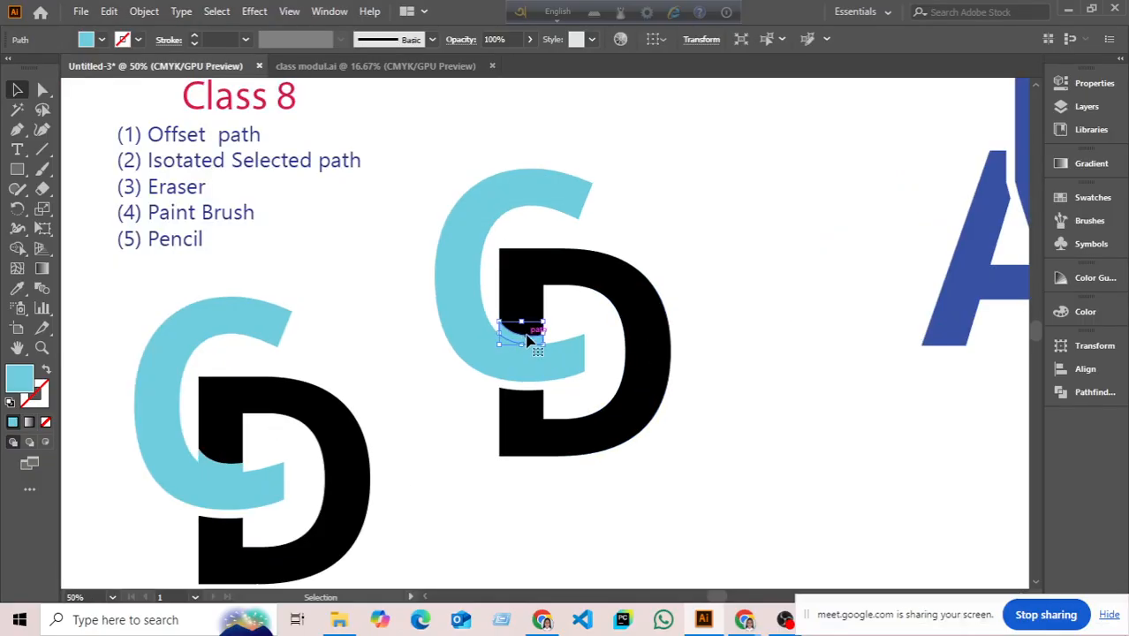
key("Delete")
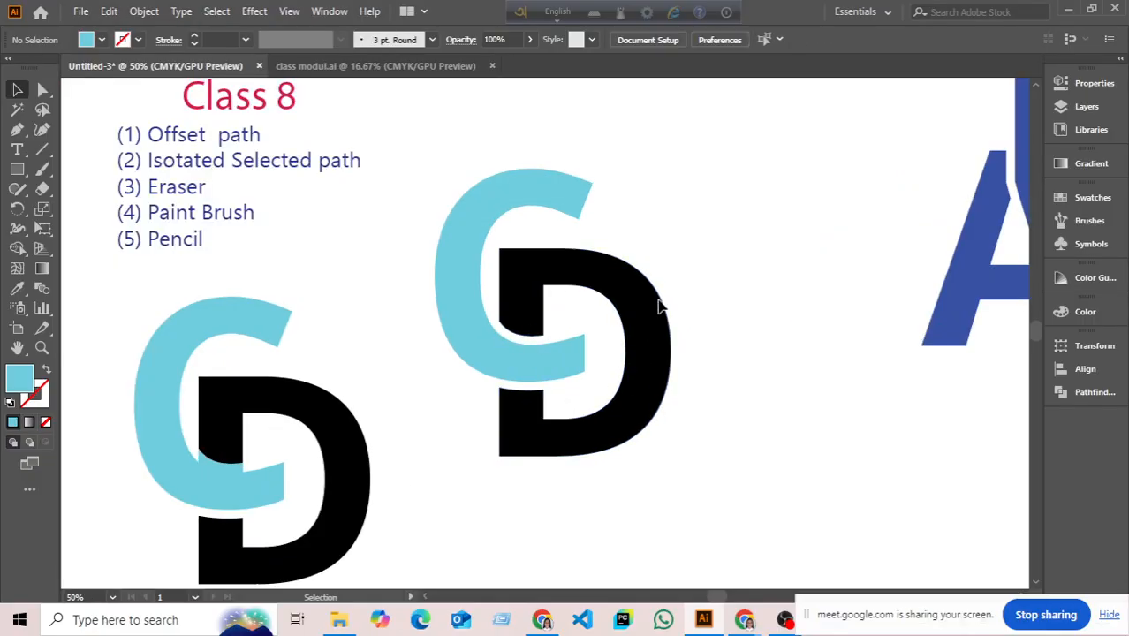
- Fill the right logo's D with dark green
left_click(534, 302)
left_click(101, 38)
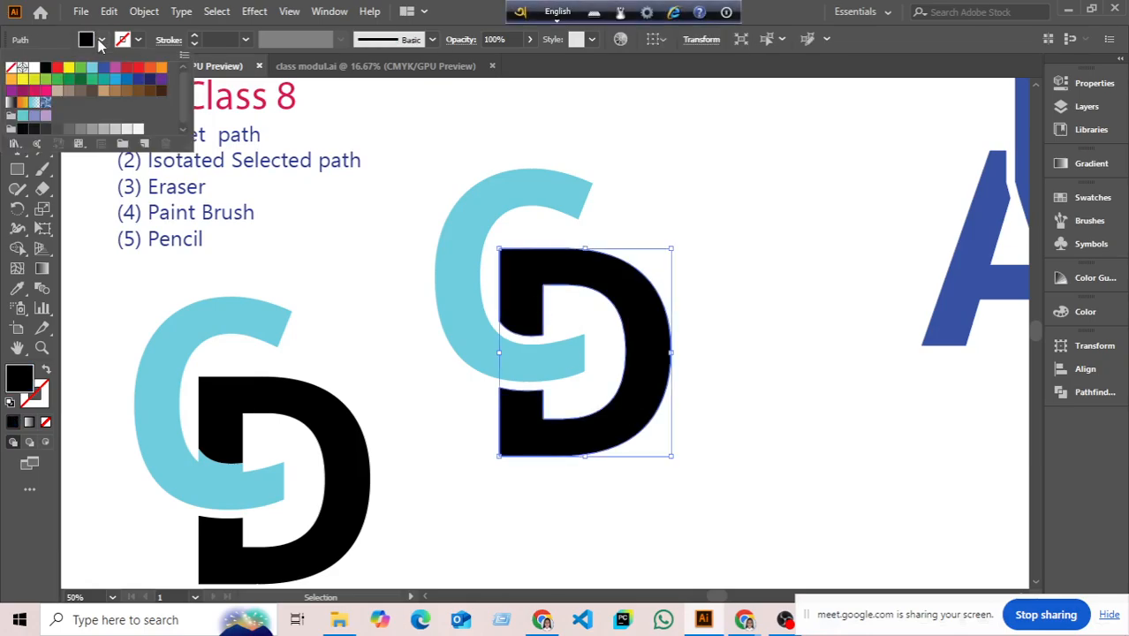
left_click(79, 81)
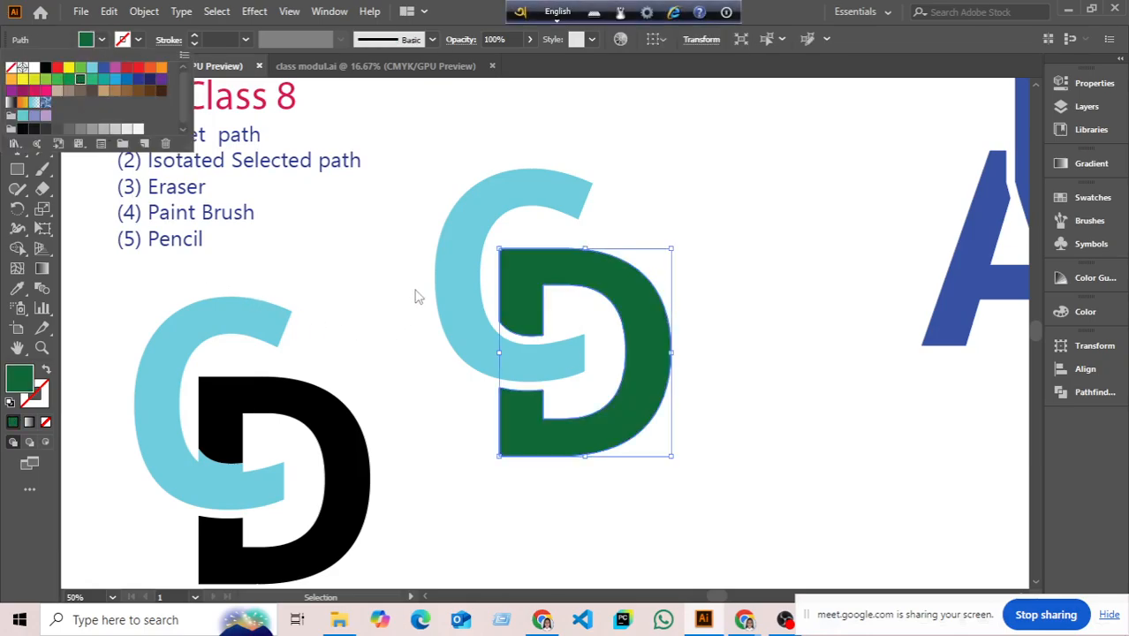
- In the lower logo, unite the D with its light-blue piece using Pathfinder and fill it green
scroll(416, 296, "down", 2)
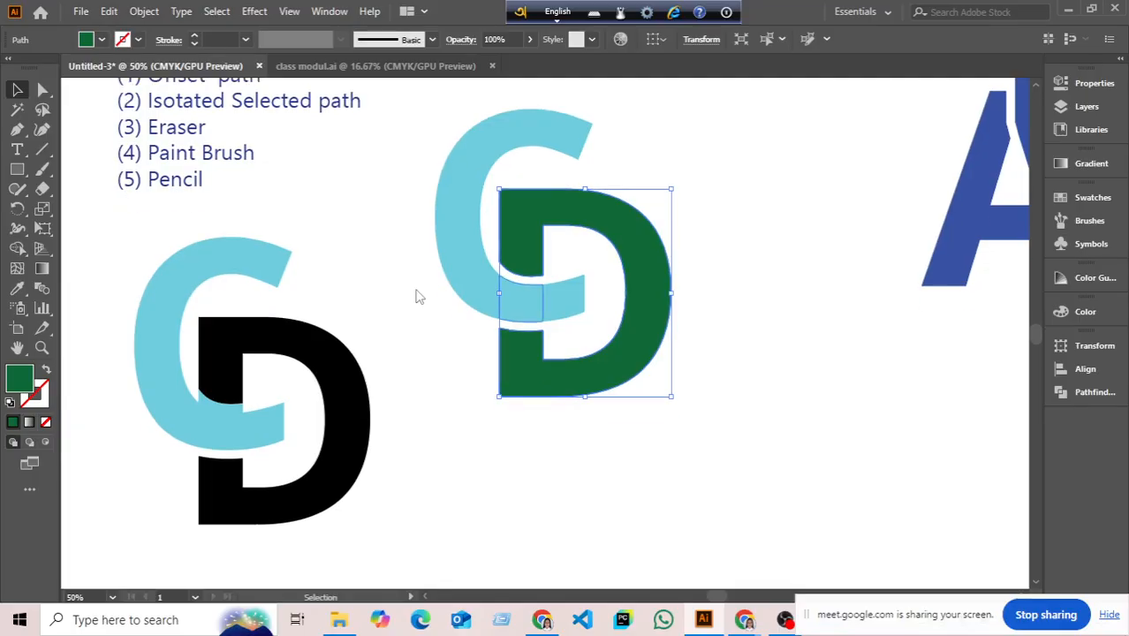
left_click(220, 408)
left_click(239, 366, "shift")
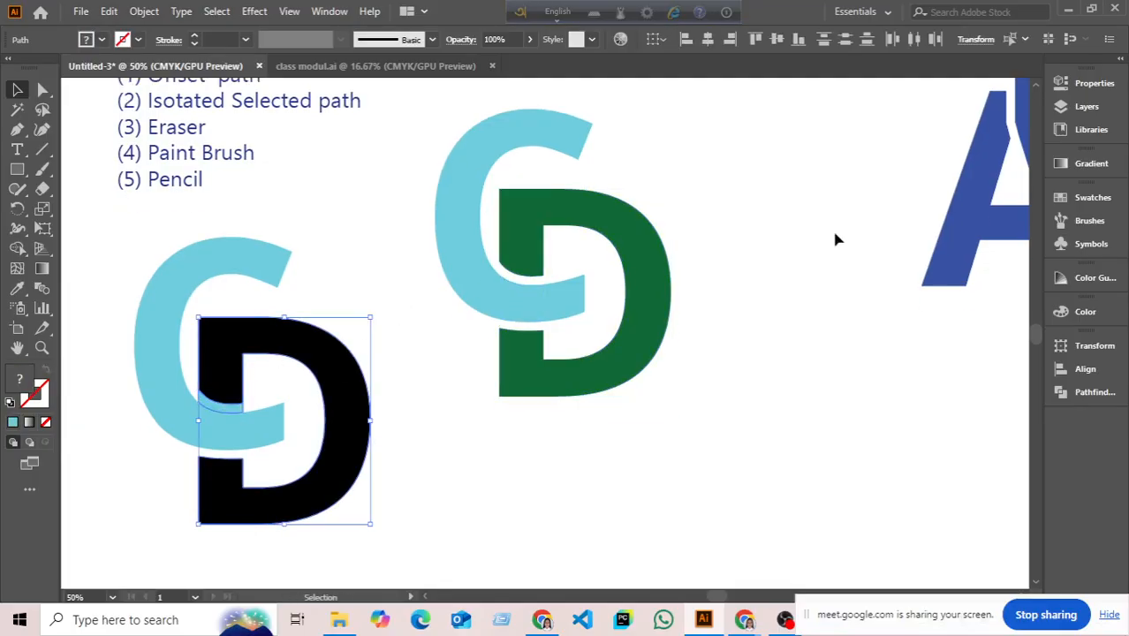
left_click(1076, 396)
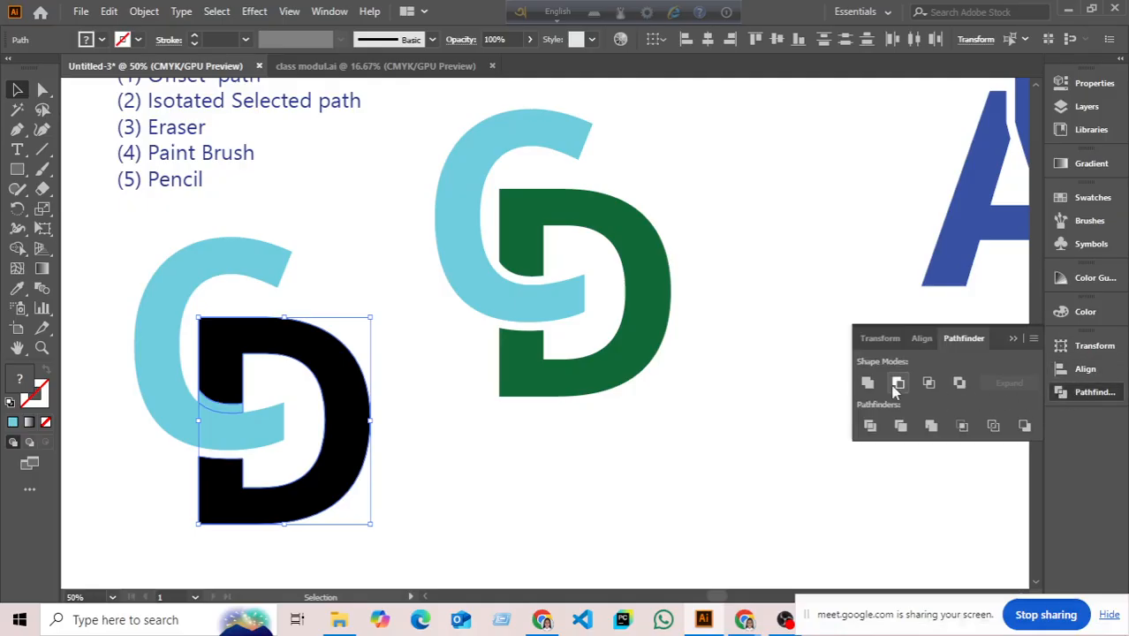
left_click(867, 382)
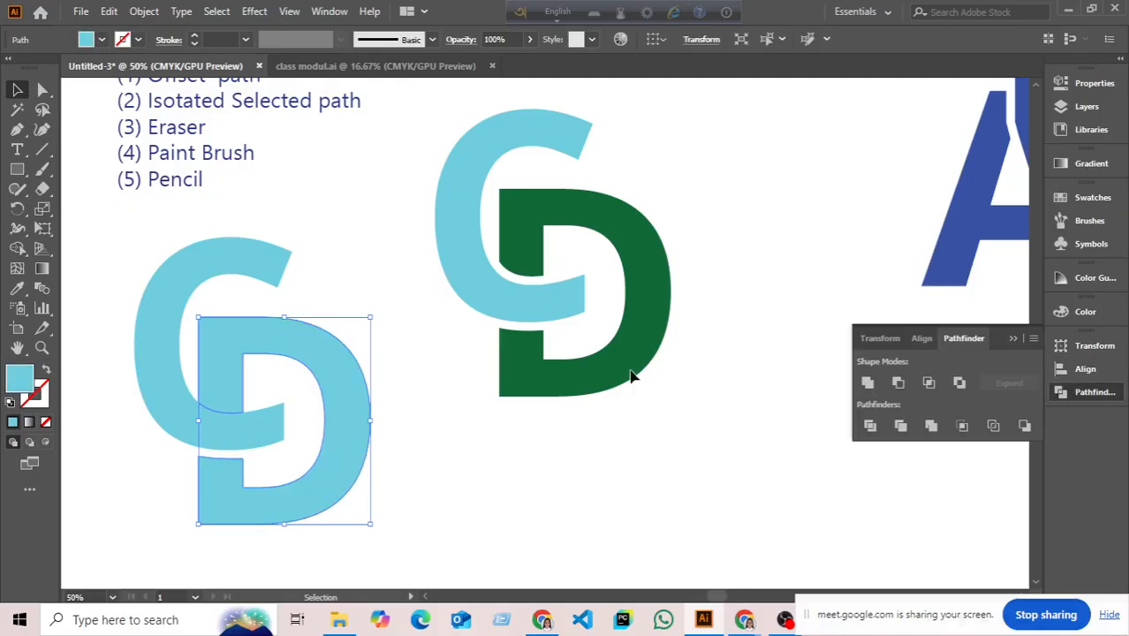
left_click(101, 39)
left_click(88, 84)
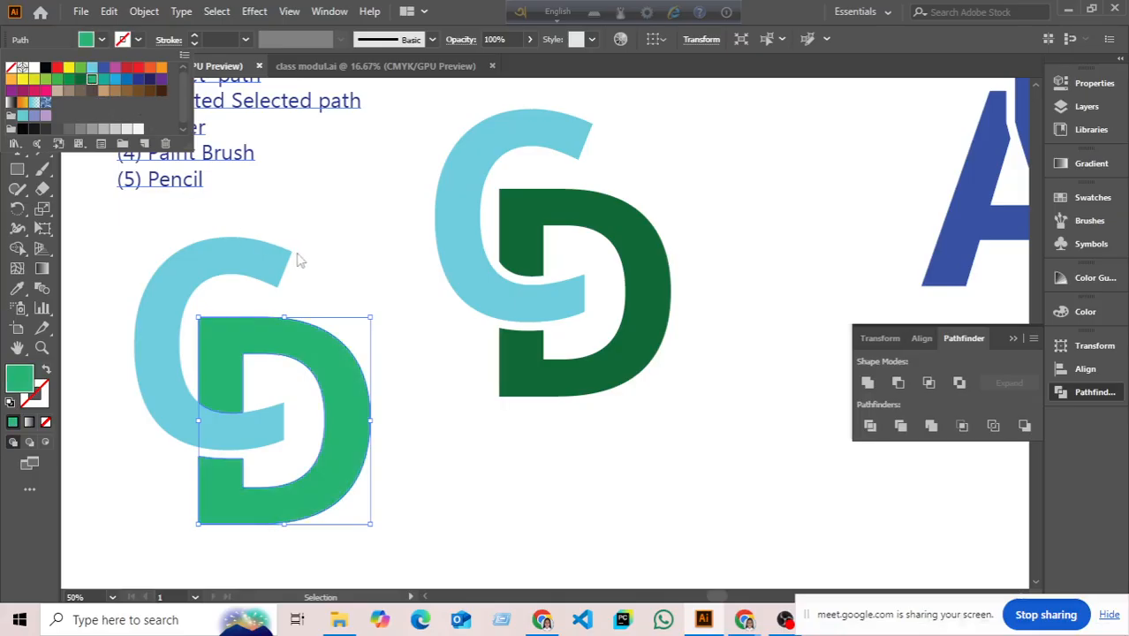
left_click(127, 423)
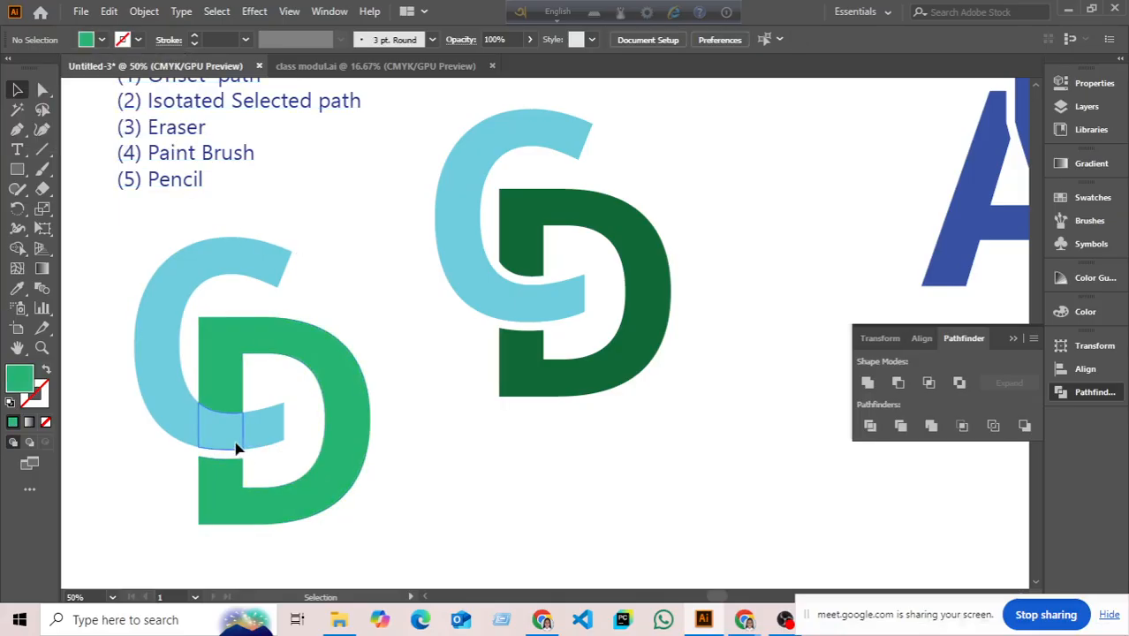
- Unite the lower logo's light-blue C with its small leftover piece
left_click(235, 447)
left_click(177, 421, "shift")
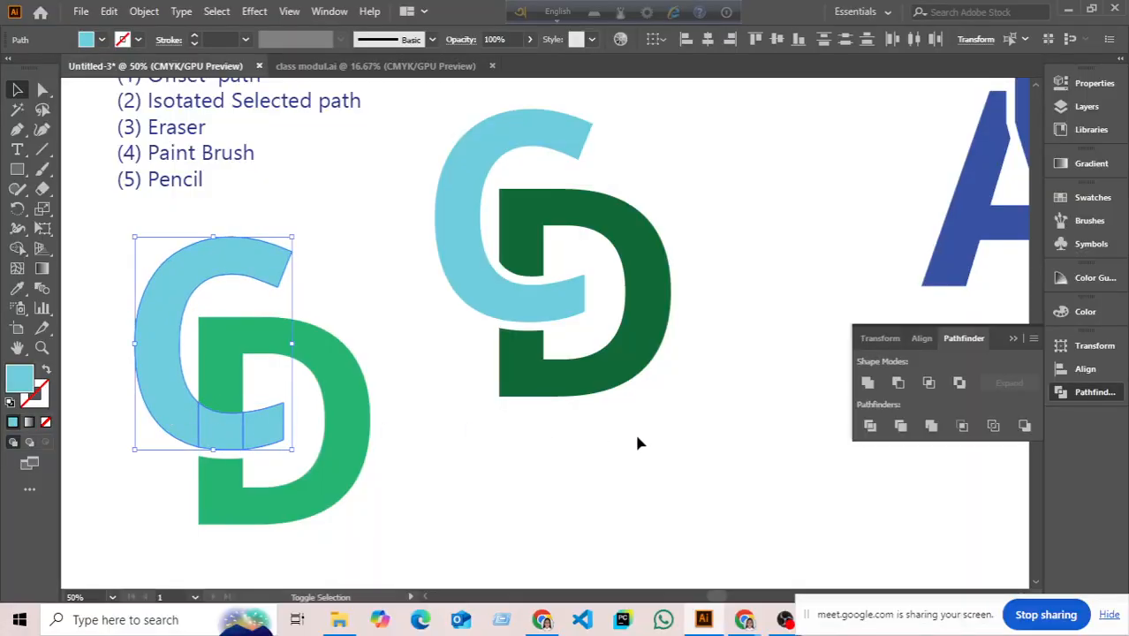
left_click(866, 382)
left_click(774, 376)
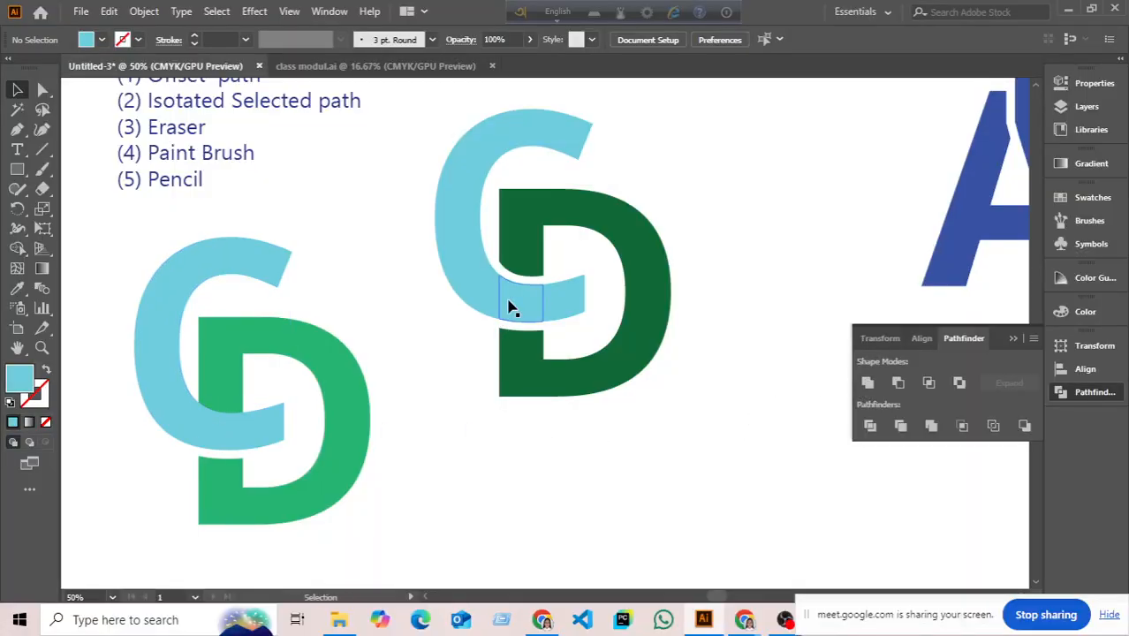
- Merge the right logo's C pieces into one shape with Shape Builder, then dock the floating panels
left_click(510, 306)
left_click(480, 303, "shift")
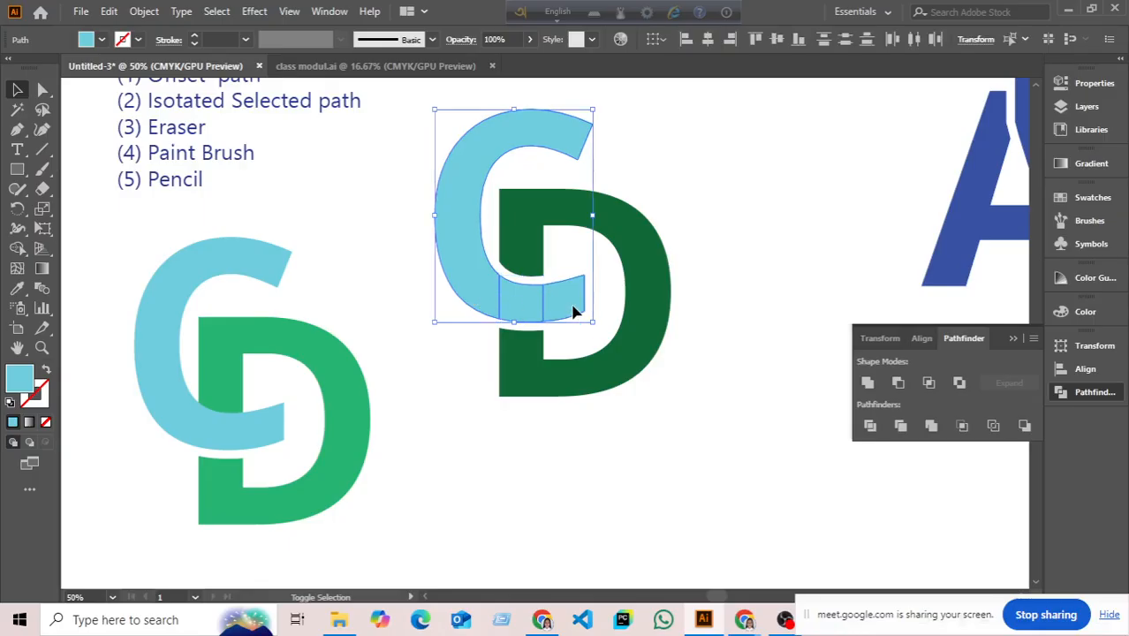
left_click(868, 381)
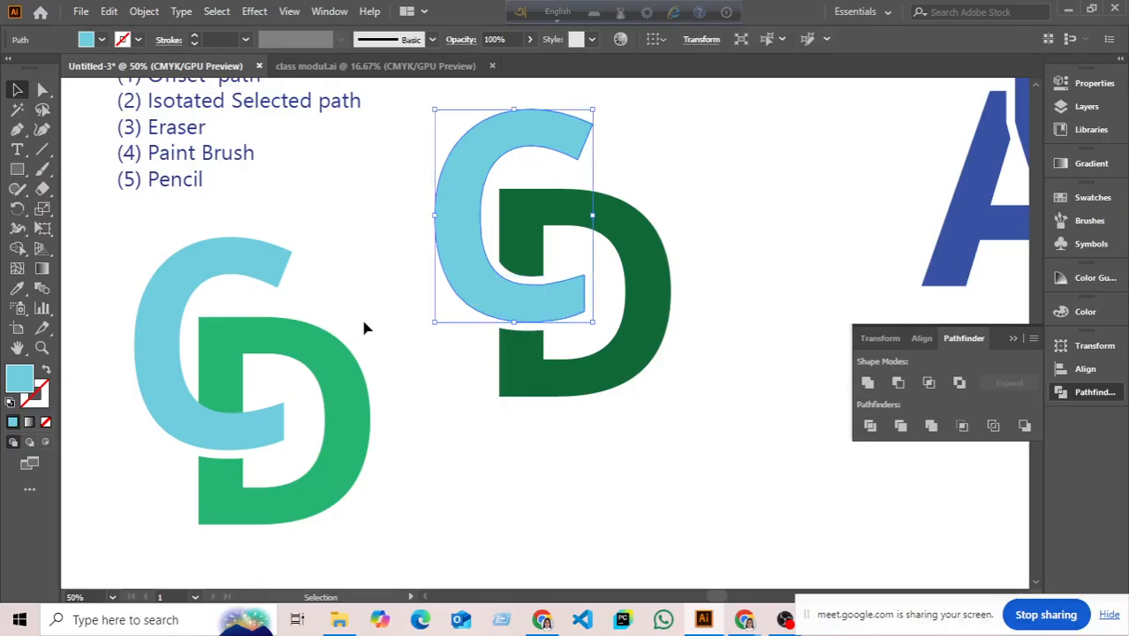
key("a")
key("ctrl+z")
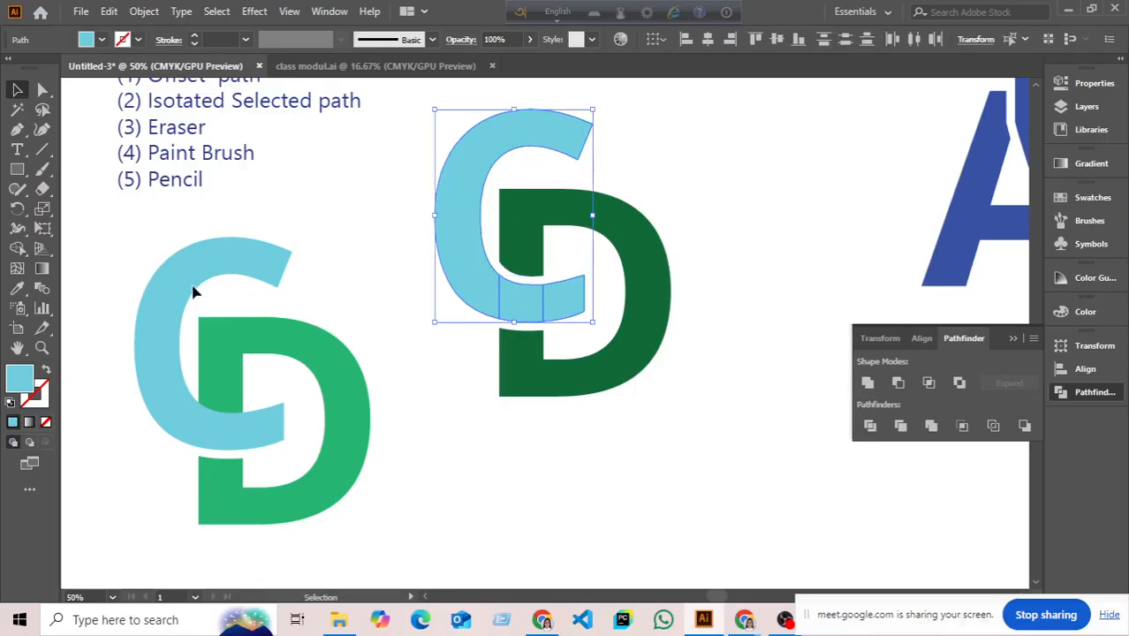
left_click(19, 250)
left_click_drag(564, 313, 478, 295)
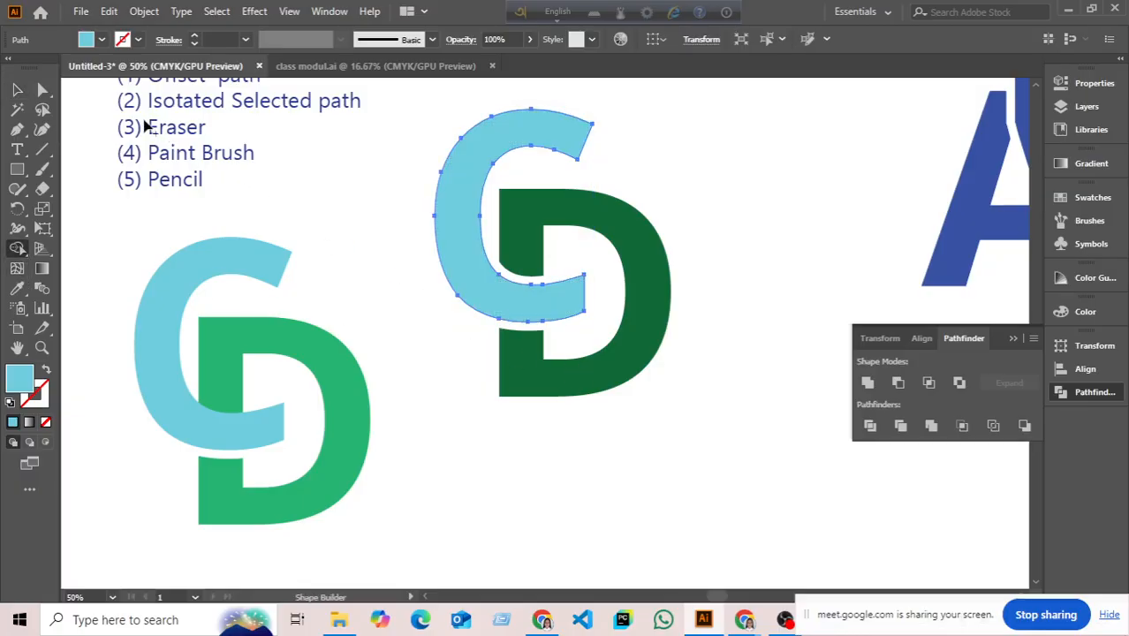
left_click(19, 89)
left_click(371, 306)
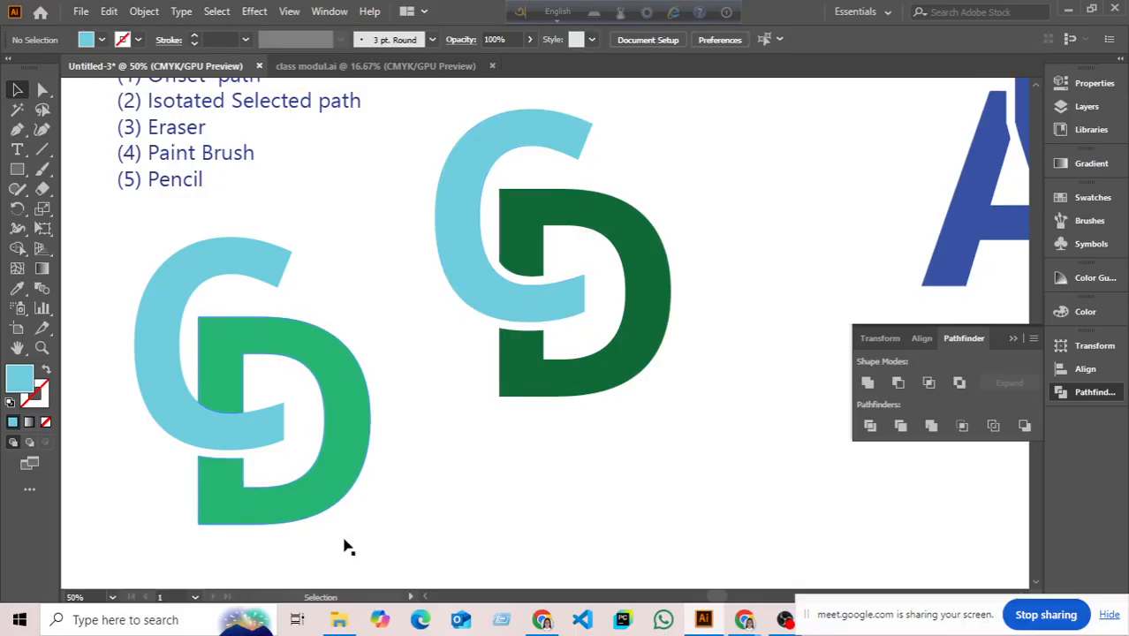
left_click(1013, 339)
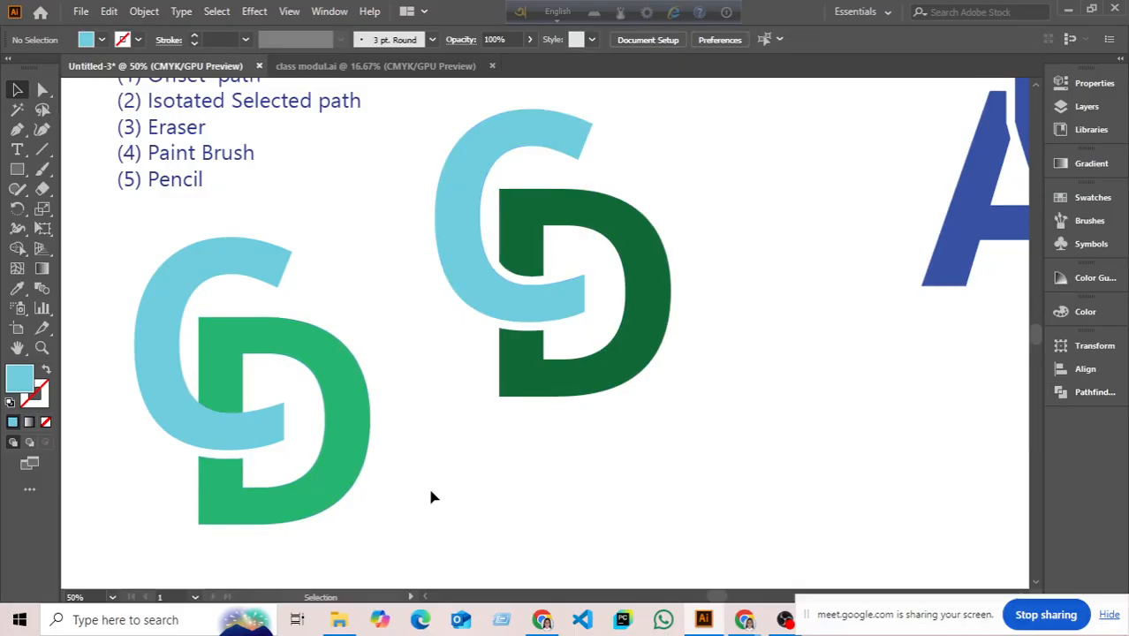
- Check the class modul.ai document, then back in Untitled-3 select the left logo's light-green D
scroll(446, 458, "down", 1)
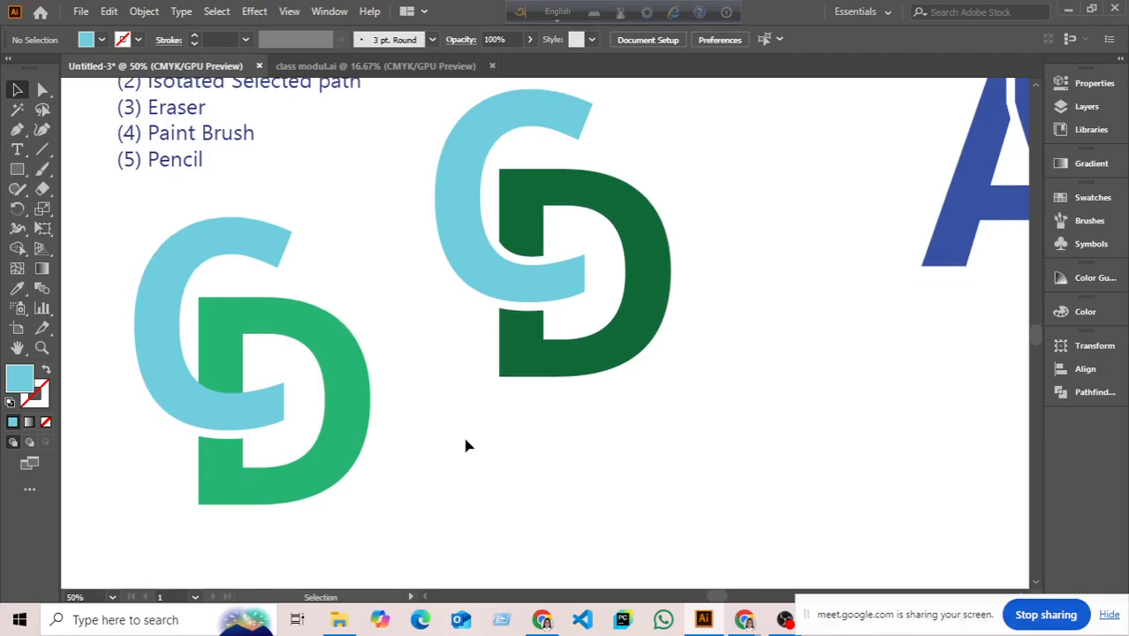
left_click(211, 422)
left_click(468, 389)
left_click(375, 66)
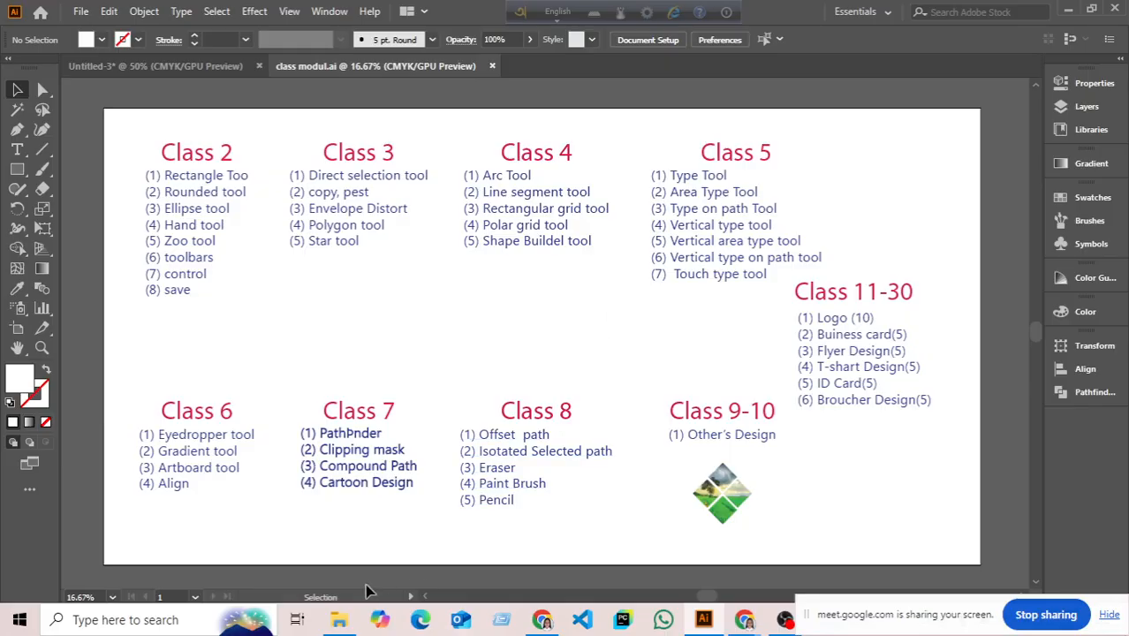
left_click(177, 66)
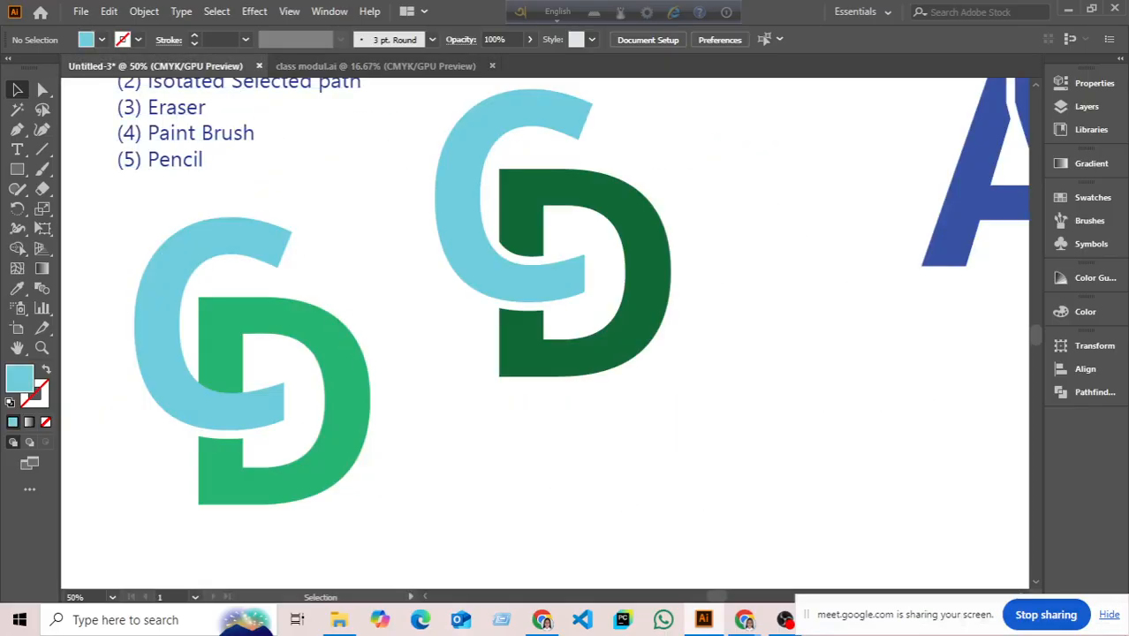
left_click(225, 344)
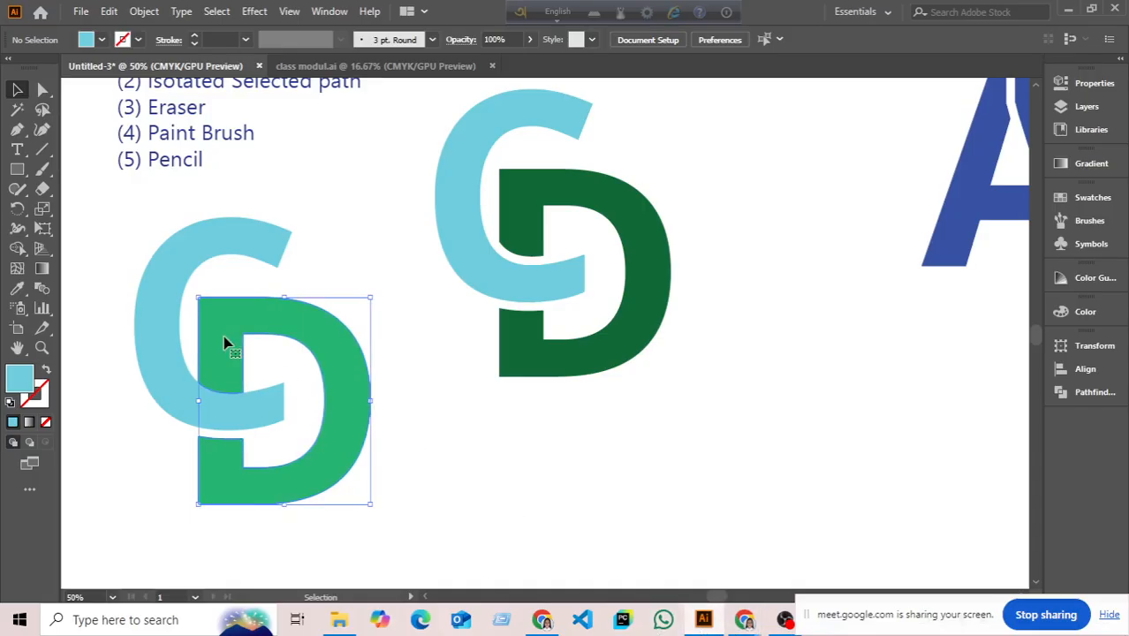
- Fill the D with the White, Black gradient preset
double_click(42, 269)
left_click(868, 186)
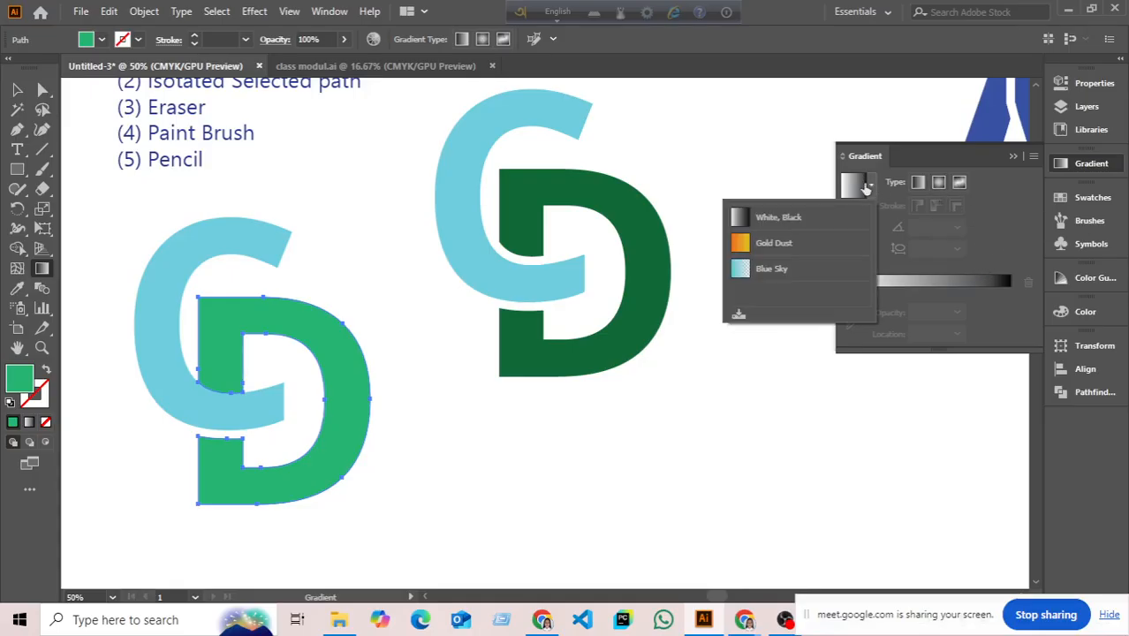
left_click(740, 218)
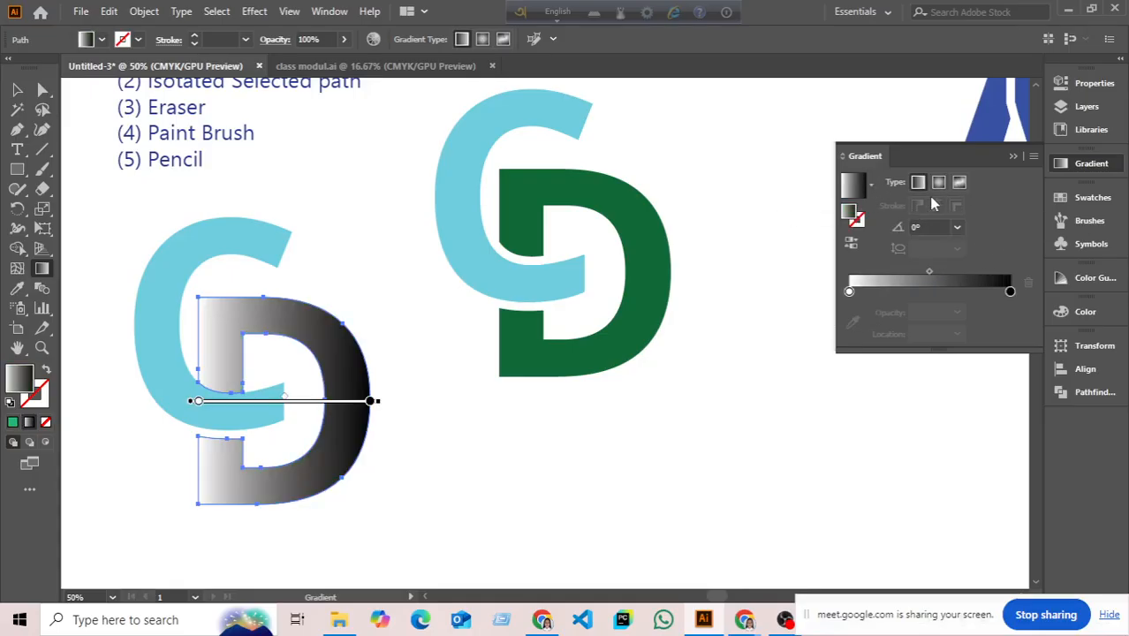
left_click(849, 293)
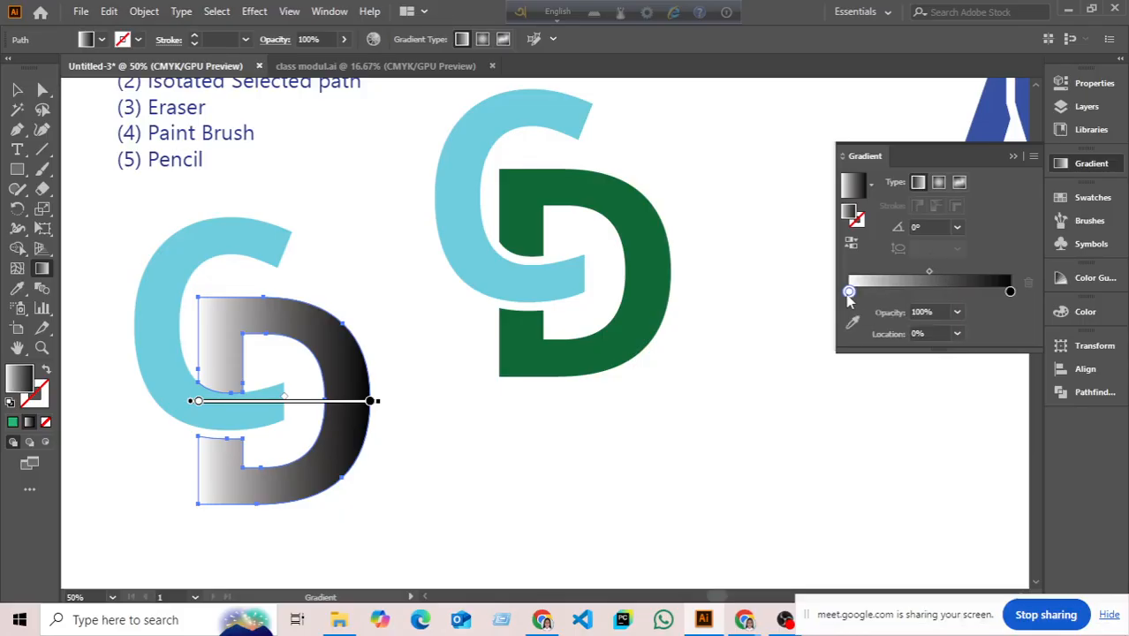
left_click(1014, 158)
- Try a radial gradient on the D, then set the gradient type back to Linear
double_click(43, 270)
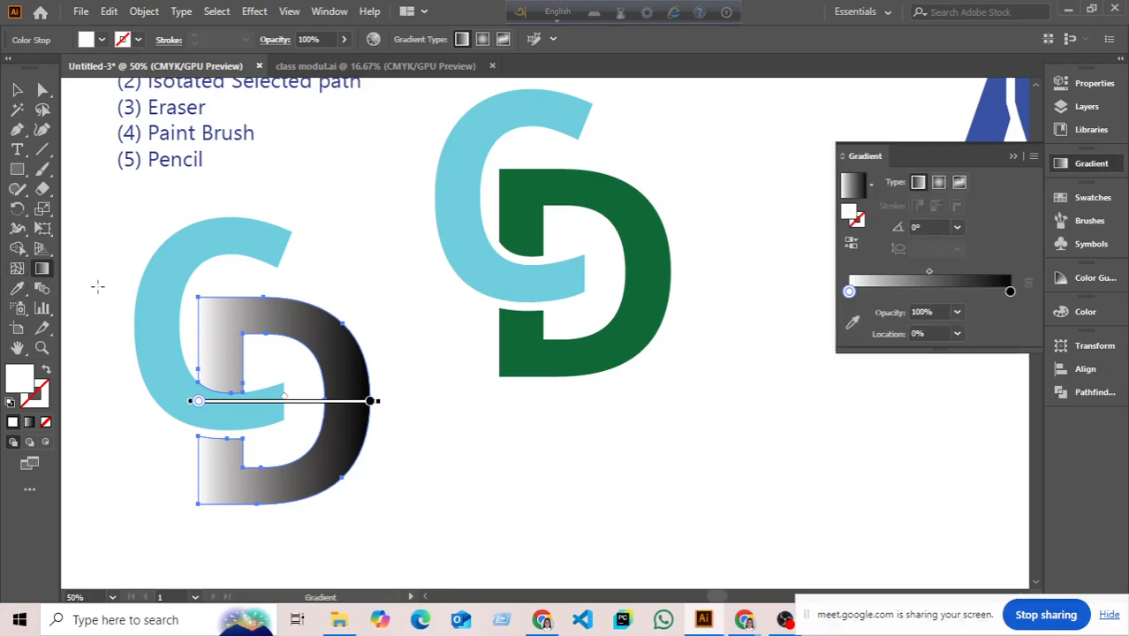
left_click(938, 183)
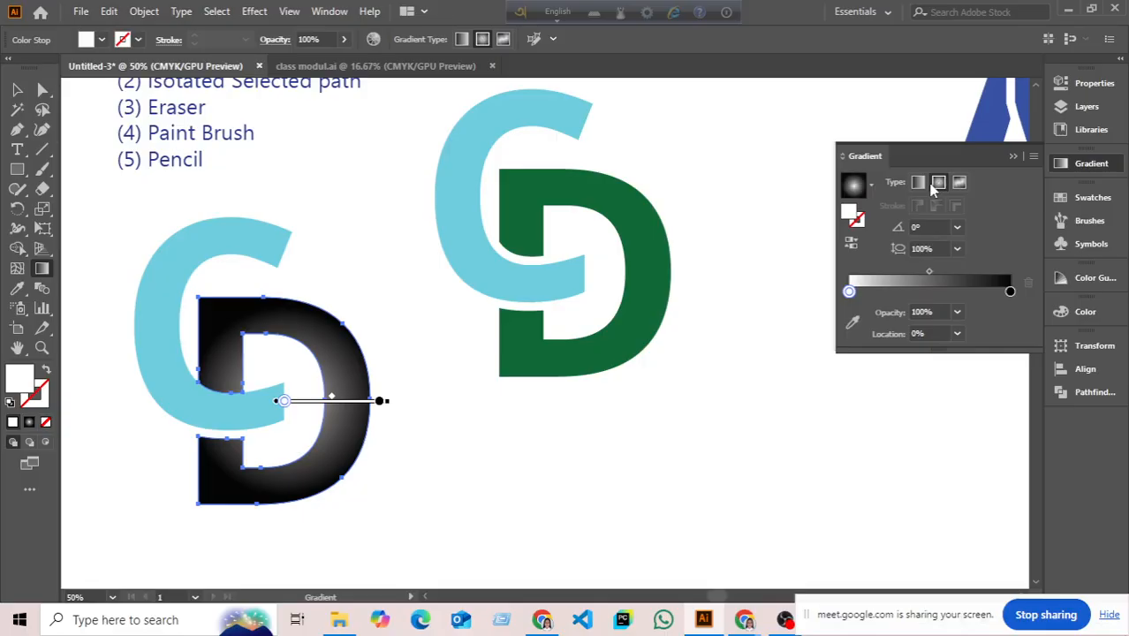
left_click(917, 182)
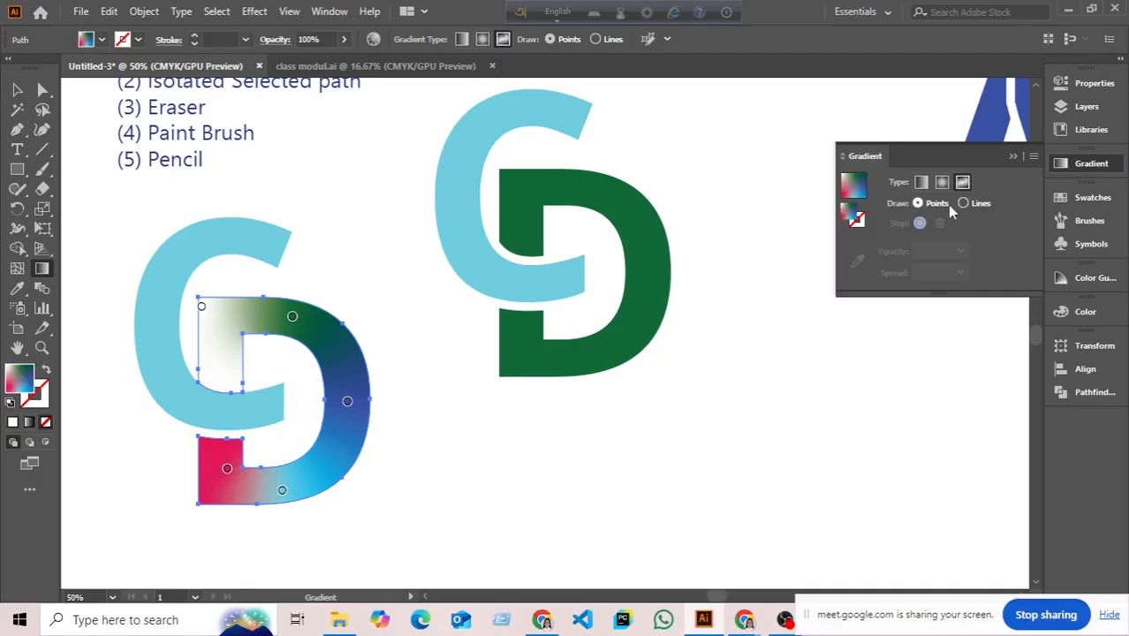
left_click(921, 182)
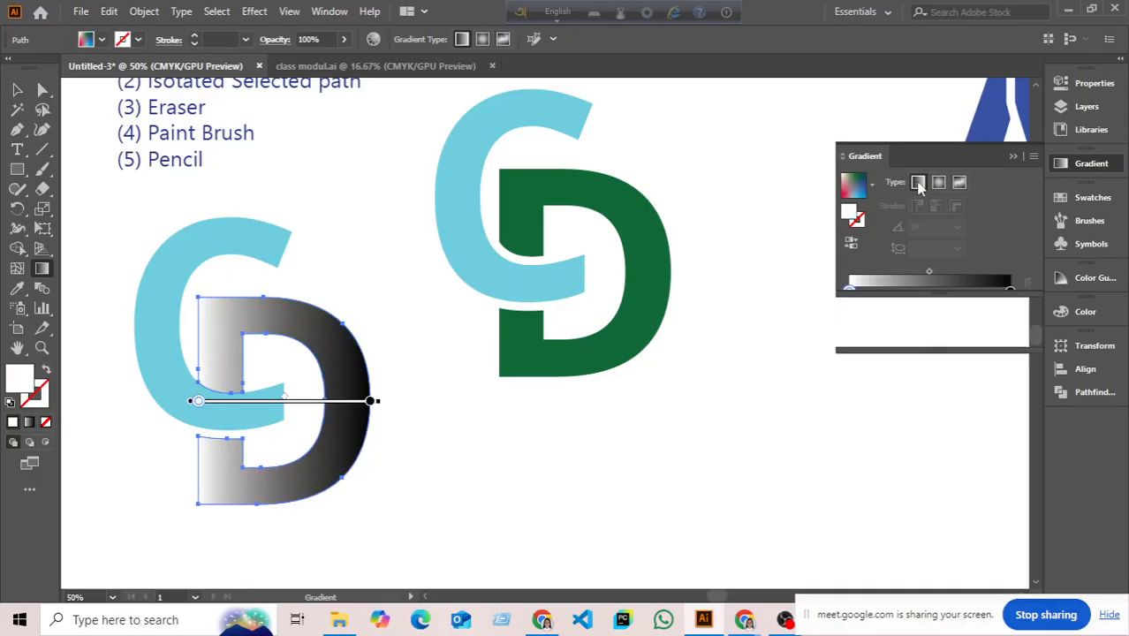
- Set the D's gradient stops to pink on the left and white on the right
left_click(872, 186)
left_click(851, 292)
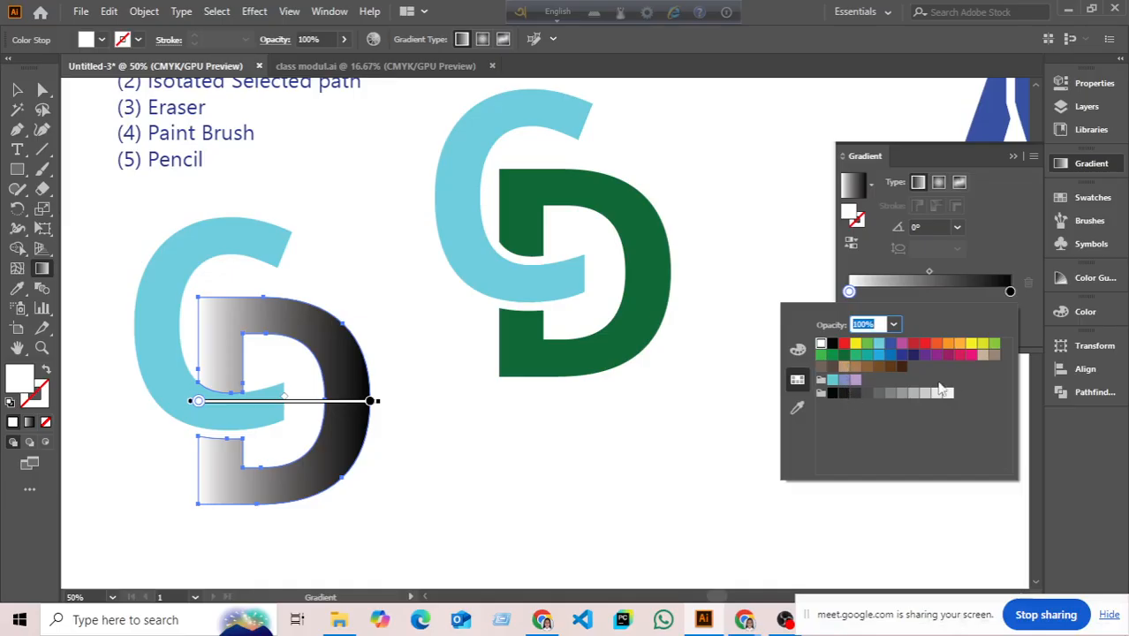
left_click(971, 354)
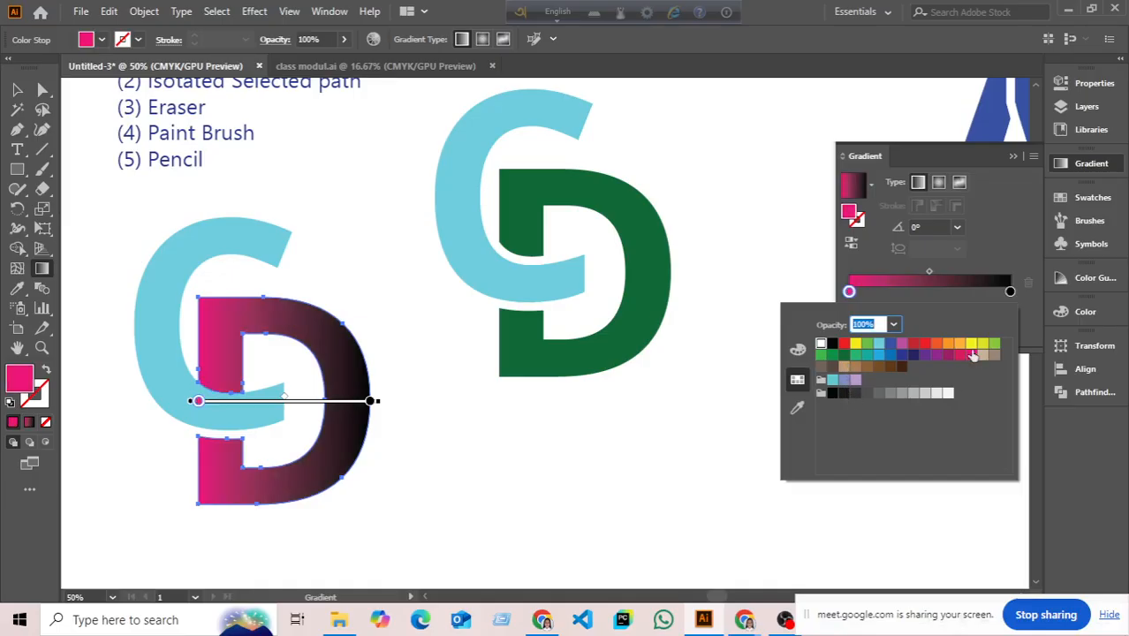
left_click(1009, 291)
double_click(1010, 291)
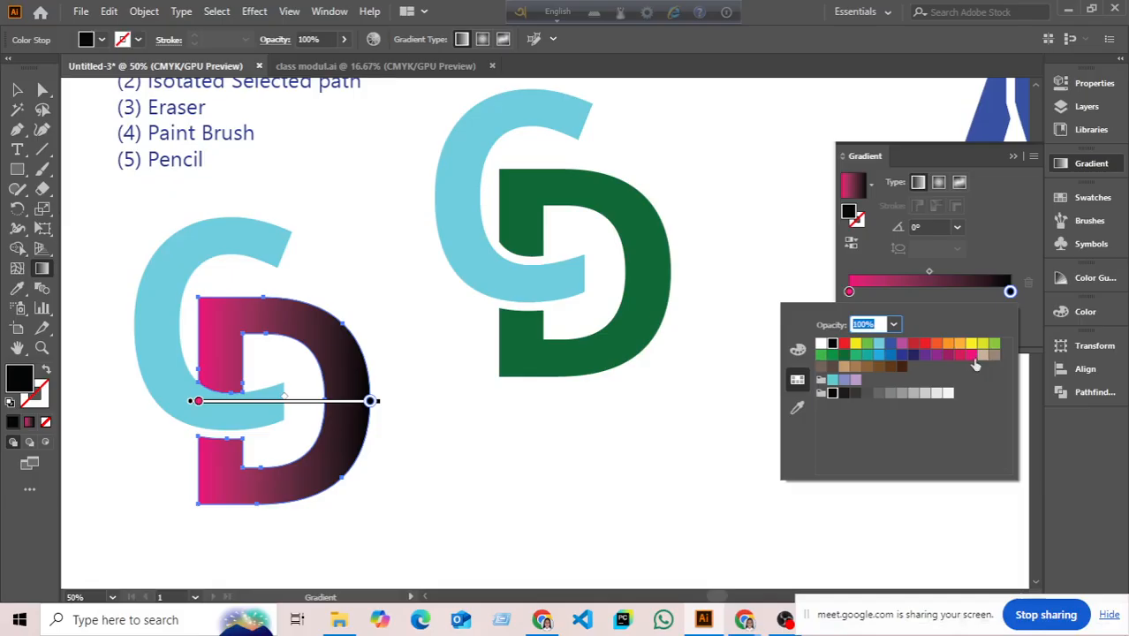
left_click(821, 343)
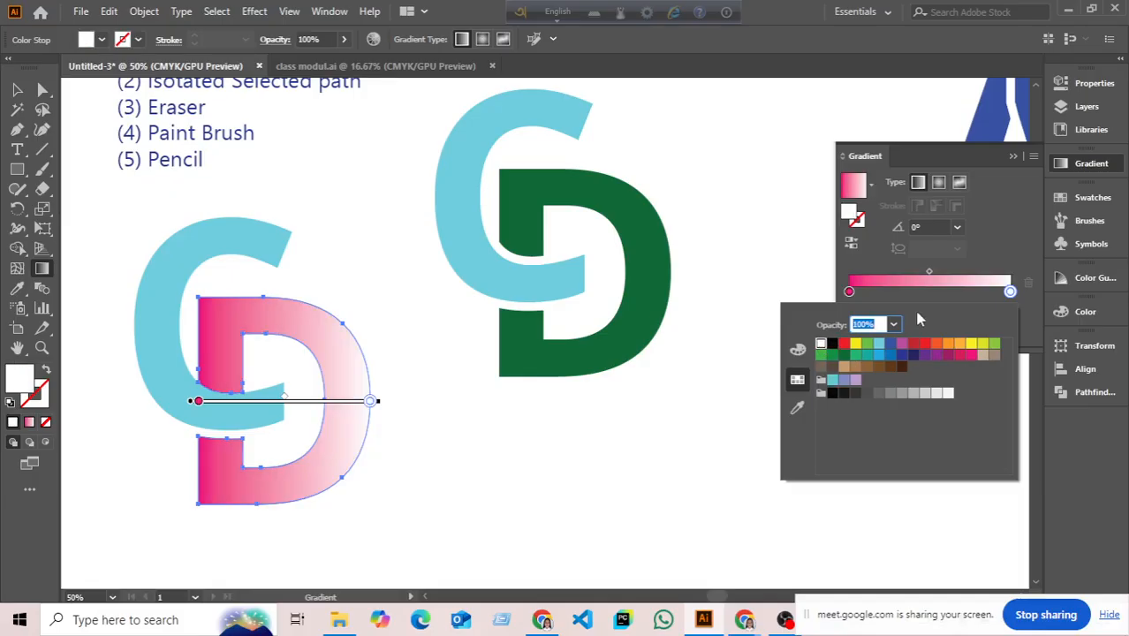
- Change the right gradient stop to light blue, then deselect the D
left_click(851, 246)
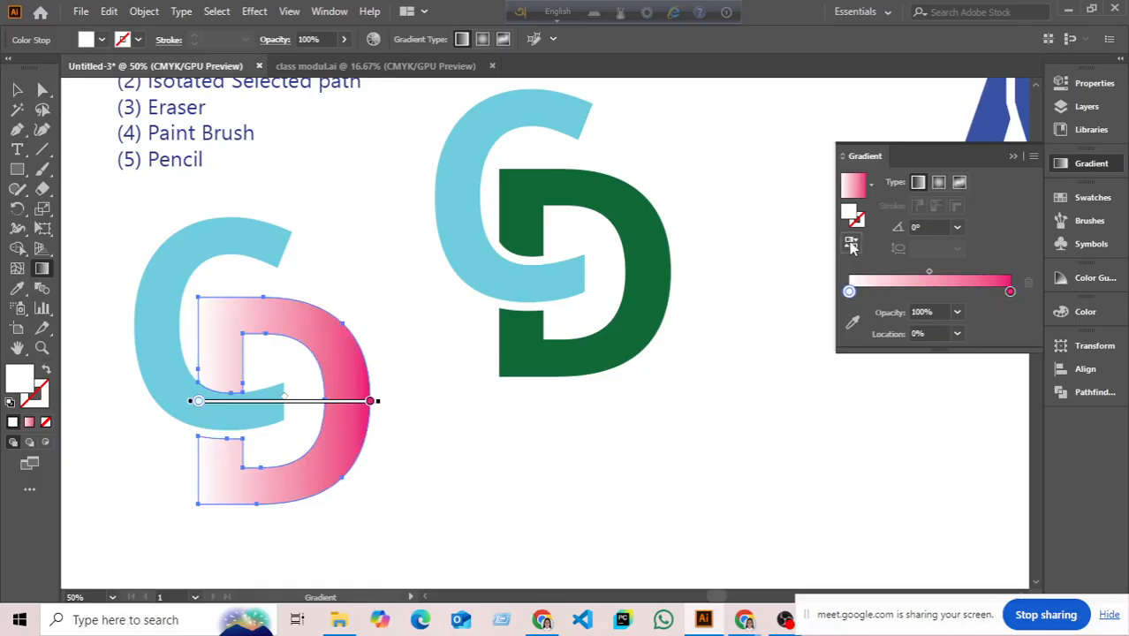
left_click(850, 245)
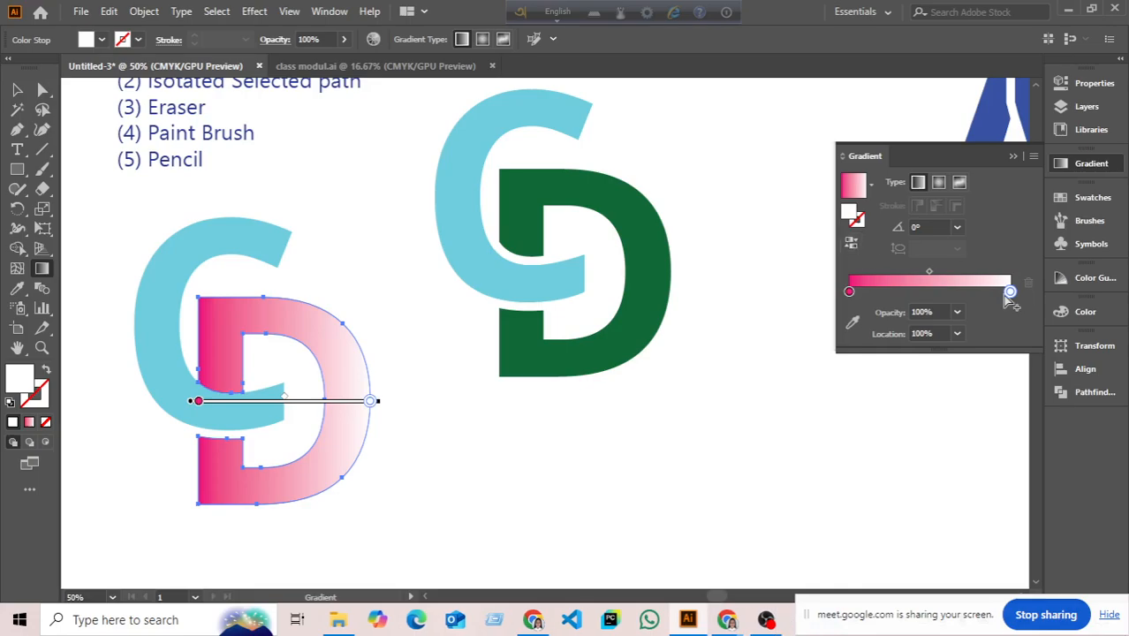
double_click(1010, 292)
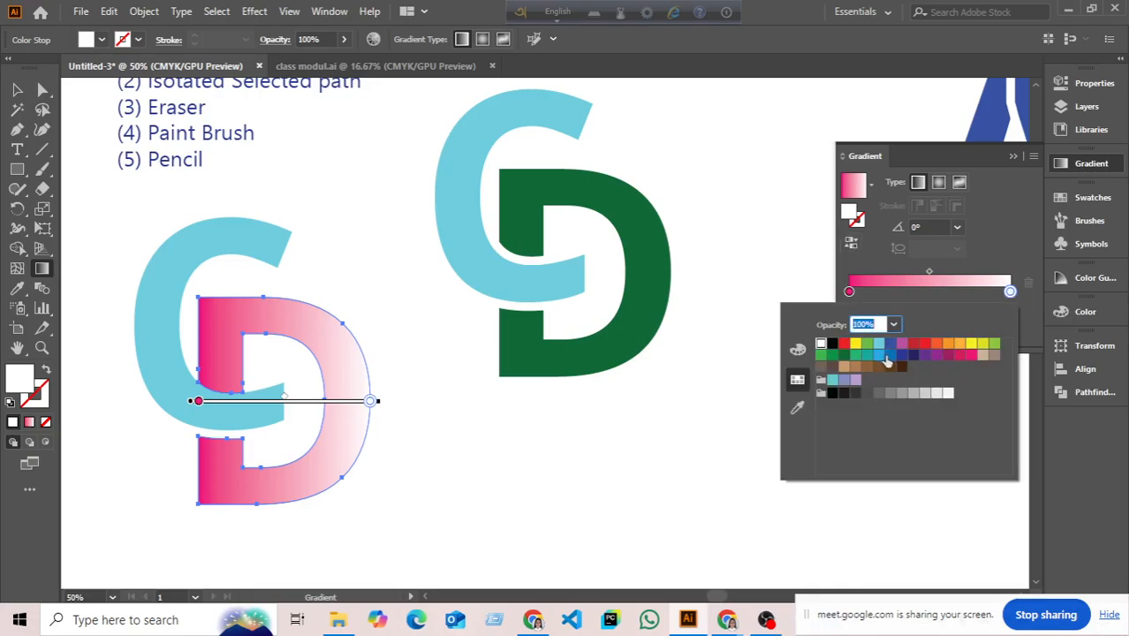
left_click(877, 344)
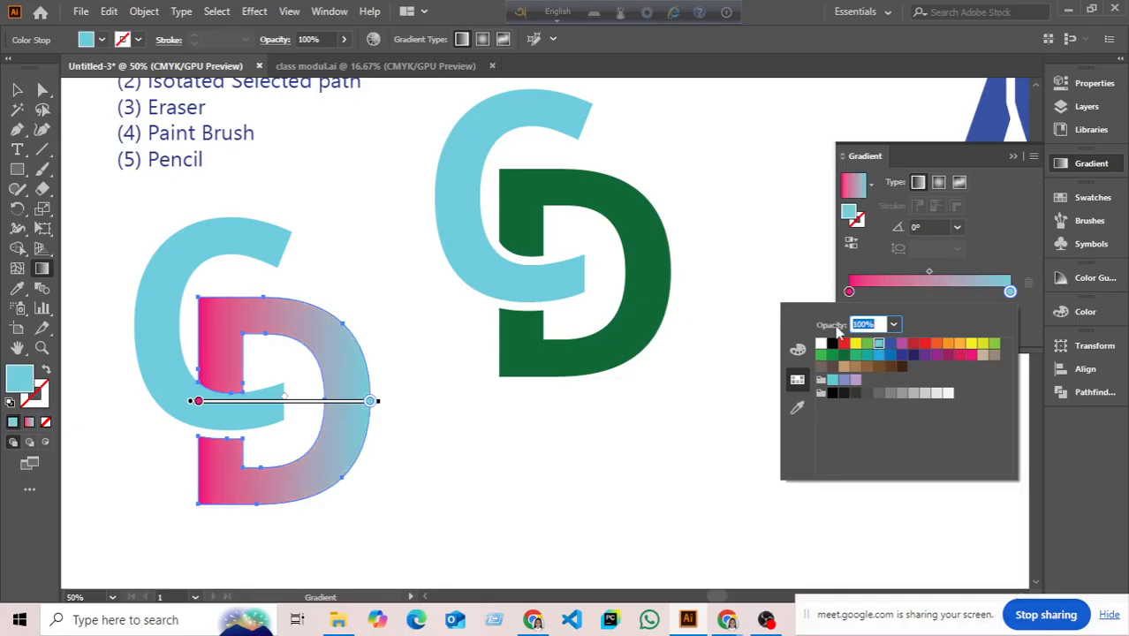
left_click(787, 276)
left_click(17, 89)
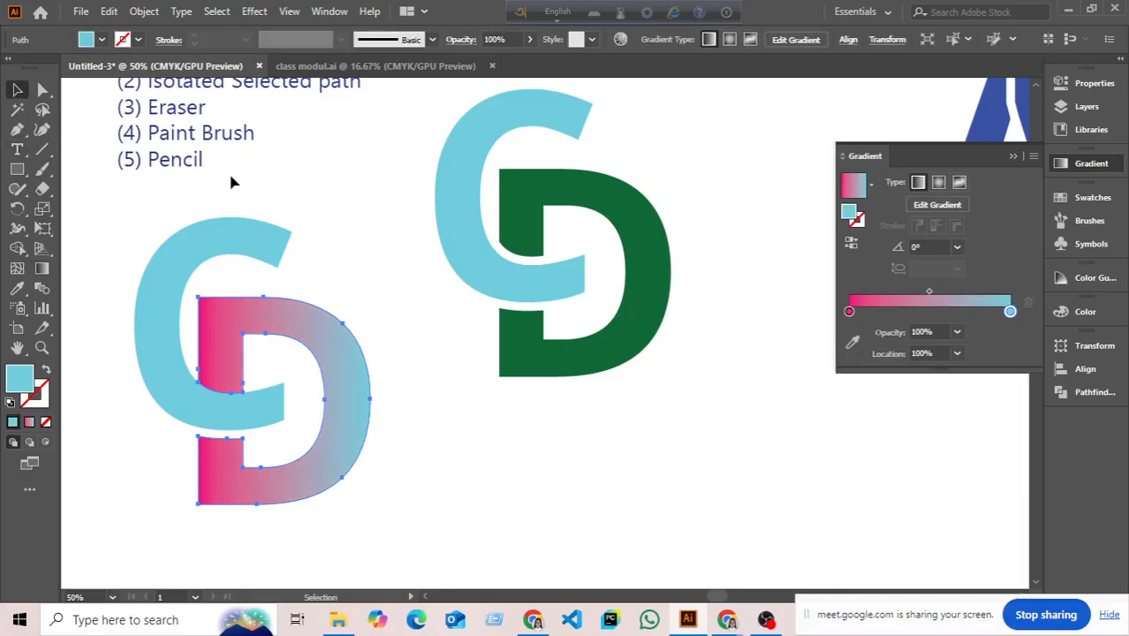
left_click(231, 182)
left_click(1013, 158)
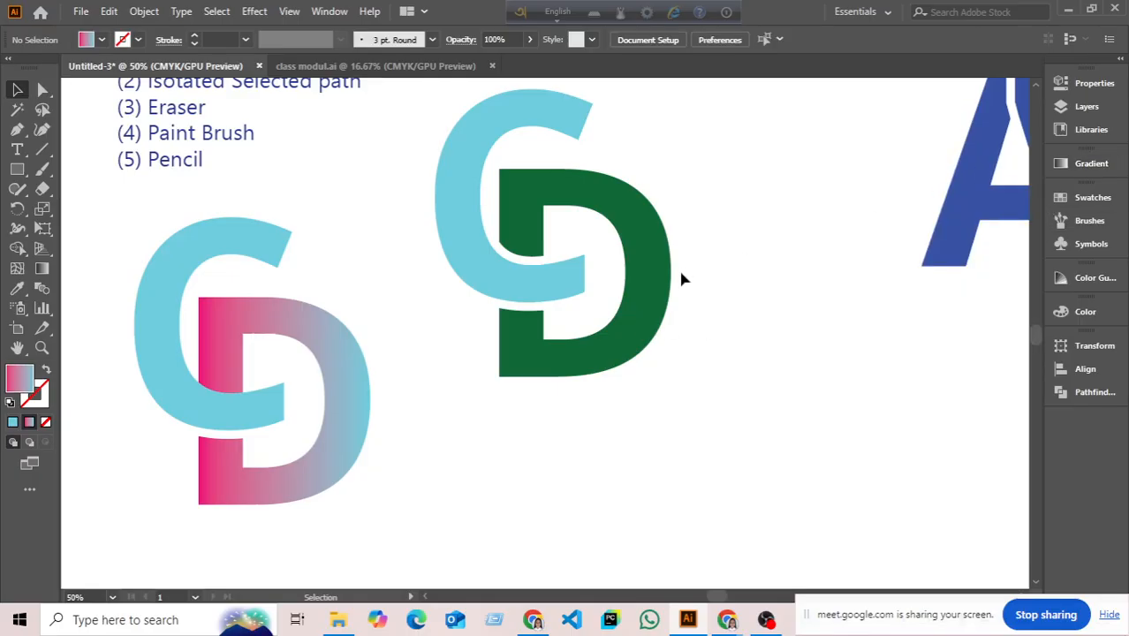
scroll(618, 291, "down", 3)
left_click_drag(680, 342, 643, 311)
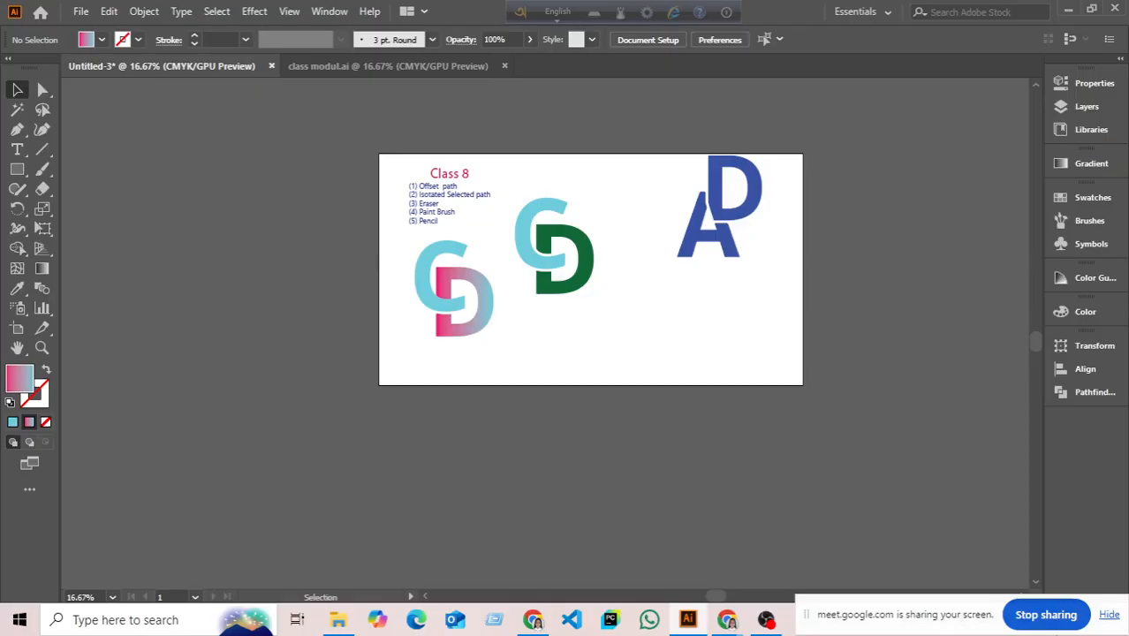
mouse_move(894, 613)
left_mouse_down()
mouse_move(917, 533)
mouse_move(905, 629)
left_mouse_up()
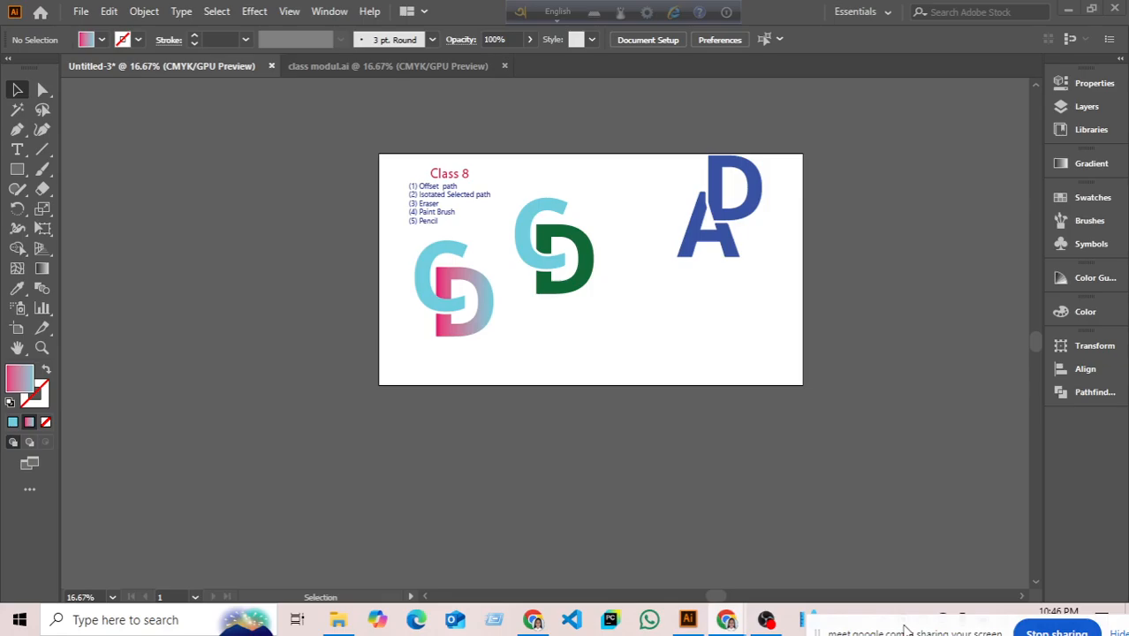
scroll(521, 274, "up", 2)
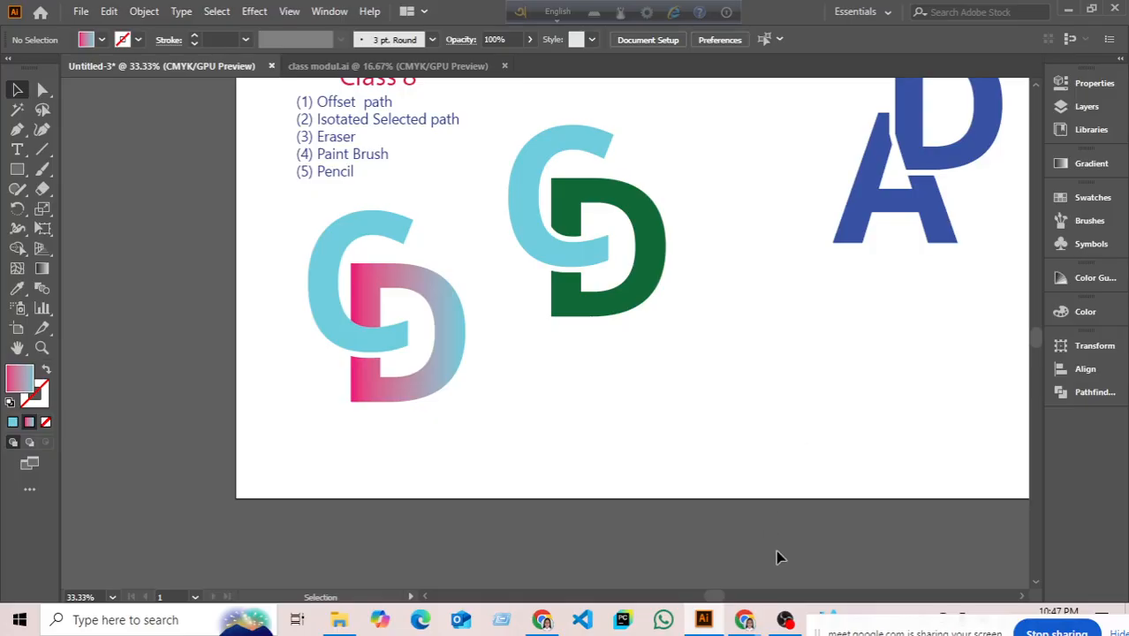
- Switch to the Chrome 'bird logo' image results, then bring the Google Meet window forward
left_click(541, 620)
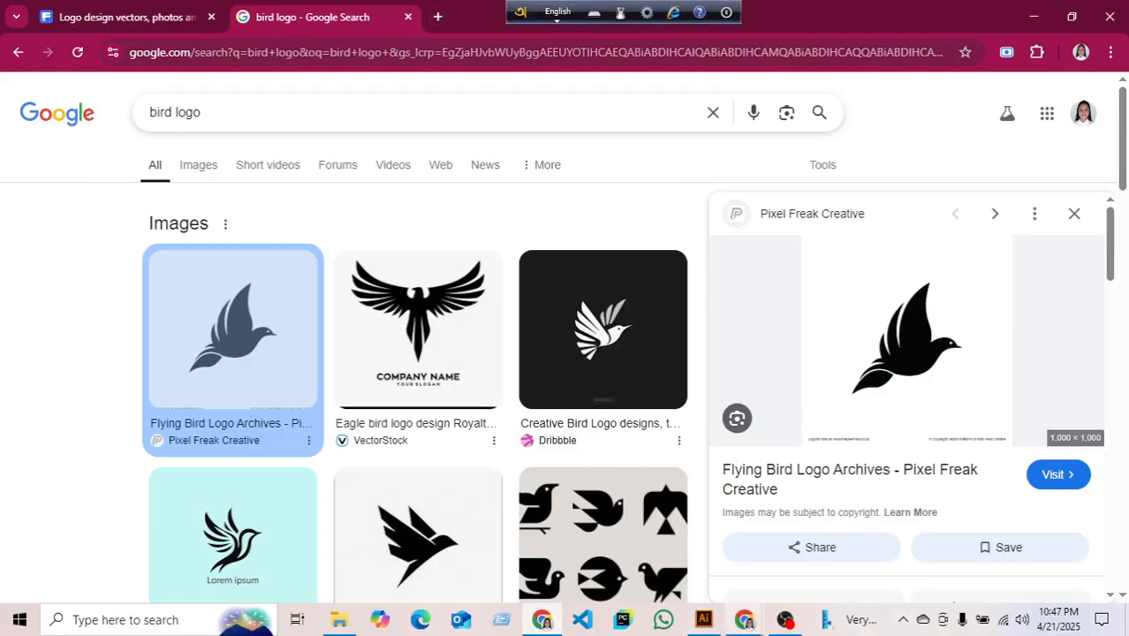
mouse_move(743, 620)
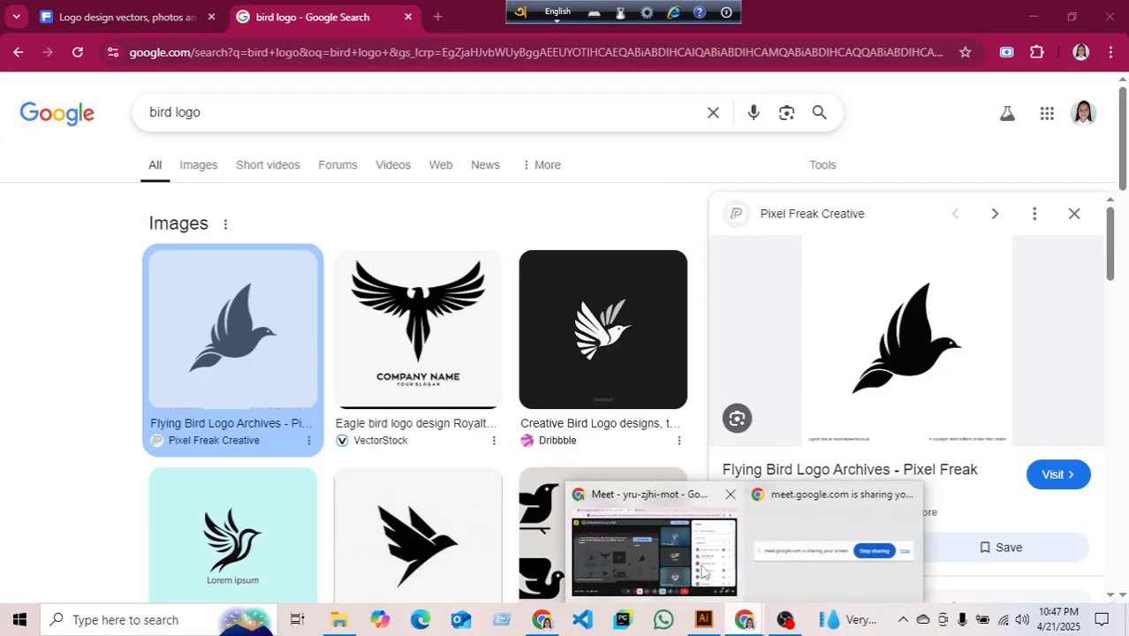
left_click(649, 543)
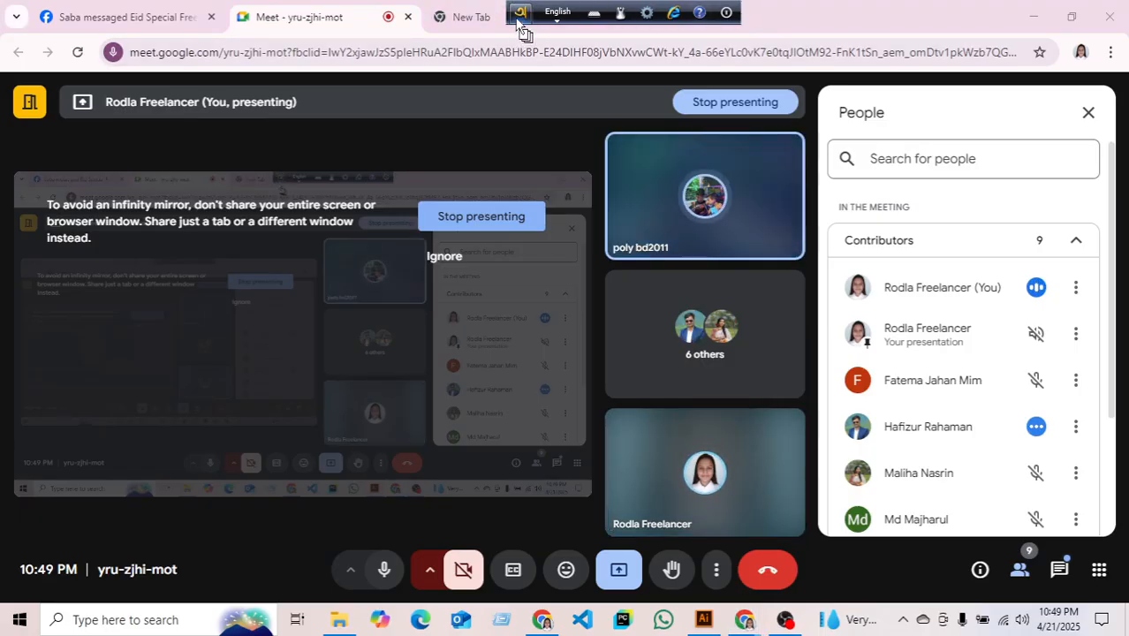
- Move the language bar aside and close the empty New Tab
left_click_drag(532, 14, 686, 13)
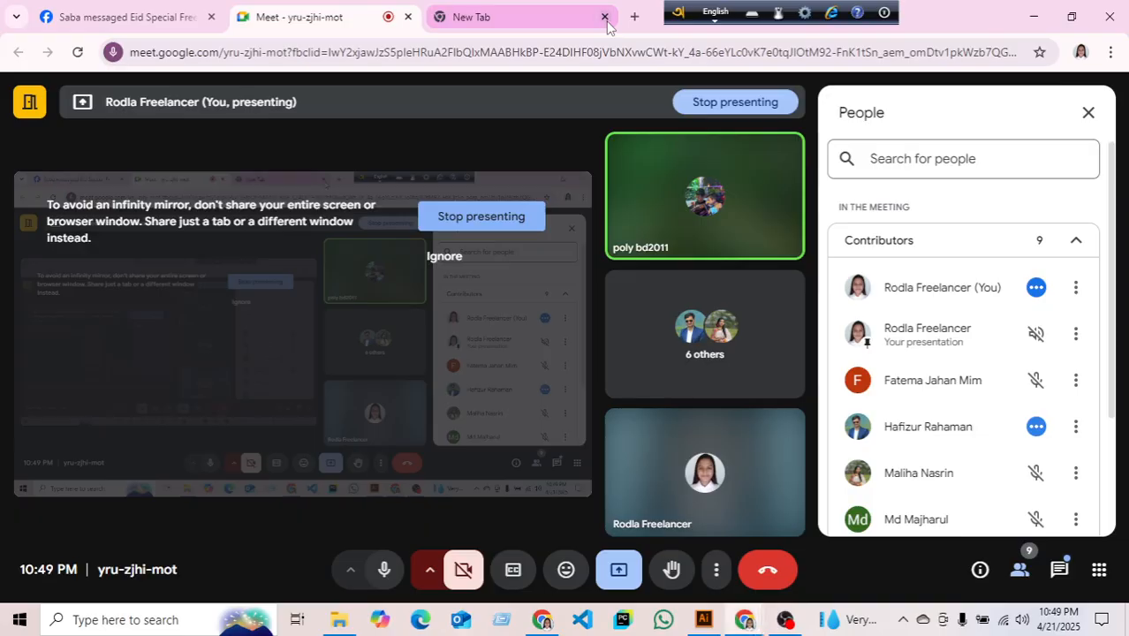
left_click(605, 18)
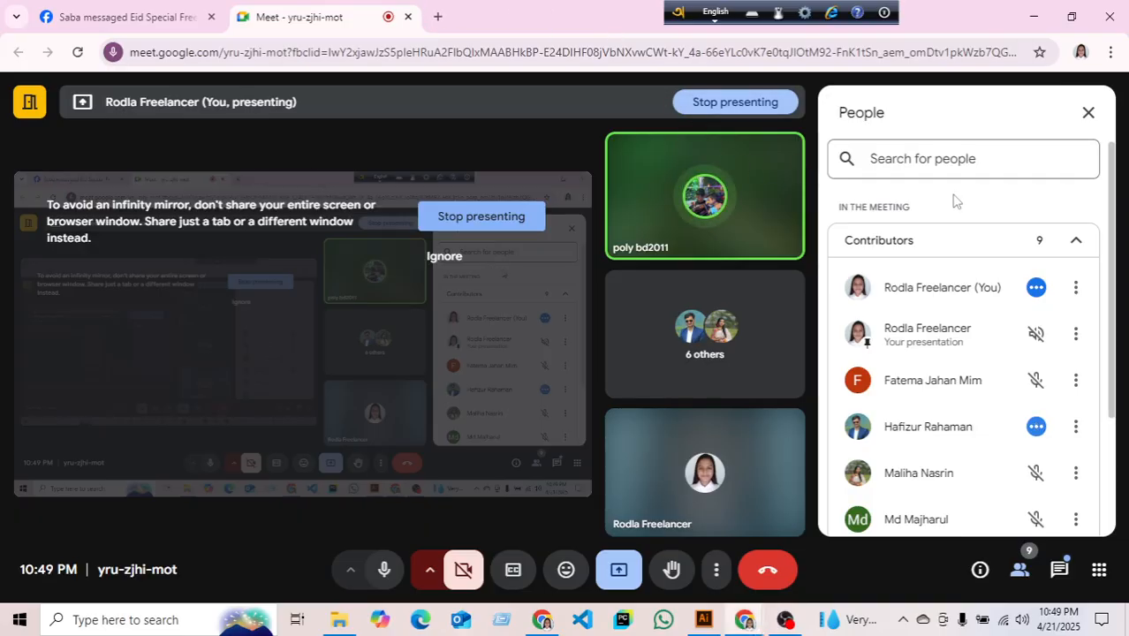